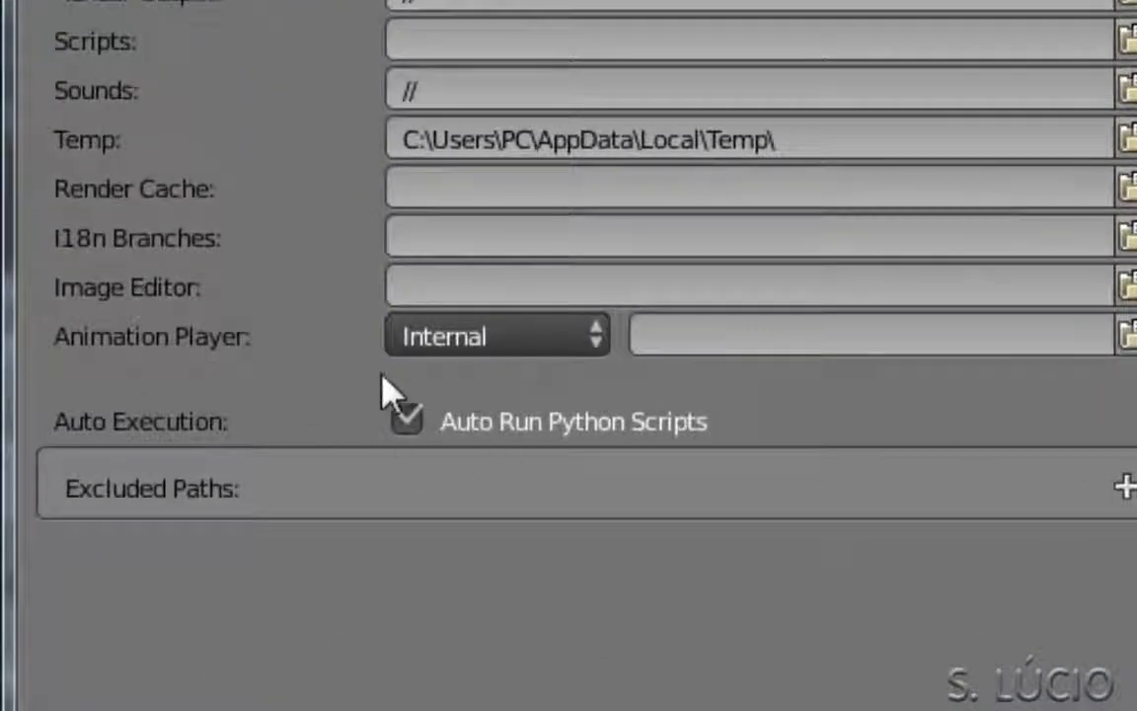
Switch Auto Run Python Scripts off and back on in the file preferences.
click(407, 421)
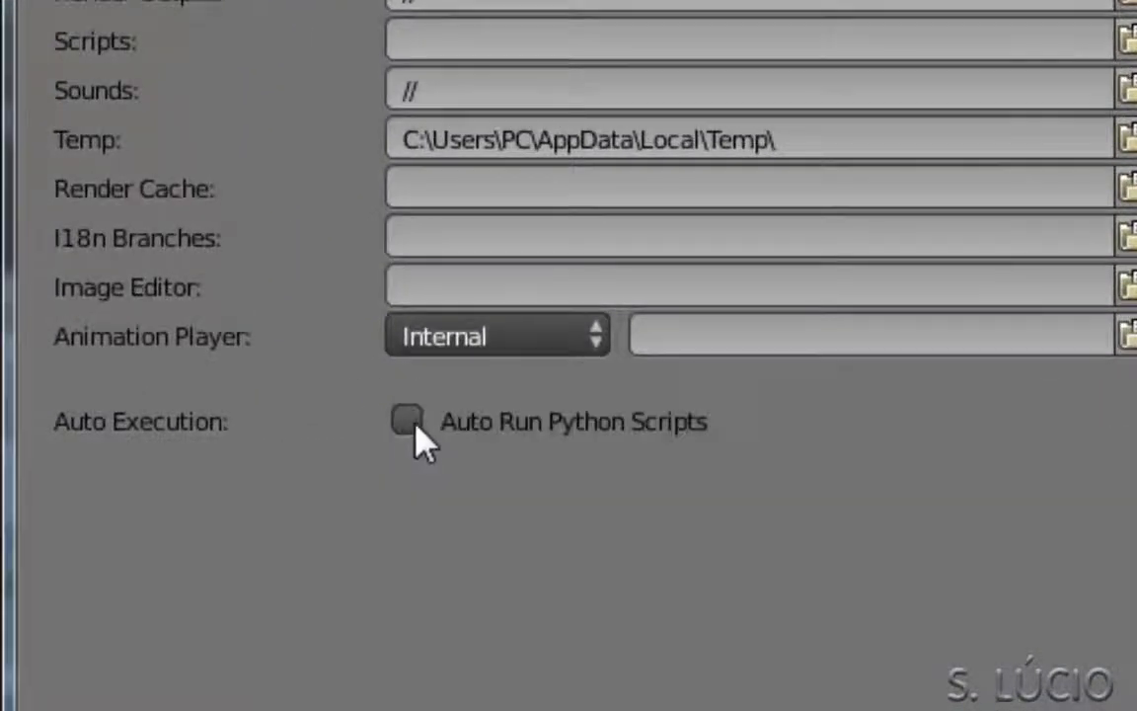
click(413, 425)
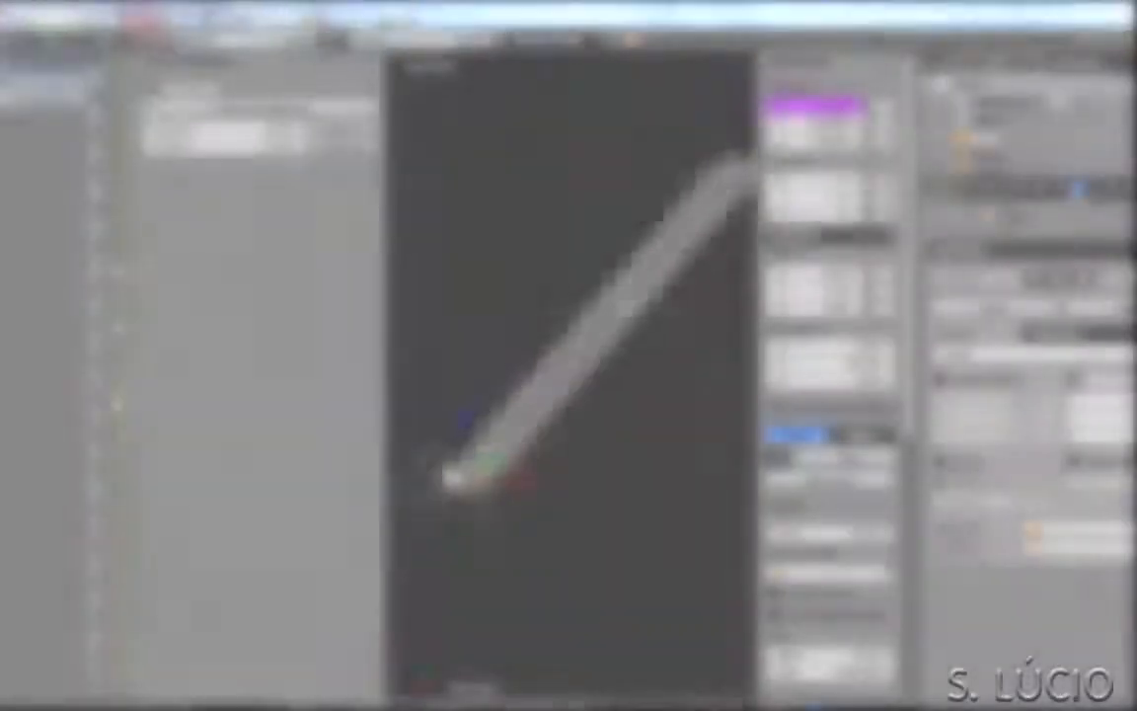
Lock the 3D view to the cursor and orbit around it to test the pivot.
mouse_move(632, 246)
middle_down()
mouse_move(736, 249)
mouse_move(561, 205)
mouse_move(667, 221)
mouse_move(552, 219)
mouse_move(533, 292)
mouse_move(431, 216)
mouse_move(431, 350)
mouse_move(410, 318)
mouse_move(564, 217)
mouse_move(650, 246)
middle_up()
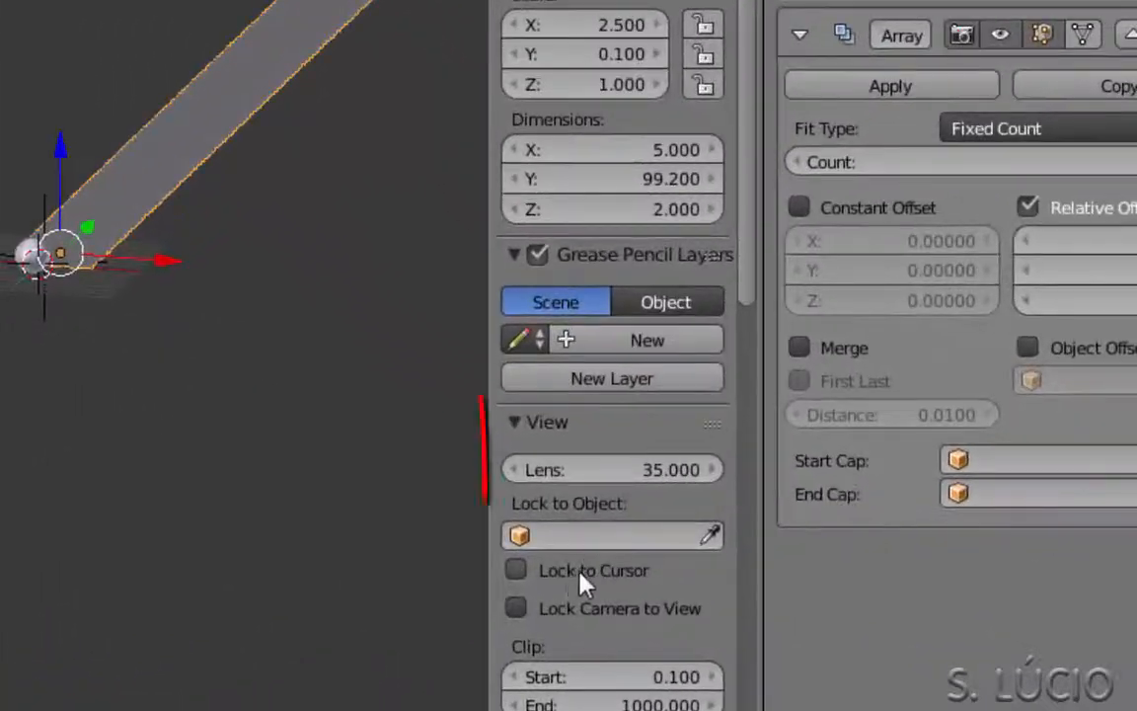
click(541, 577)
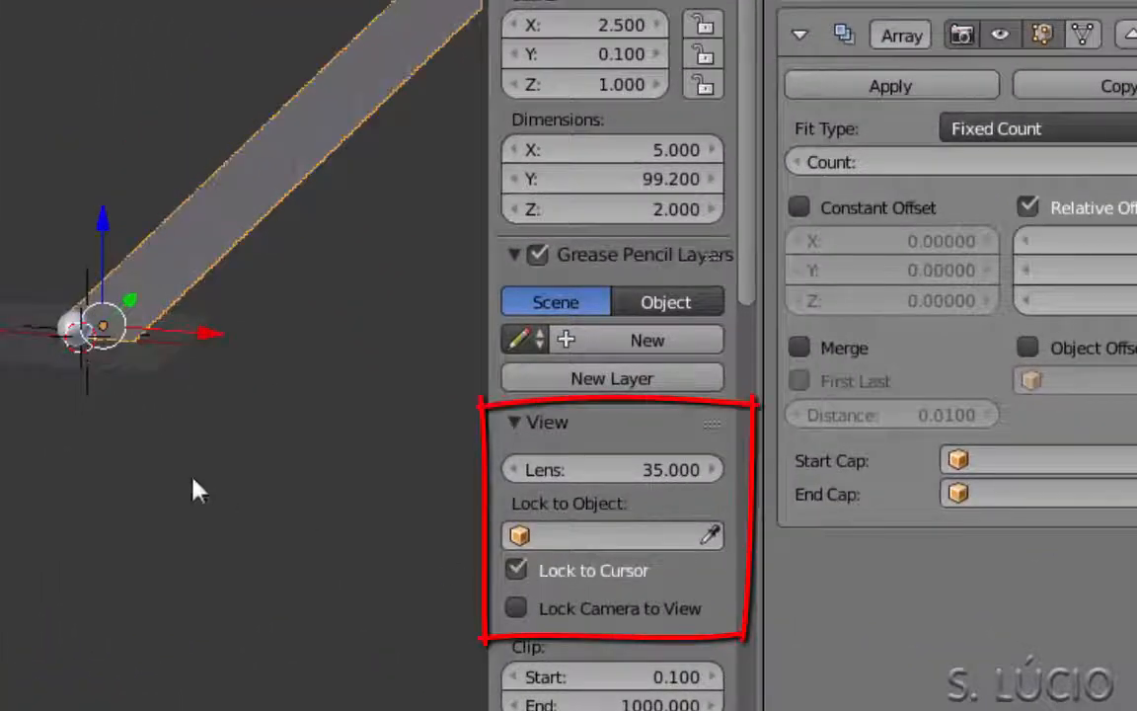
mouse_move(193, 488)
middle_down()
mouse_move(140, 482)
mouse_move(202, 474)
mouse_move(5, 477)
mouse_move(305, 599)
mouse_move(112, 157)
mouse_move(189, 441)
mouse_move(365, 556)
middle_up()
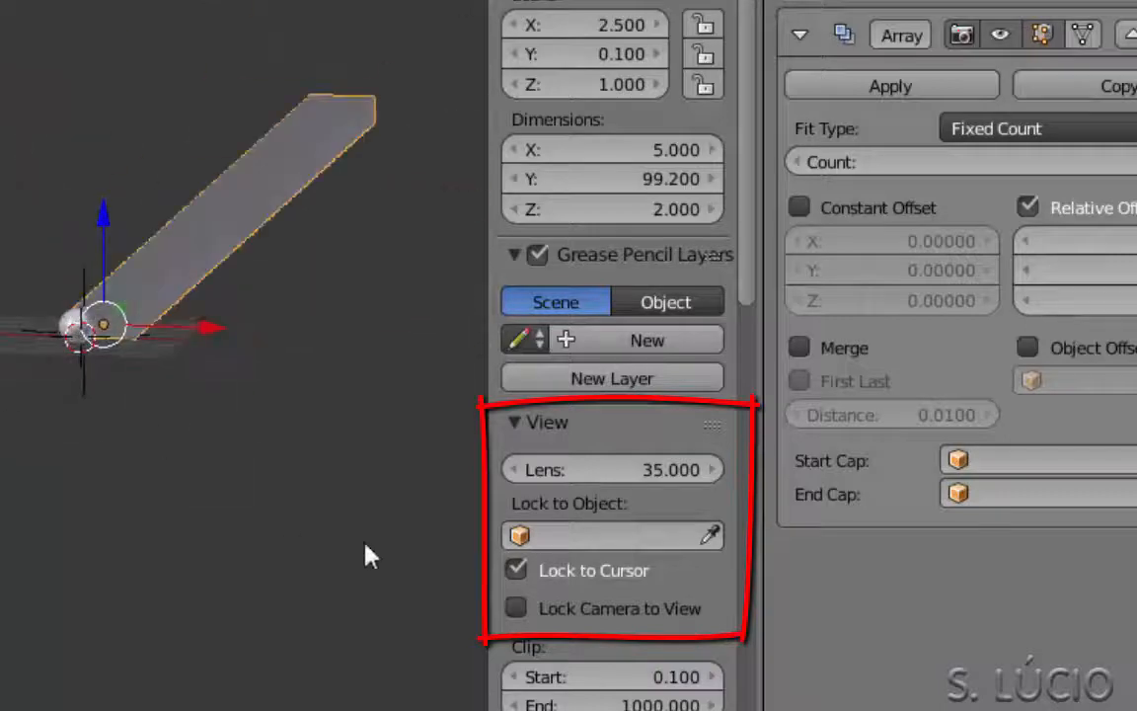
Try locking the 3D view to the Cube, Empty and Sphere in turn, and restore Lock to Cursor.
click(519, 572)
click(573, 538)
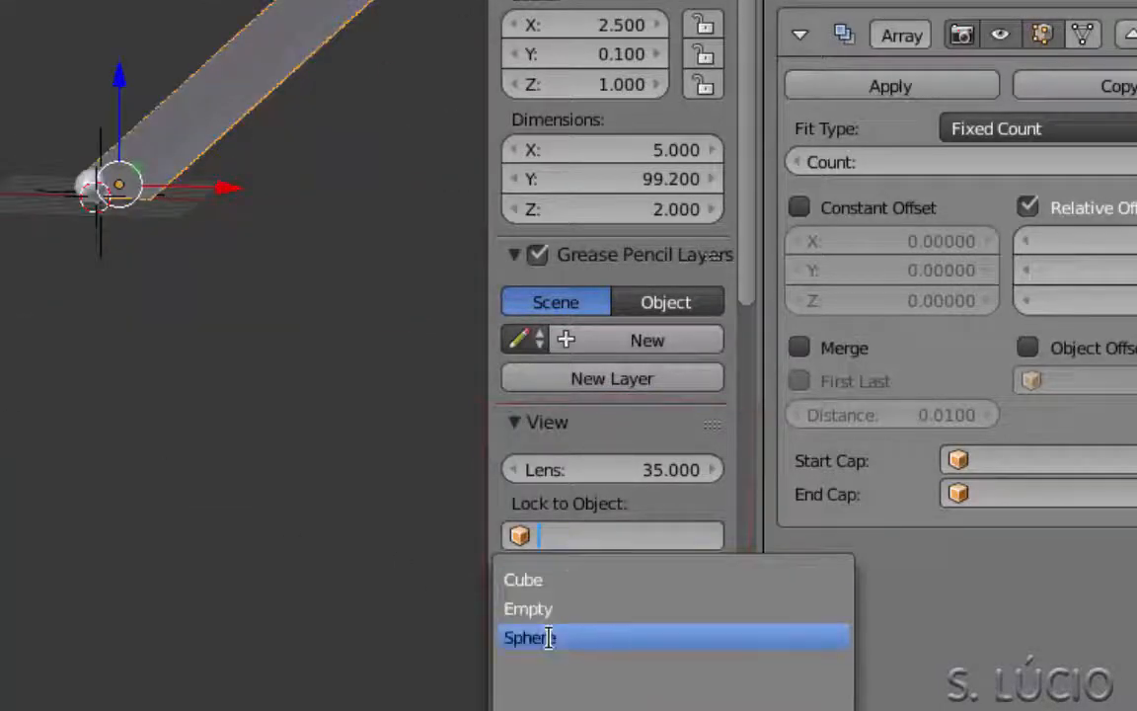
click(528, 579)
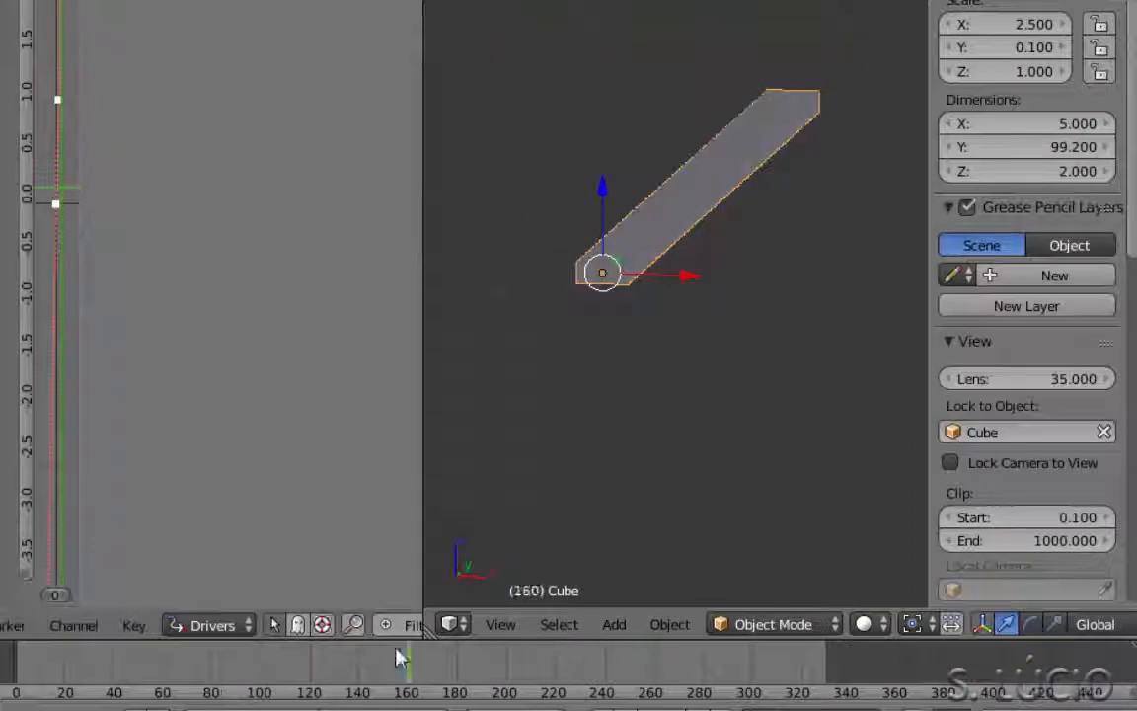
click(1026, 433)
click(978, 487)
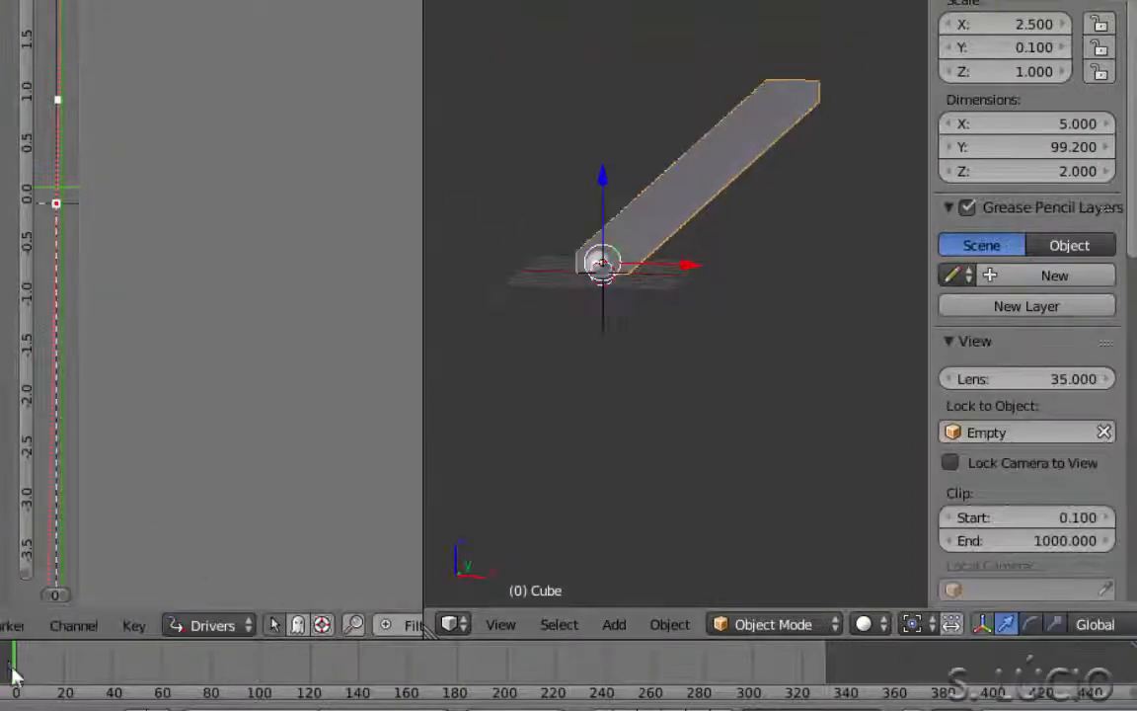
click(1026, 432)
click(977, 510)
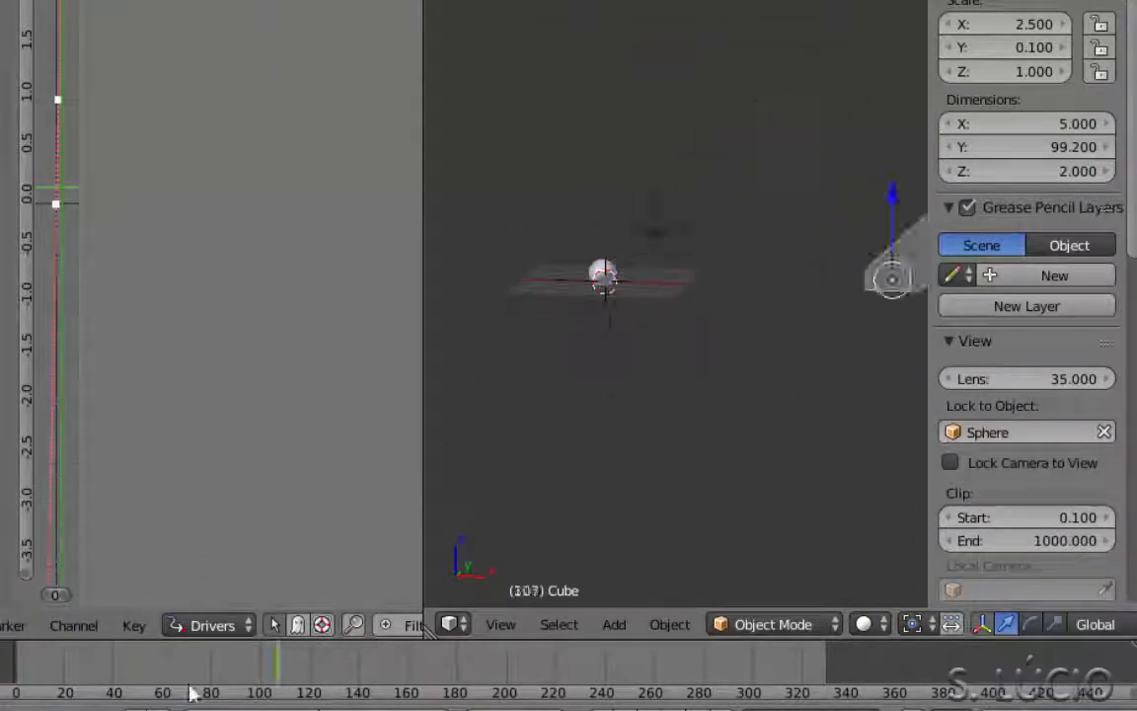
click(1103, 432)
click(949, 459)
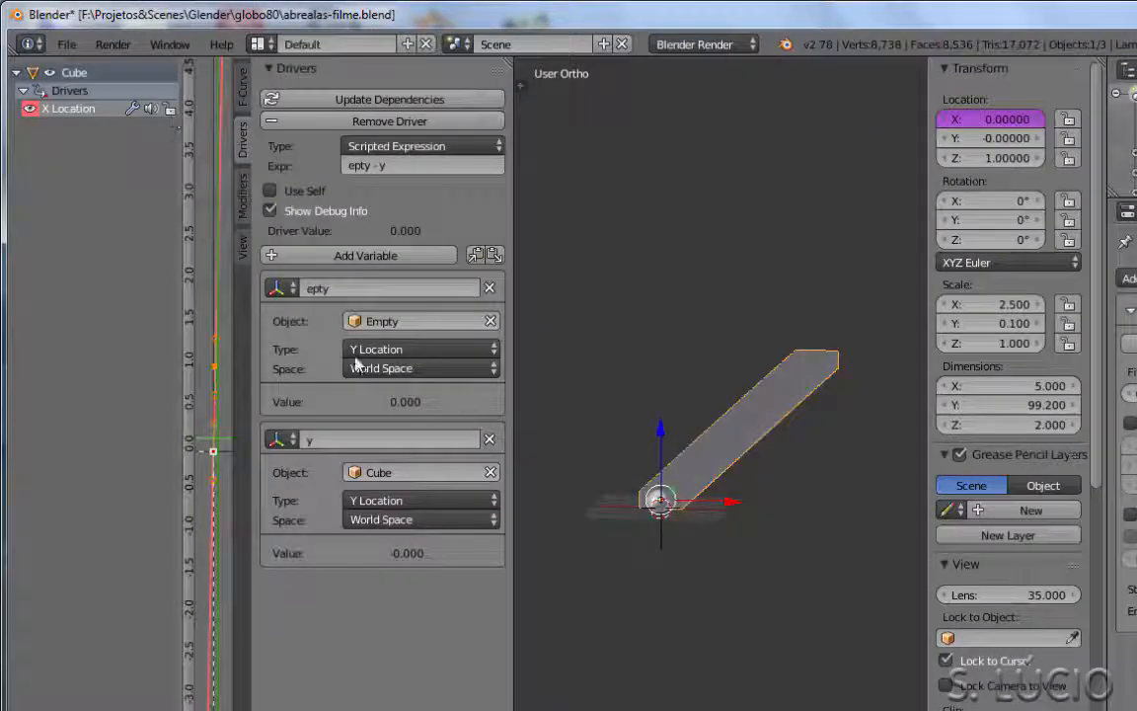
Widen the Graph Editor to show more of the Cube's X Location driver curve.
drag(514, 373, 766, 365)
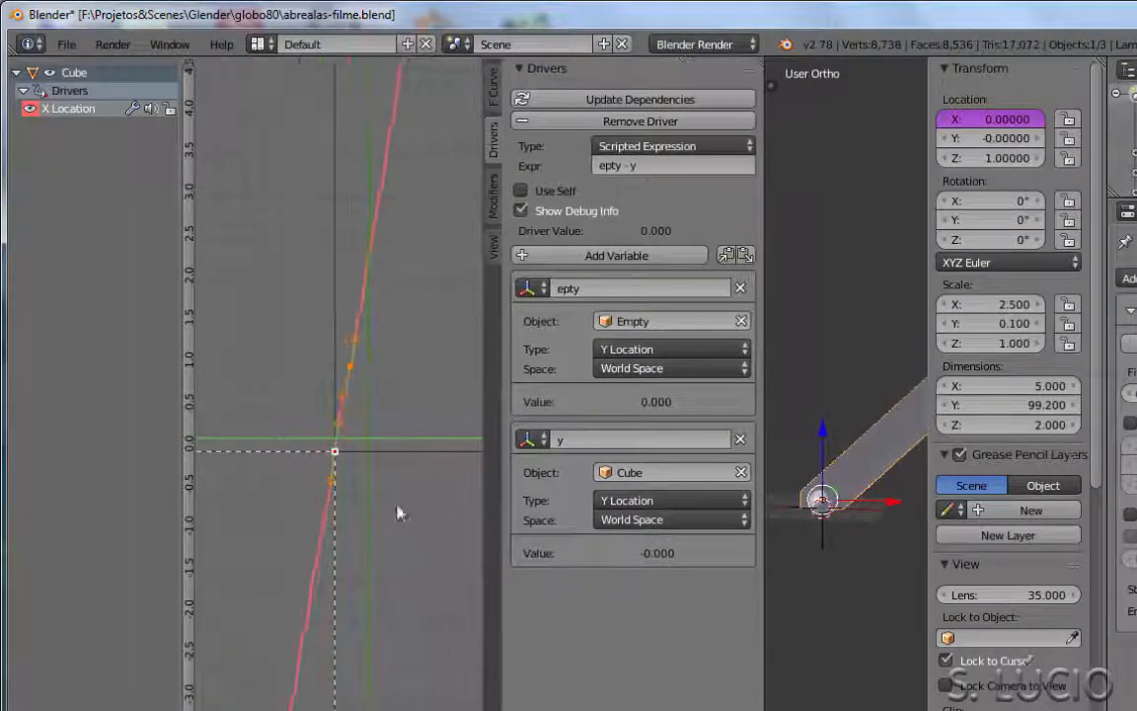
scroll(359, 495, down, 7)
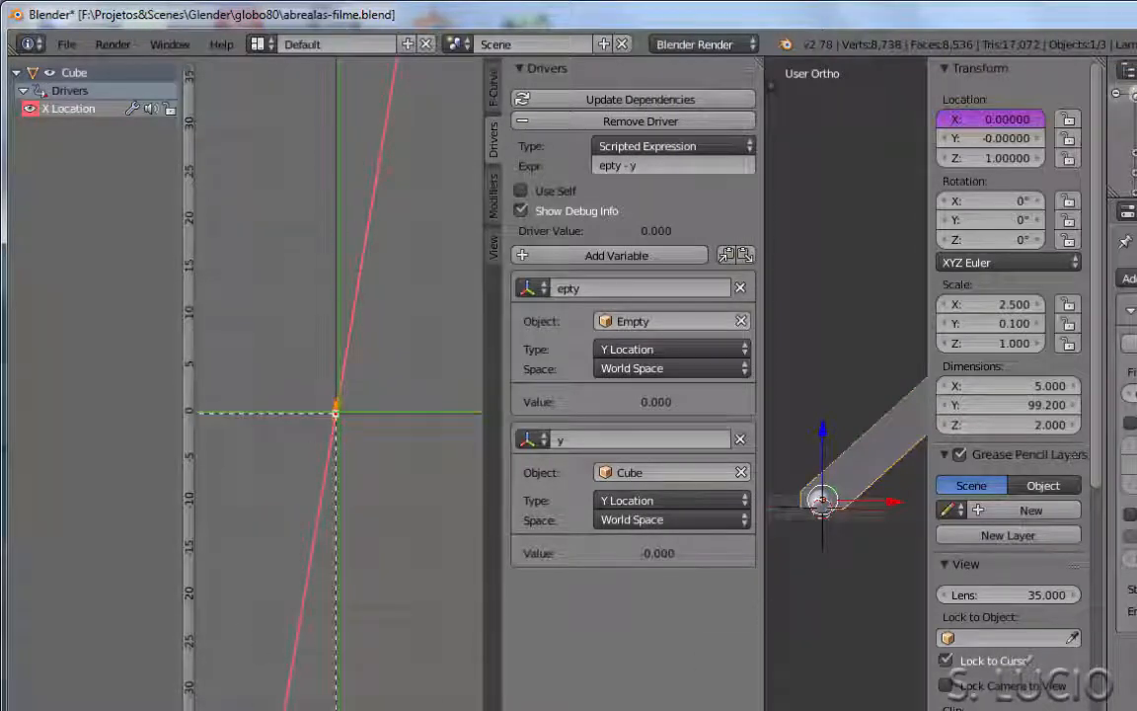
key(alt+a)
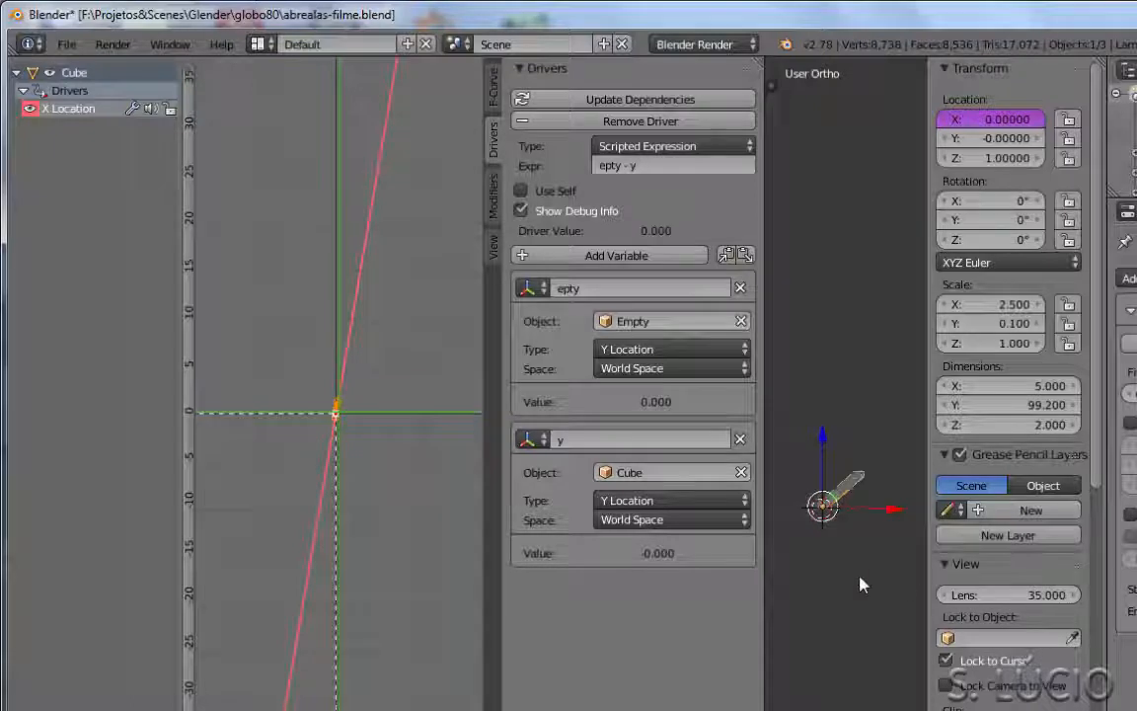
Flatten the lower handle of the driver curve's keyframe at the origin by scaling it to 0 along Y.
scroll(360, 473, up, 3)
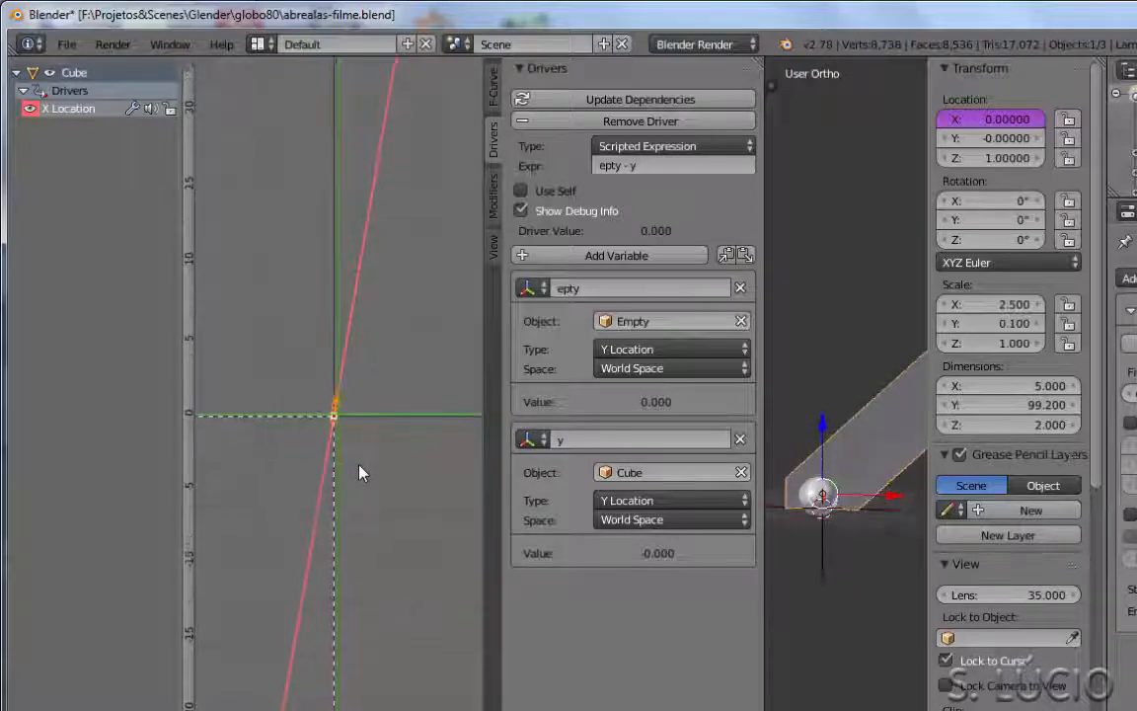
scroll(357, 470, up, 10)
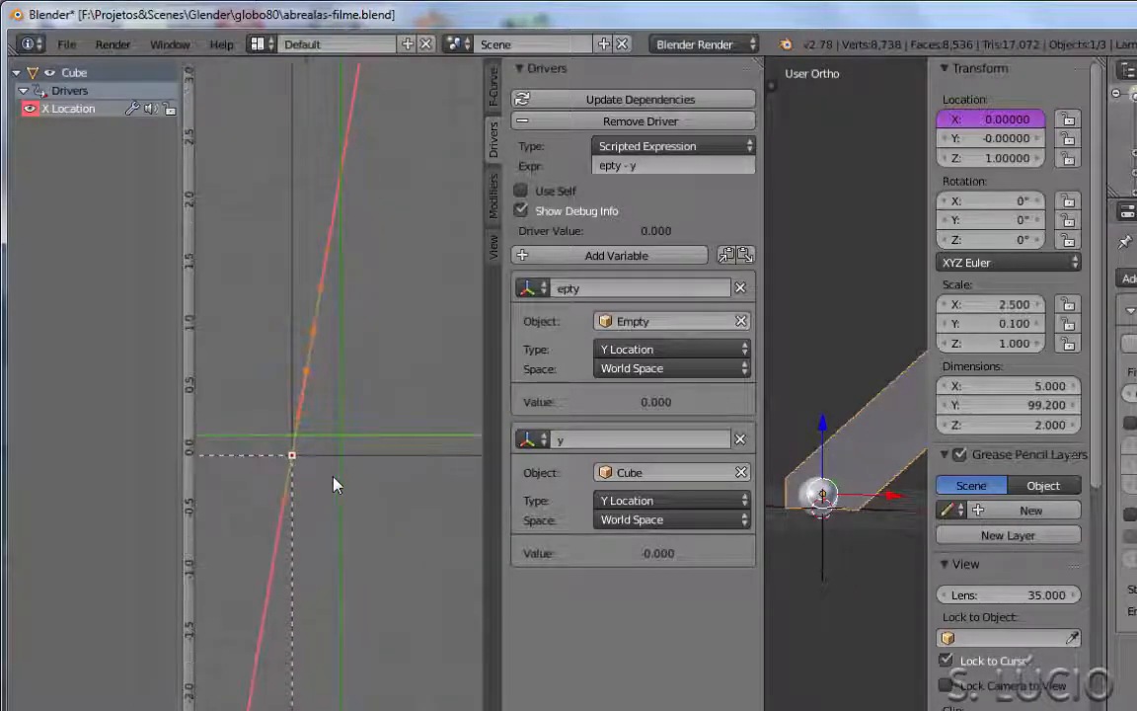
mouse_move(334, 478)
middle_down()
mouse_move(413, 466)
mouse_move(414, 441)
middle_up()
scroll(411, 458, up, 8)
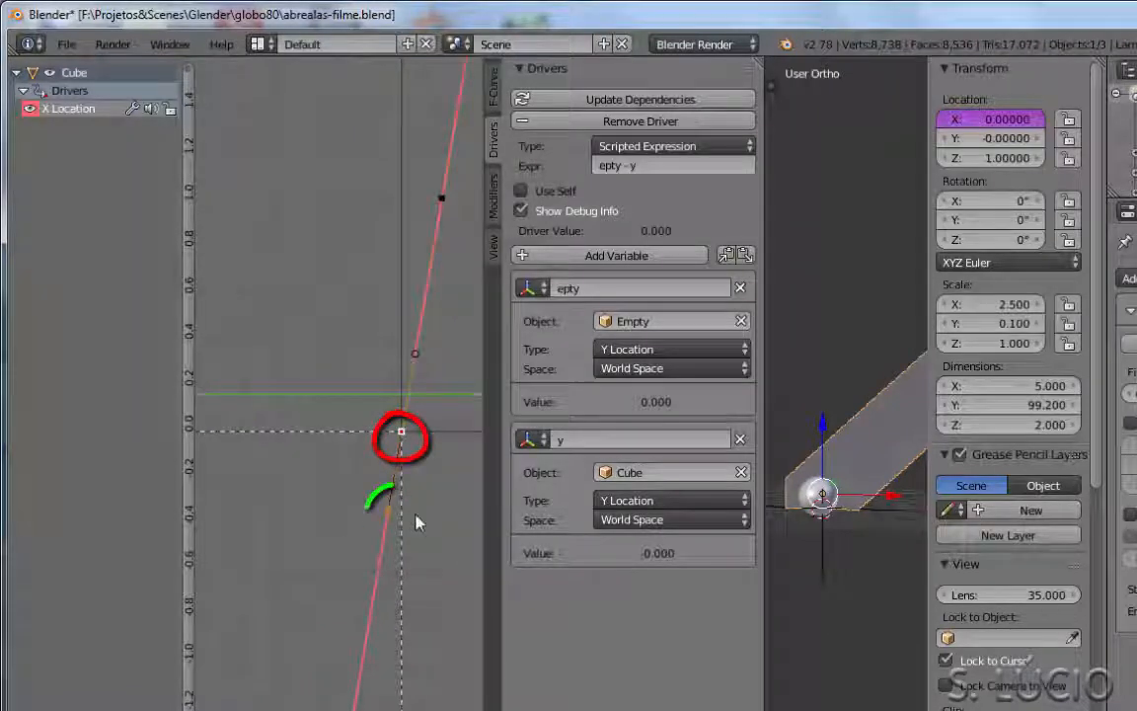
key(s)
key(y)
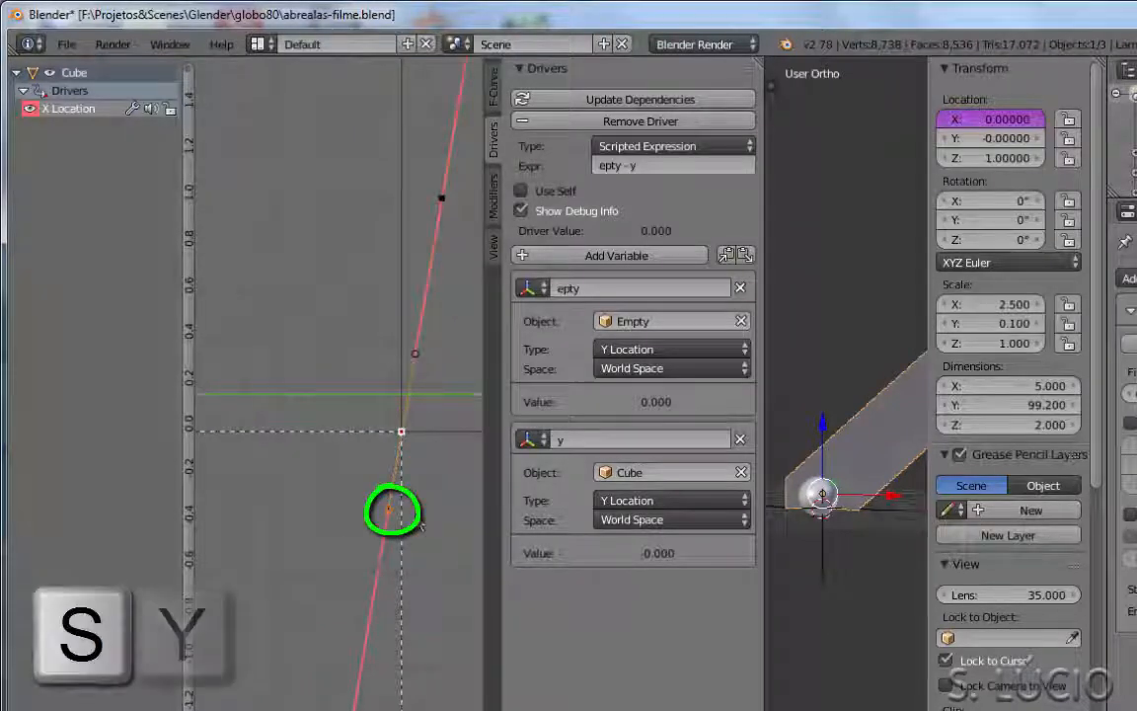
key(0)
key(Return)
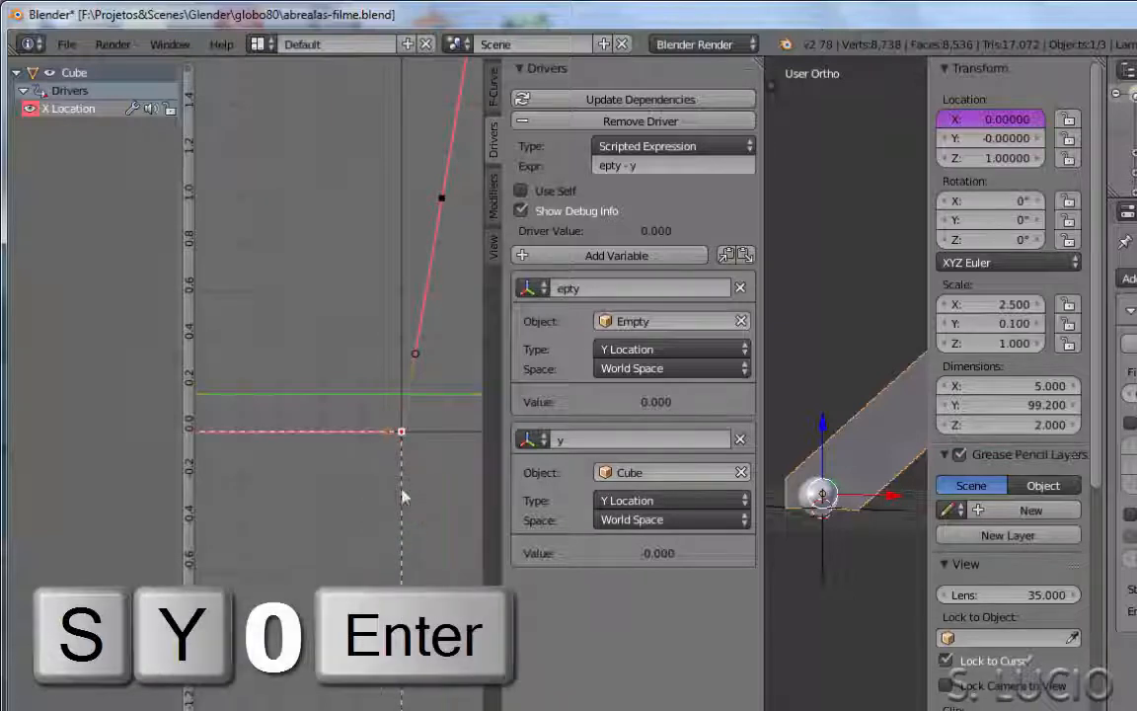
Examine the shape of the Cube's X Location driver curve around the origin keyframe.
scroll(367, 459, down, 10)
mouse_move(386, 468)
middle_down()
mouse_move(338, 546)
mouse_move(376, 391)
middle_up()
scroll(342, 533, up, 5)
scroll(343, 558, up, 3)
scroll(405, 464, up, 3)
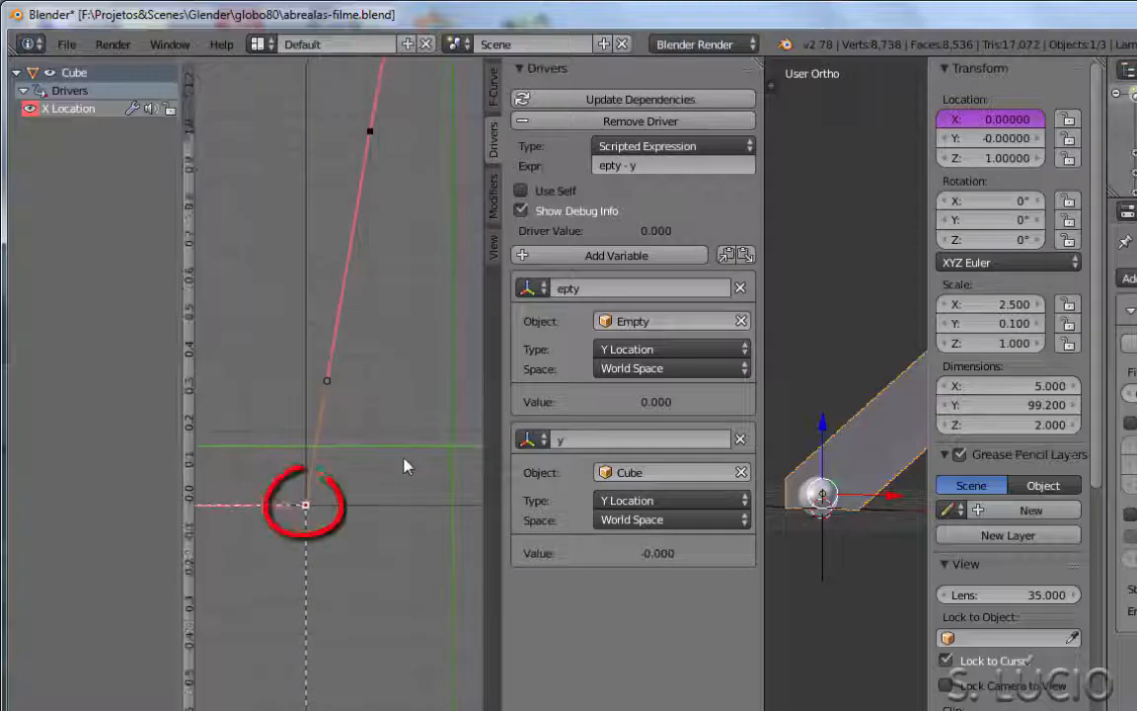
scroll(286, 424, down, 8)
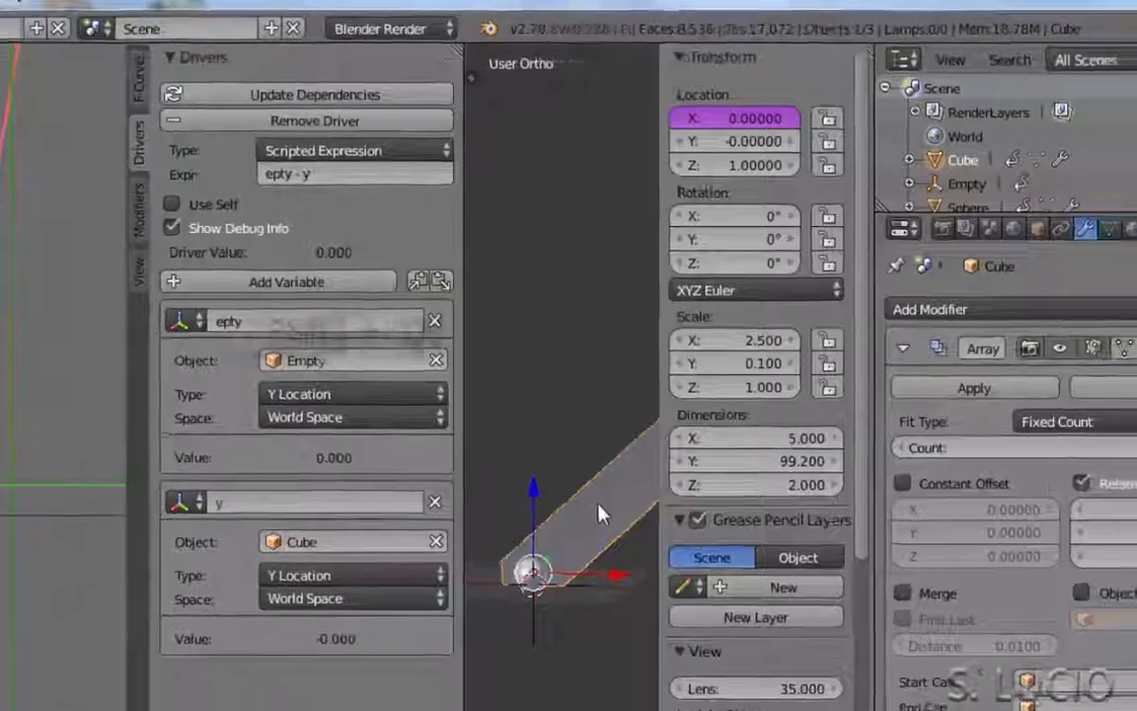
Duplicate the Cube in place, together with its driver and Array modifier.
key(shift+d)
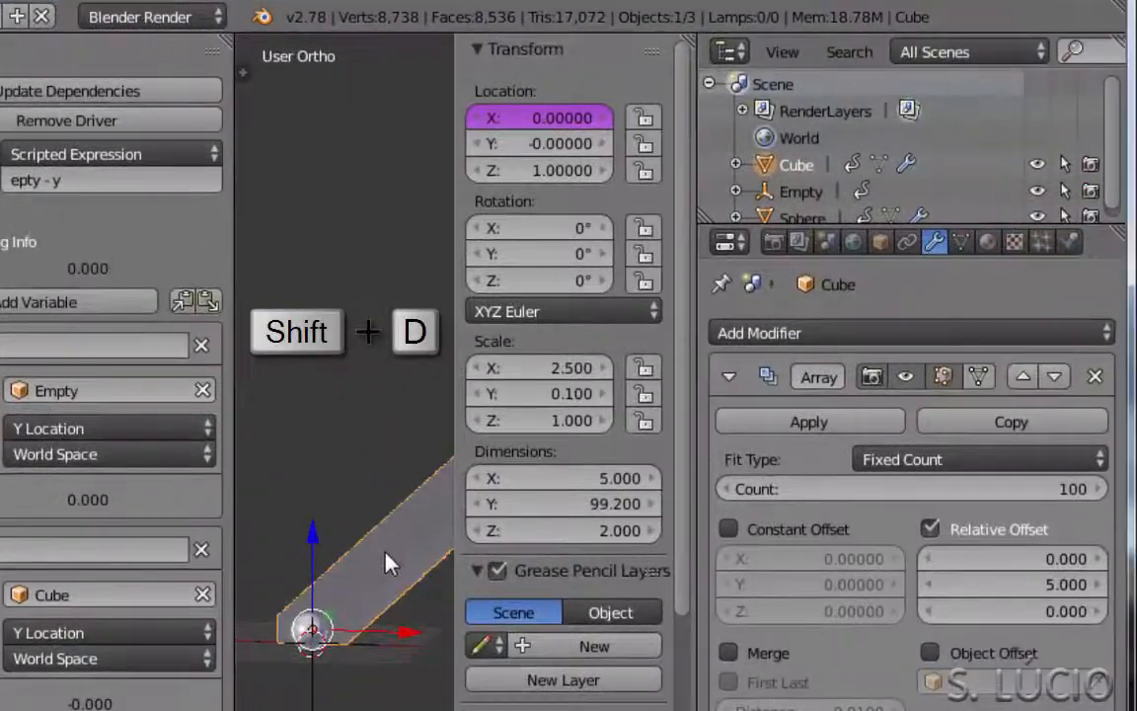
key(shift+d)
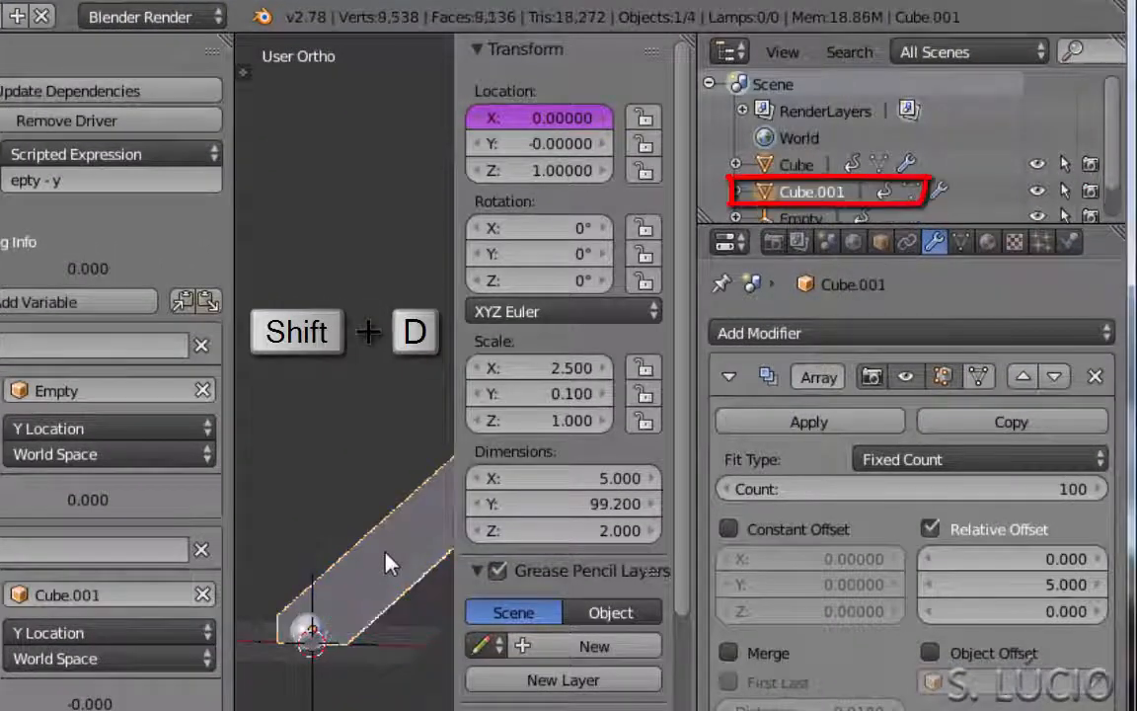
right_click(386, 552)
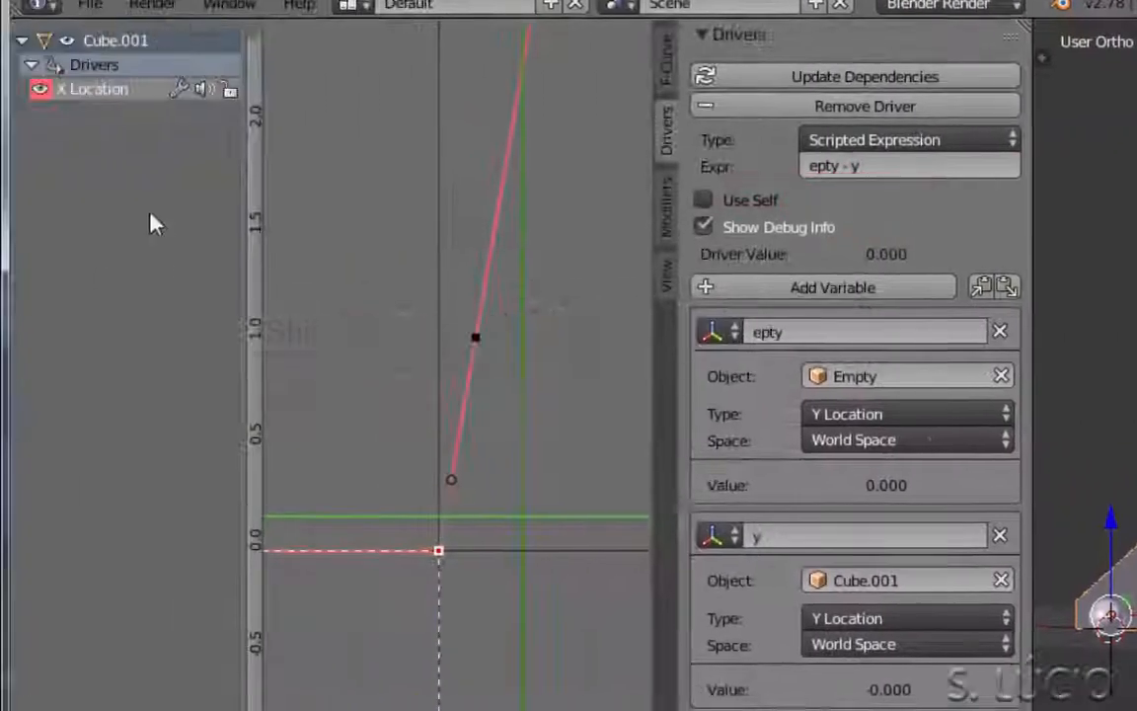
Set the handle type of all keyframes on the duplicated cube's X Location driver curve to Vector.
key(a)
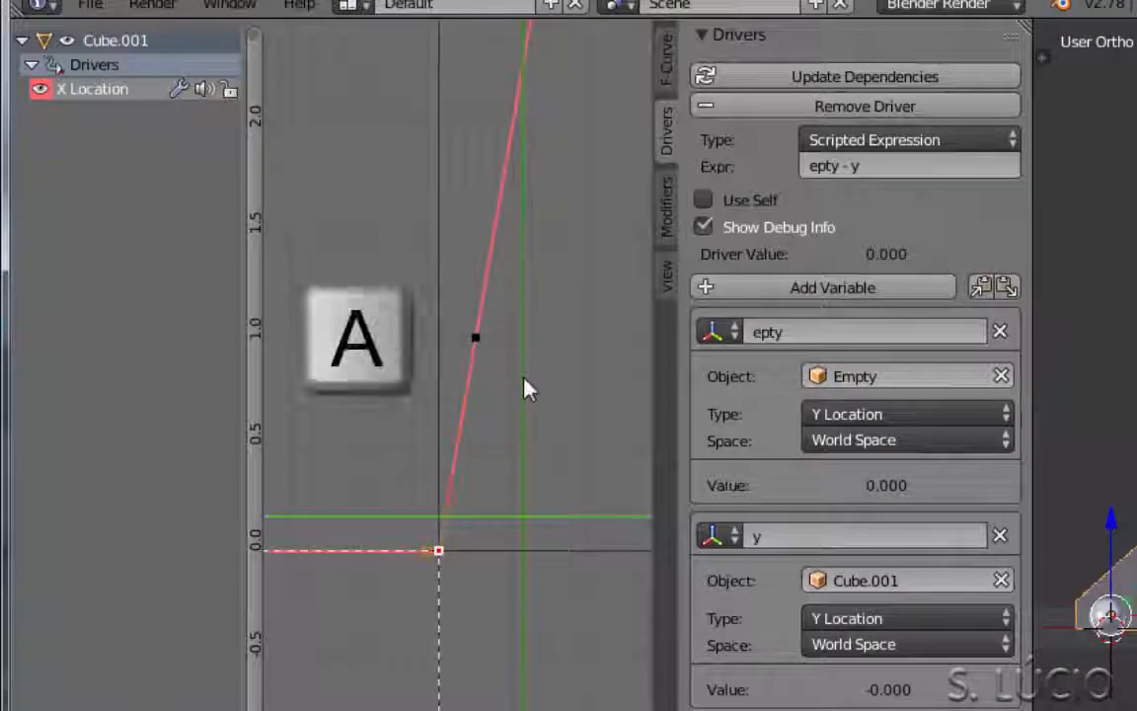
key(v)
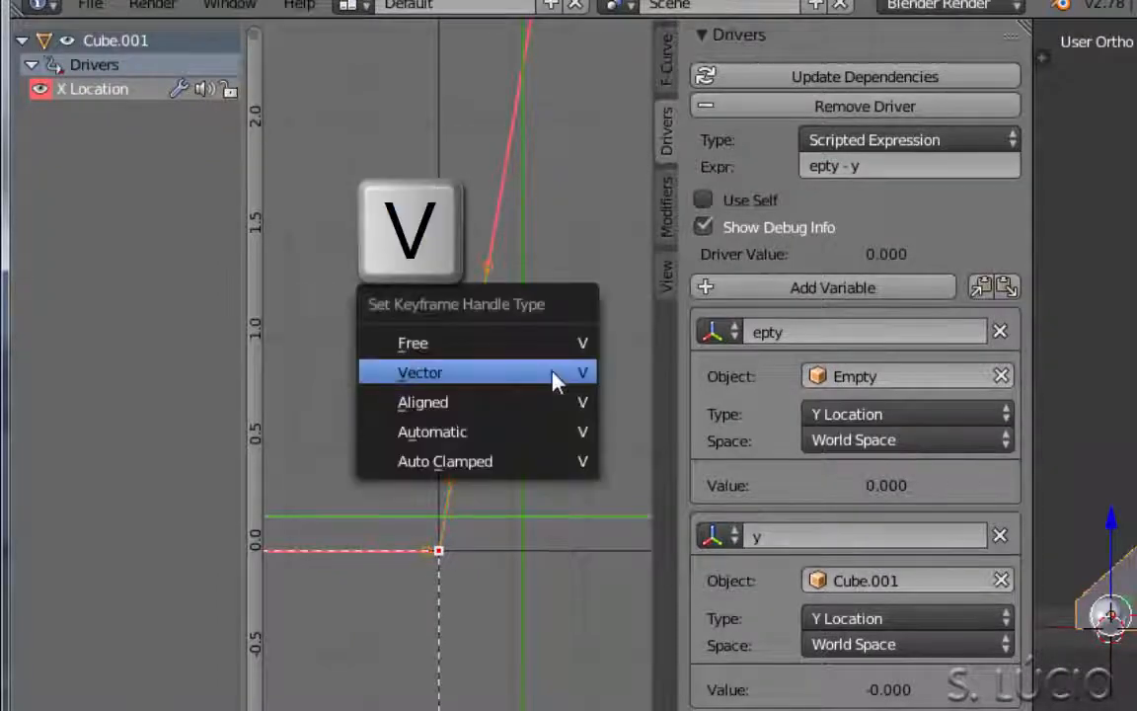
click(501, 383)
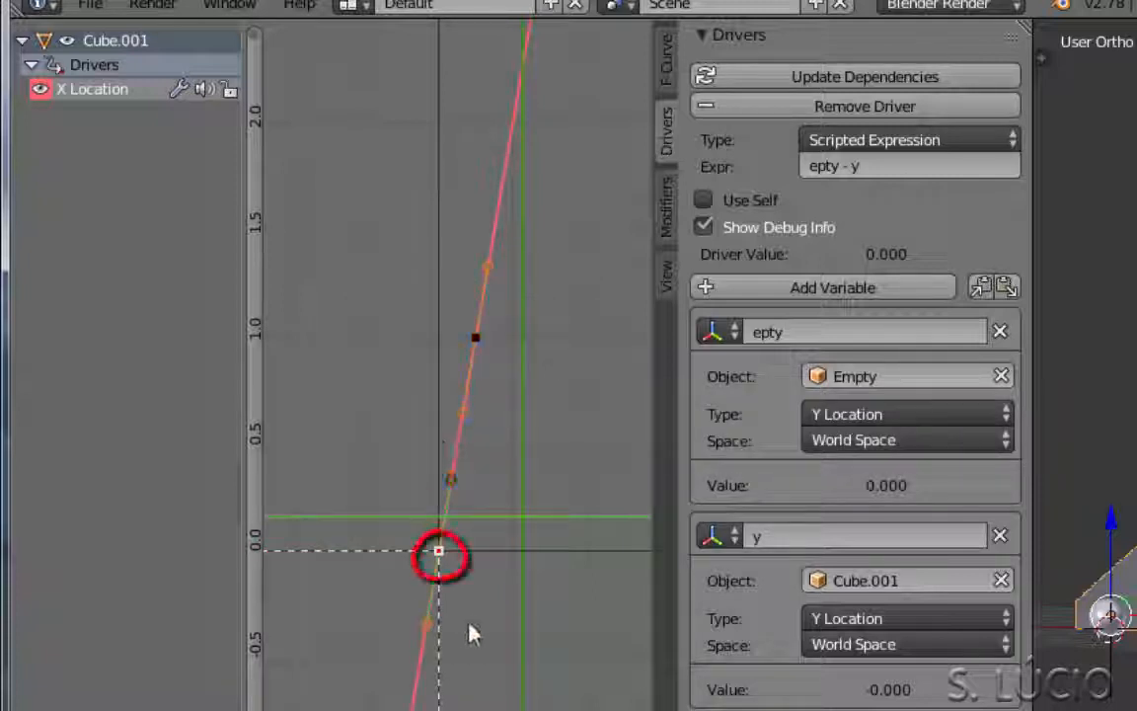
Scale the lower handle of the duplicate's origin keyframe to 0 along Y, flattening the curve before it.
key(s)
key(y)
key(0)
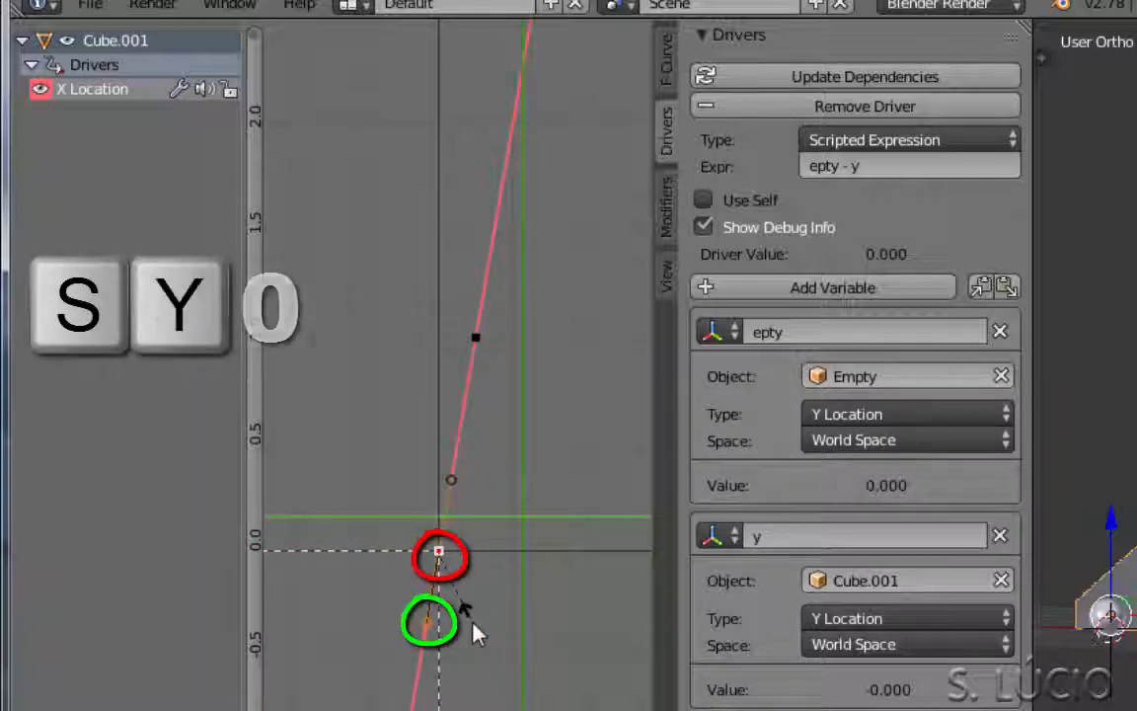
key(Return)
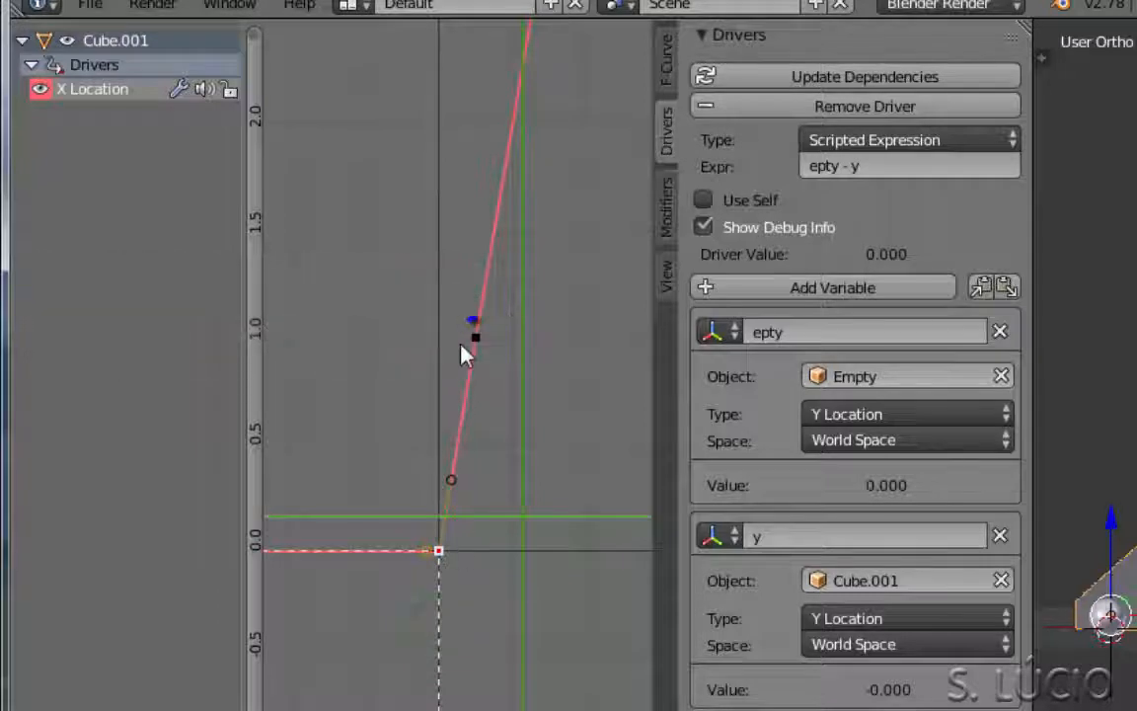
Move the upper keyframe of the duplicate's driver curve by -2 along Y, reversing the slope.
right_click(482, 334)
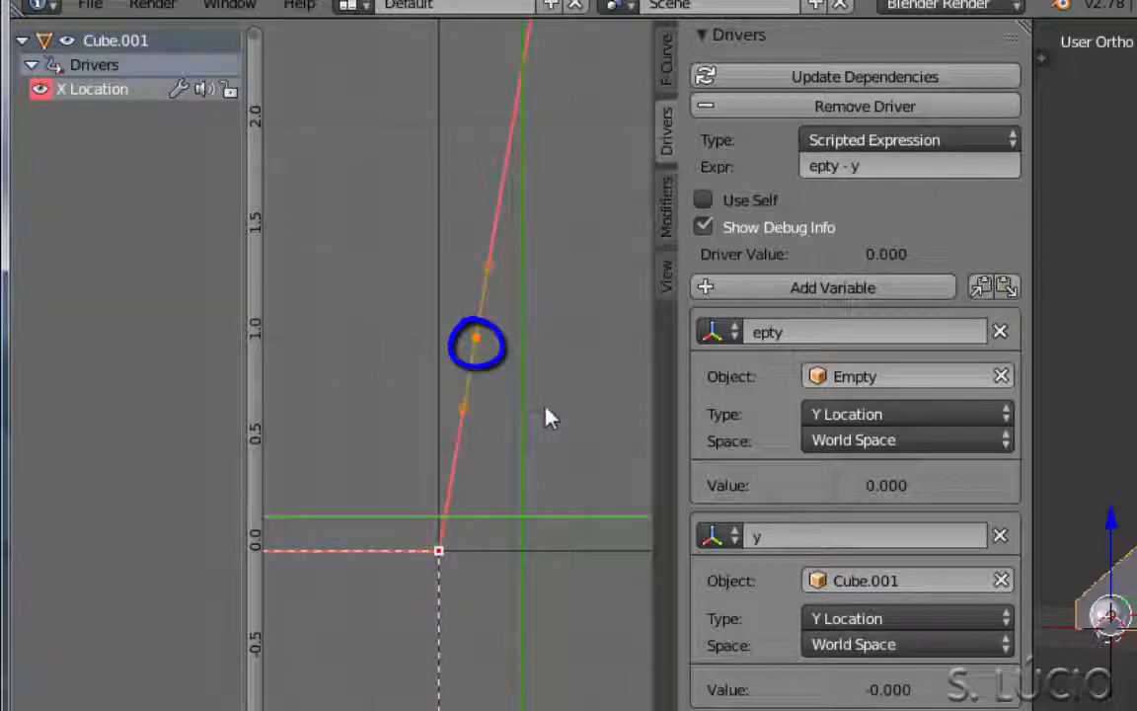
key(g)
key(y)
key(minus)
key(2)
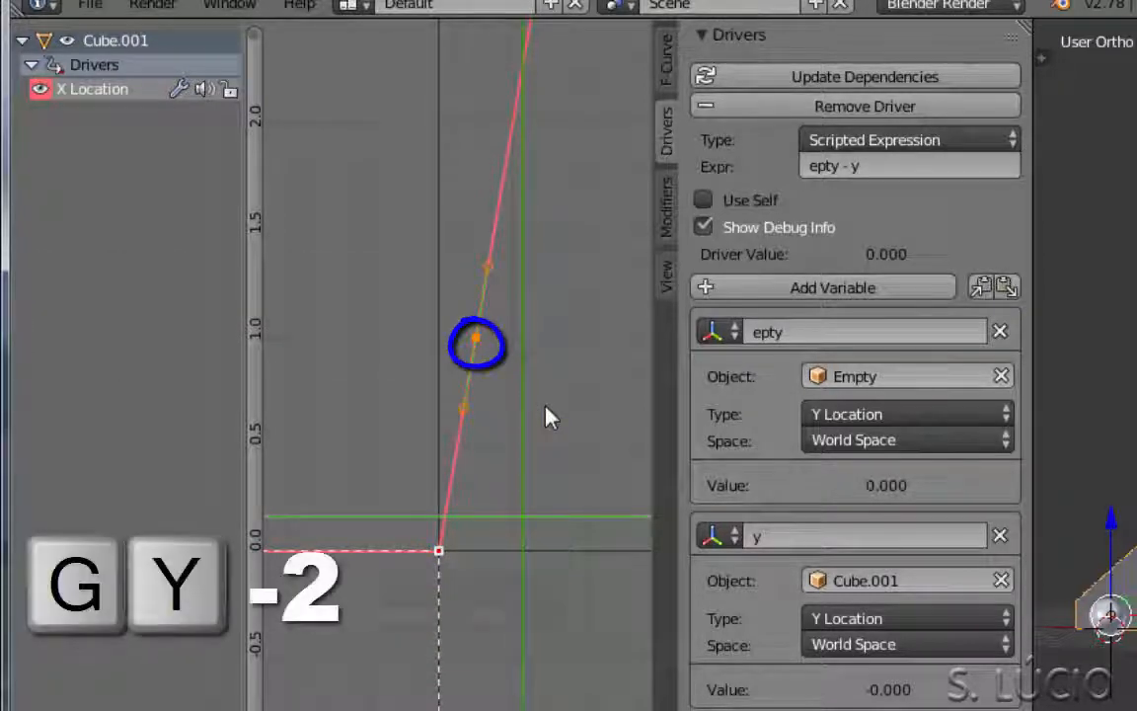
key(Return)
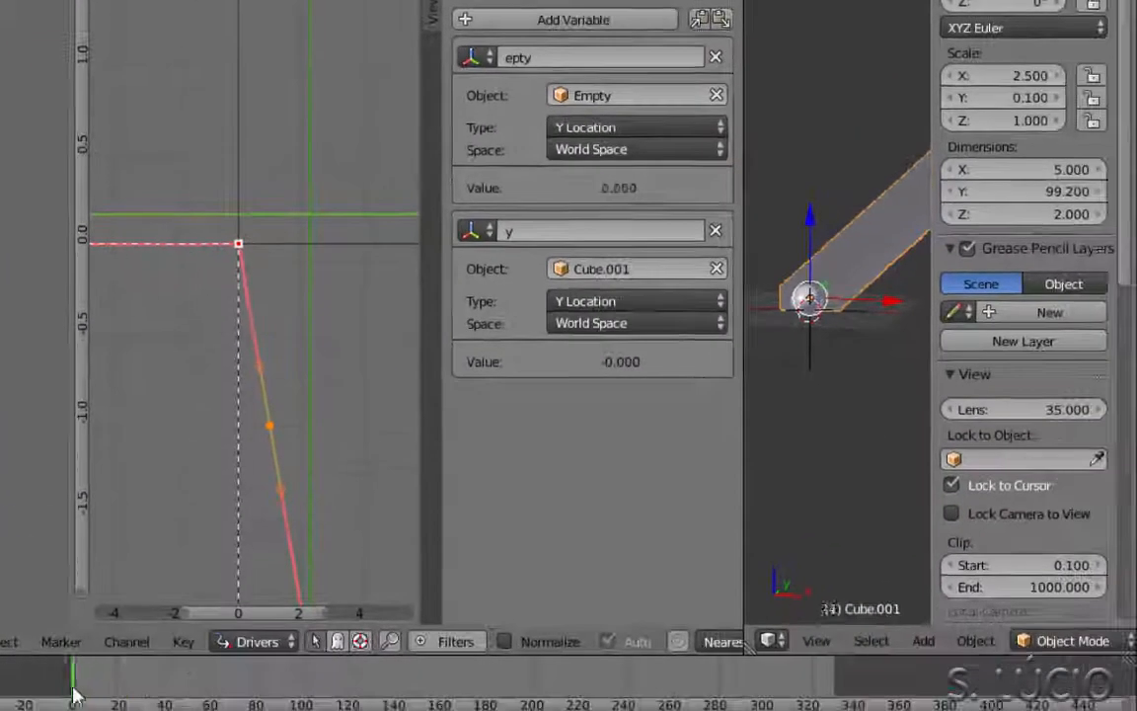
Return the timeline to frame 0 and move all keyframes of the duplicate's driver curve by -3 along Y.
mouse_move(74, 689)
mouse_down()
mouse_move(323, 681)
mouse_move(158, 694)
mouse_move(176, 684)
mouse_move(353, 704)
mouse_move(71, 703)
mouse_up()
key(a)
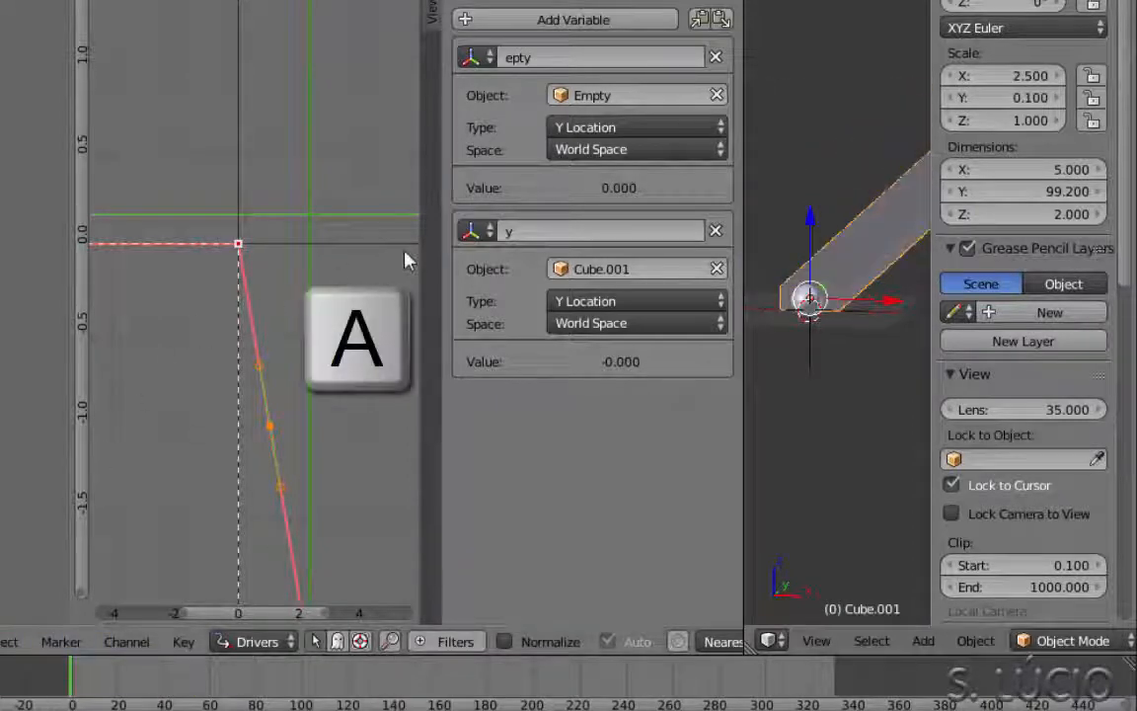
text(gy)
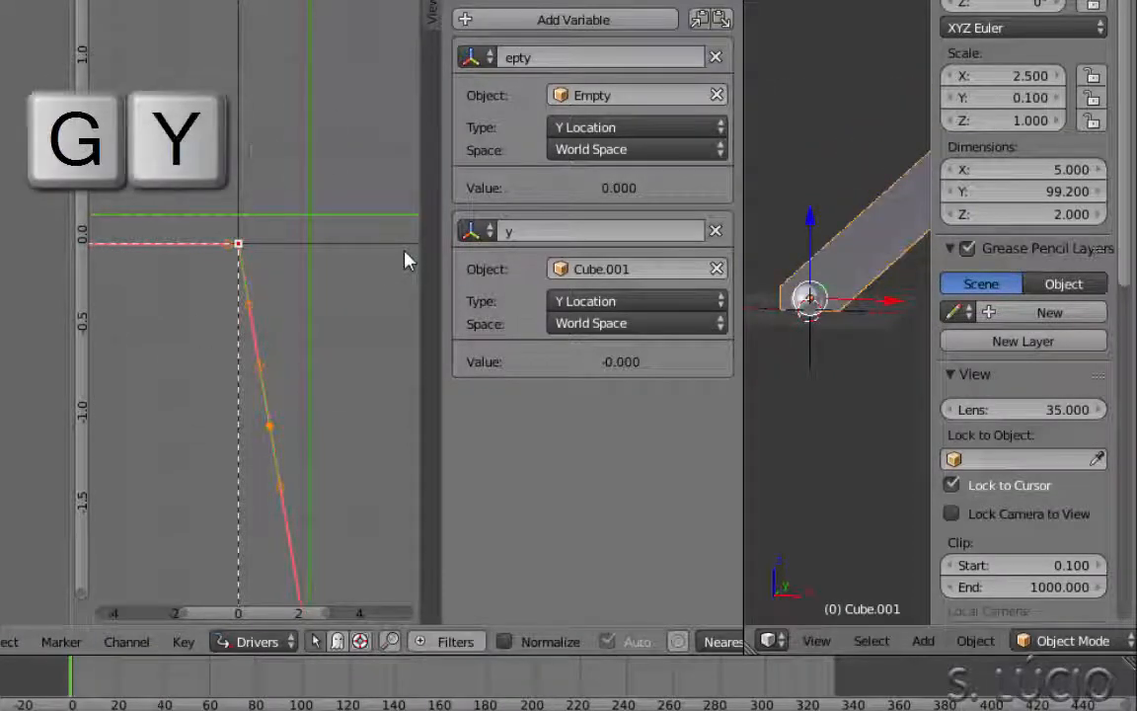
text(-3)
key(Return)
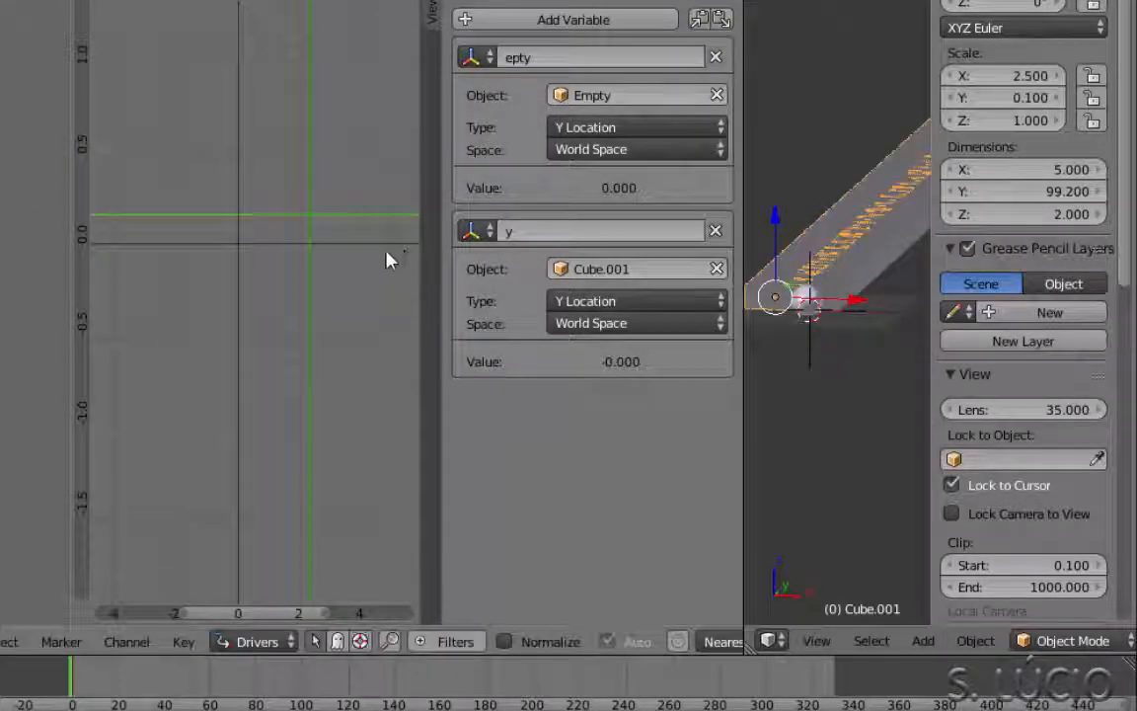
scroll(248, 419, down, 10)
middle_drag(264, 406, 197, 96)
scroll(258, 228, up, 3)
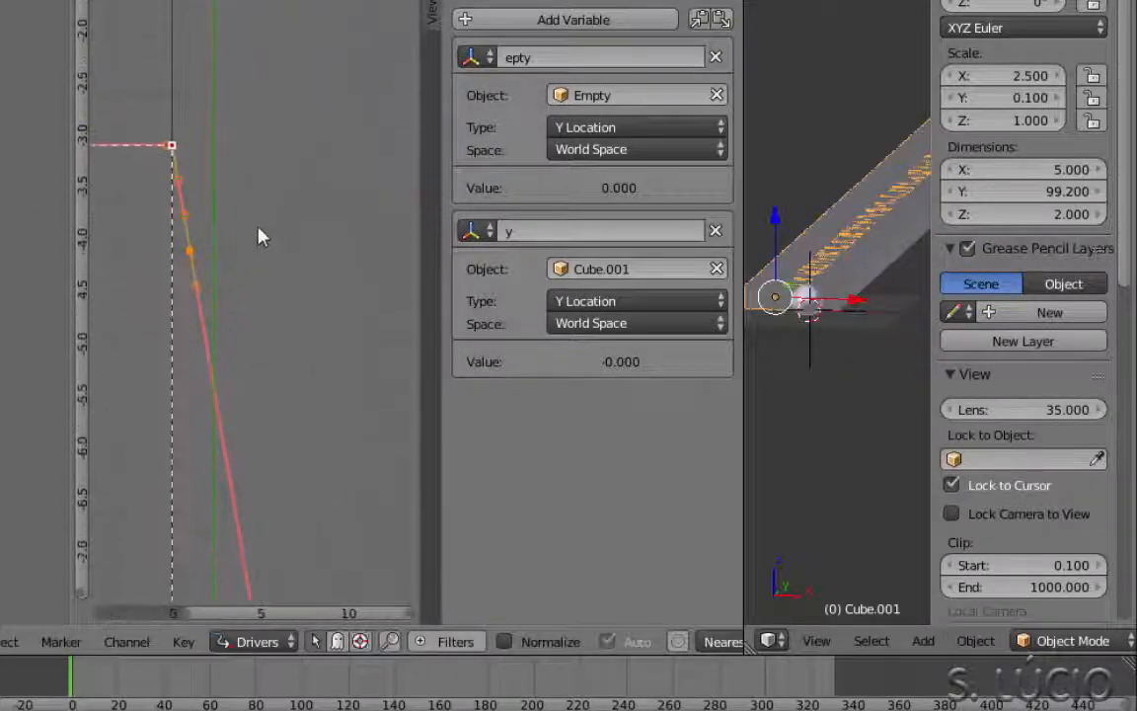
Select the original cube and move all keyframes of its X Location driver curve by 3 along Y.
scroll(250, 231, down, 5)
right_click(864, 254)
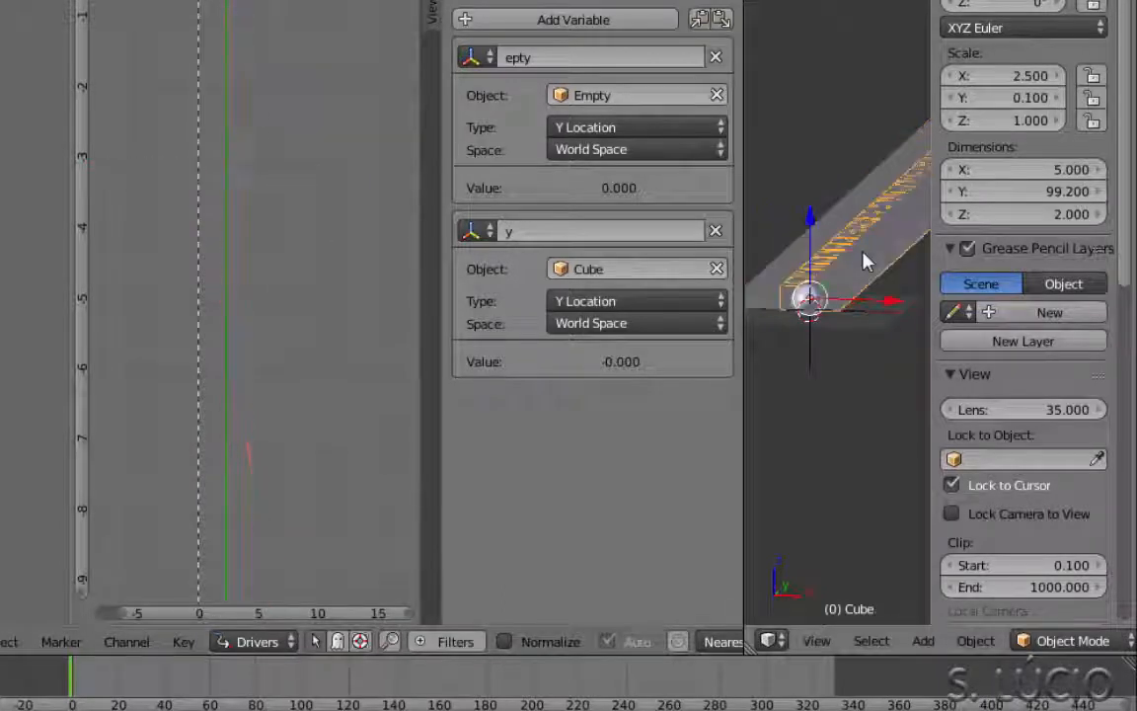
middle_drag(252, 57, 262, 385)
key(a)
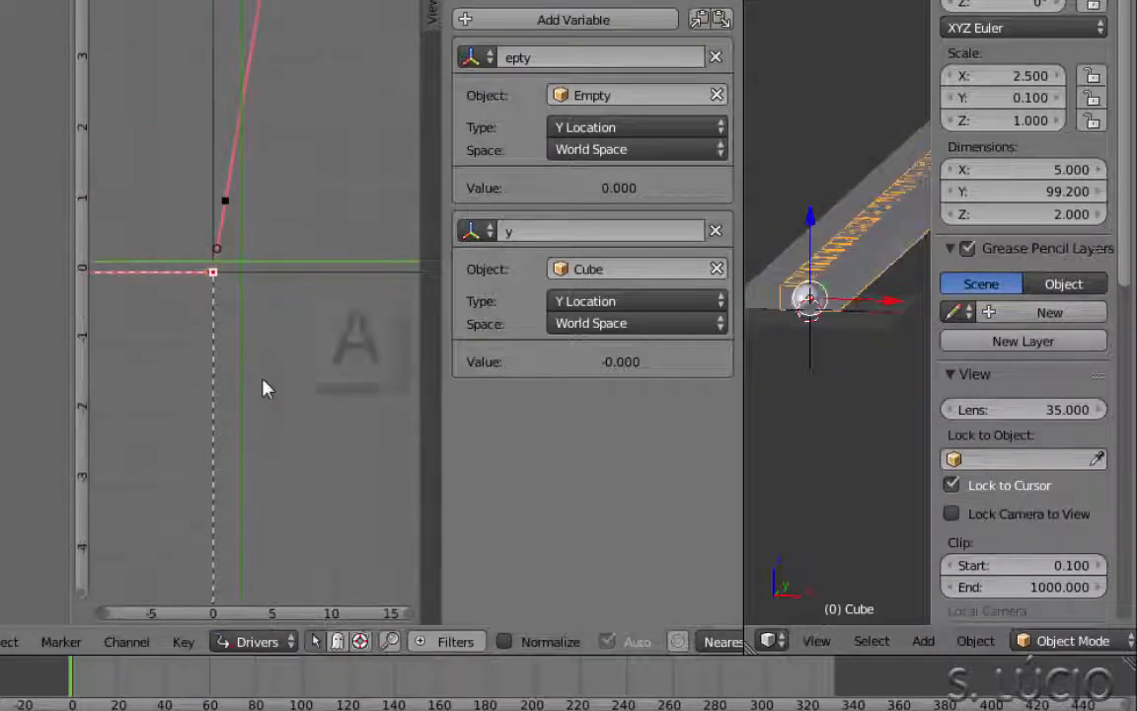
key(g)
key(y)
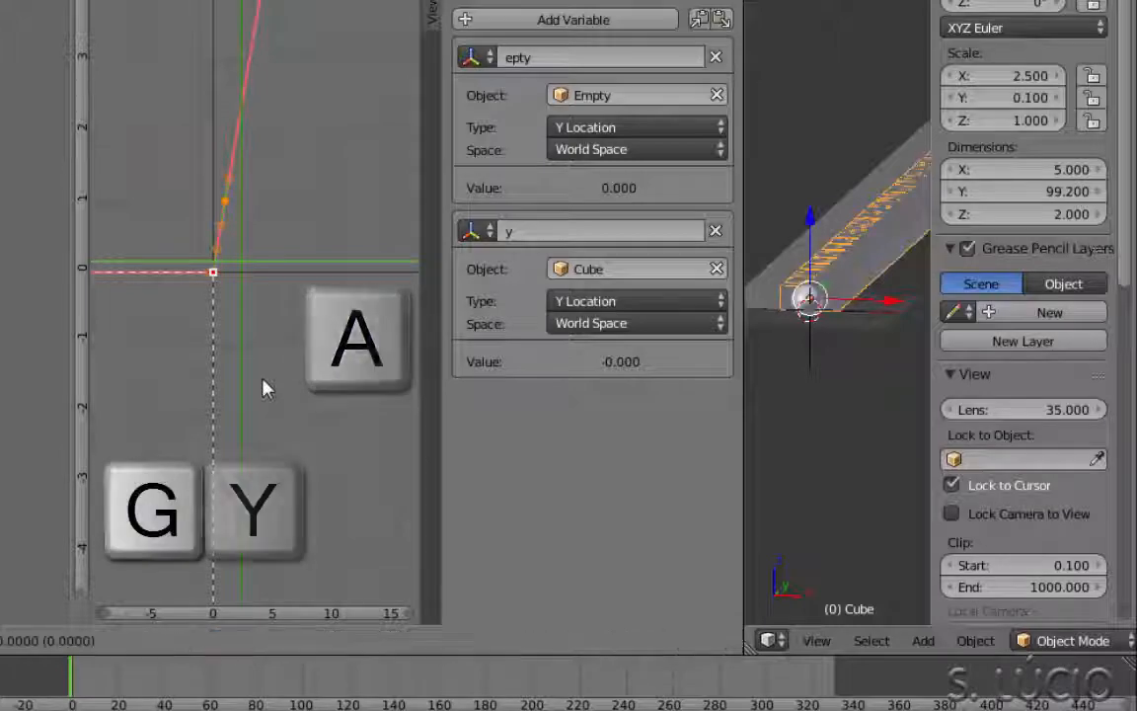
key(3)
key(Return)
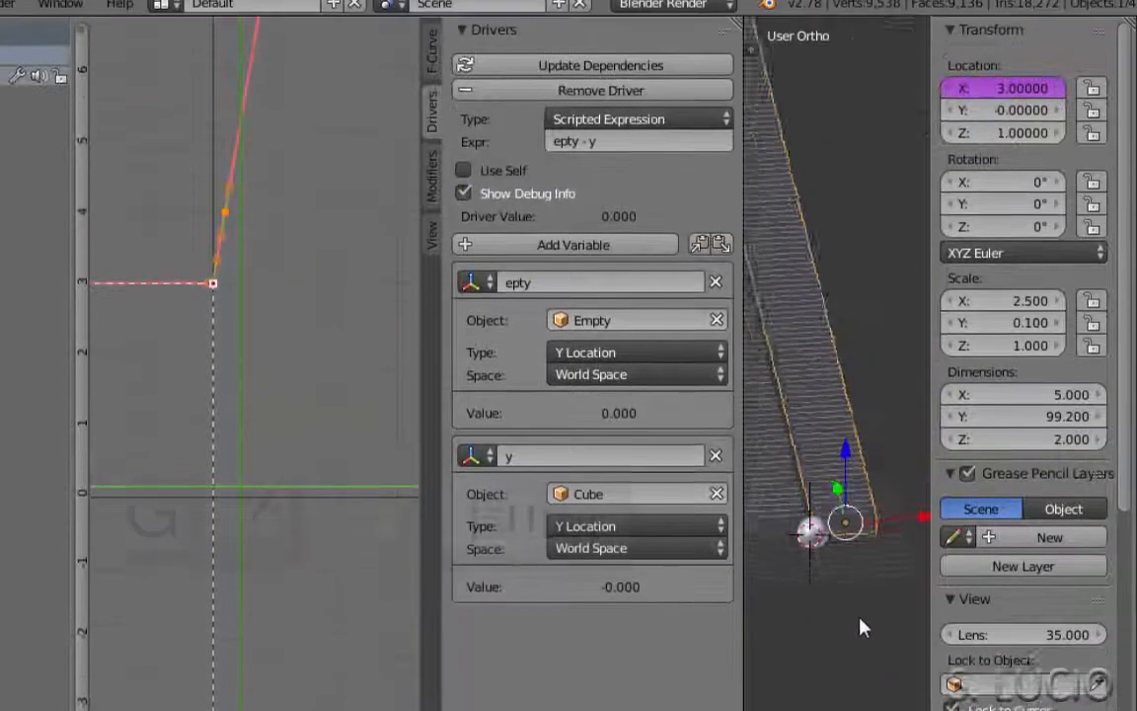
Advance the timeline to frame 26 and replace the widened Graph Editor area with a 3D View.
middle_drag(858, 619, 784, 656)
drag(435, 660, 183, 660)
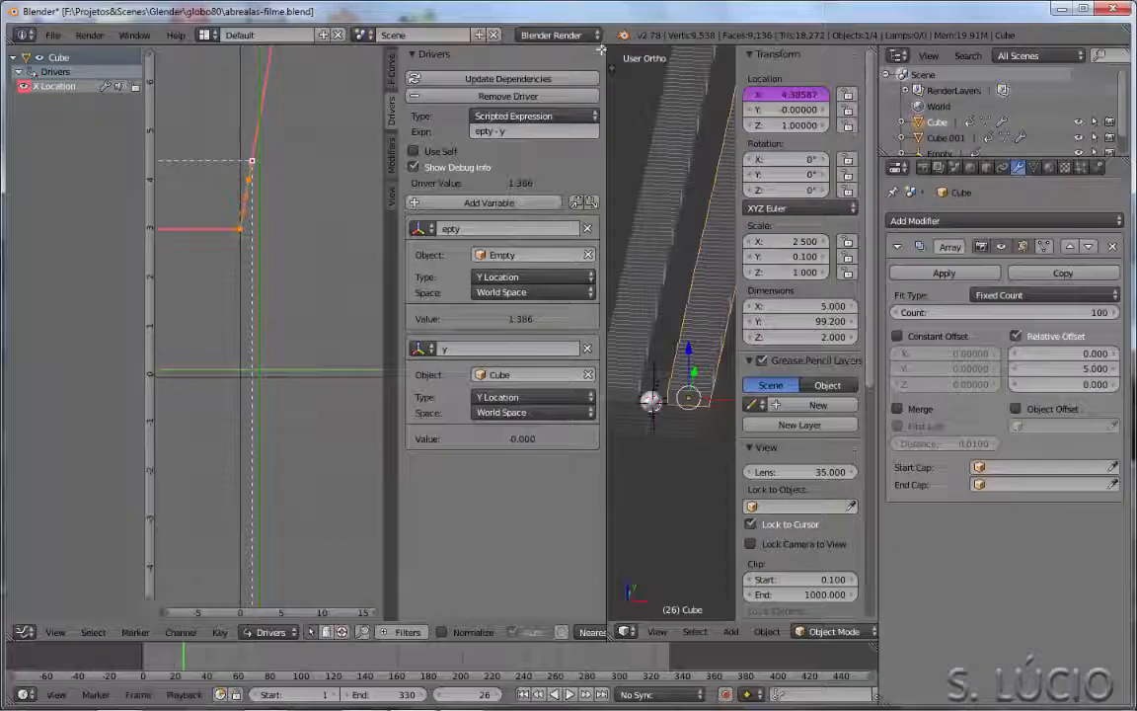
drag(601, 50, 671, 79)
click(25, 631)
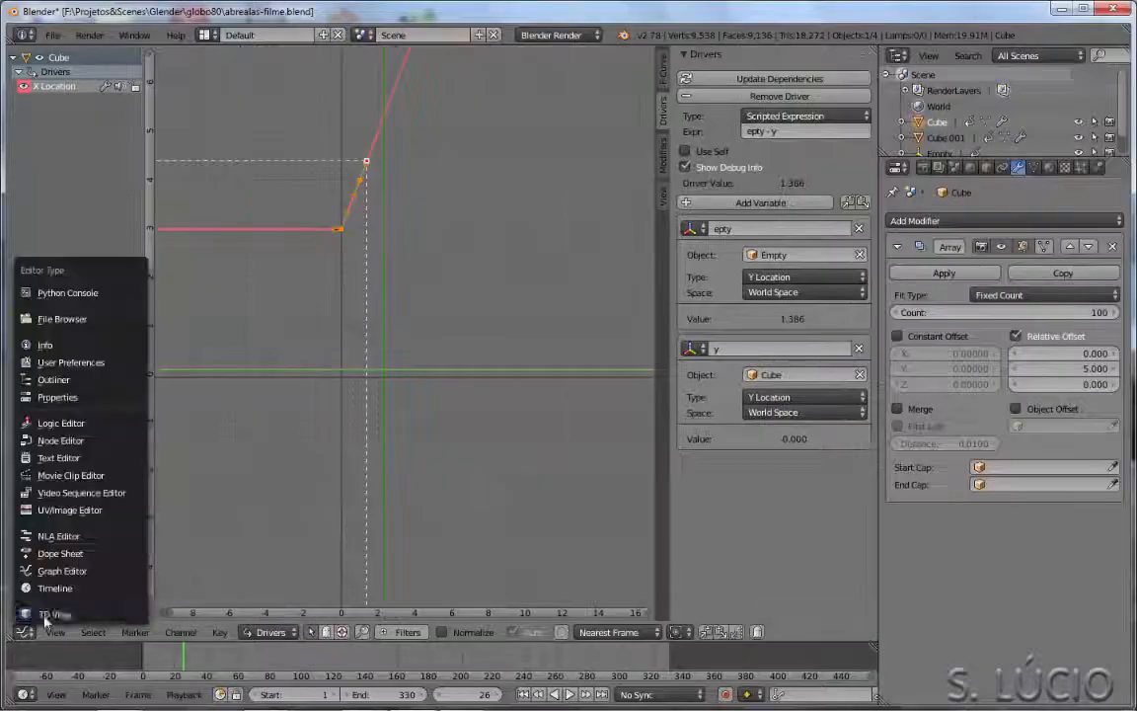
click(44, 617)
middle_drag(508, 432, 426, 414)
Apply the original cube's Array modifier and separate its mesh into individual objects by loose parts.
click(973, 274)
key(Tab)
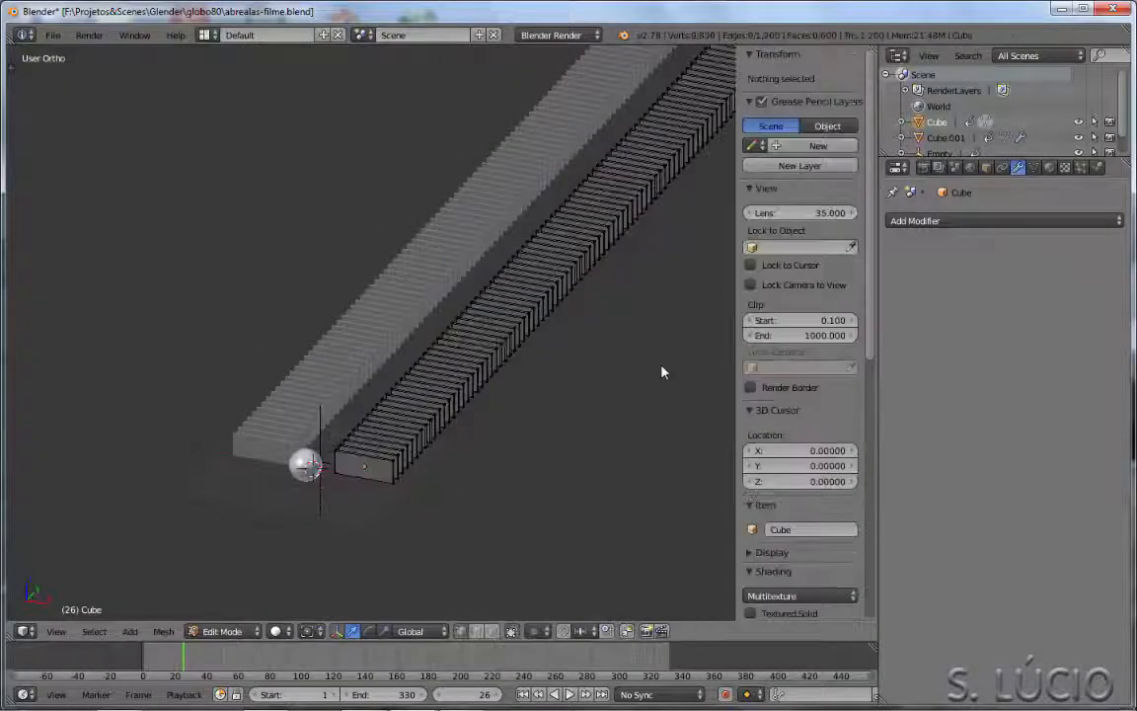
key(a)
key(p)
click(632, 367)
key(a)
key(t)
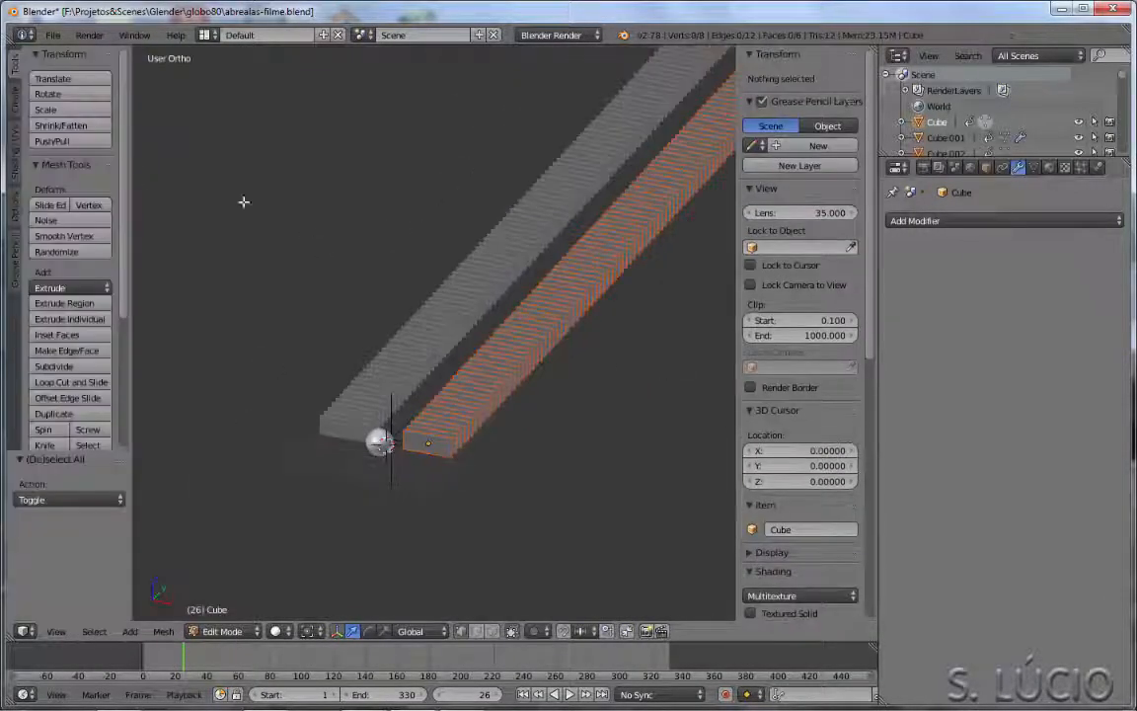
key(Tab)
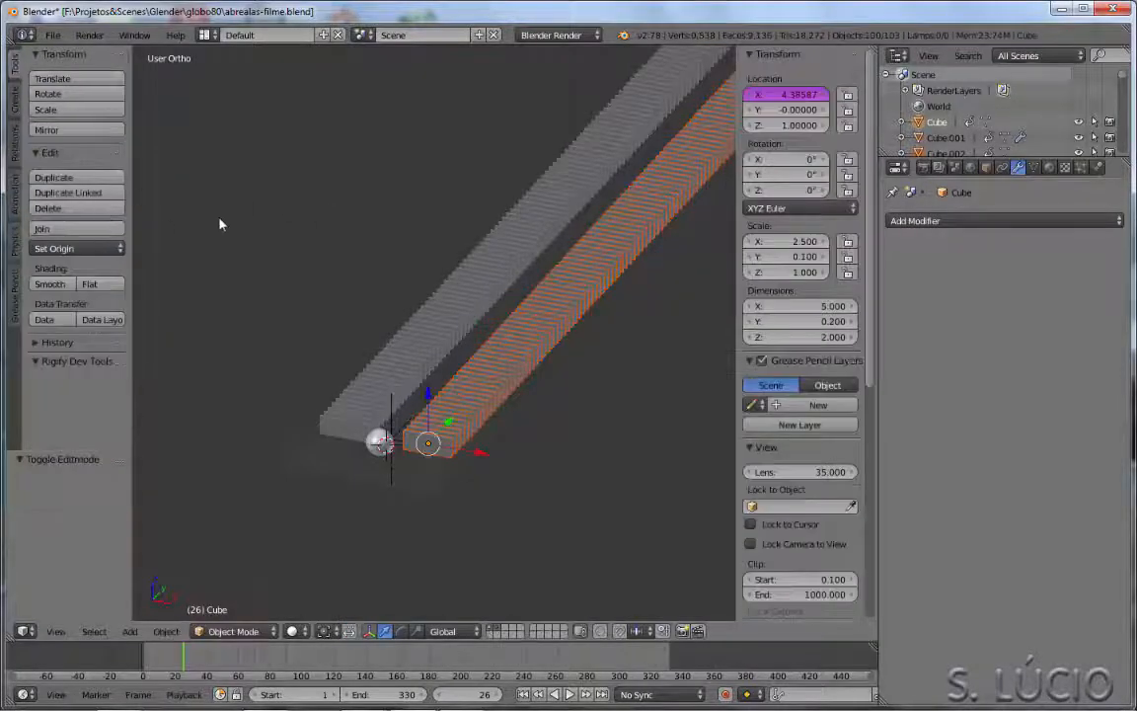
Set the origin of the original cube's separated pieces to their geometry and return the timeline to frame 0.
click(79, 248)
click(94, 273)
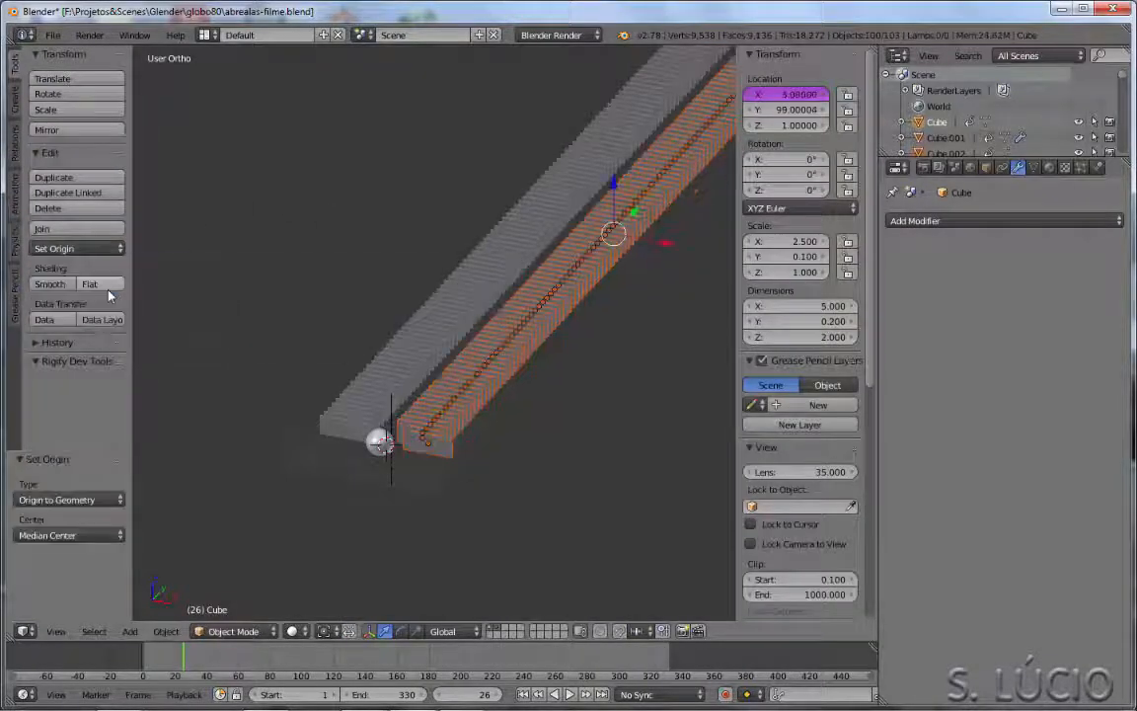
drag(268, 659, 142, 652)
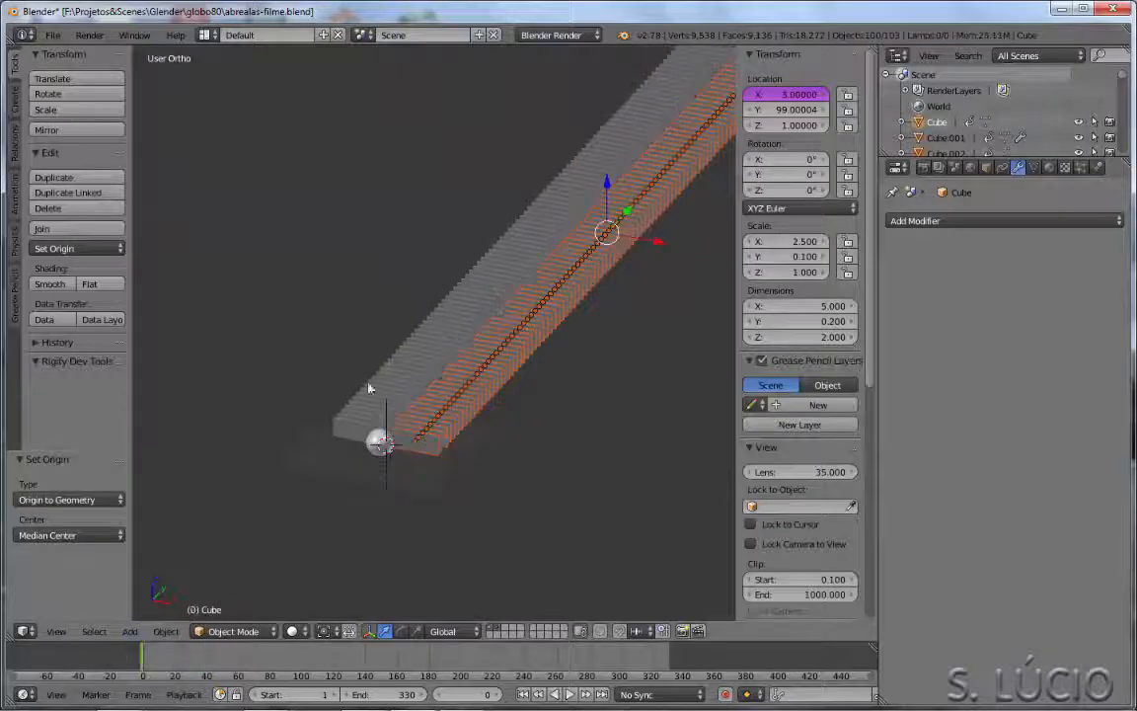
Apply the Array modifier of Cube.001 and separate its mesh into individual objects by loose parts.
right_click(369, 387)
click(946, 273)
key(Tab)
key(a)
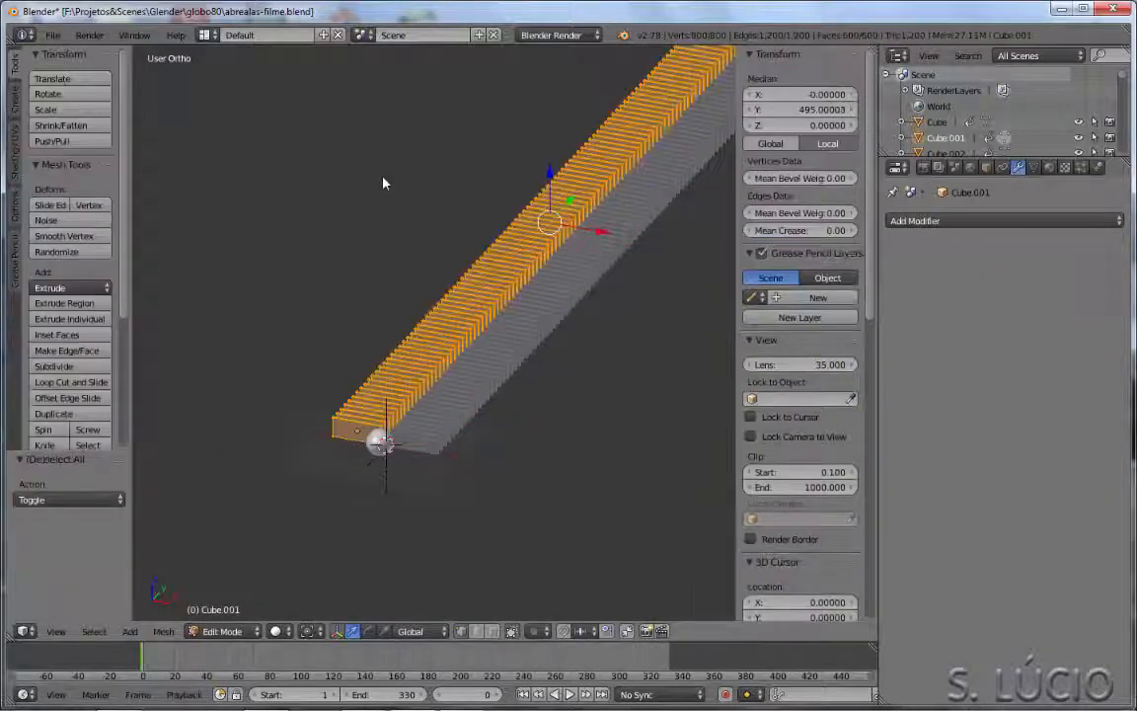
key(p)
click(366, 178)
key(Tab)
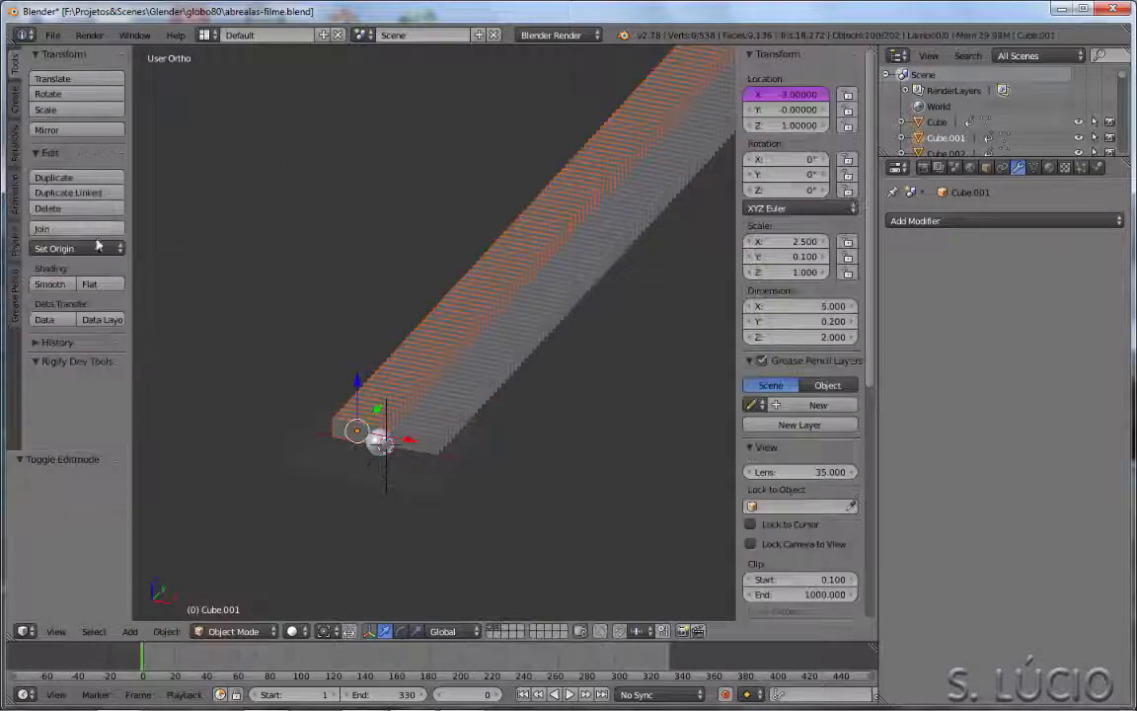
Set the origin of Cube.001's separated pieces to their geometry and advance the timeline to check the movement.
click(76, 247)
click(69, 281)
click(285, 659)
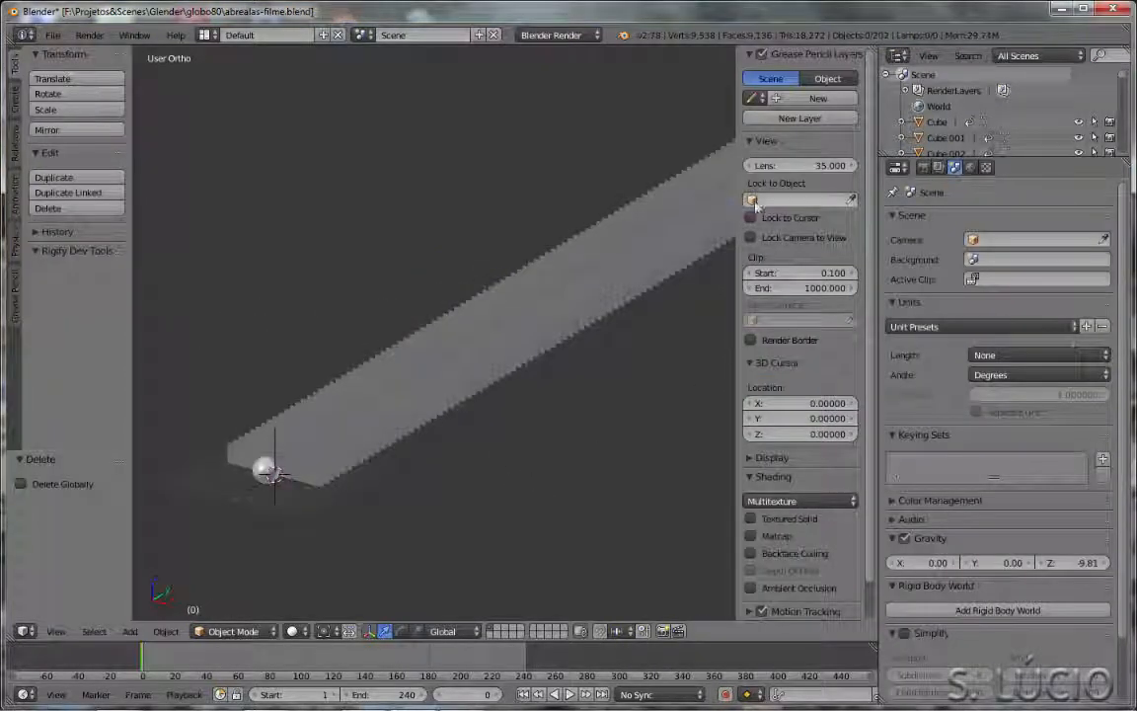
Lock the view to the 3D cursor and switch to the empty second layer.
click(750, 217)
middle_drag(553, 414, 391, 470)
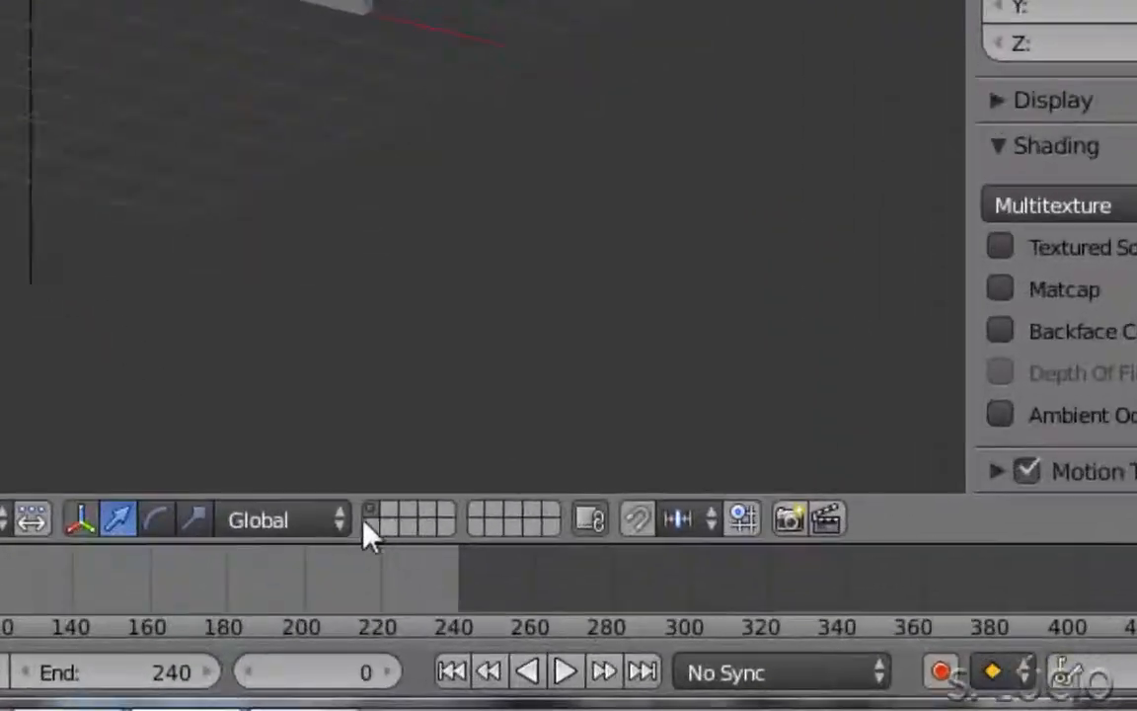
click(395, 515)
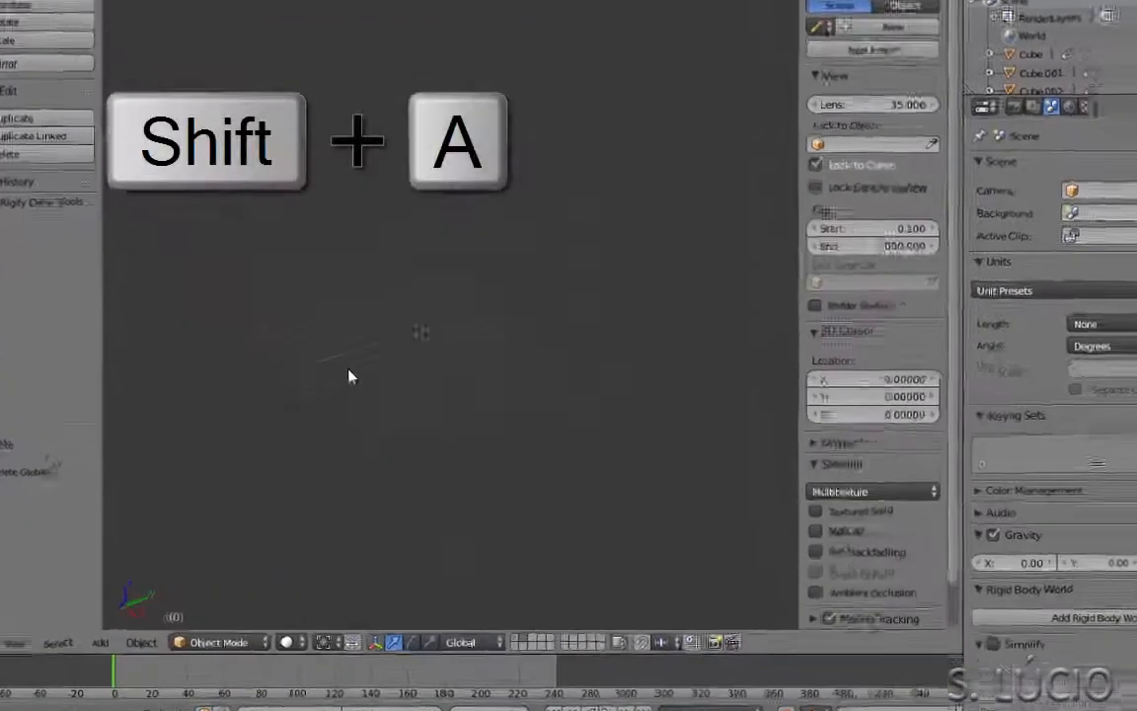
Add a Path curve at the 3D cursor and rotate it 90° about Z.
key(shift+a)
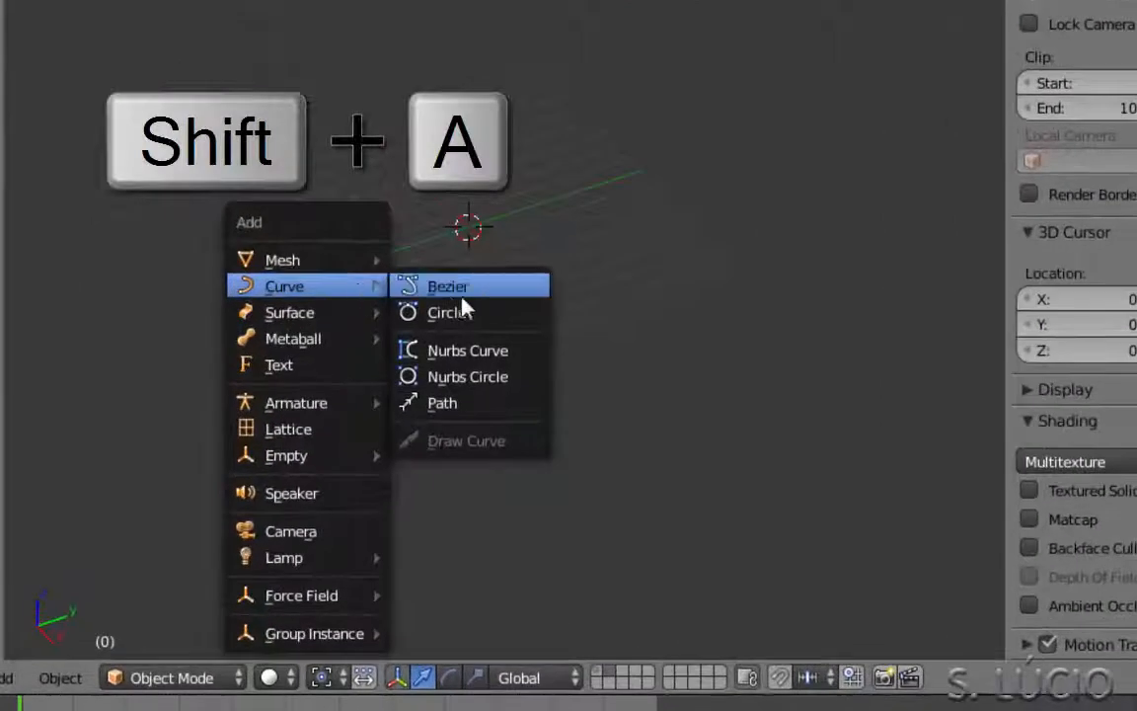
click(509, 419)
text(r)
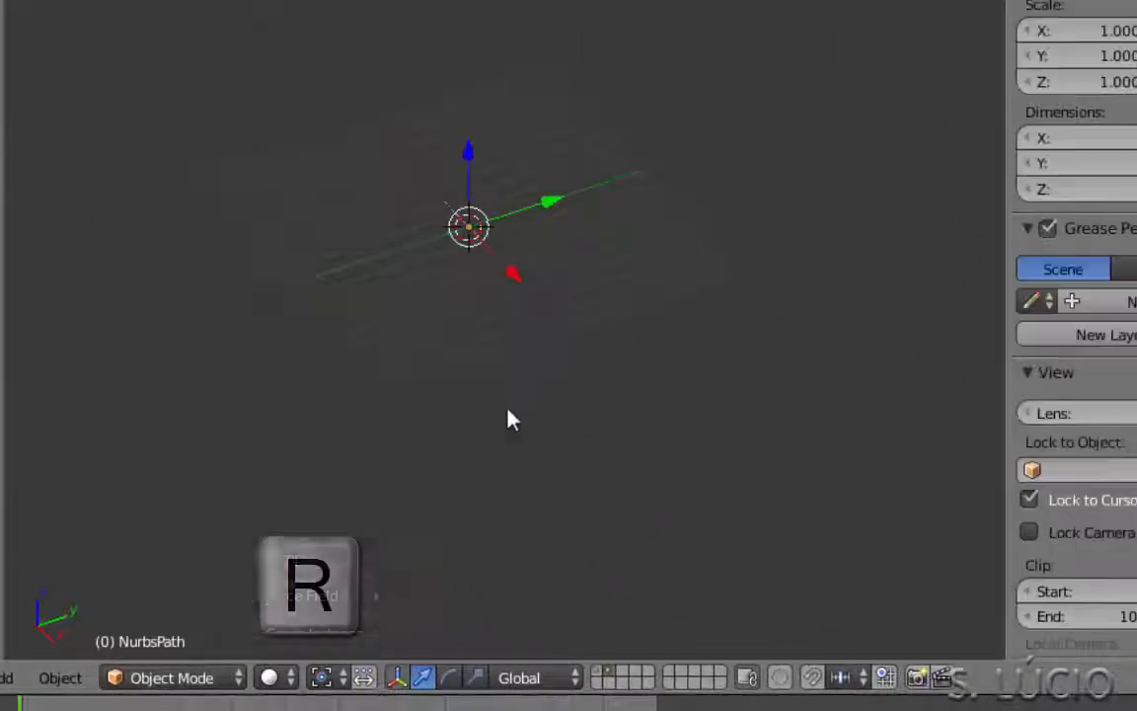
text(z90)
key(Return)
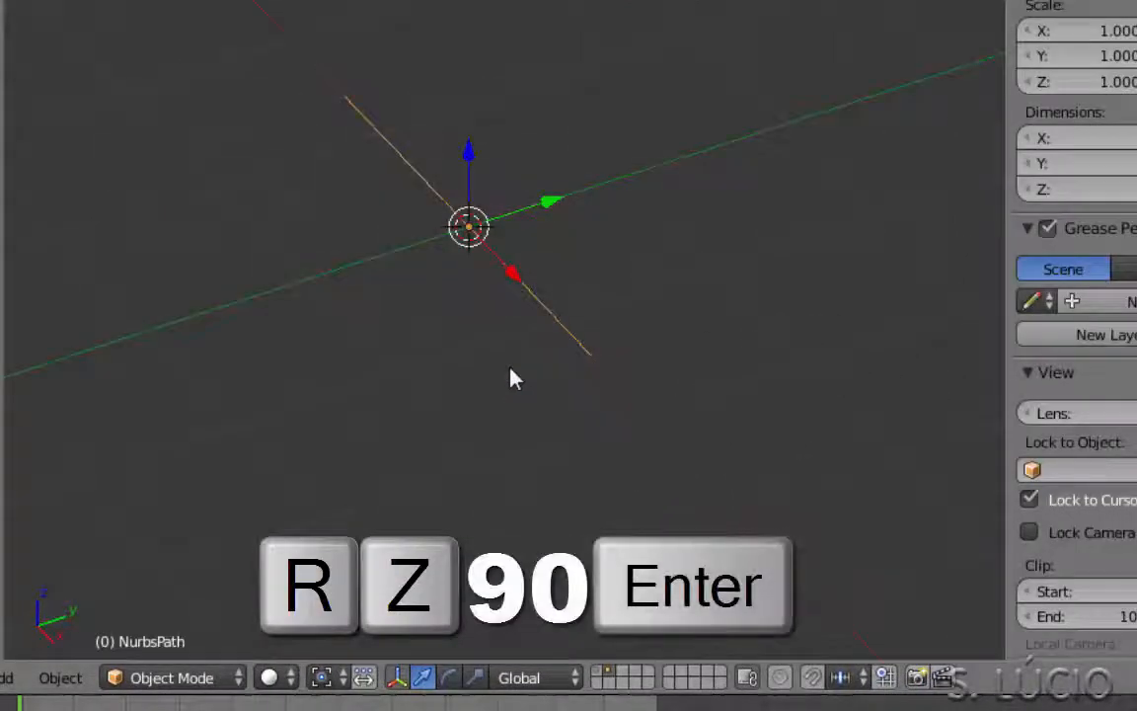
text(rz90)
key(Return)
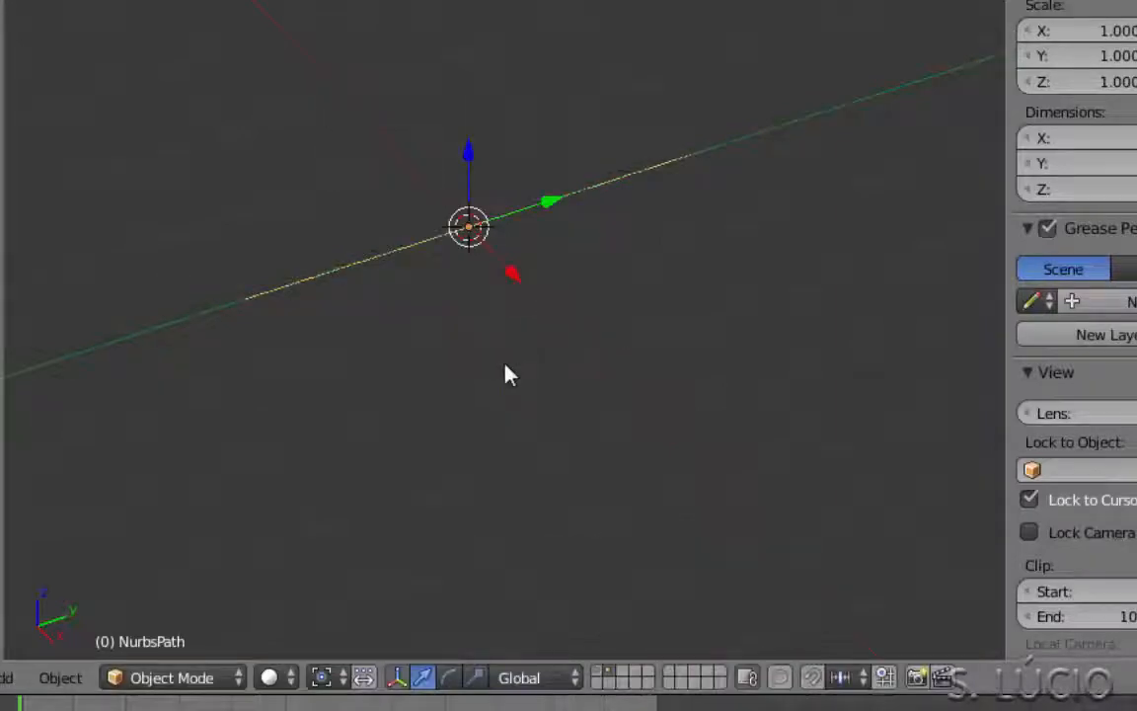
Bend the path into an arc by moving its three inner control points in the negative X direction.
key(Tab)
scroll(518, 369, down, 1)
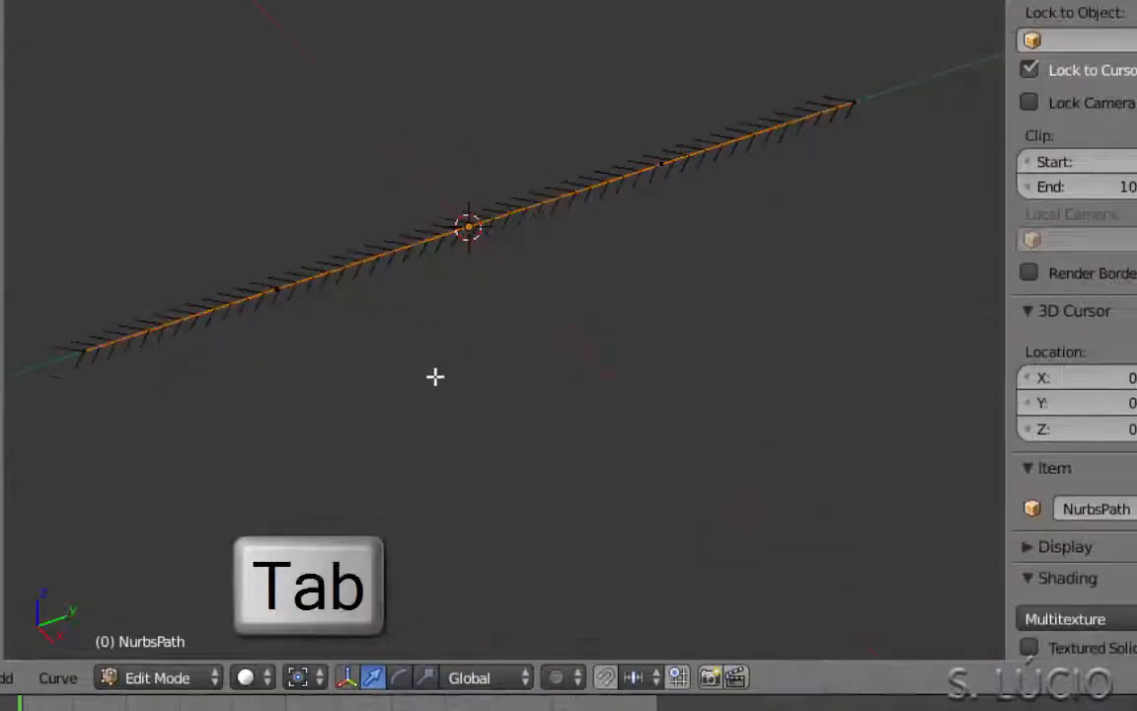
right_click(652, 167)
shift+right_click(272, 287)
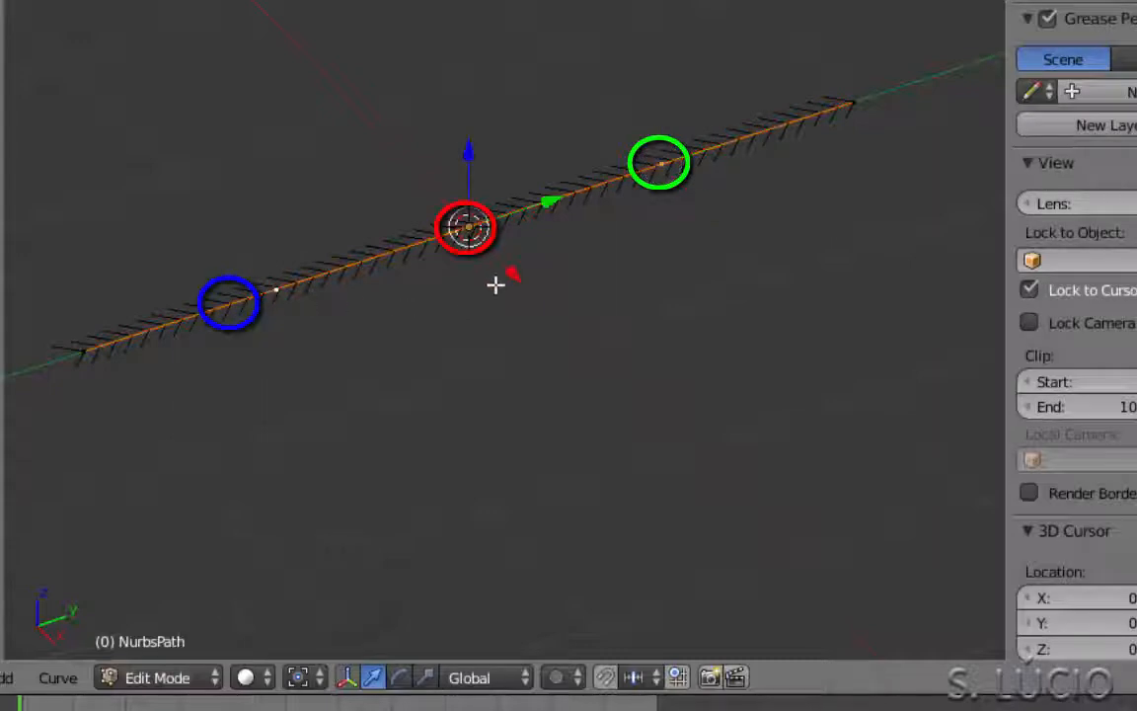
drag(501, 270, 415, 145)
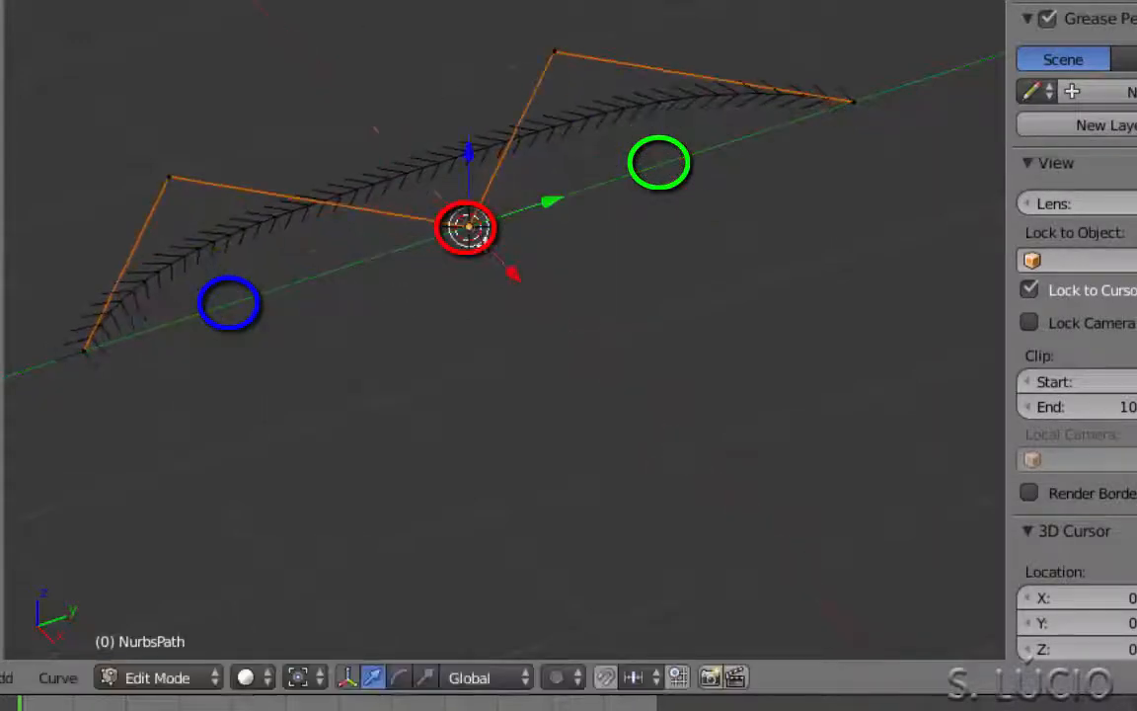
drag(483, 232, 385, 103)
scroll(444, 239, down, 2)
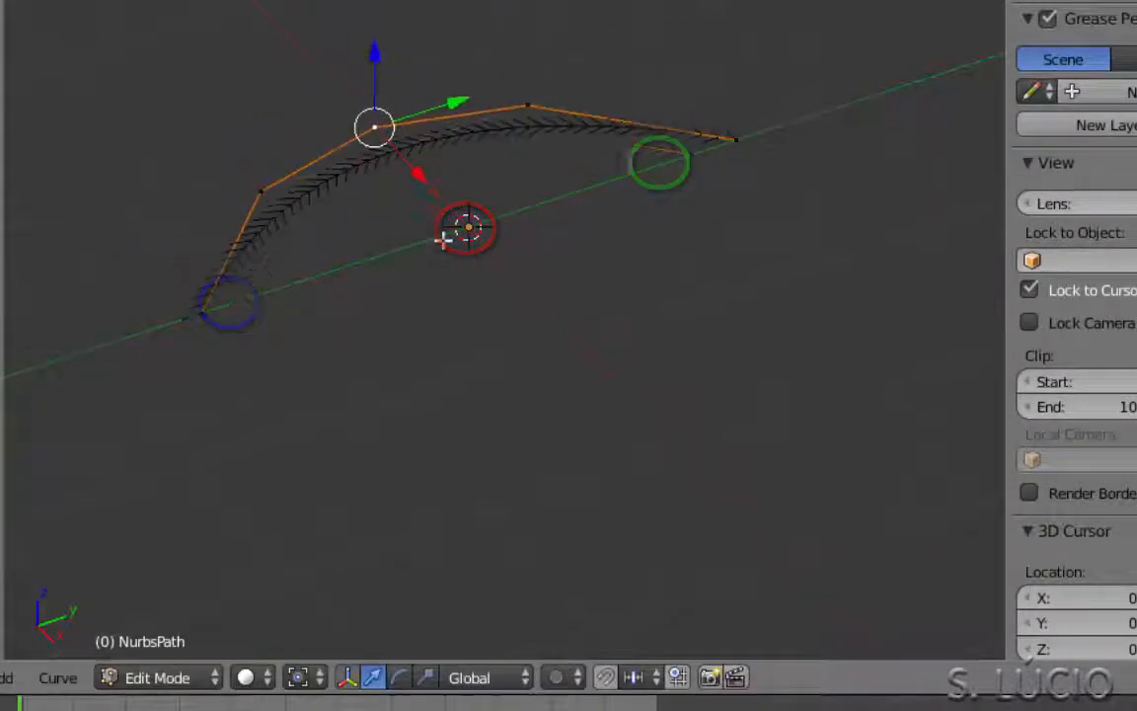
In top view, move the path's upper end point by 100 along Y.
middle_drag(444, 240, 305, 274)
key(KP_7)
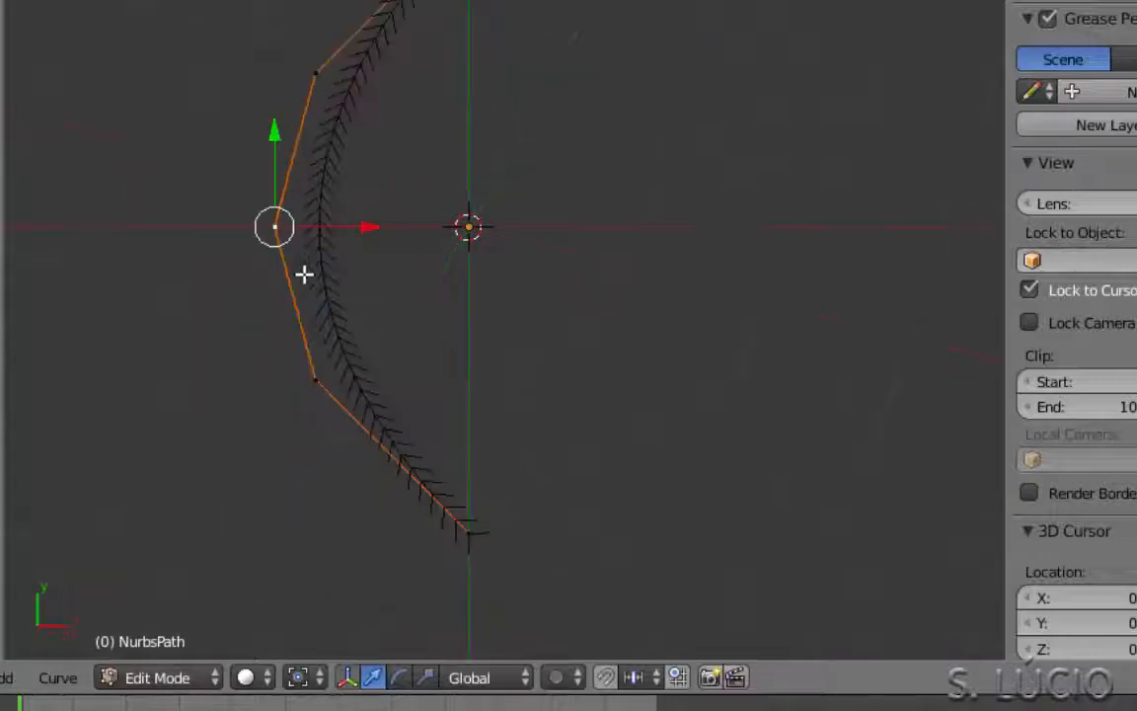
scroll(304, 274, down, 5)
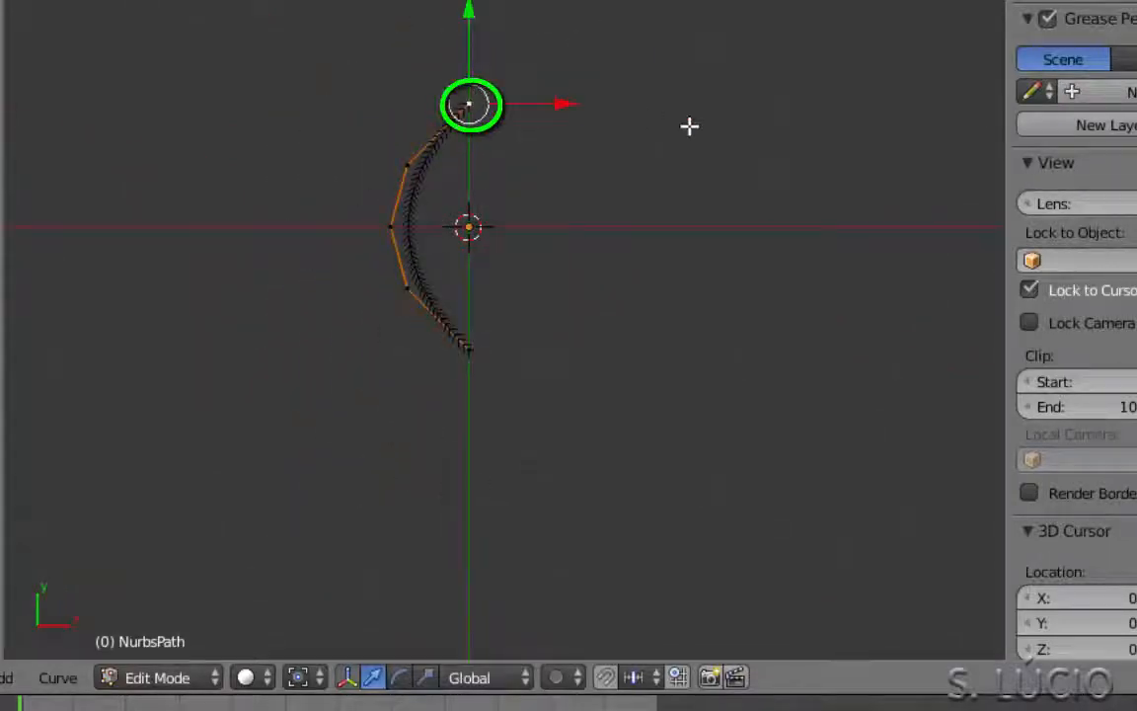
text(gy100)
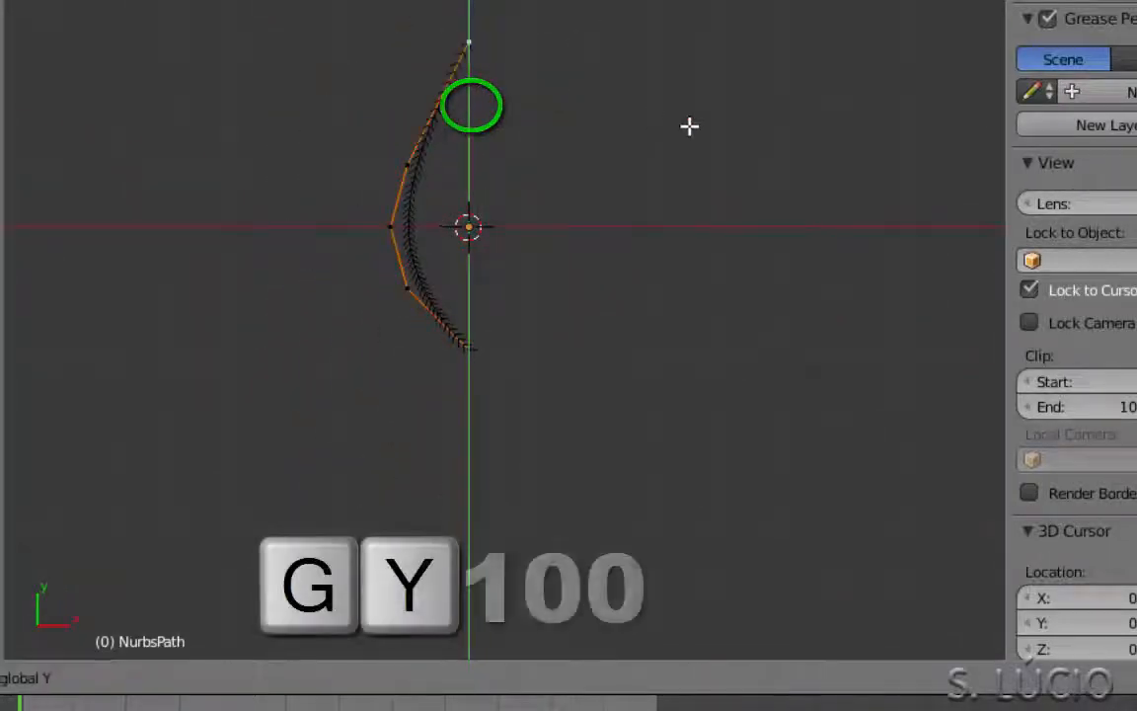
key(Return)
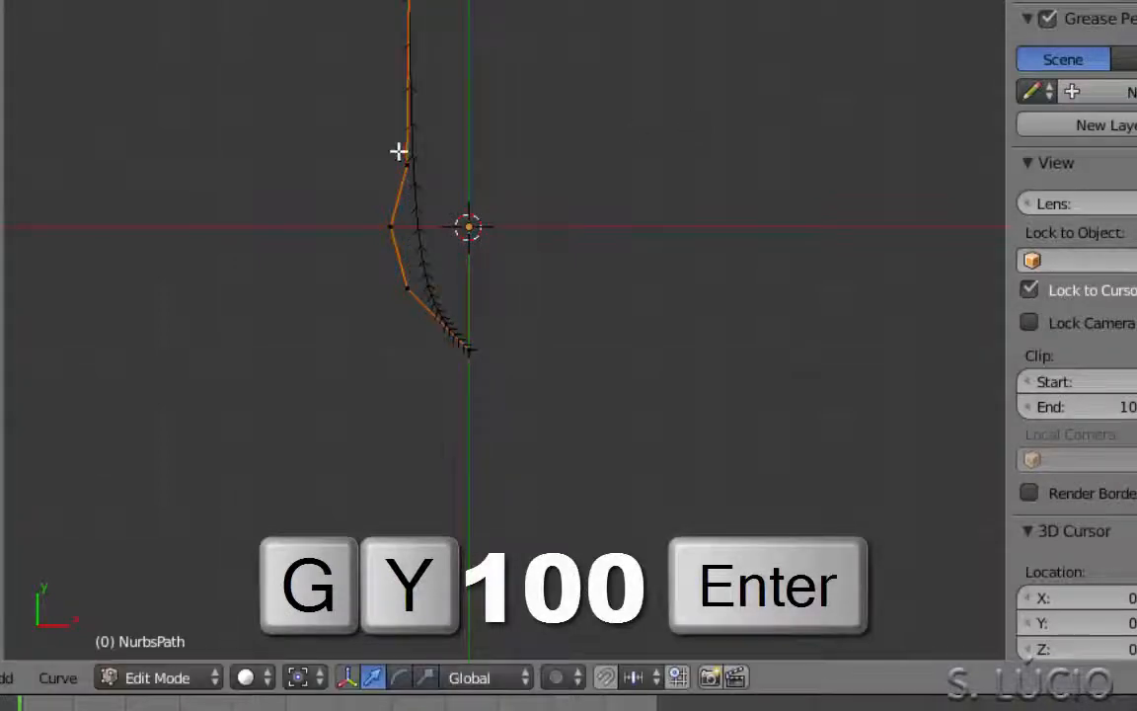
Move the path's upper inner control point by 80 along Y.
right_click(406, 163)
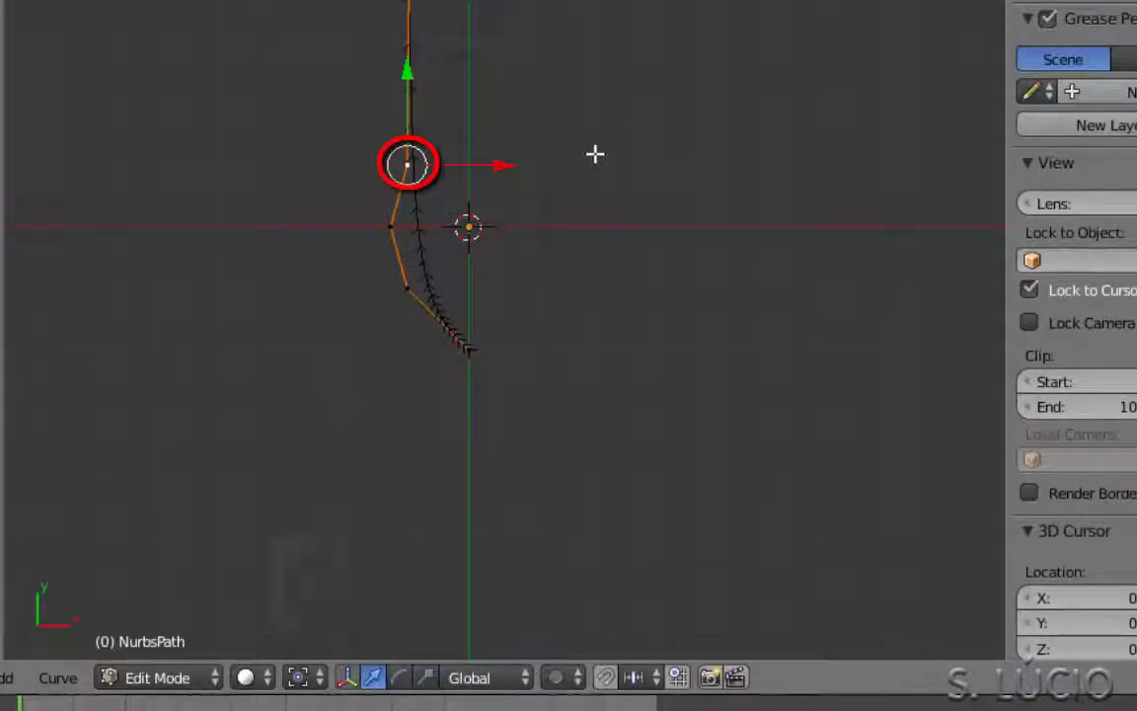
key(g)
key(y)
key(Return)
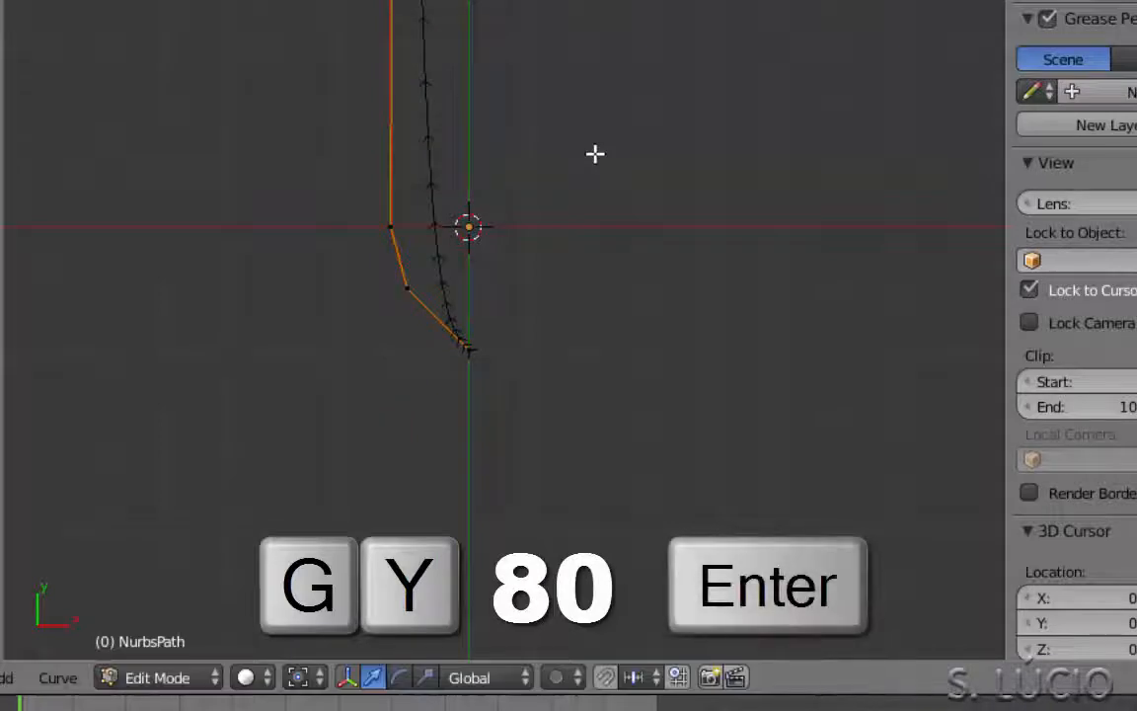
Move the path's middle control point by 50 along Y.
text(g)
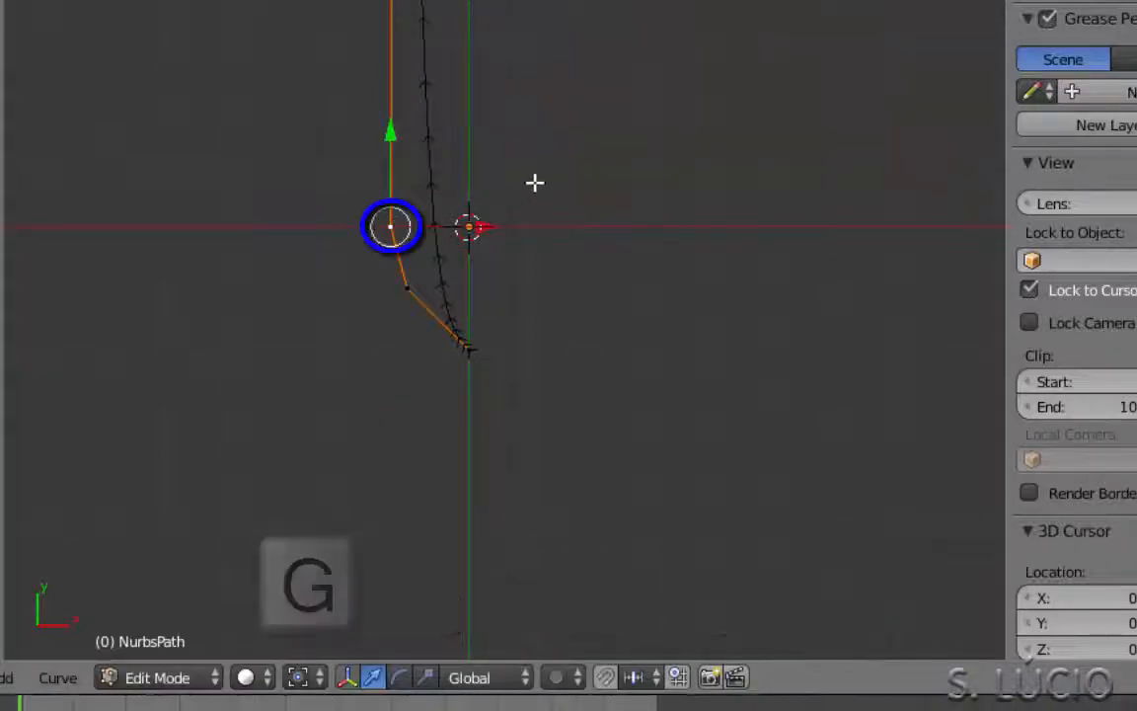
text(y50)
key(Return)
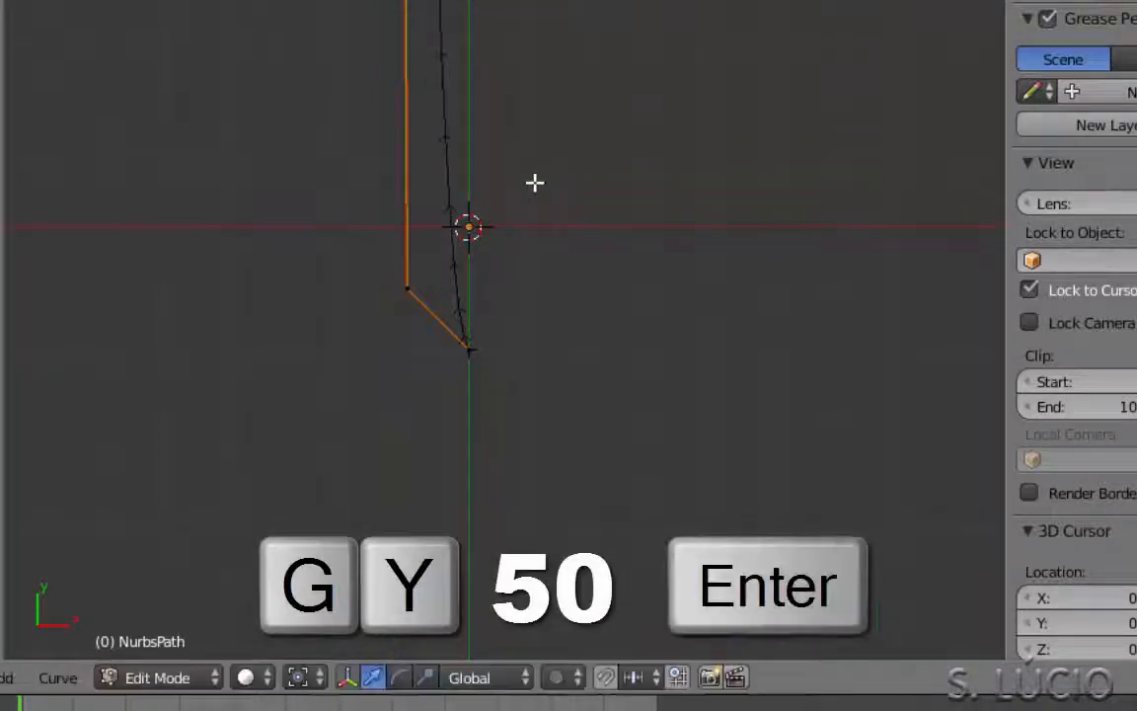
Move the path's lower inner control point by 20 along Y.
right_click(412, 294)
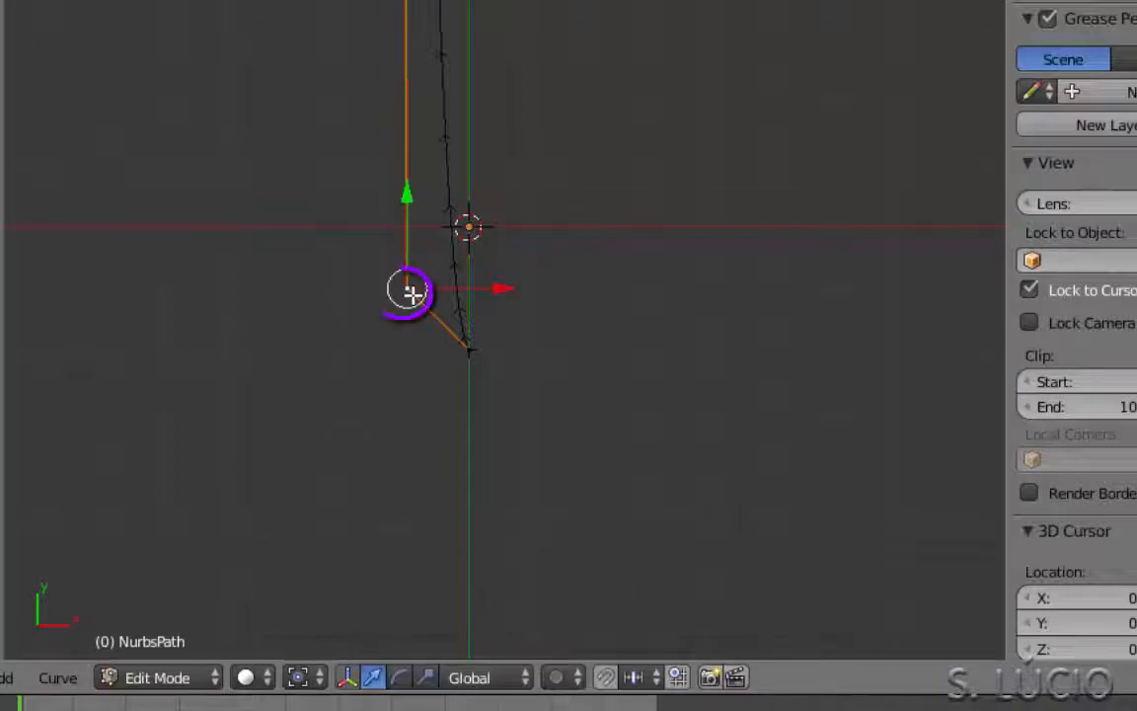
key(g)
text(20)
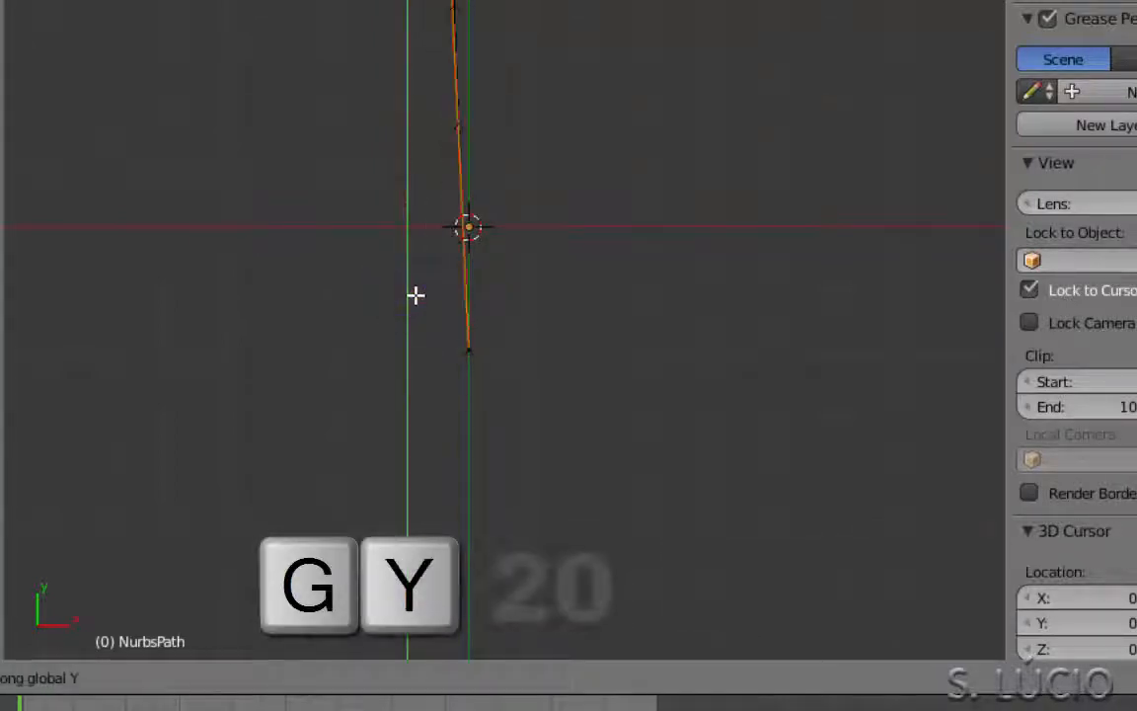
key(Return)
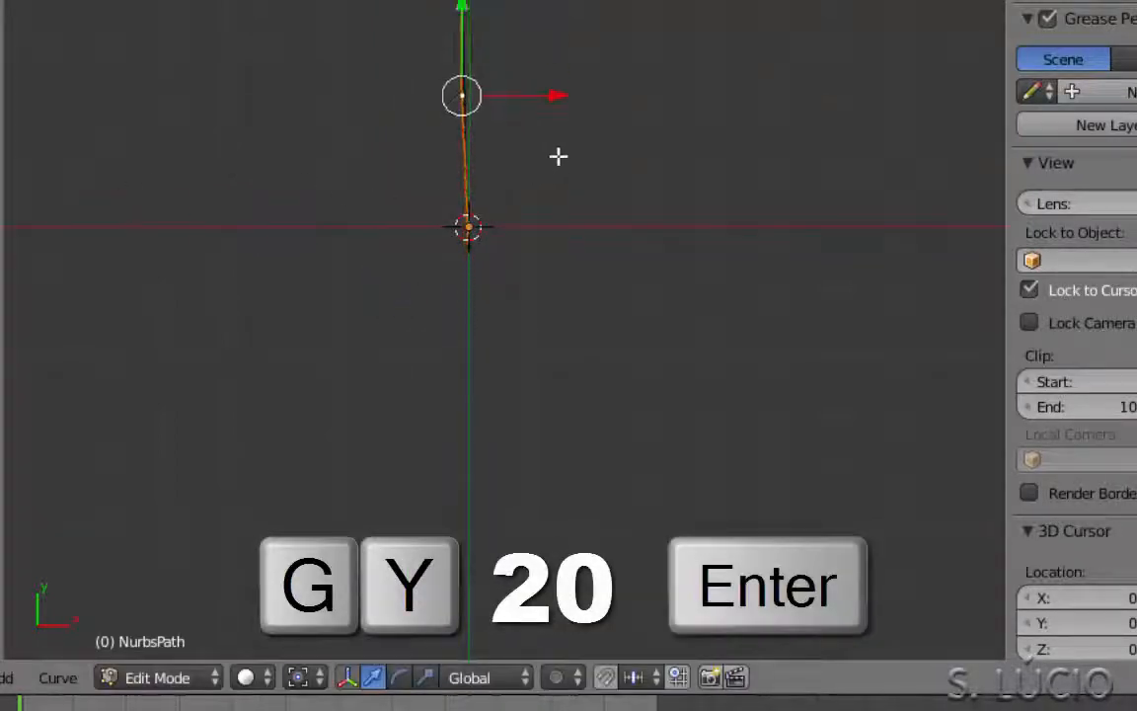
Select the path's three middle control points, move them about -40 along X to bow the path sideways, and return to Object Mode.
shift+middle_drag(546, 134, 596, 378)
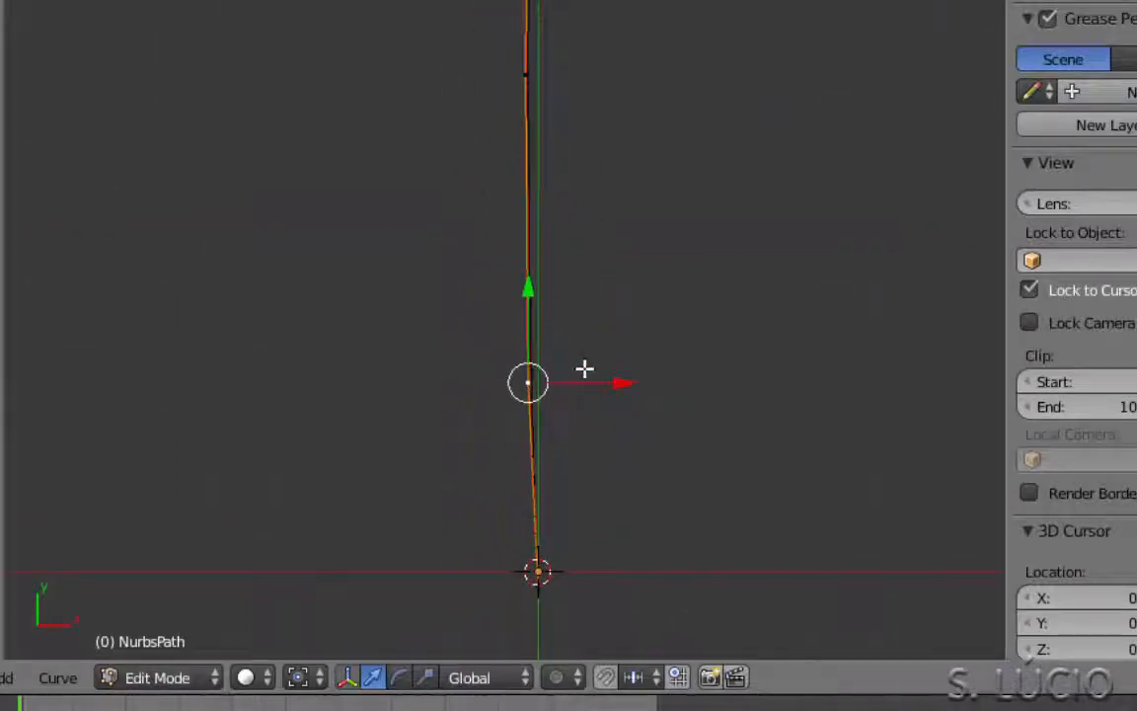
key(c)
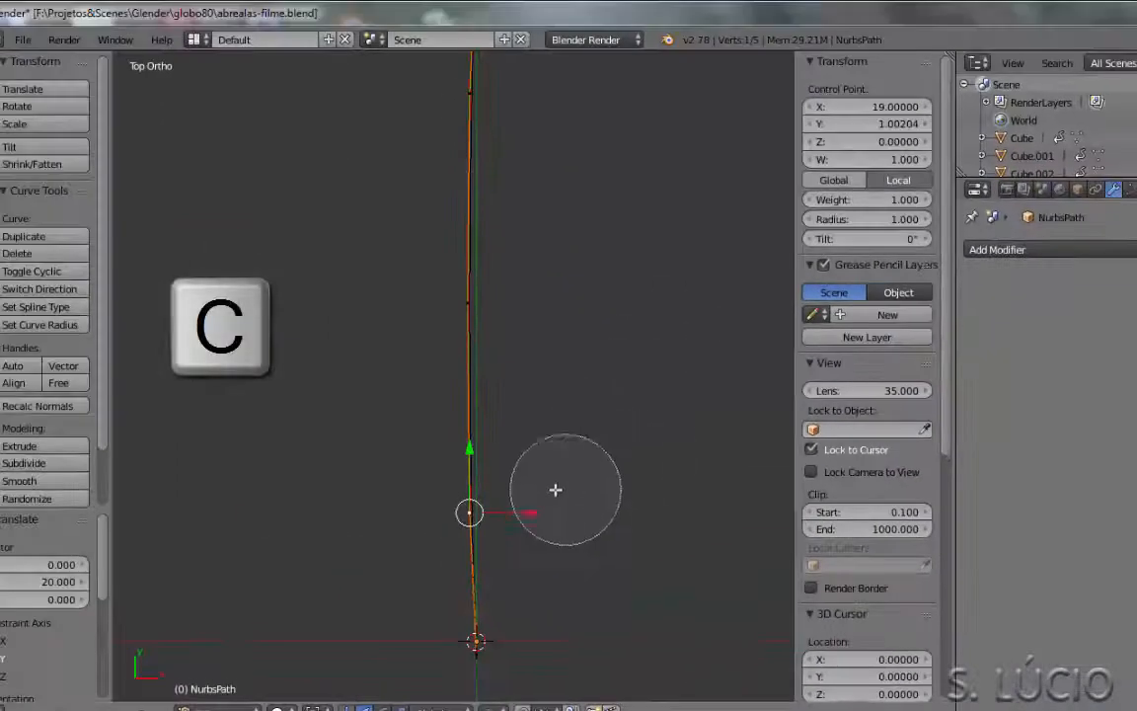
drag(449, 295, 525, 223)
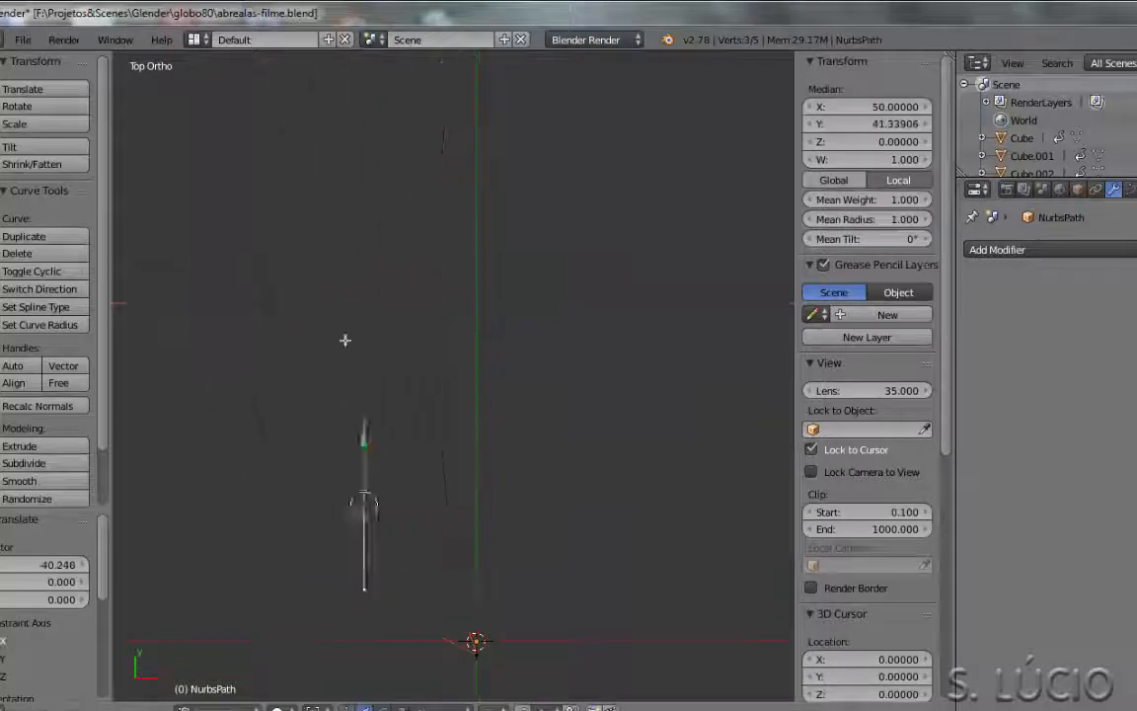
key(Tab)
Display the slab layer together with the path layer and examine the curved path against the slab rows.
middle_drag(490, 537, 472, 407)
middle_drag(451, 348, 533, 503)
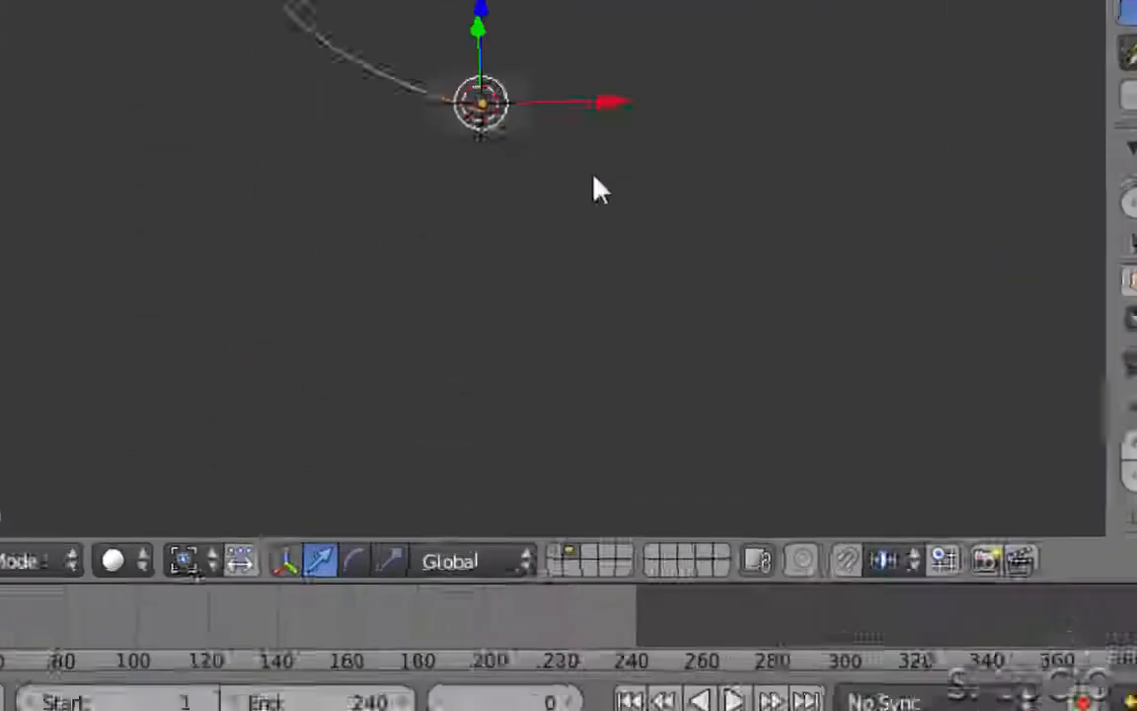
shift+click(518, 707)
middle_drag(440, 610, 438, 569)
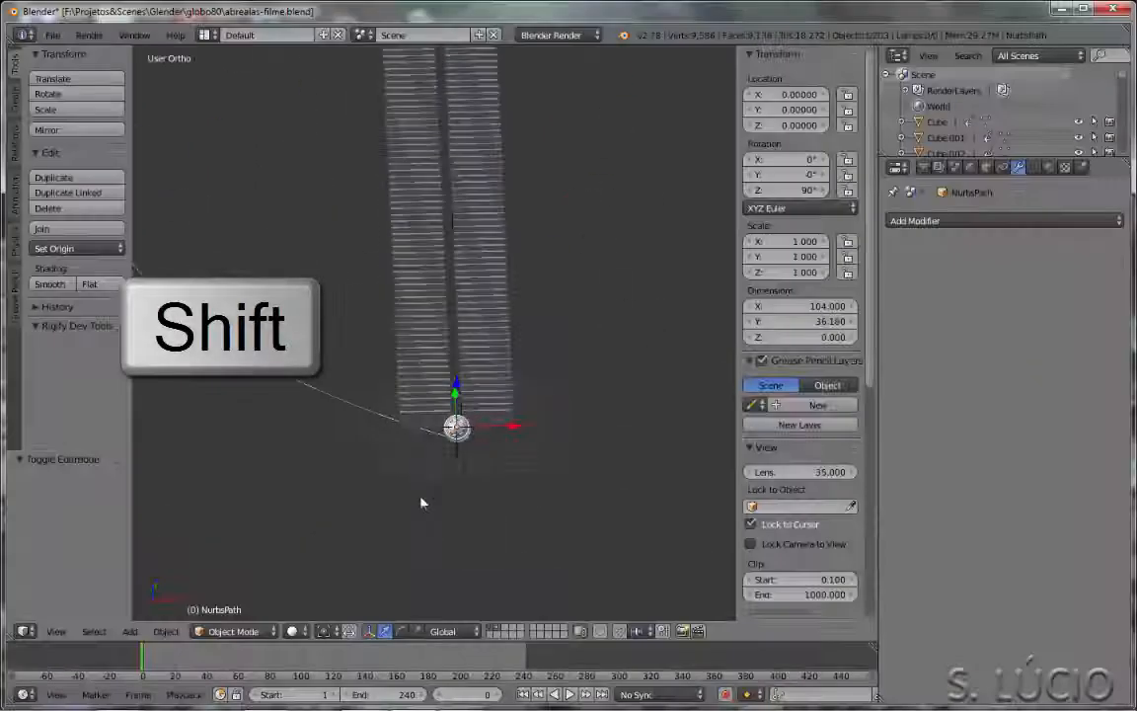
middle_drag(420, 503, 471, 494)
scroll(471, 487, up, 3)
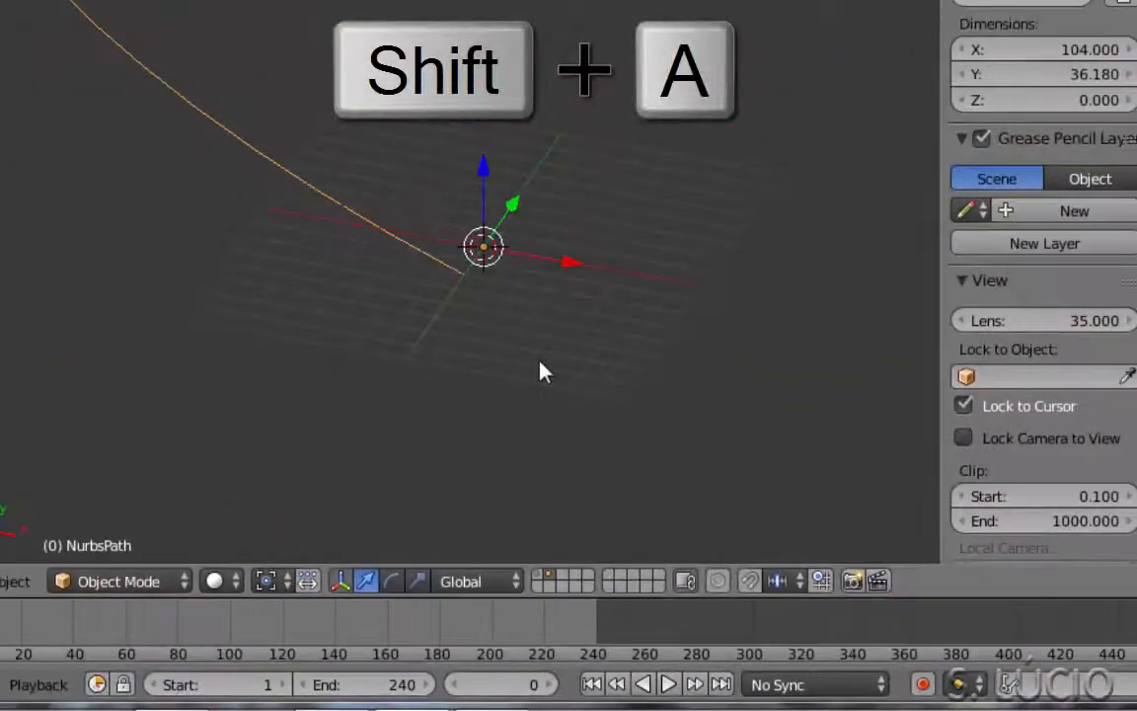
Add a camera at the origin, clear its rotation and rotate it 90° about X.
key(shift+a)
mouse_move(543, 373)
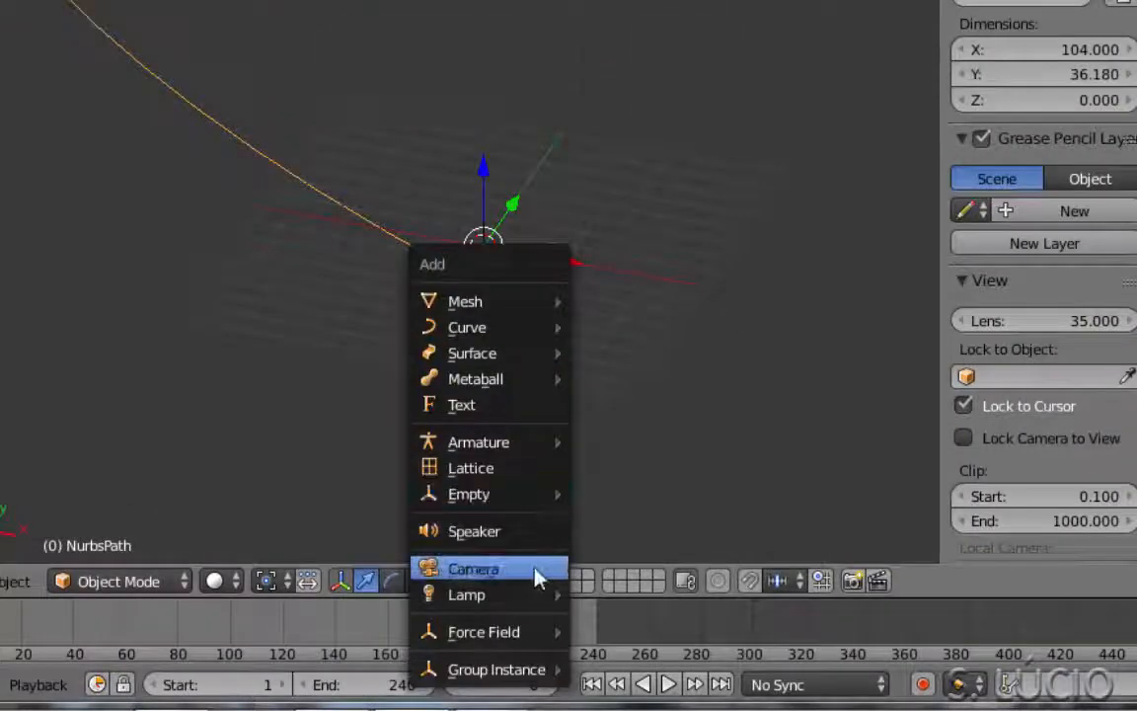
click(554, 582)
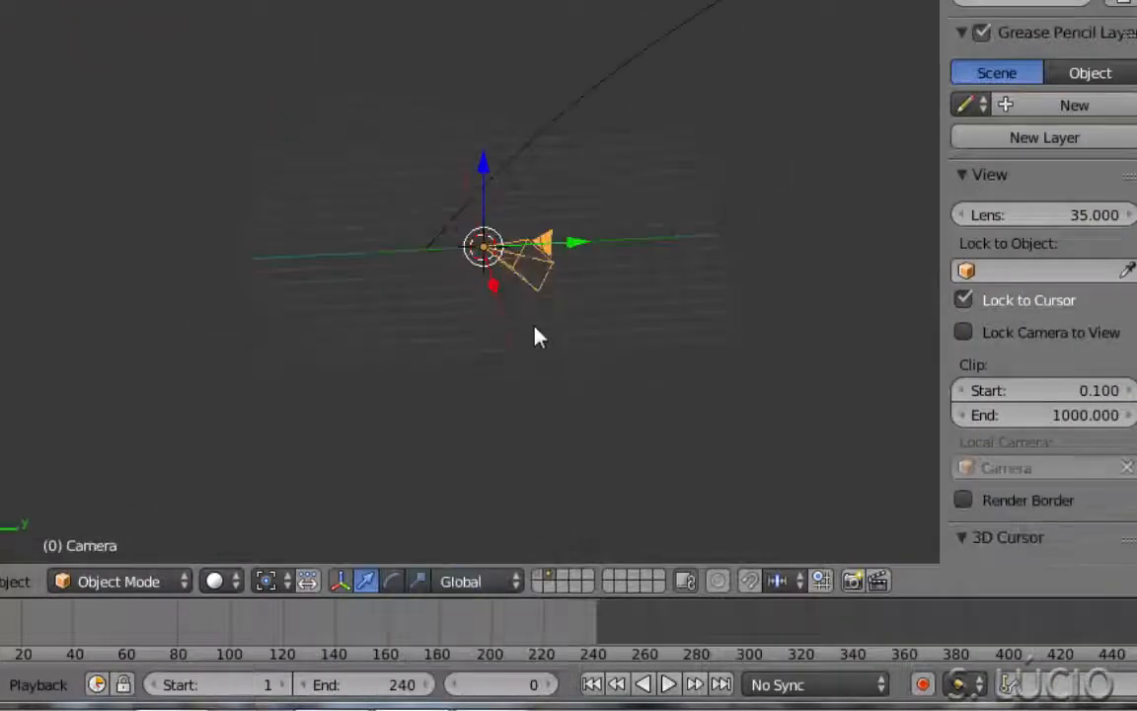
key(alt+r)
text(rx90)
key(Return)
scroll(534, 327, up, 3)
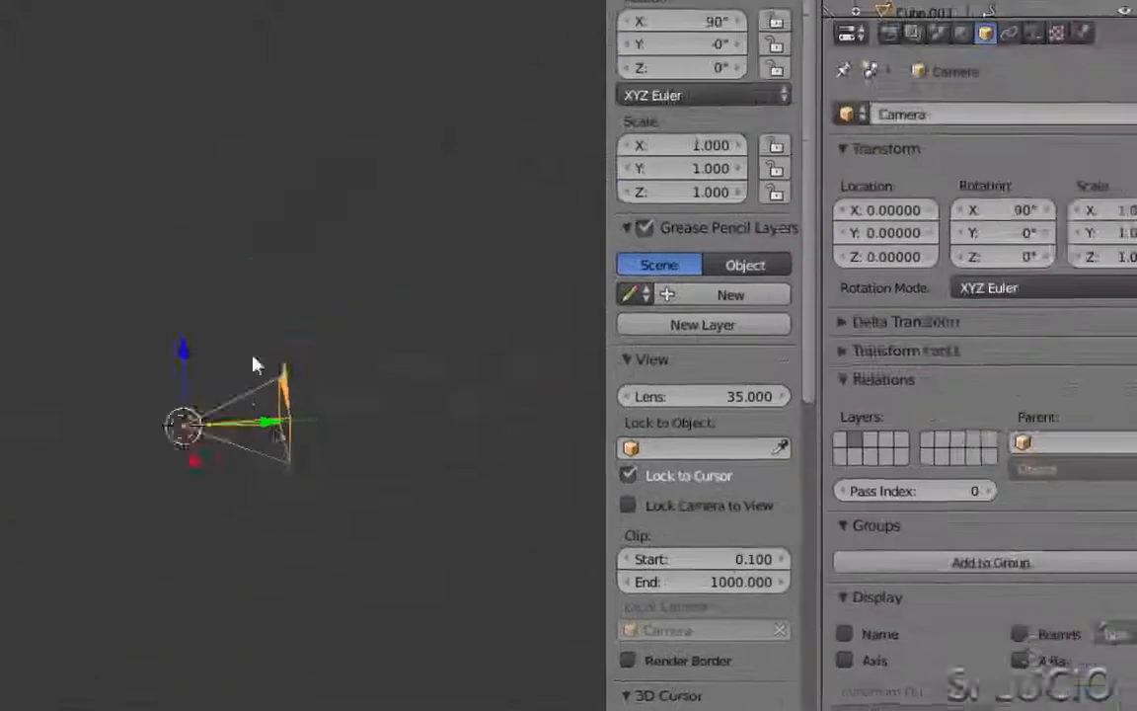
Add a Follow Path constraint to the camera with NurbsPath as target and shift its offset to -2.1.
click(935, 76)
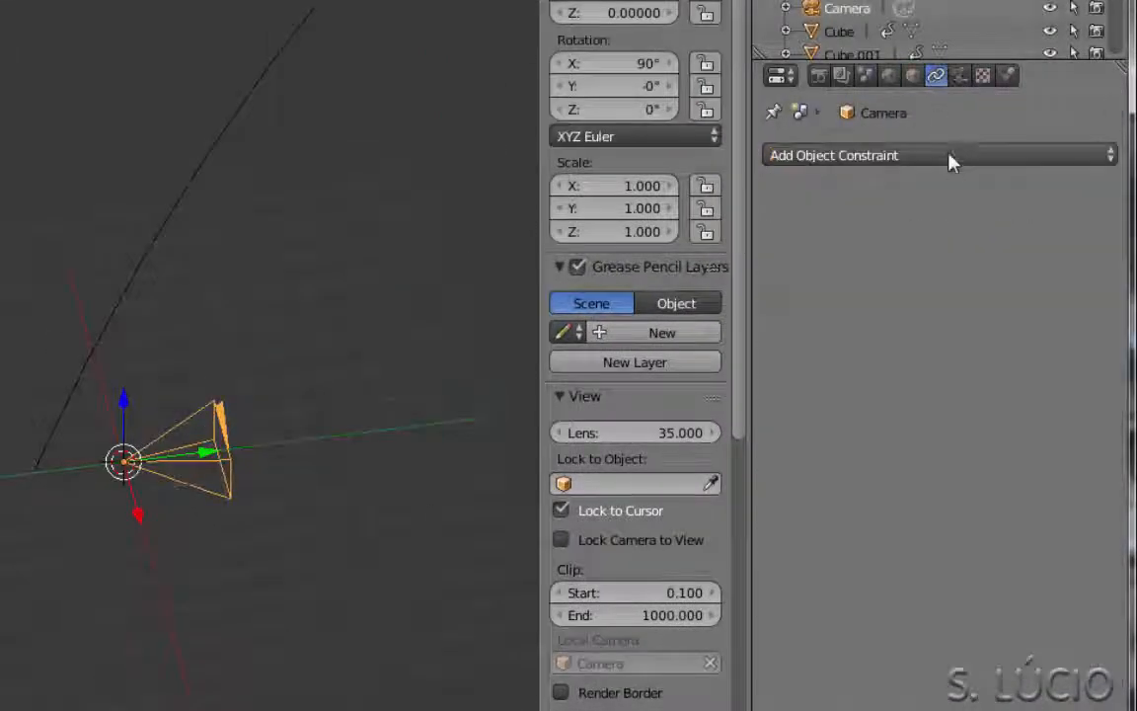
click(948, 155)
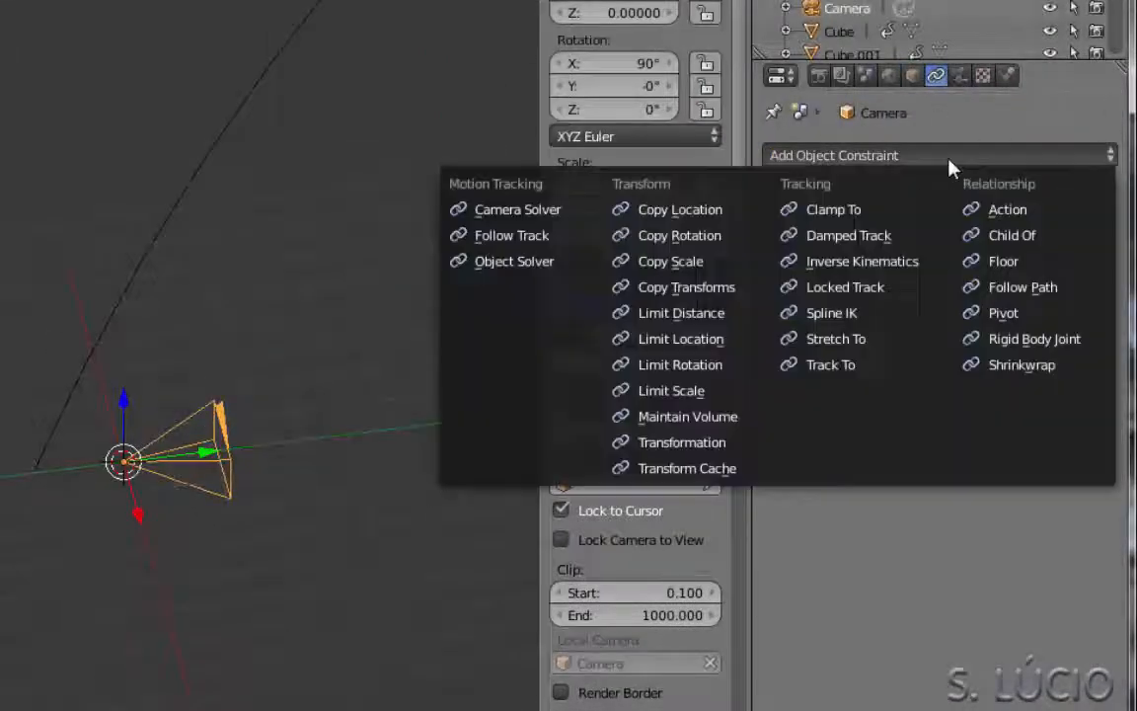
click(1012, 287)
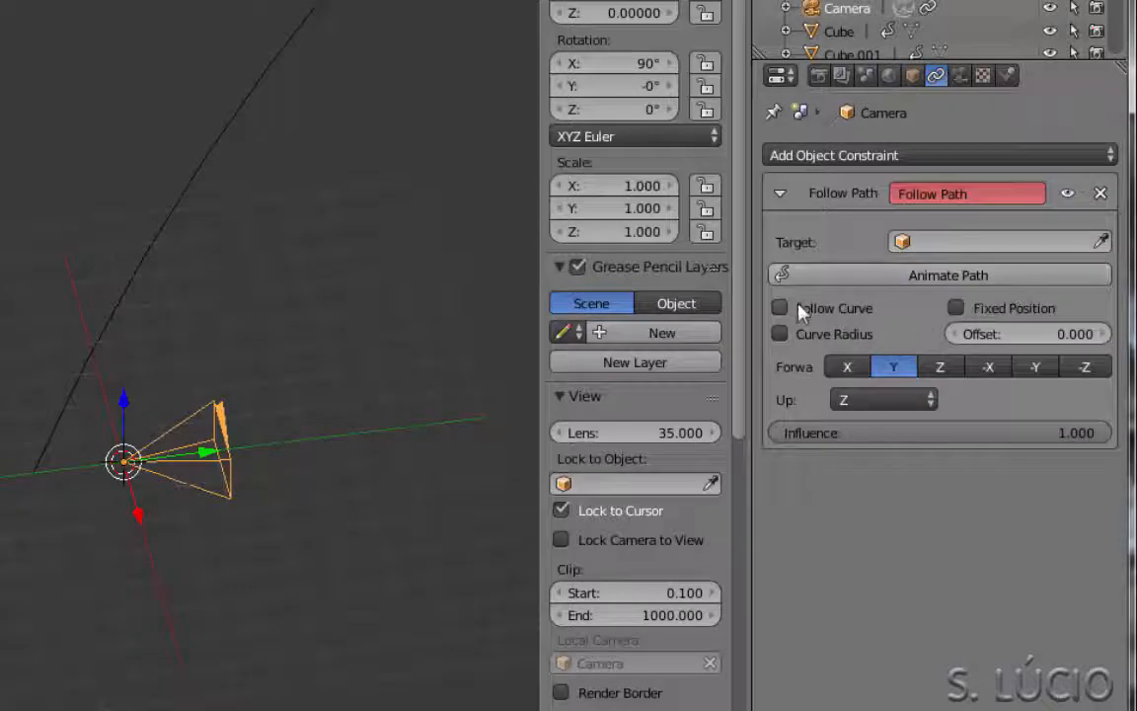
click(938, 244)
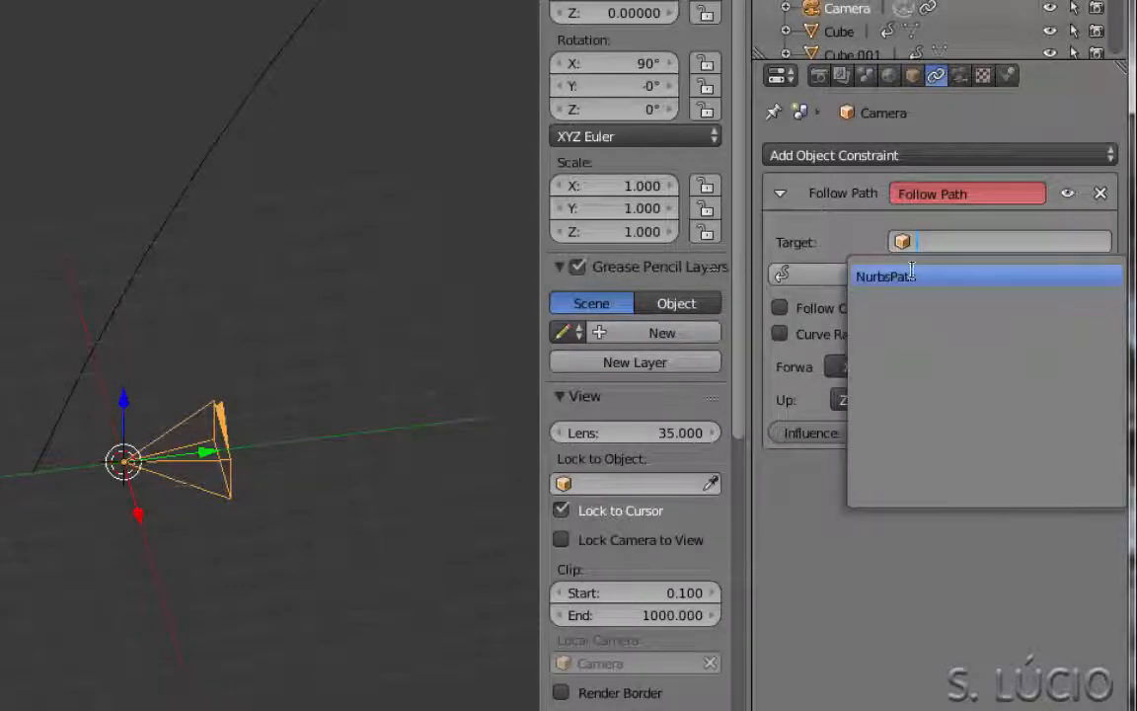
click(925, 276)
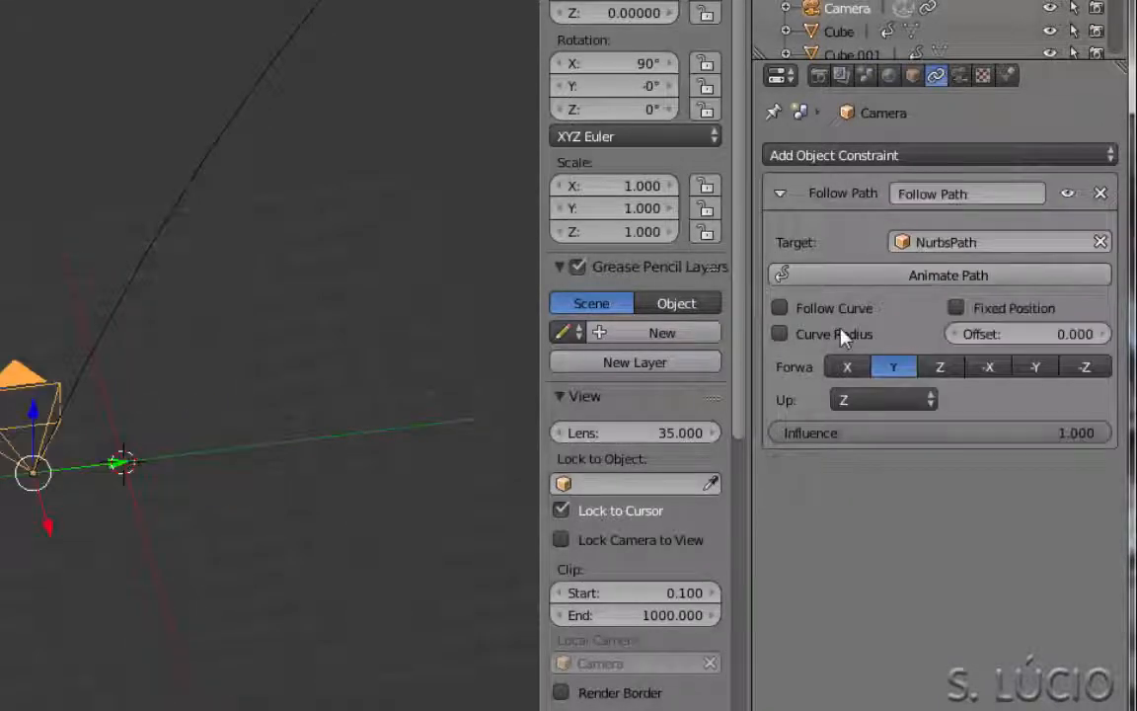
drag(1041, 332, 947, 333)
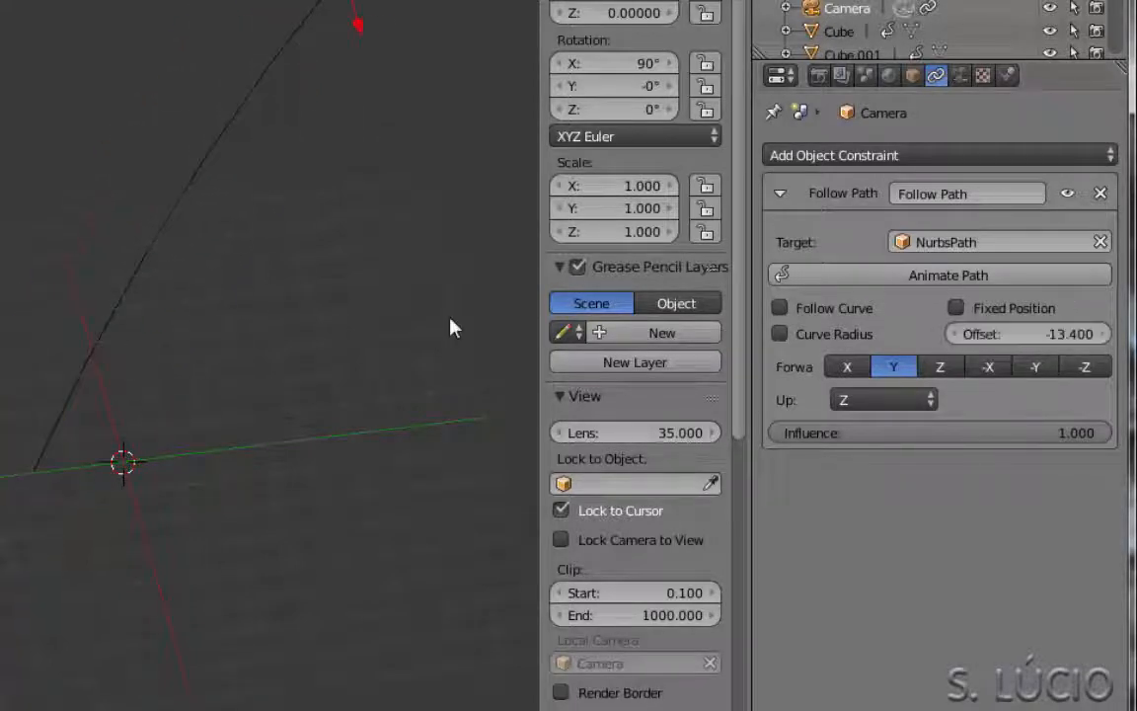
drag(443, 343, 431, 343)
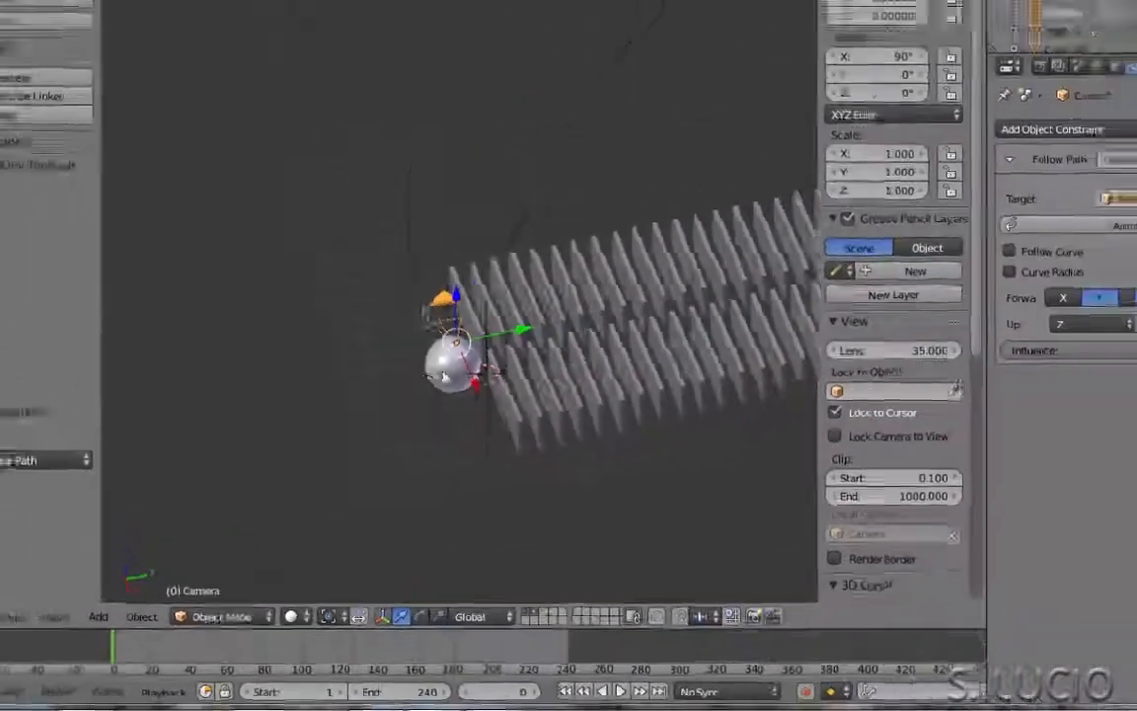
Make the camera point at the Empty with a Track To constraint.
middle_drag(445, 376, 566, 416)
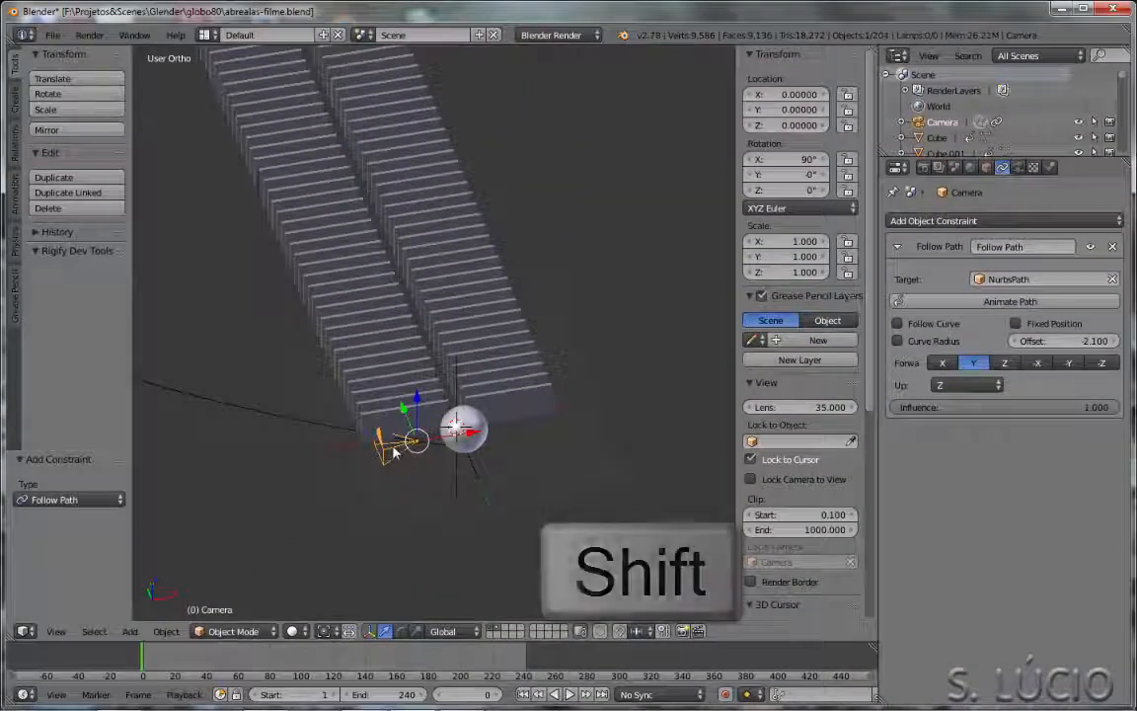
middle_drag(387, 466, 324, 431)
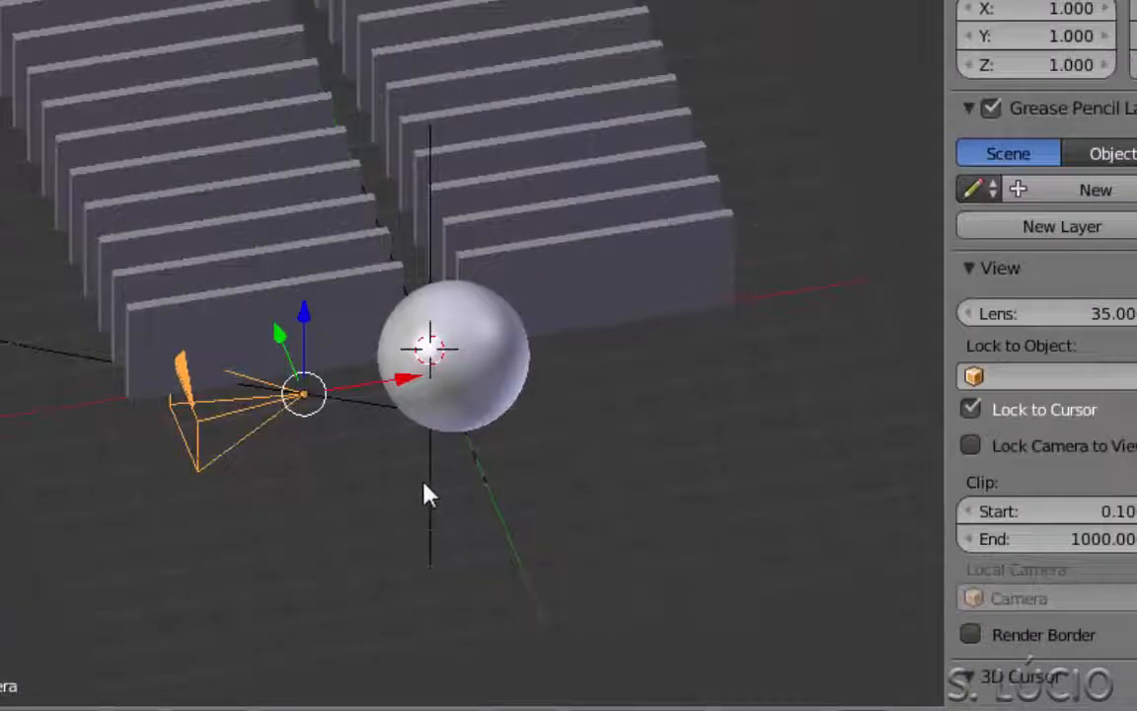
shift+right_click(430, 491)
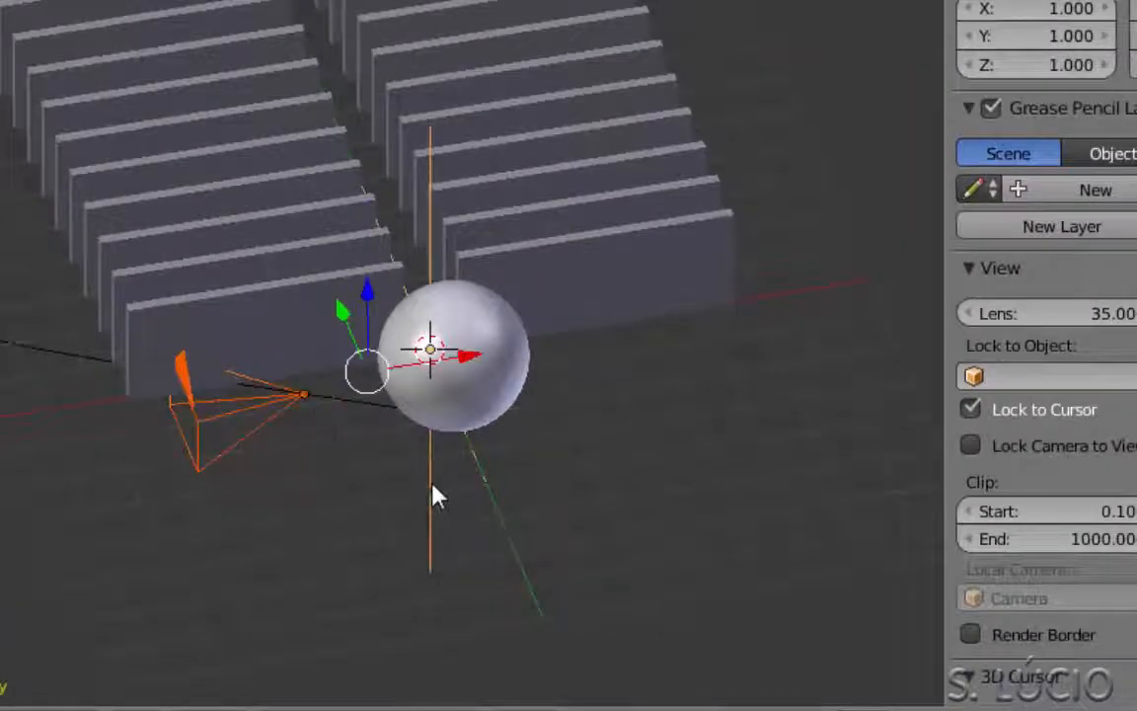
key(ctrl+t)
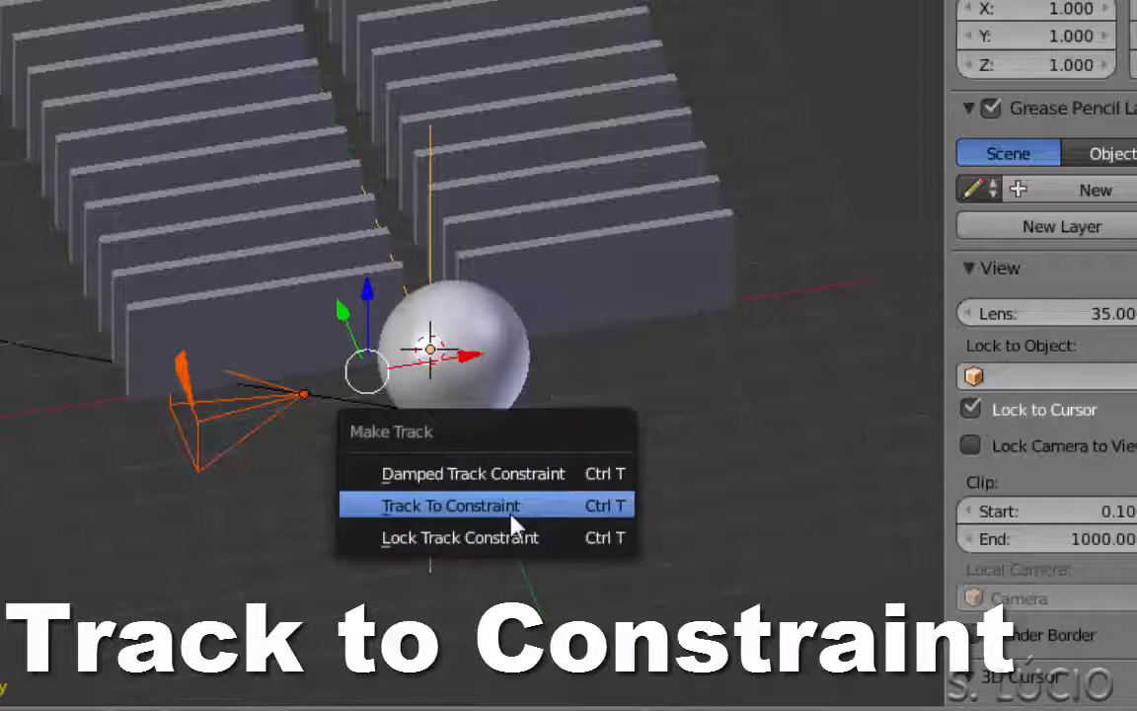
click(507, 511)
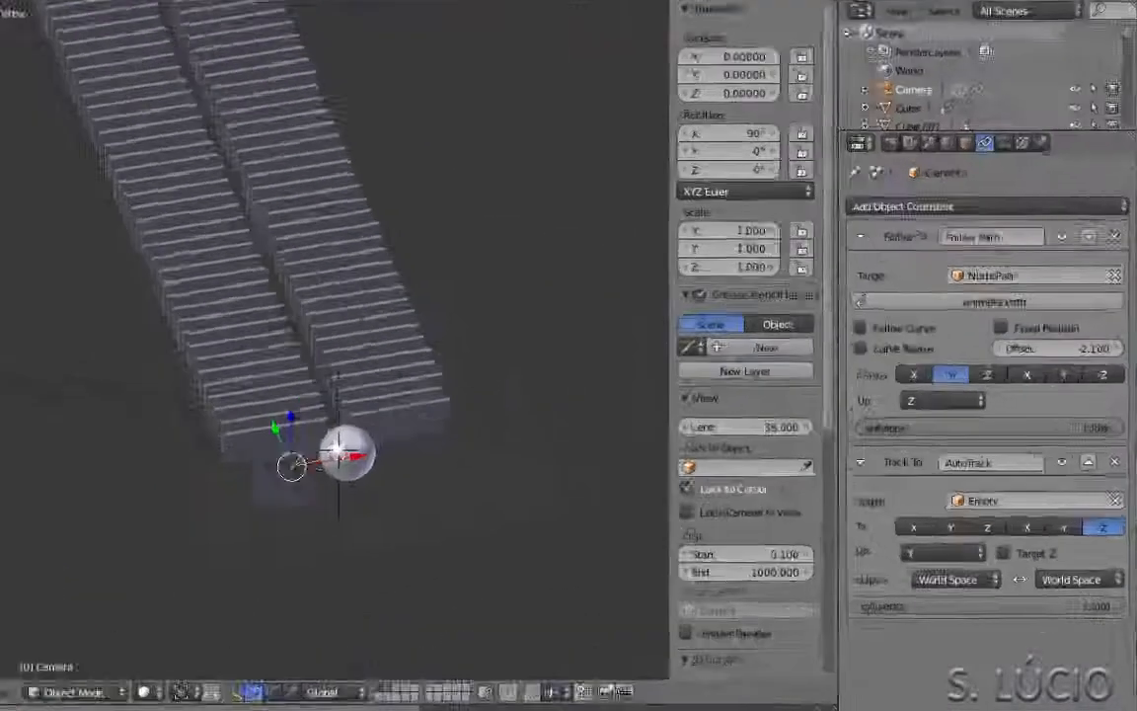
Set the camera's Follow Path offset to 0 and keyframe it at frame 0.
click(1099, 360)
text(0)
key(Return)
key(i)
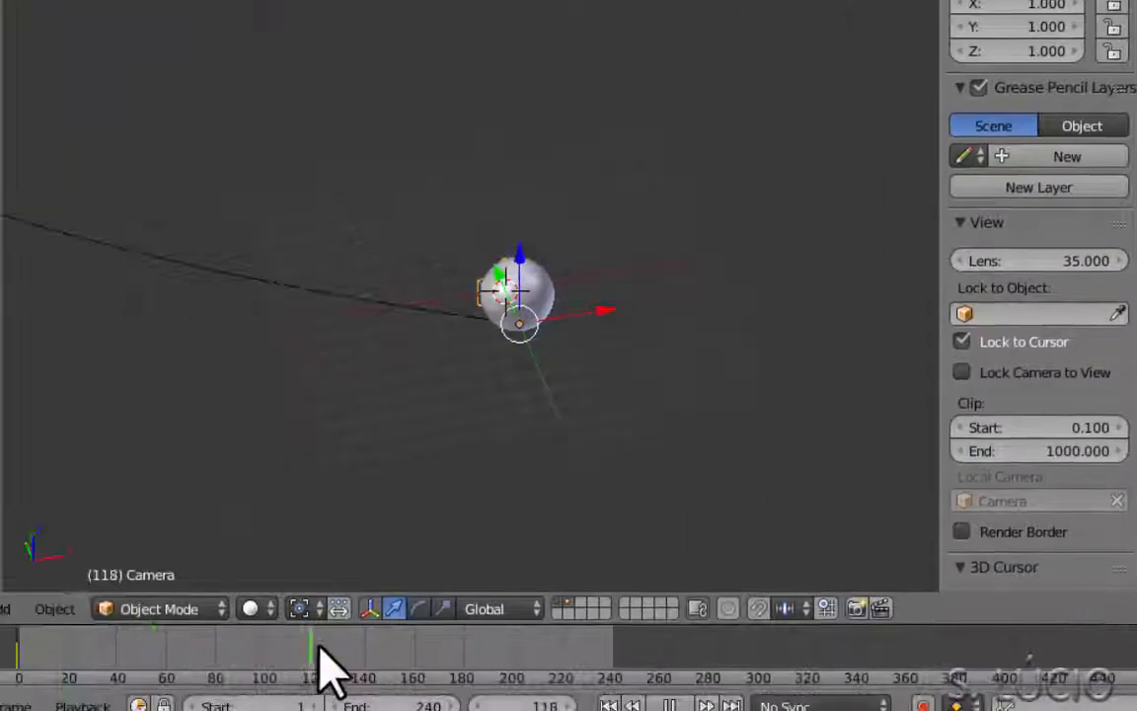
At frame 120, set the camera's Follow Path offset to -100 and keyframe it.
click(318, 642)
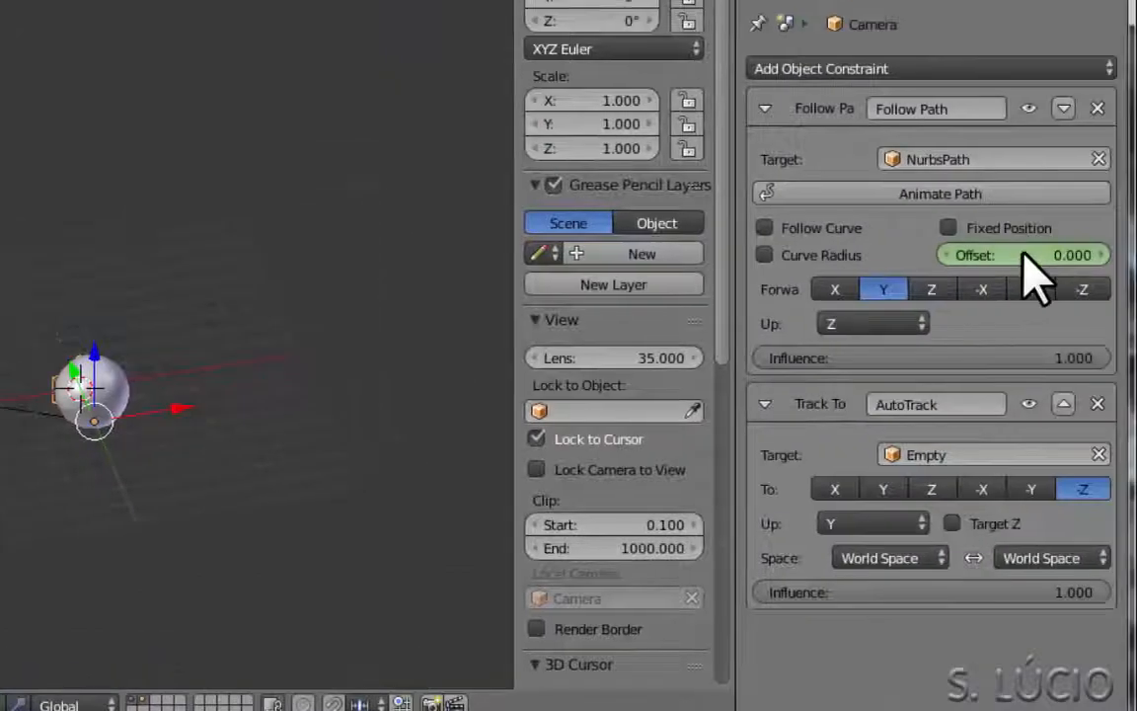
click(1033, 265)
text(1)
text(00)
key(Return)
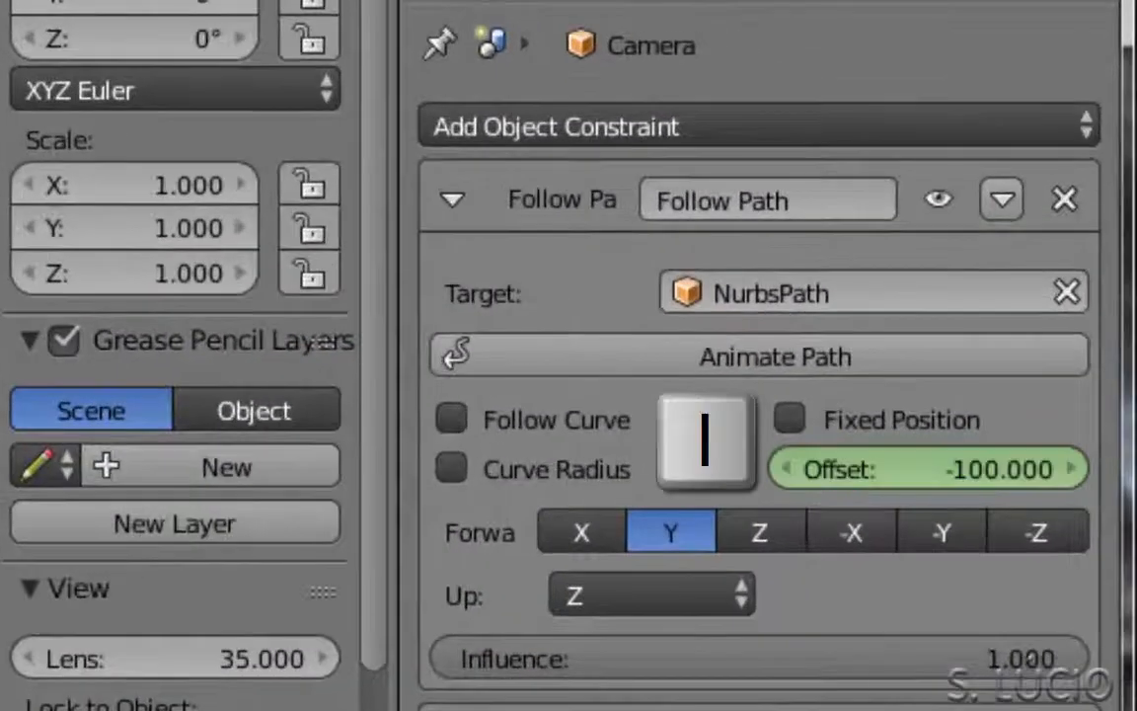
key(i)
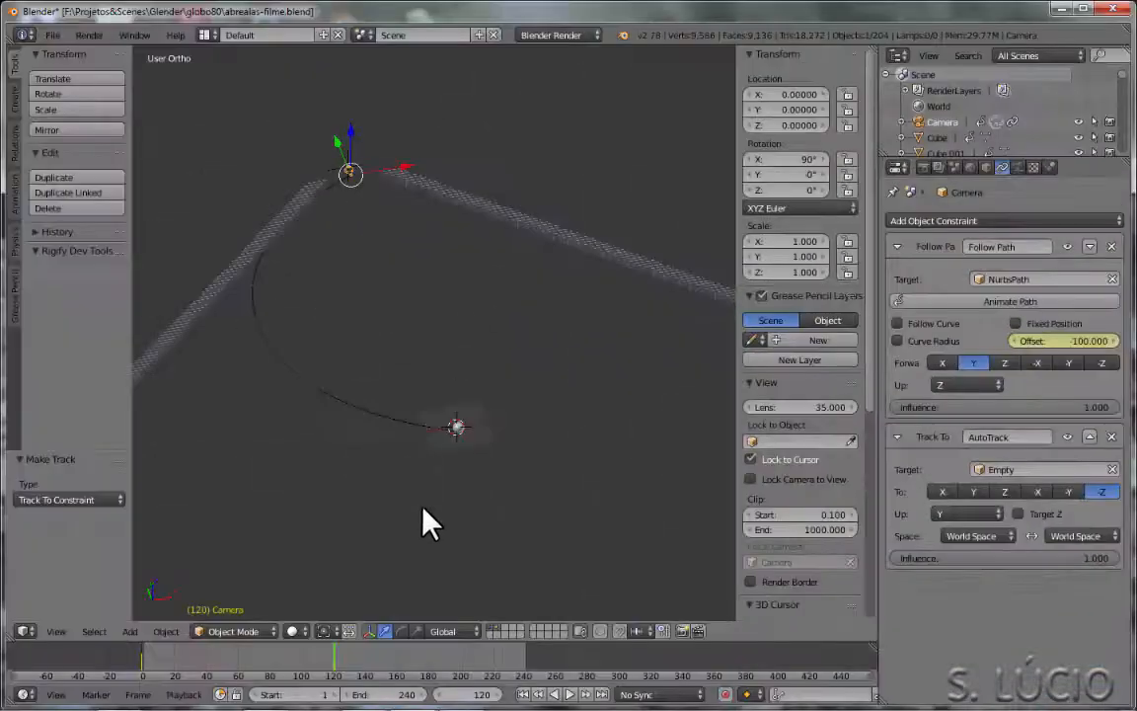
Around frame 115, edit the NurbsPath and move its far end control point about 12 units along Y, beyond the Empty.
mouse_move(318, 662)
mouse_down()
mouse_move(127, 663)
mouse_move(324, 663)
mouse_up()
scroll(173, 185, up, 4)
shift+middle_drag(227, 59, 513, 395)
right_click(501, 341)
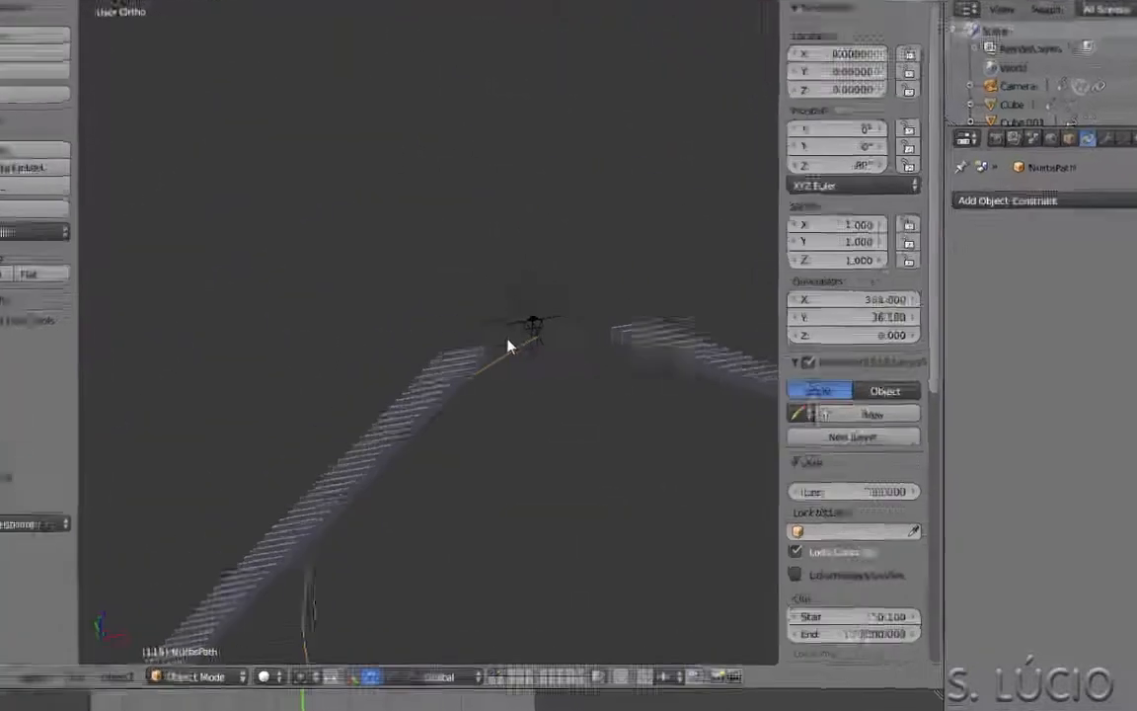
key(Tab)
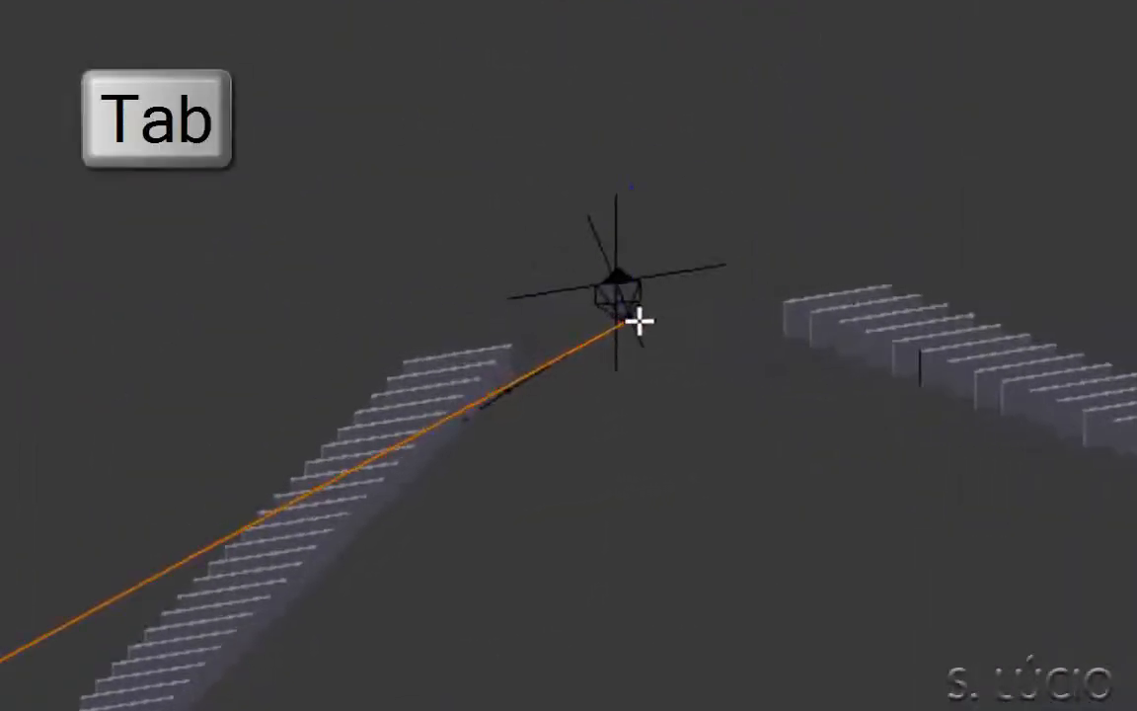
drag(589, 202, 558, 52)
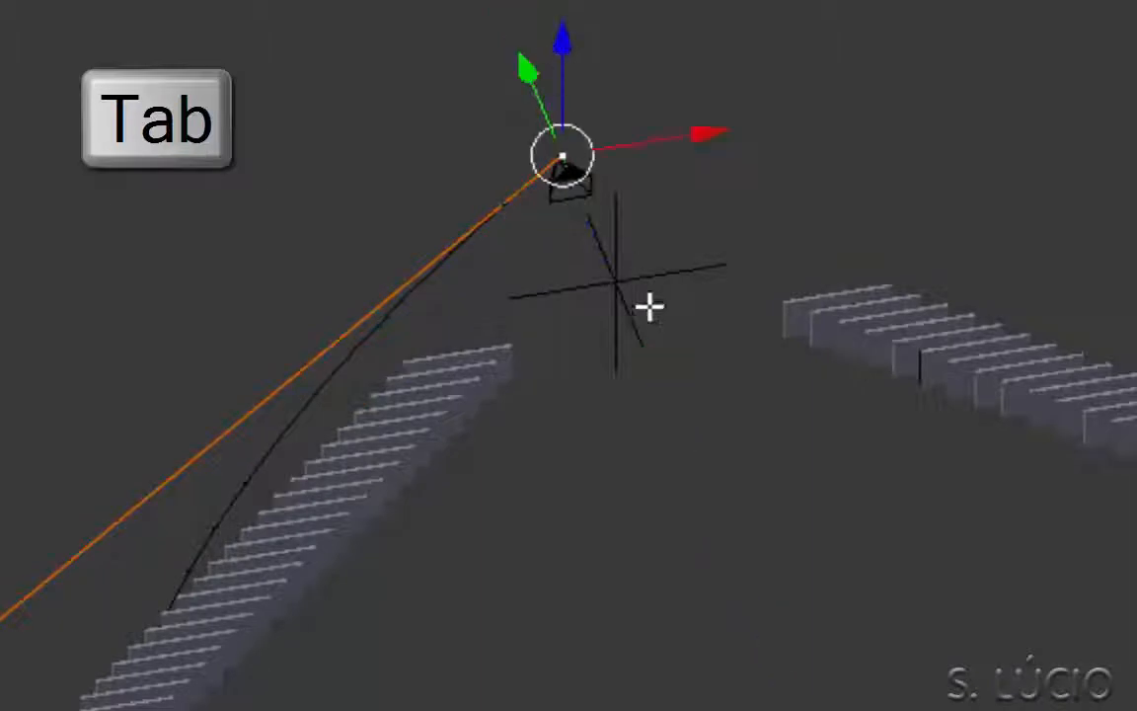
key(Tab)
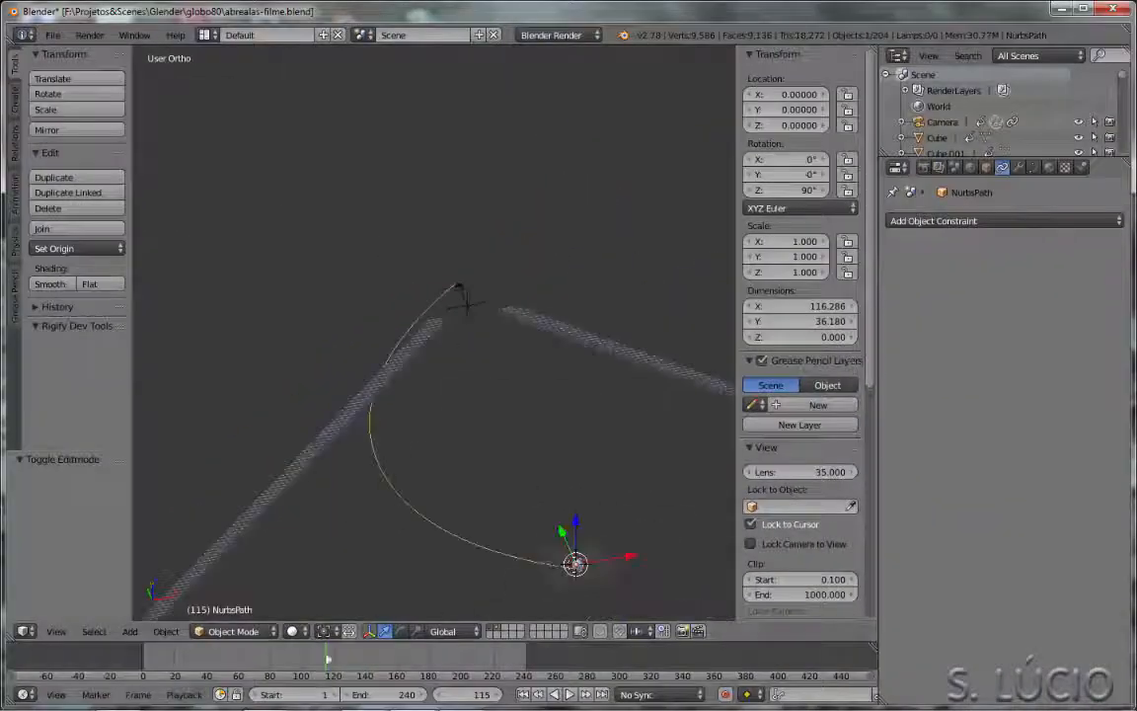
Return to frame 0, hide both side panels and split the 3D view in two, with the camera view in one half.
drag(328, 659, 143, 659)
shift+middle_drag(459, 424, 272, 322)
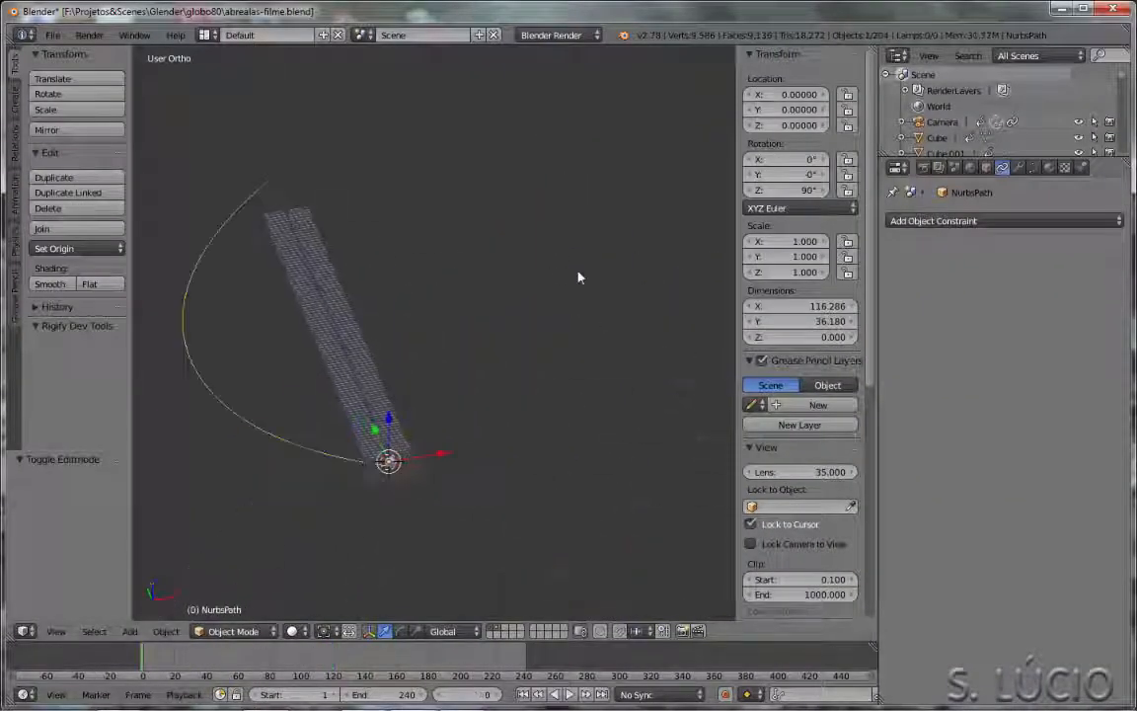
key(n)
key(t)
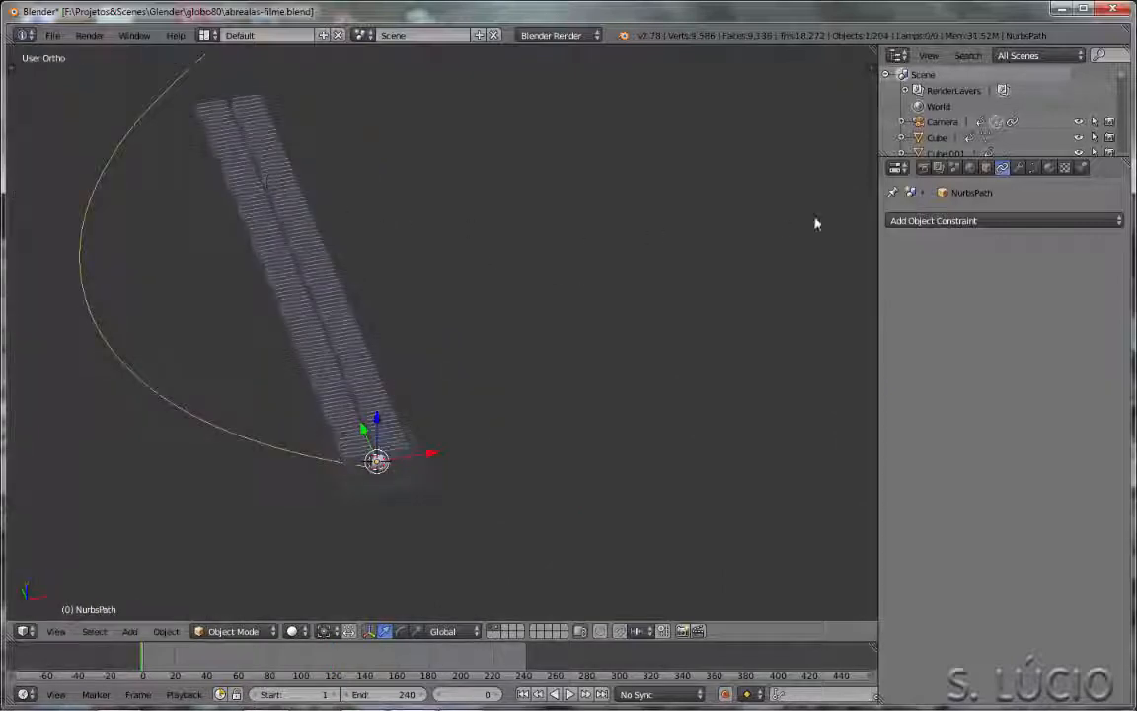
drag(862, 50, 454, 93)
key(KP_0)
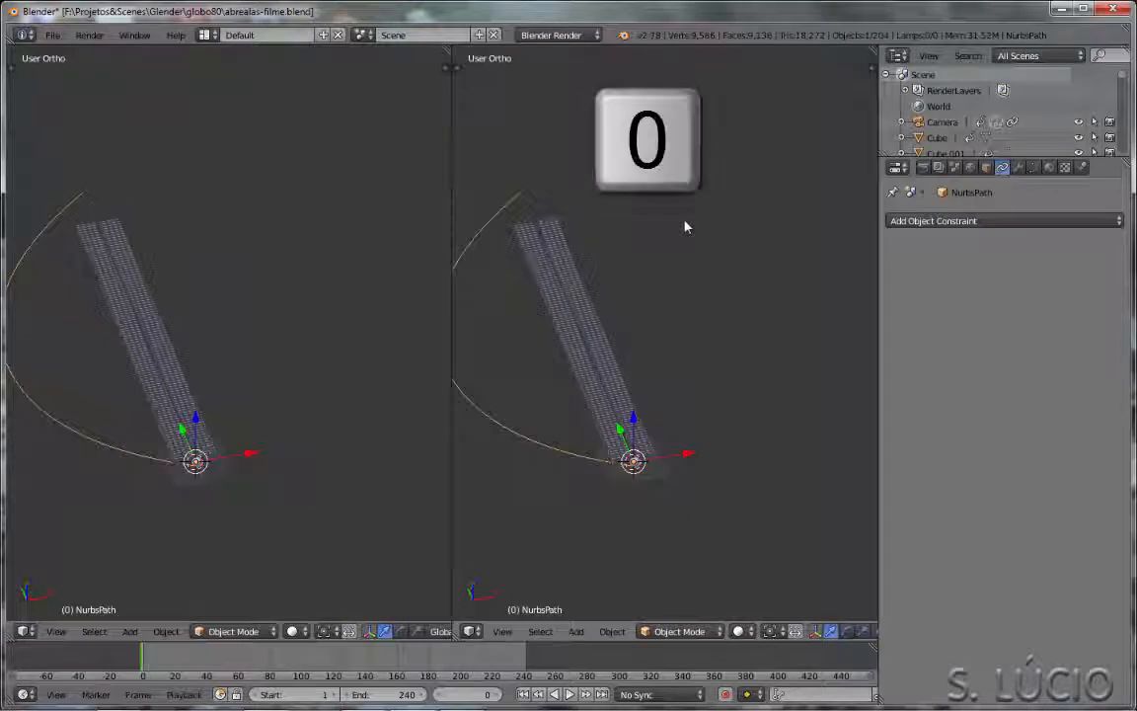
Move the path's start control point along negative Y, away from the slabs, and play the animation to check the camera move.
scroll(196, 468, up, 3)
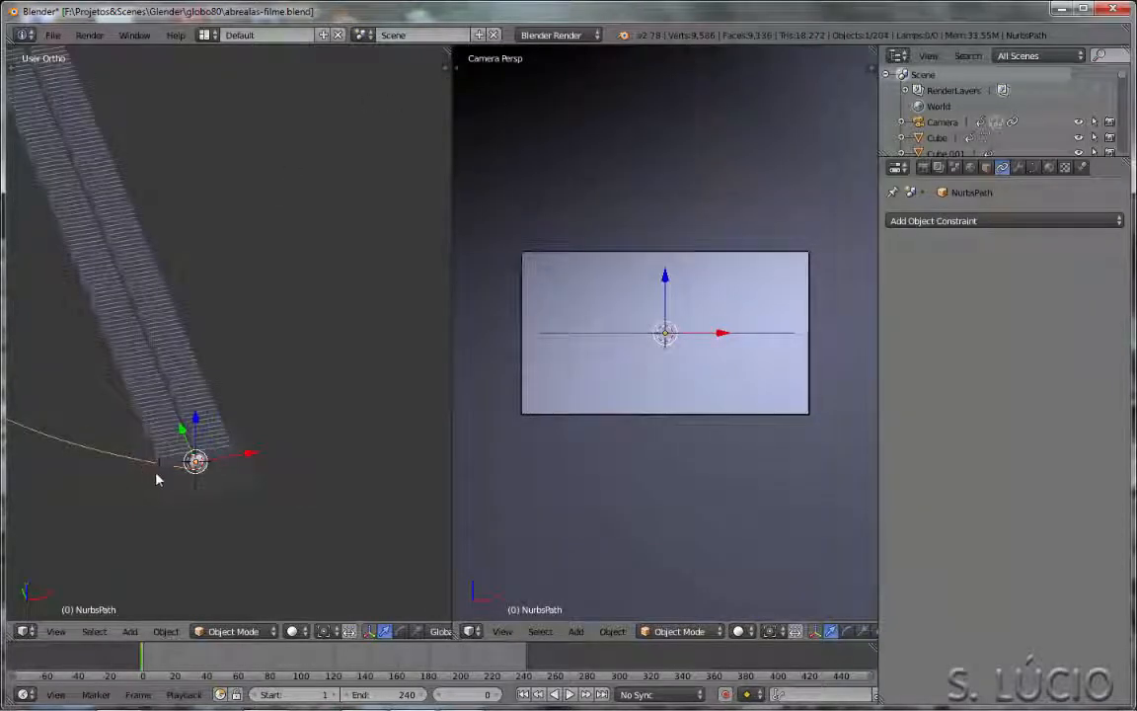
key(Tab)
scroll(196, 488, up, 2)
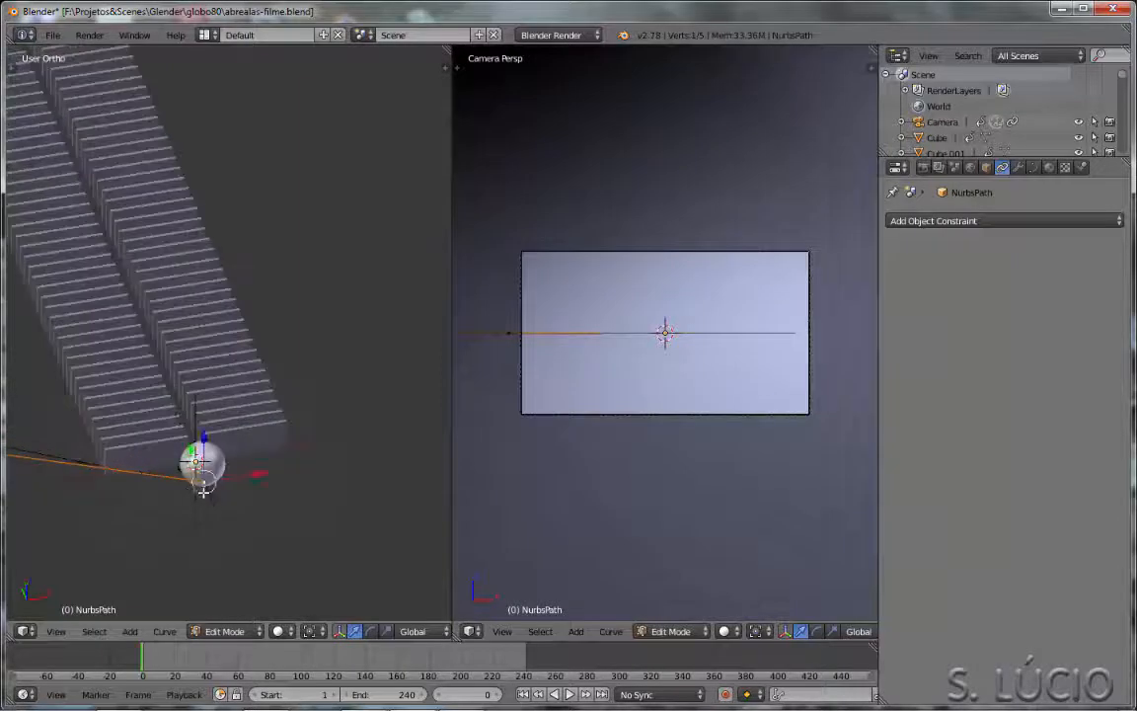
drag(189, 452, 205, 498)
drag(225, 491, 246, 440)
right_click(246, 440)
key(alt+a)
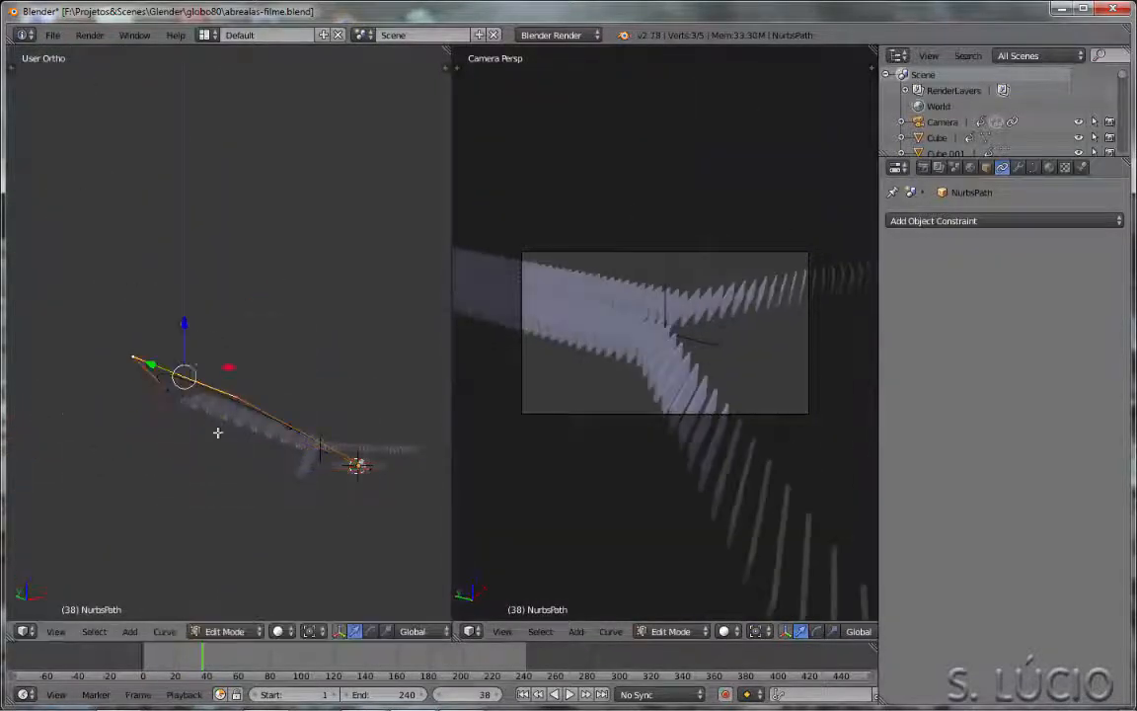
Finish editing the NurbsPath, select the camera and show its keyframes in a Dope Sheet instead of the free 3D view.
key(Tab)
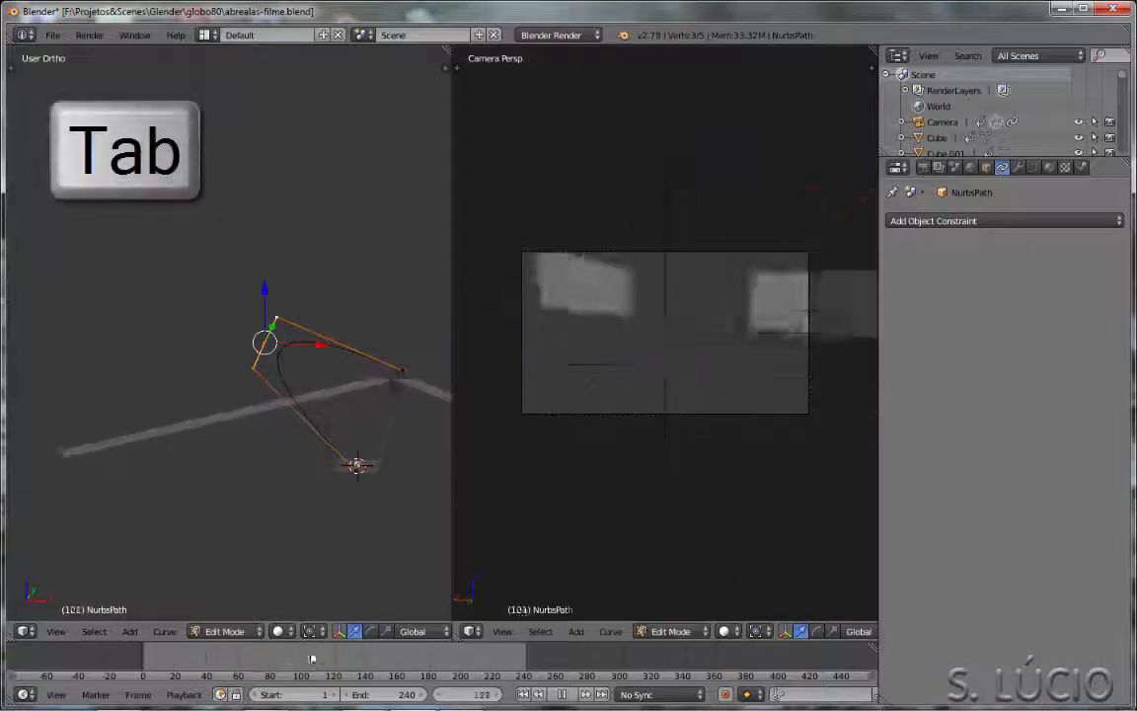
key(Tab)
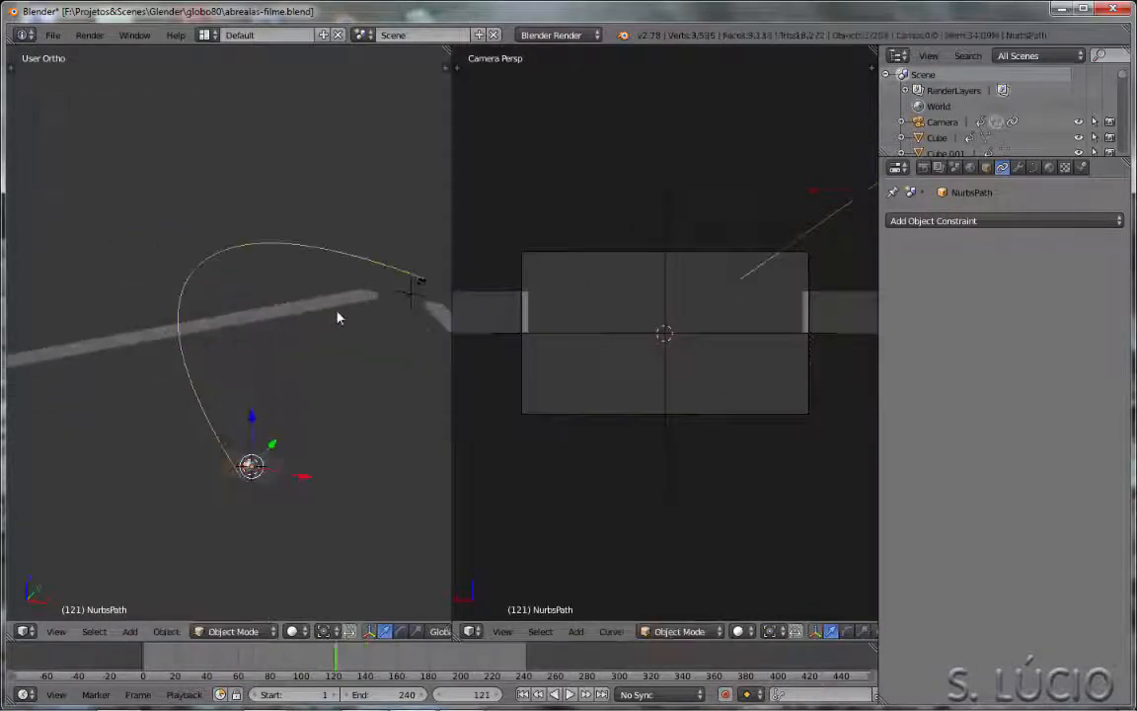
right_click(425, 288)
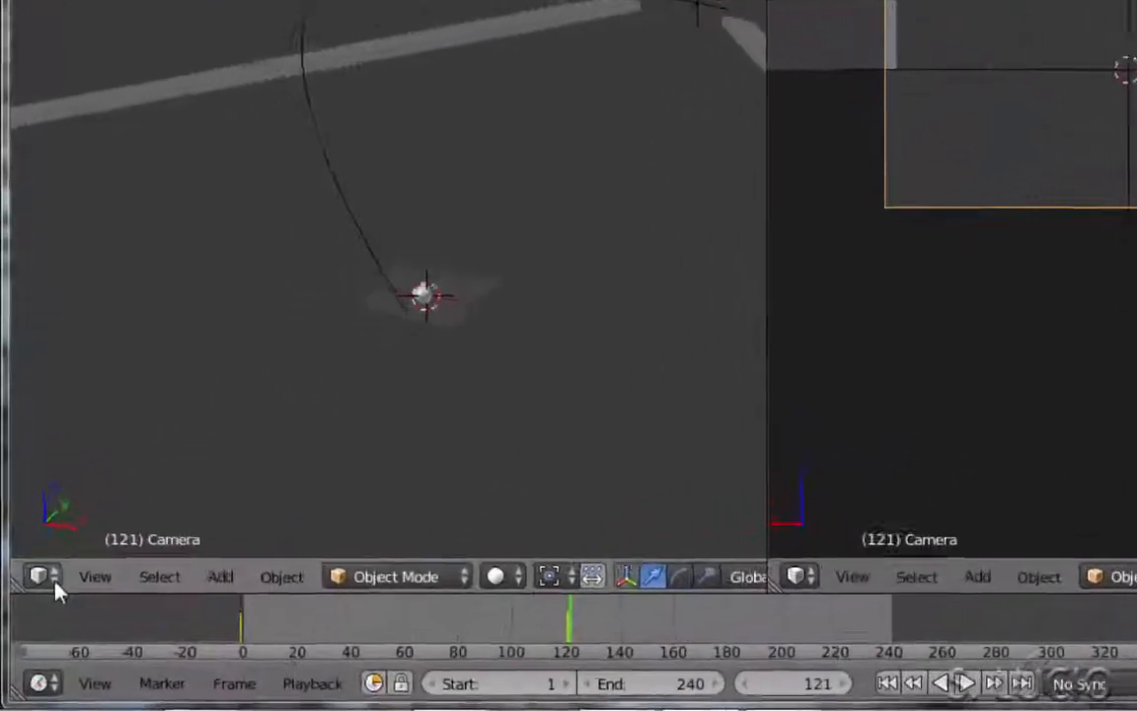
click(26, 631)
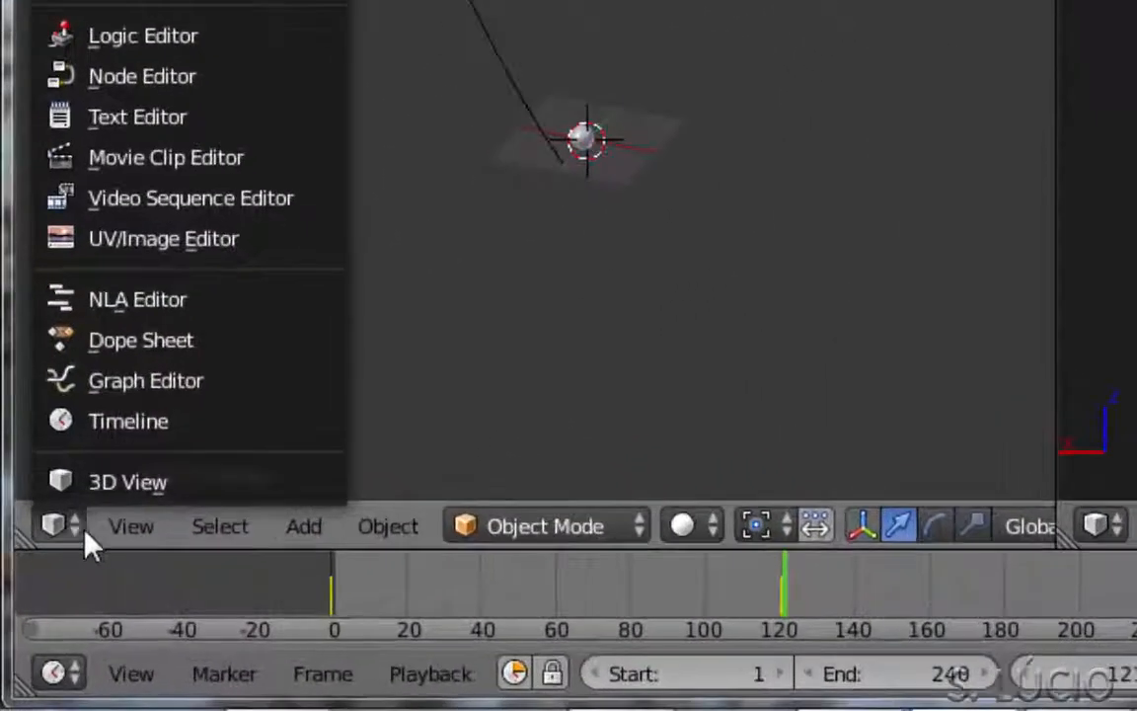
click(229, 351)
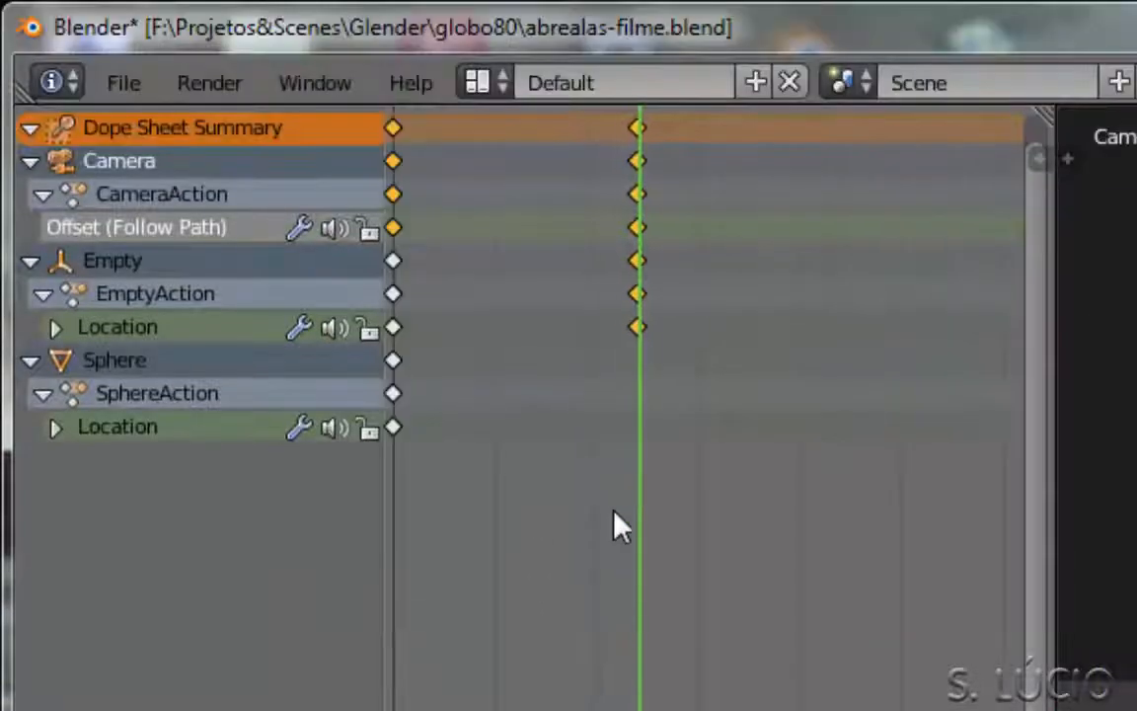
Move the camera's second Follow Path offset keyframe earlier, to about frame 100.
middle_drag(407, 619, 643, 627)
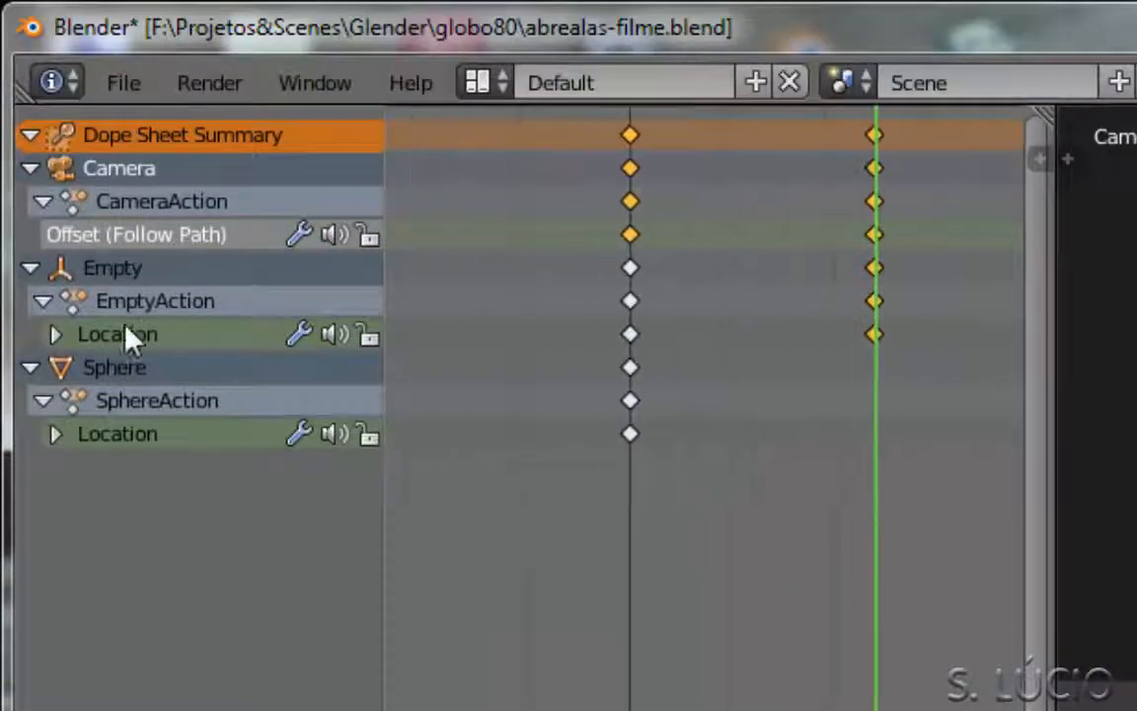
click(109, 201)
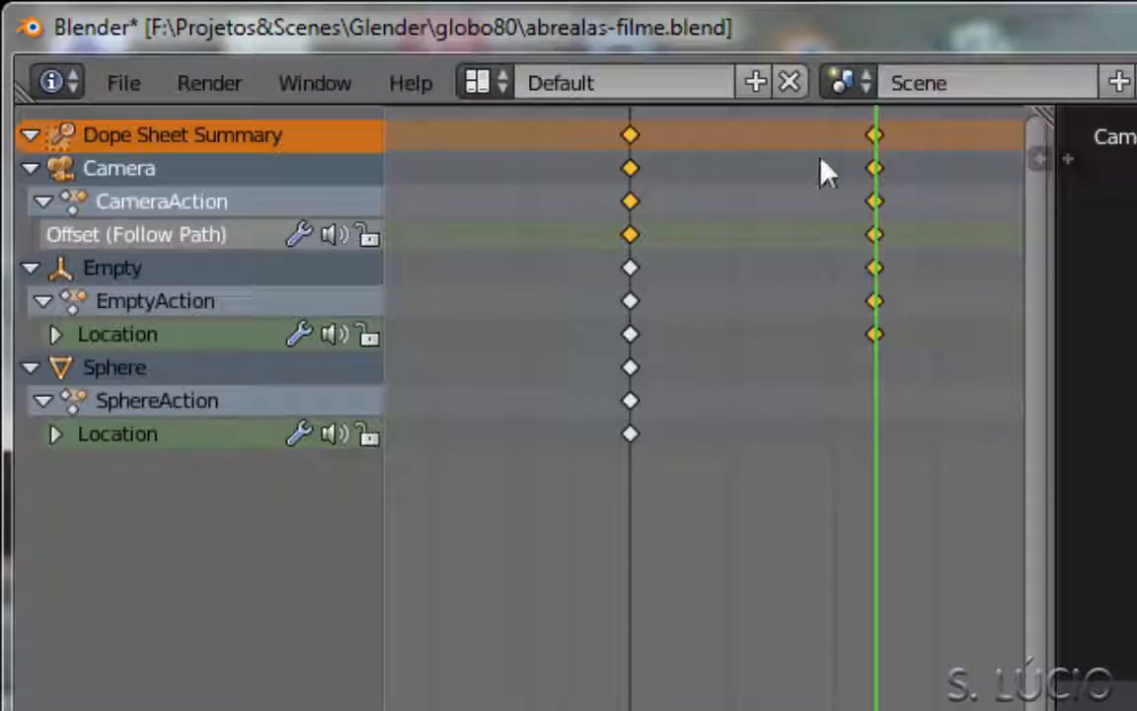
click(874, 169)
key(g)
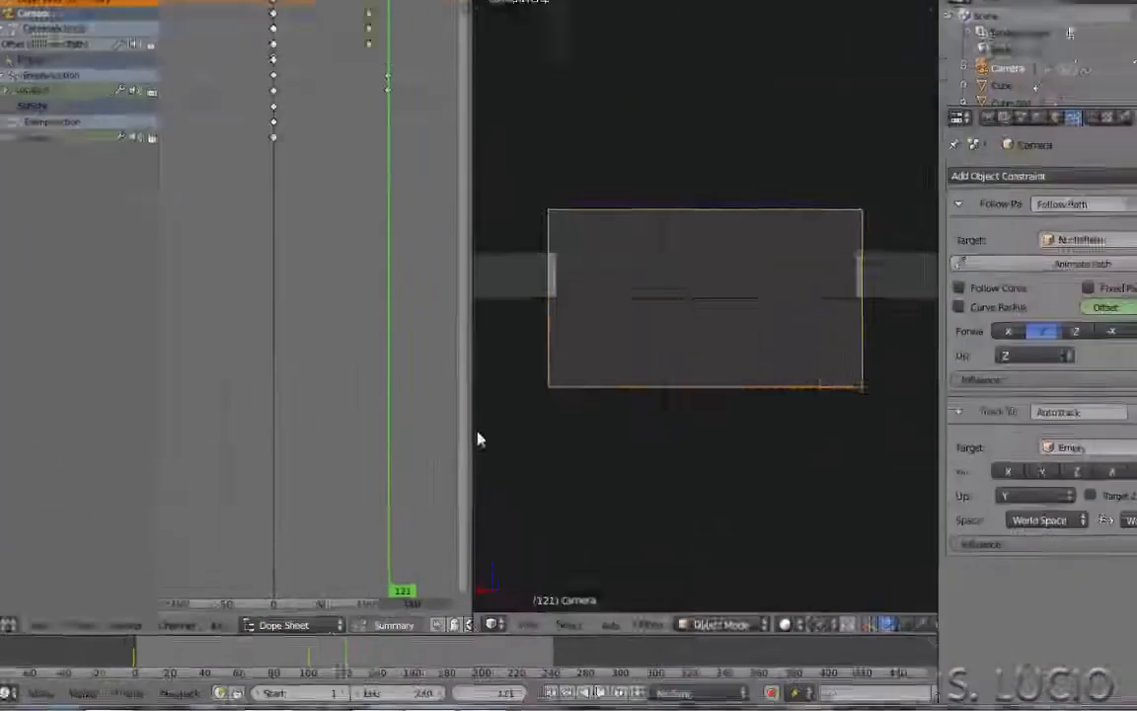
Go back to frame 0, split the non-camera 3D view into two stacked areas and make one a Graph Editor in F-Curve mode.
drag(333, 661, 123, 670)
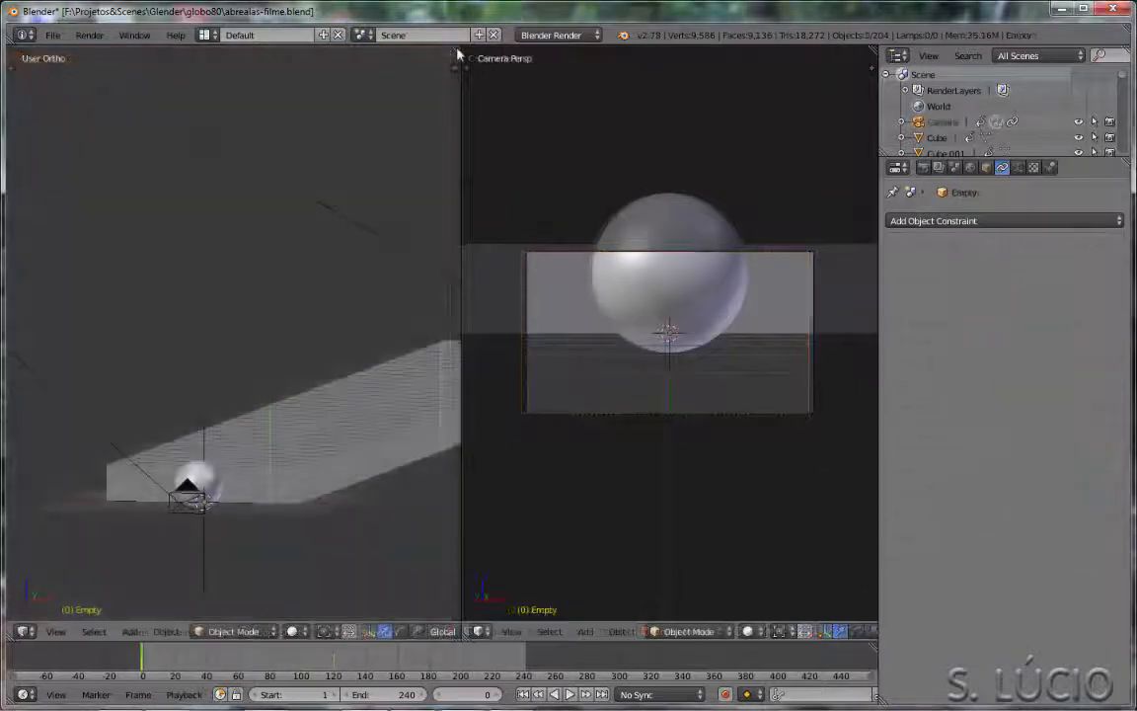
drag(456, 49, 455, 374)
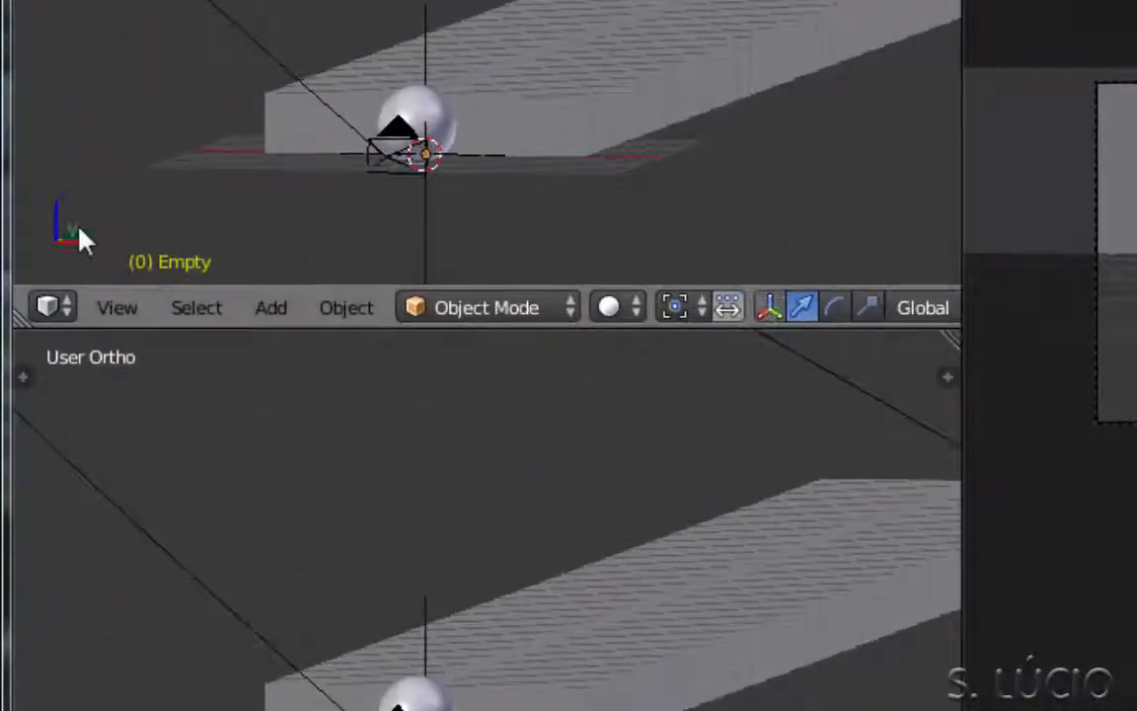
click(51, 306)
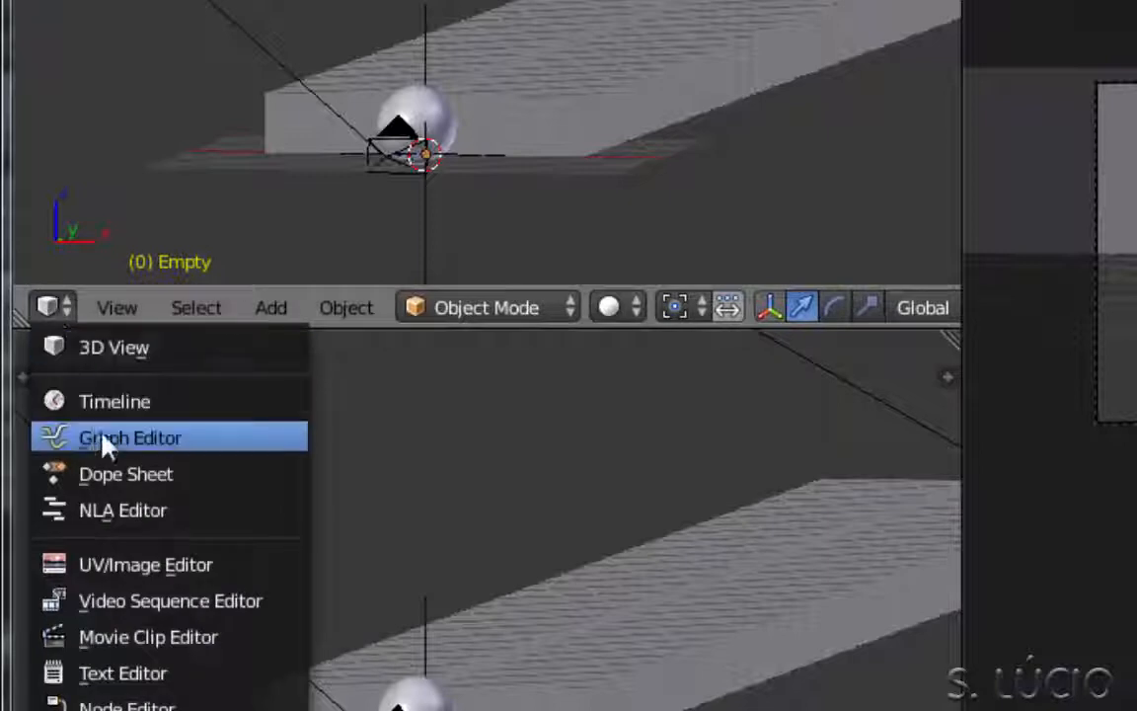
click(180, 457)
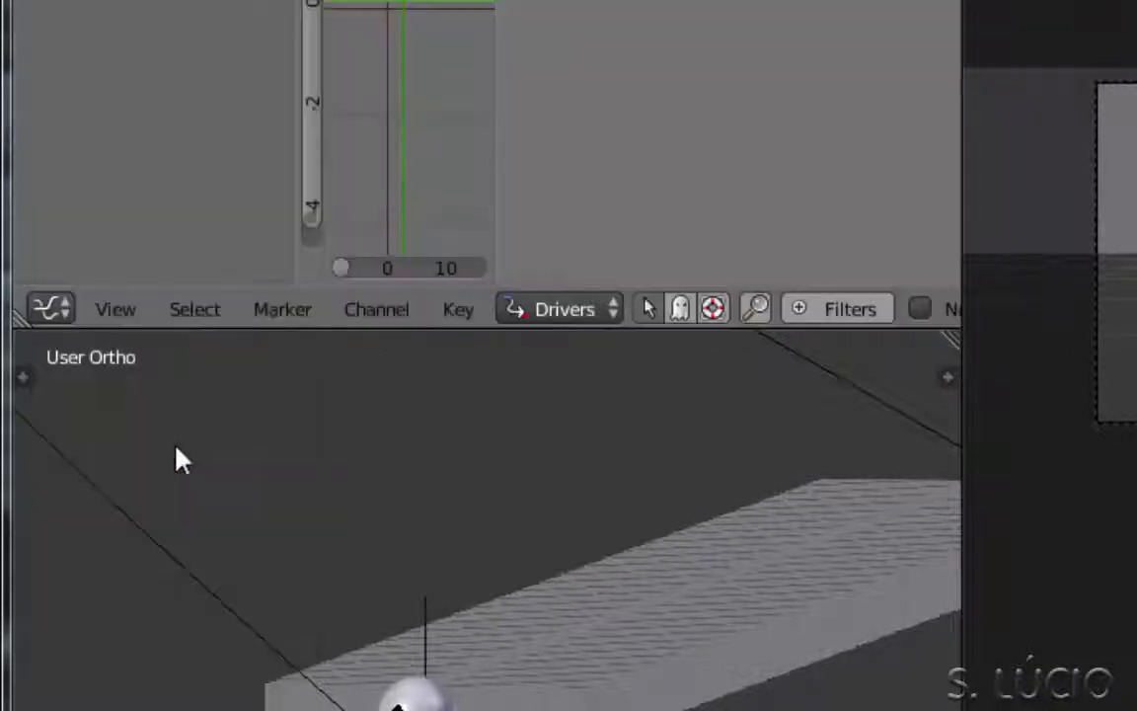
click(561, 312)
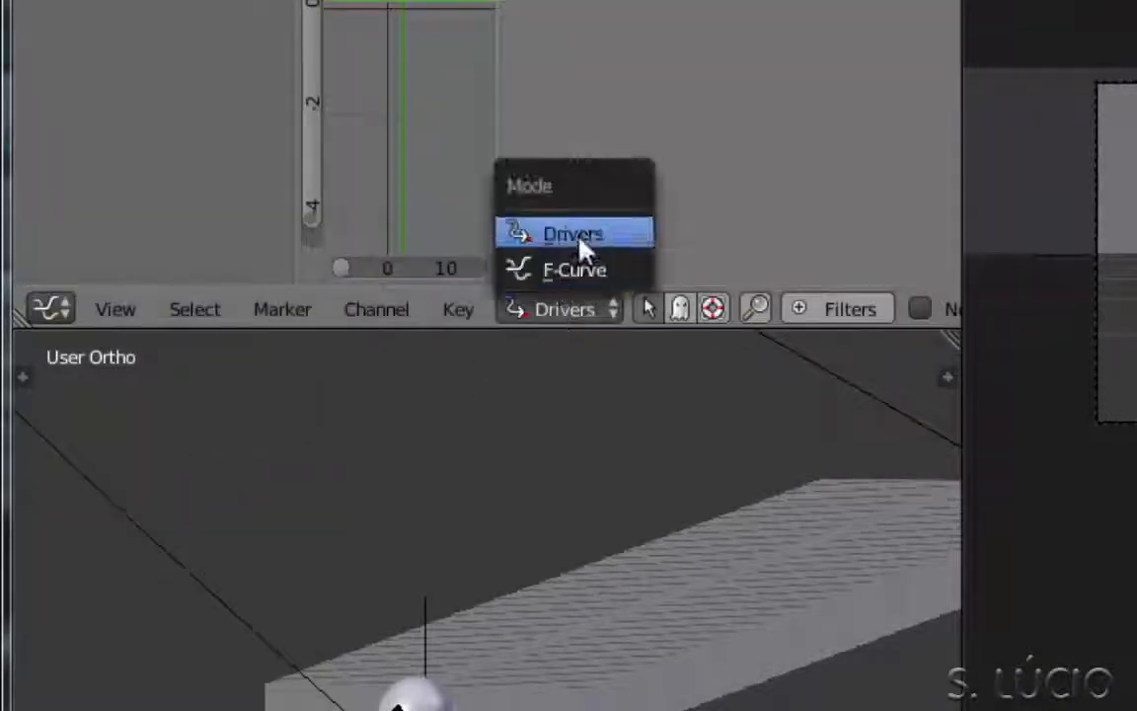
click(577, 274)
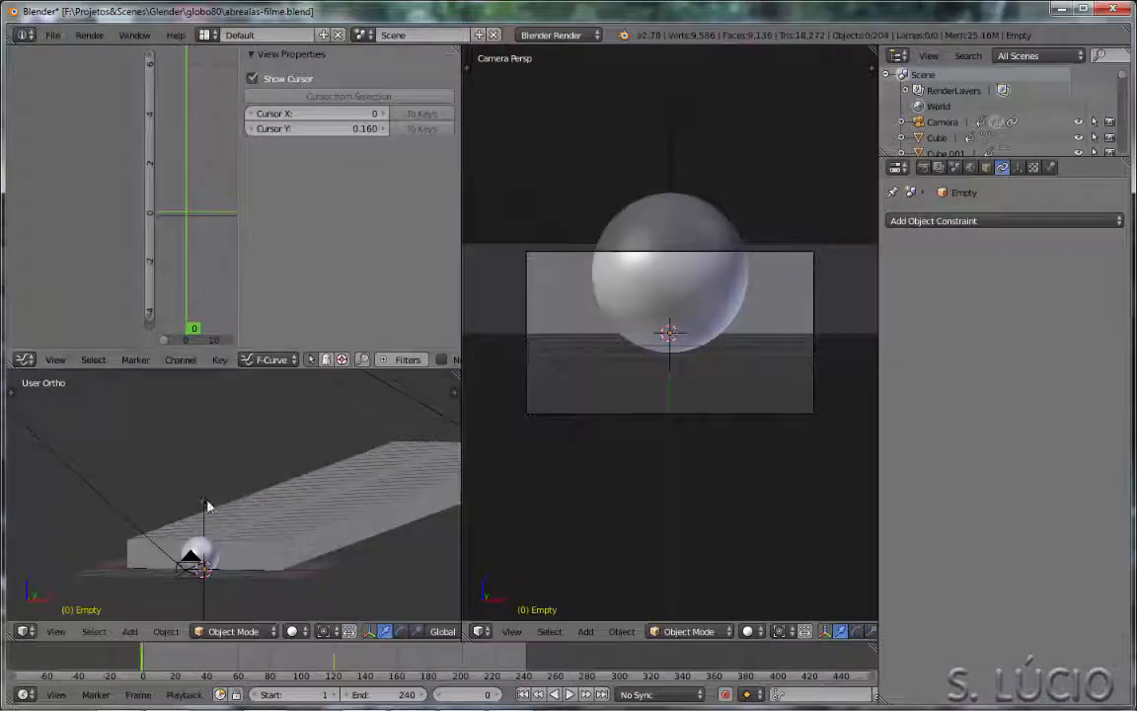
With the Empty selected, hide the Graph Editor properties and show only its Z Location curve, scaled to fit frames 0 to 120.
key(a)
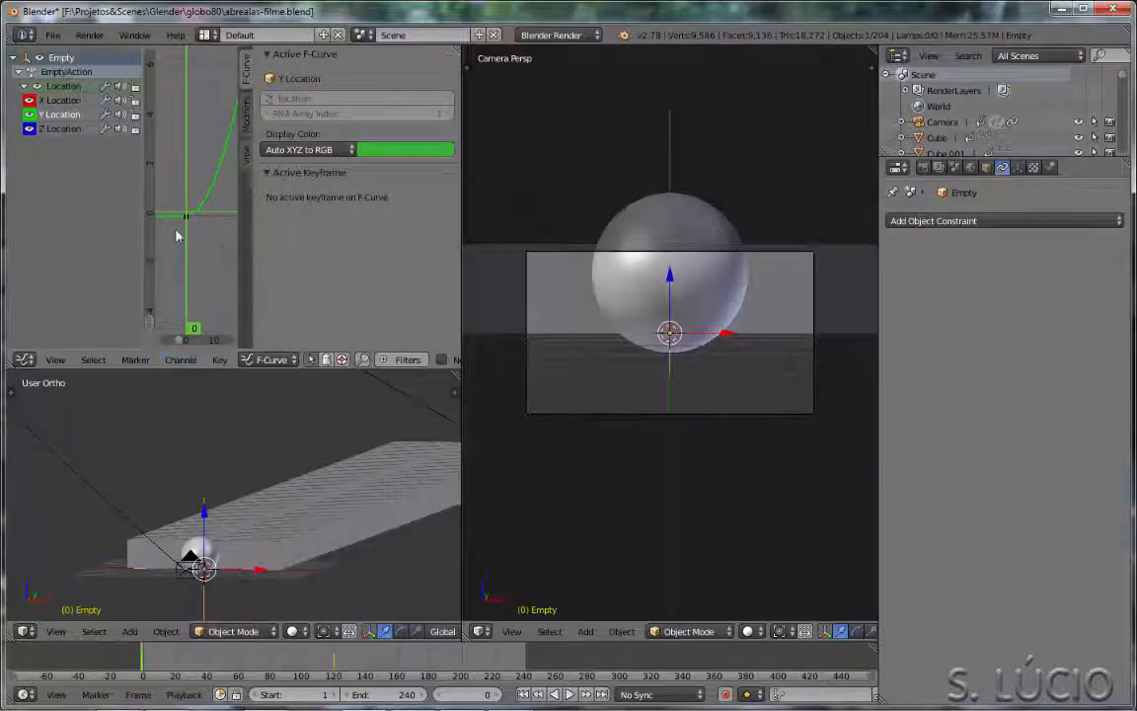
key(n)
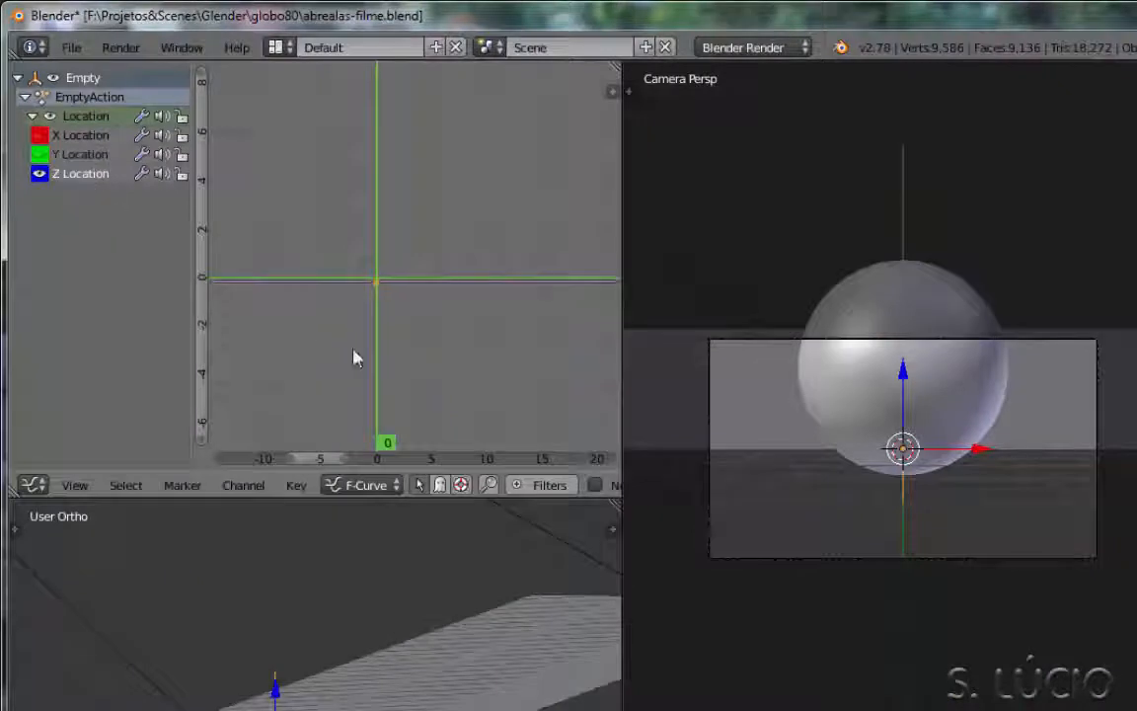
scroll(353, 349, up, 10)
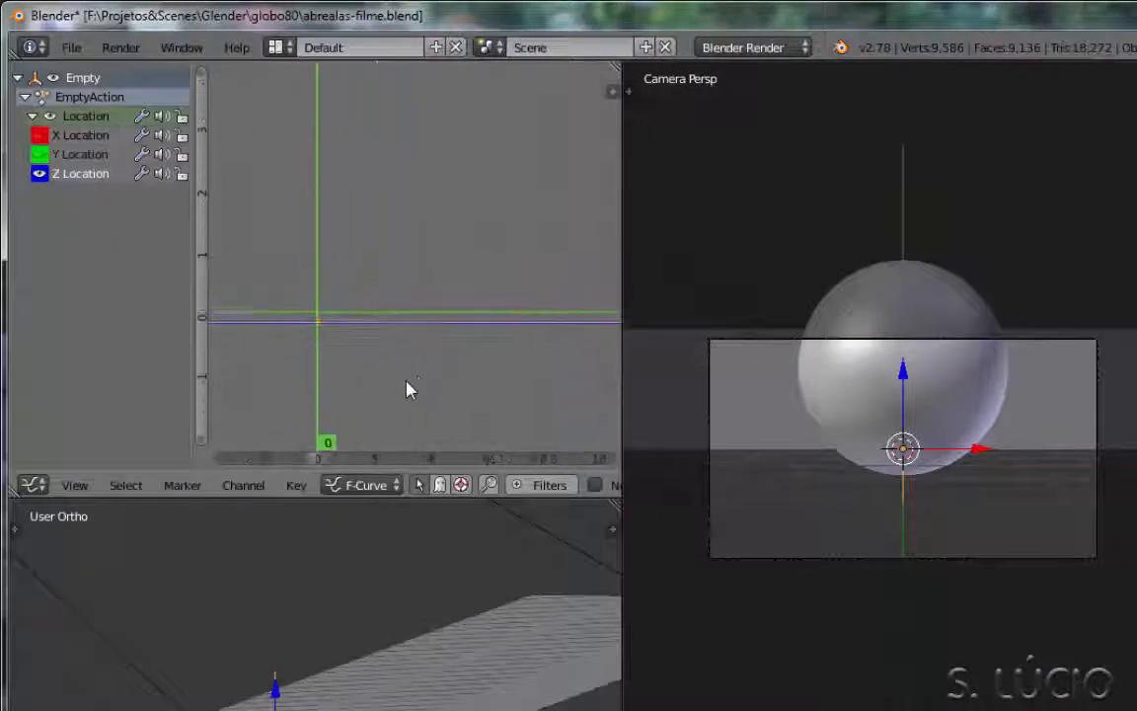
drag(338, 459, 537, 472)
drag(200, 76, 192, 240)
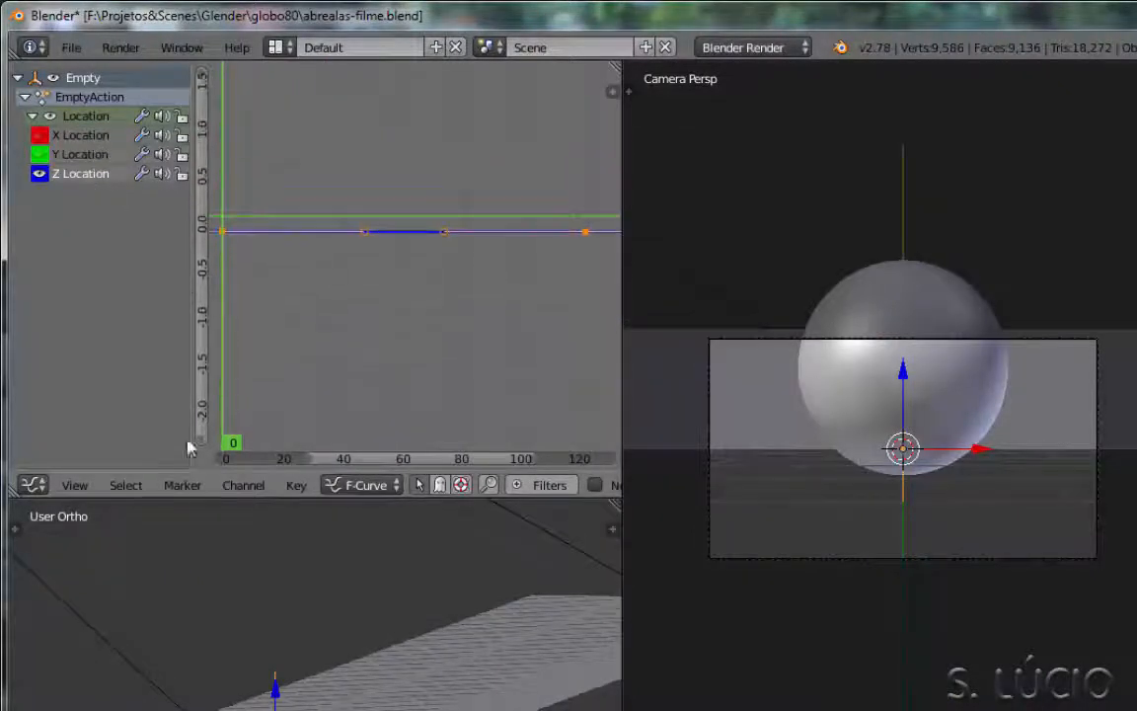
drag(199, 441, 197, 330)
middle_drag(378, 353, 386, 357)
key(a)
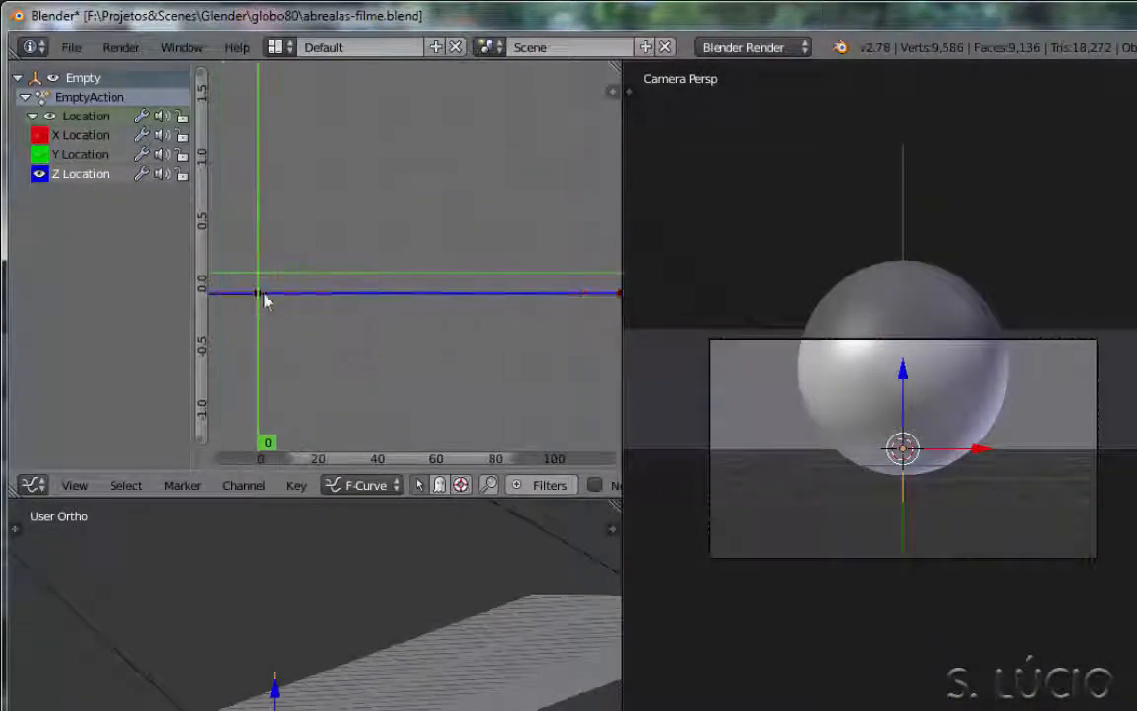
Raise the Empty's Z Location keyframe at frame 0 to about 1 and play the animation to check it.
right_click(259, 295)
key(g)
key(y)
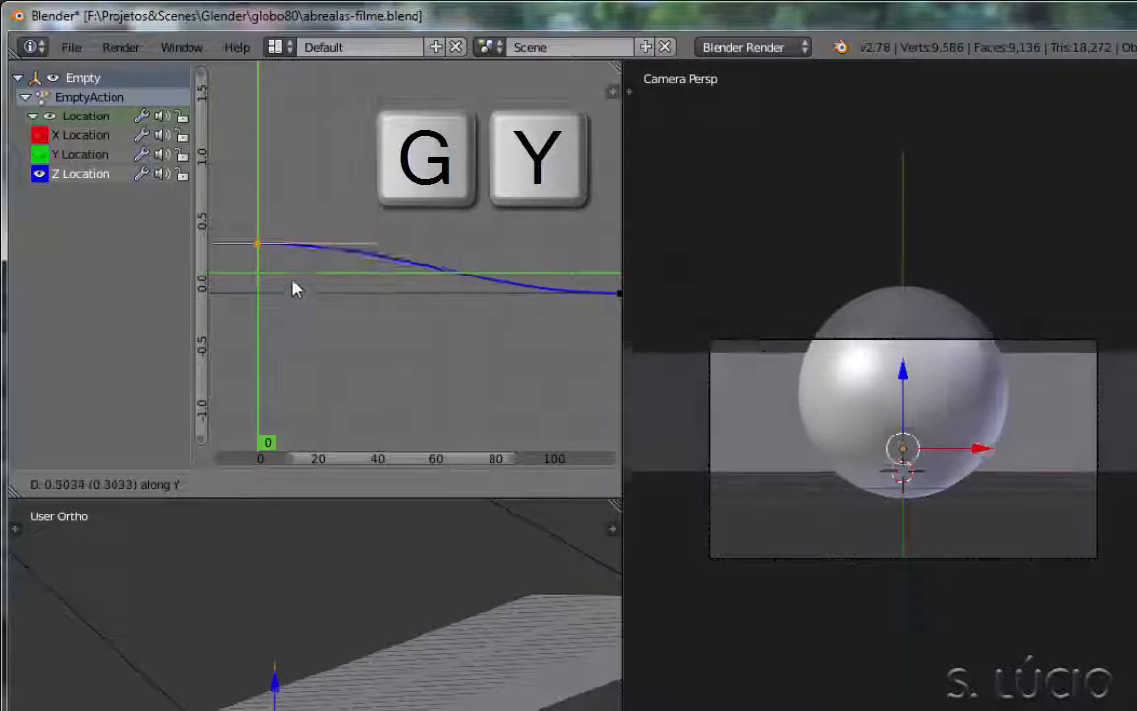
click(303, 215)
key(alt+a)
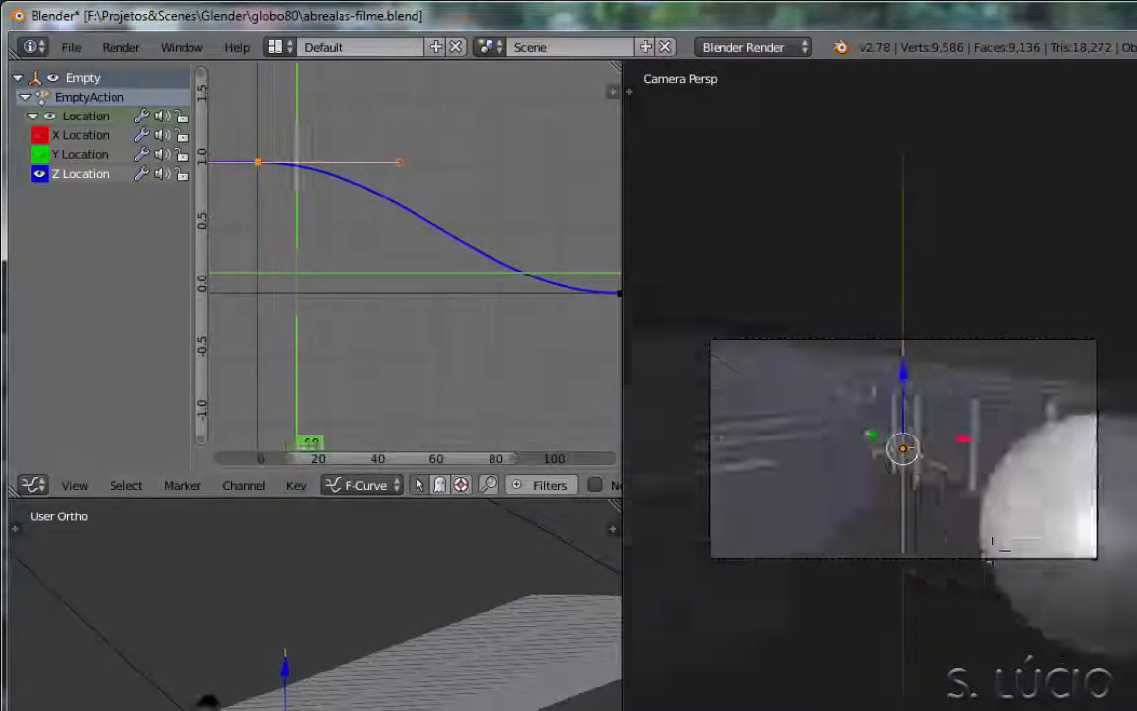
Raise the Empty's Z Location keyframe at frame 120 to about 0.6.
middle_drag(531, 383, 363, 396)
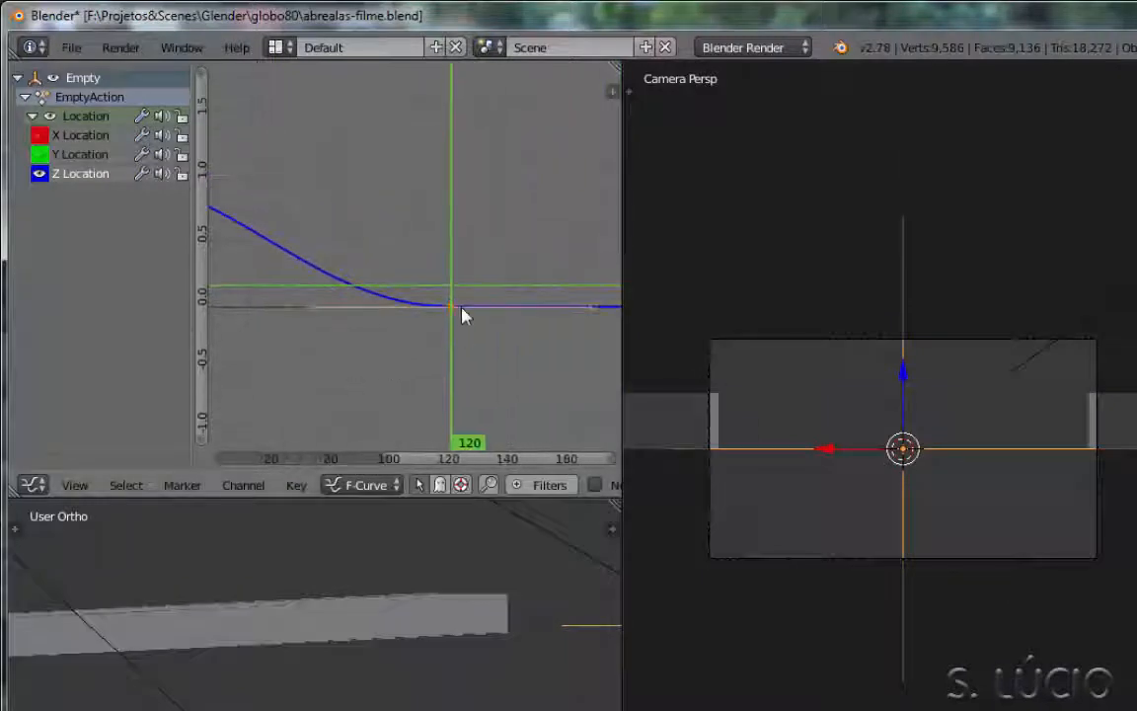
right_click(456, 308)
key(g)
key(y)
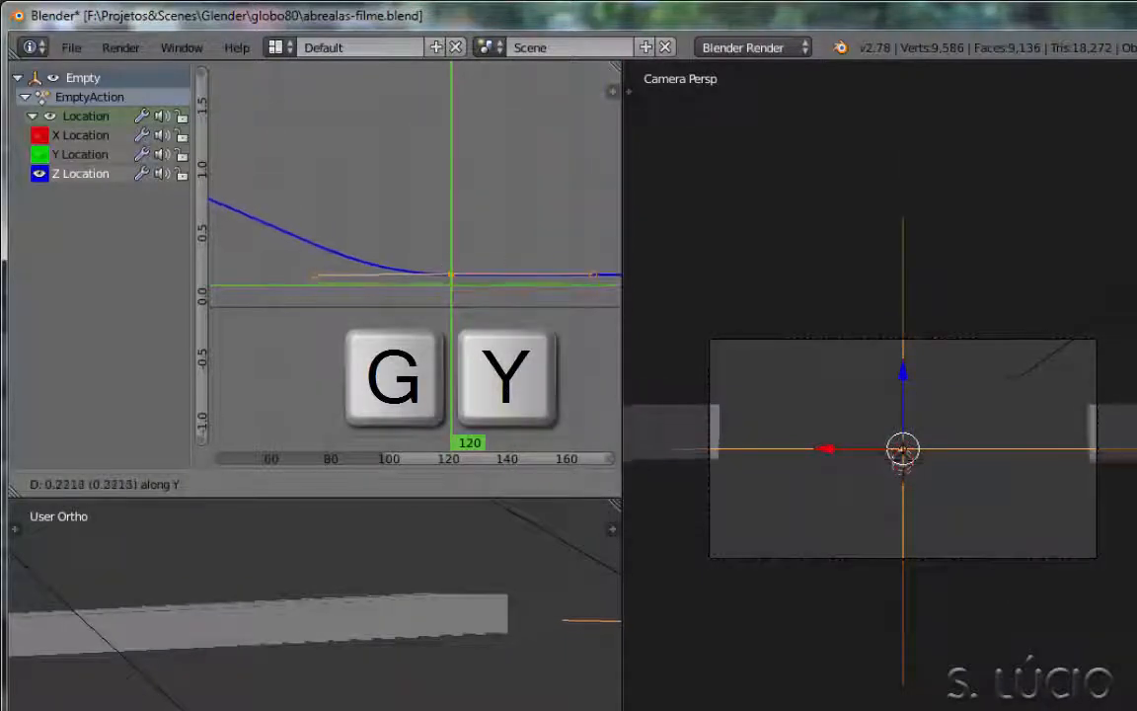
click(482, 287)
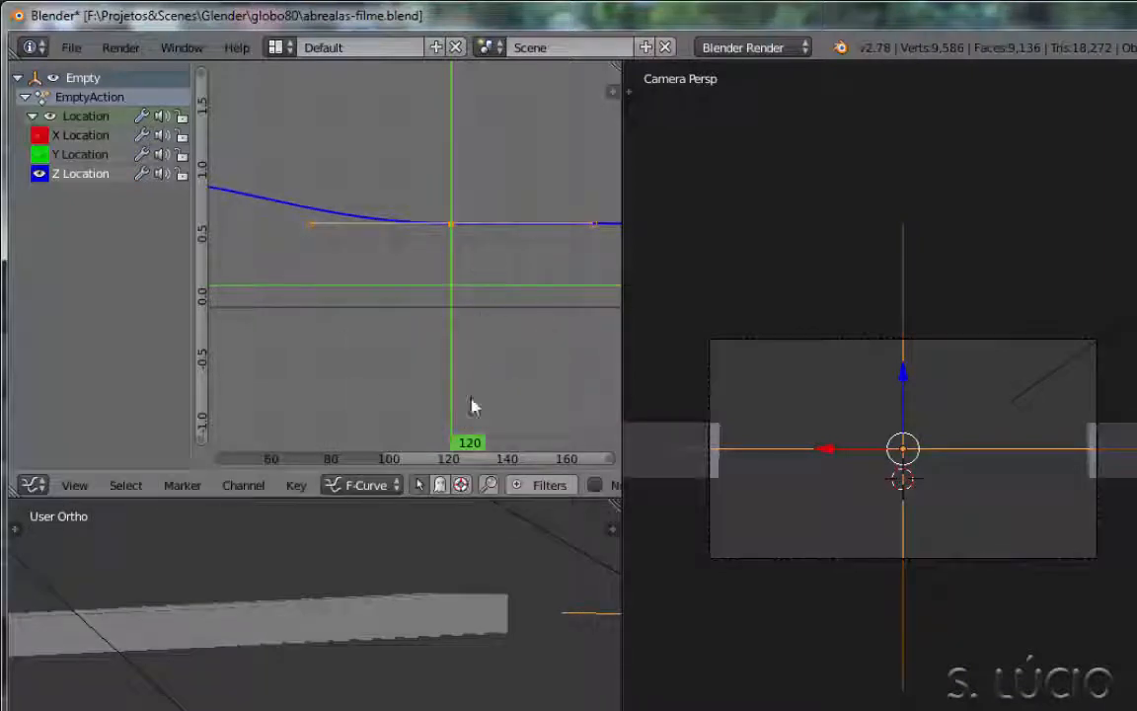
Return to frame 0, switch the large 3D view to top view and the small one to the camera view.
scroll(330, 326, down, 4)
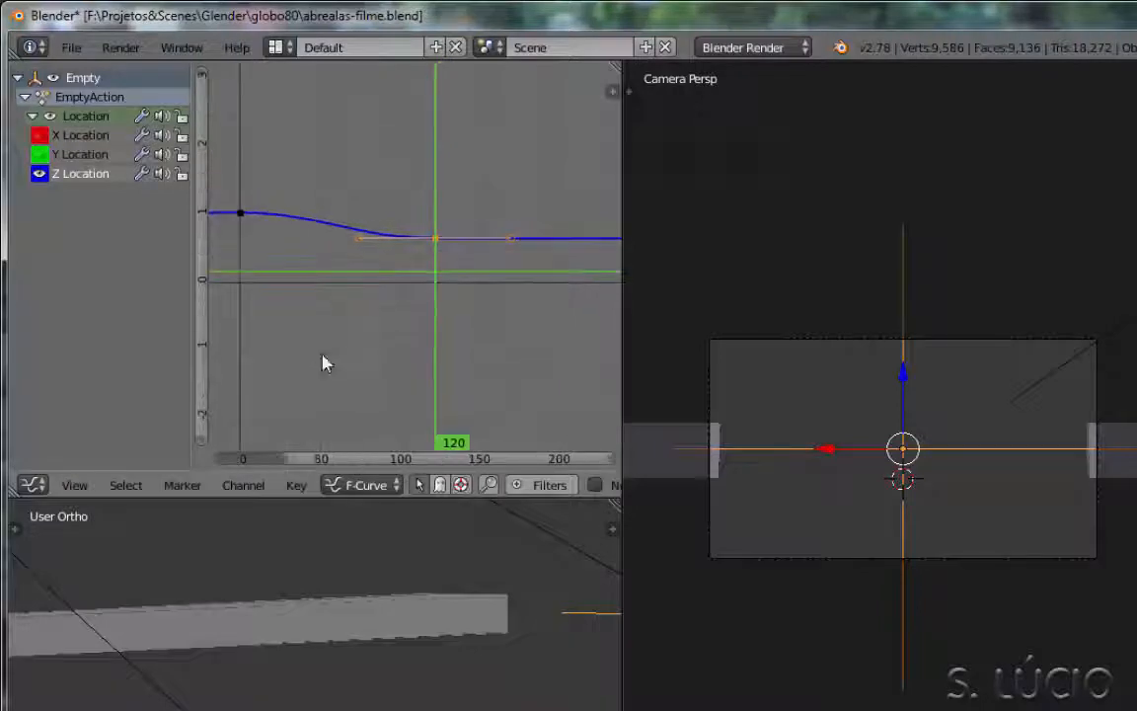
middle_drag(340, 365, 449, 411)
drag(542, 395, 347, 394)
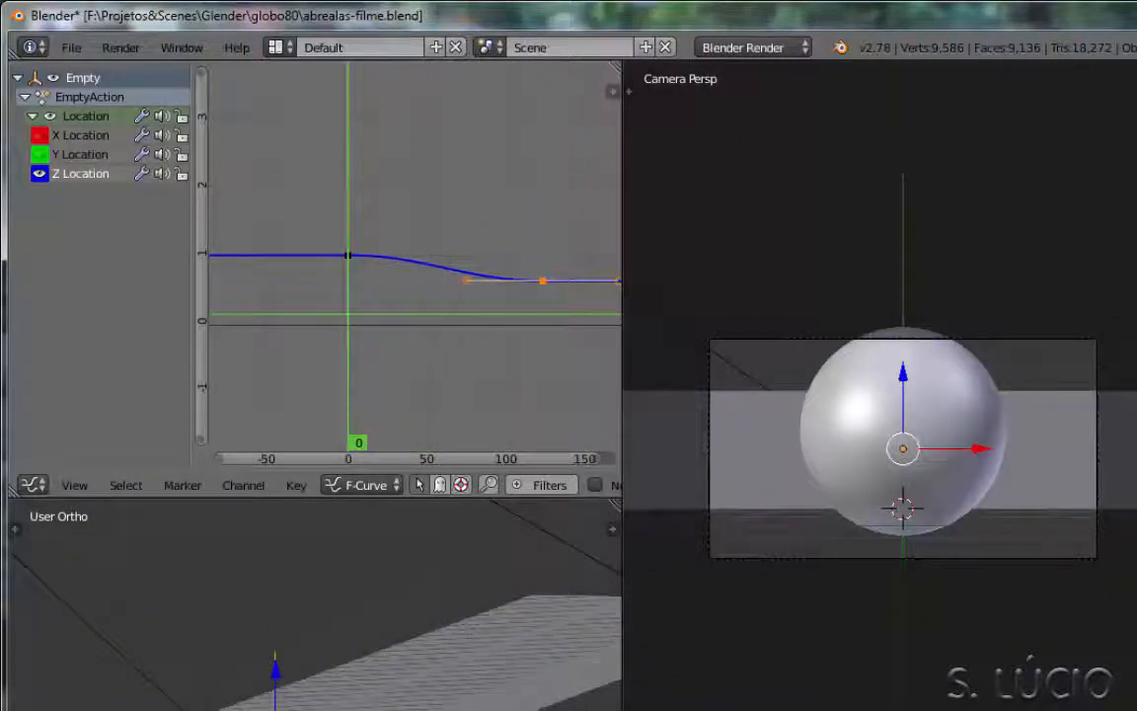
key(KP_7)
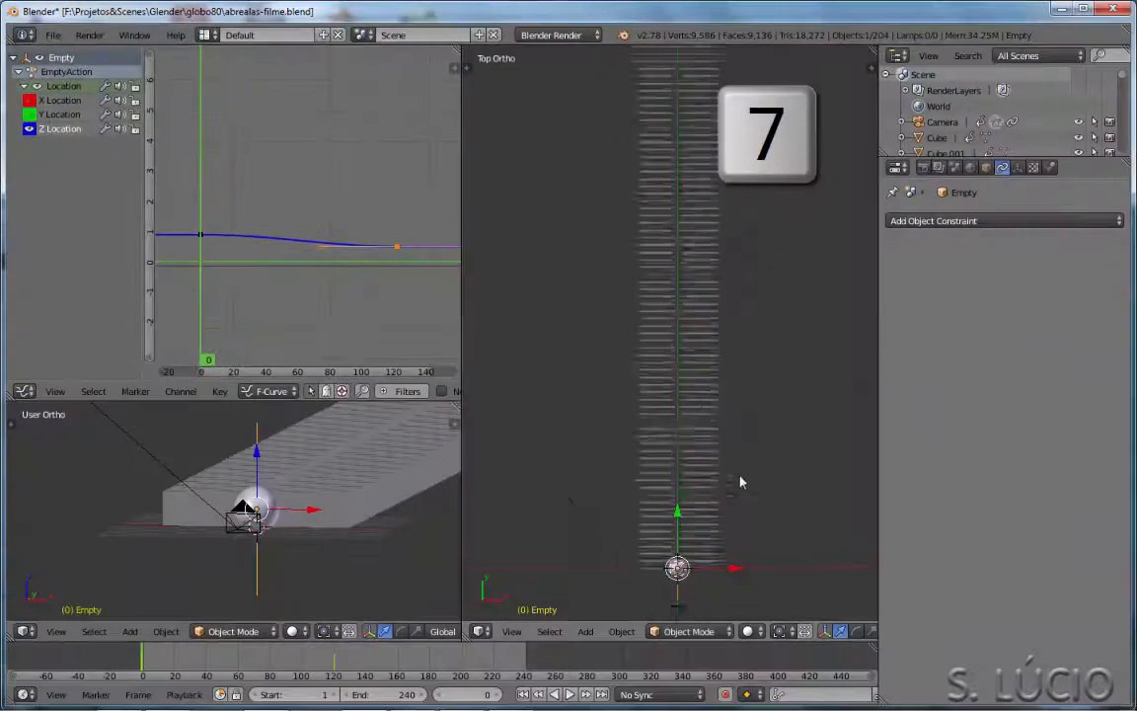
key(KP_0)
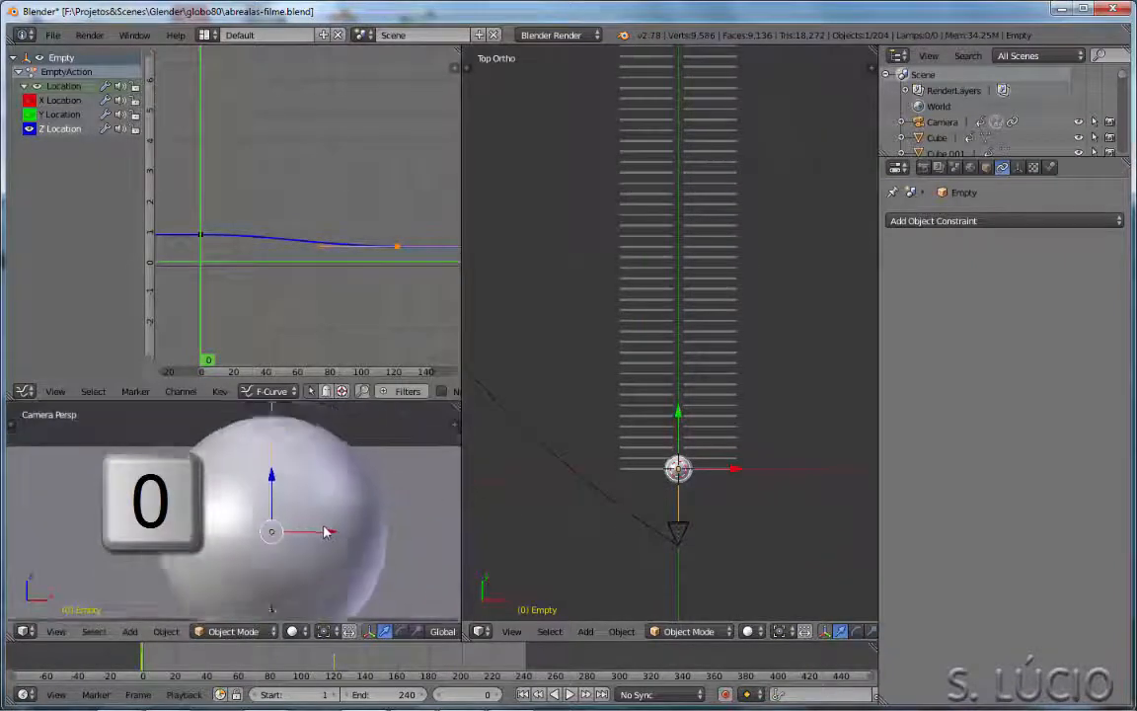
Select the Sphere and insert a Location keyframe for it at frame 0.
scroll(723, 555, up, 6)
right_click(708, 501)
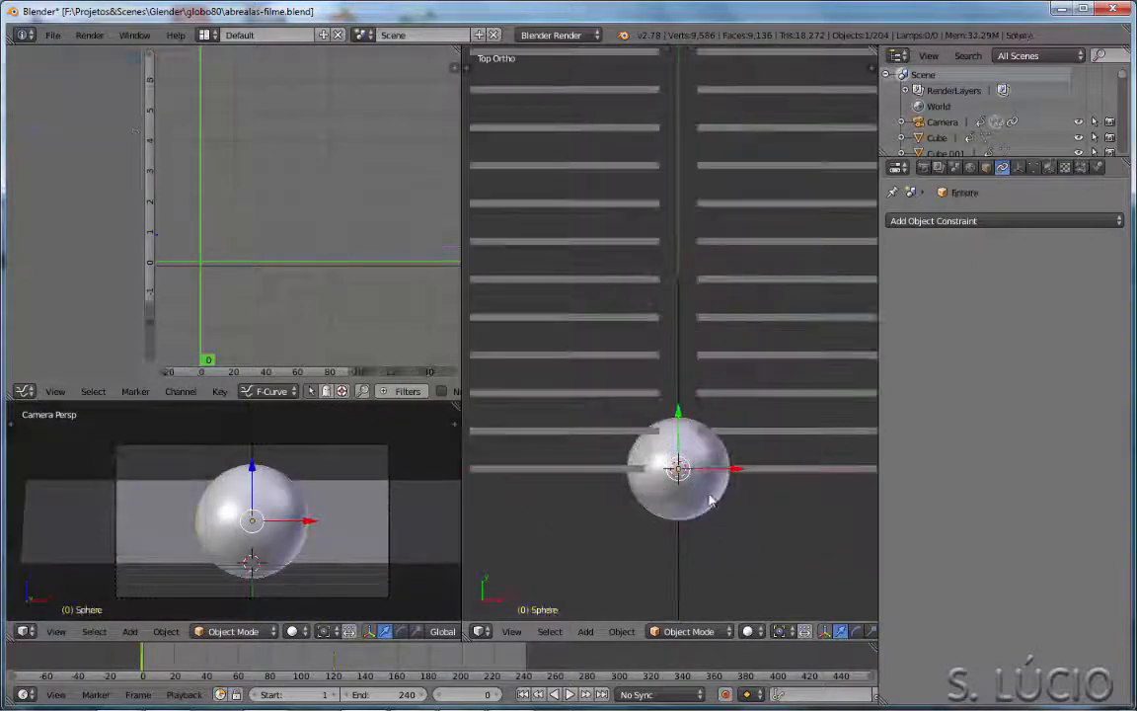
key(i)
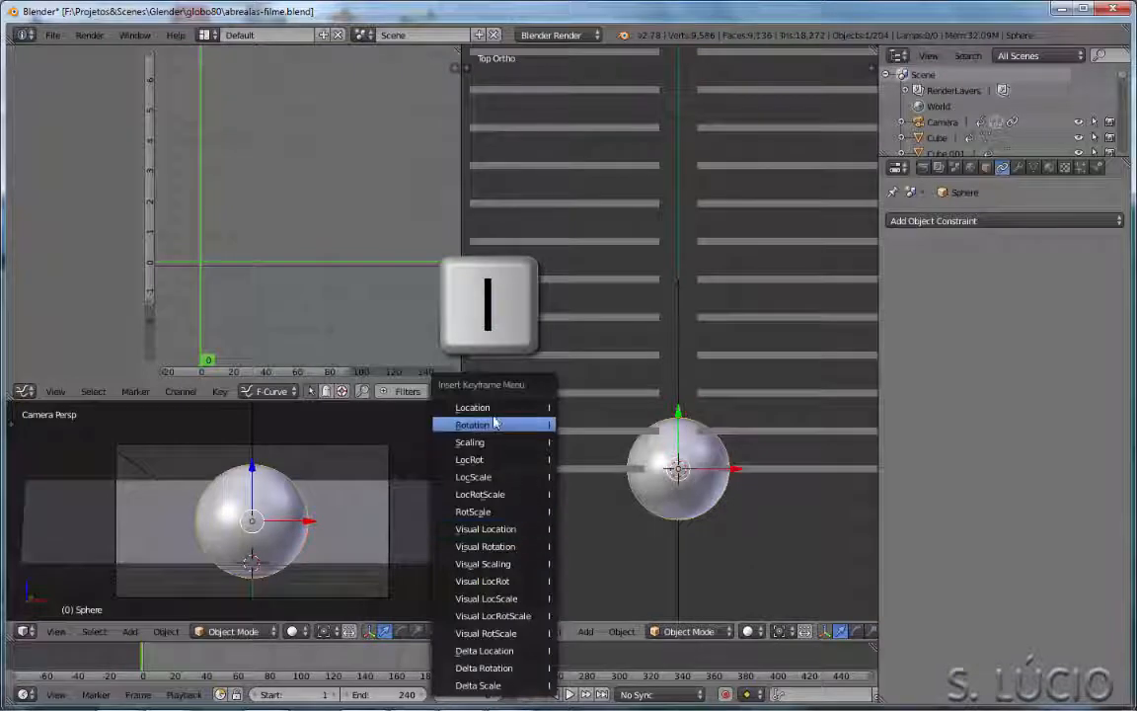
click(494, 413)
Select the Empty, show only its Y Location curve over its full height and select all its keyframes.
scroll(685, 541, down, 4)
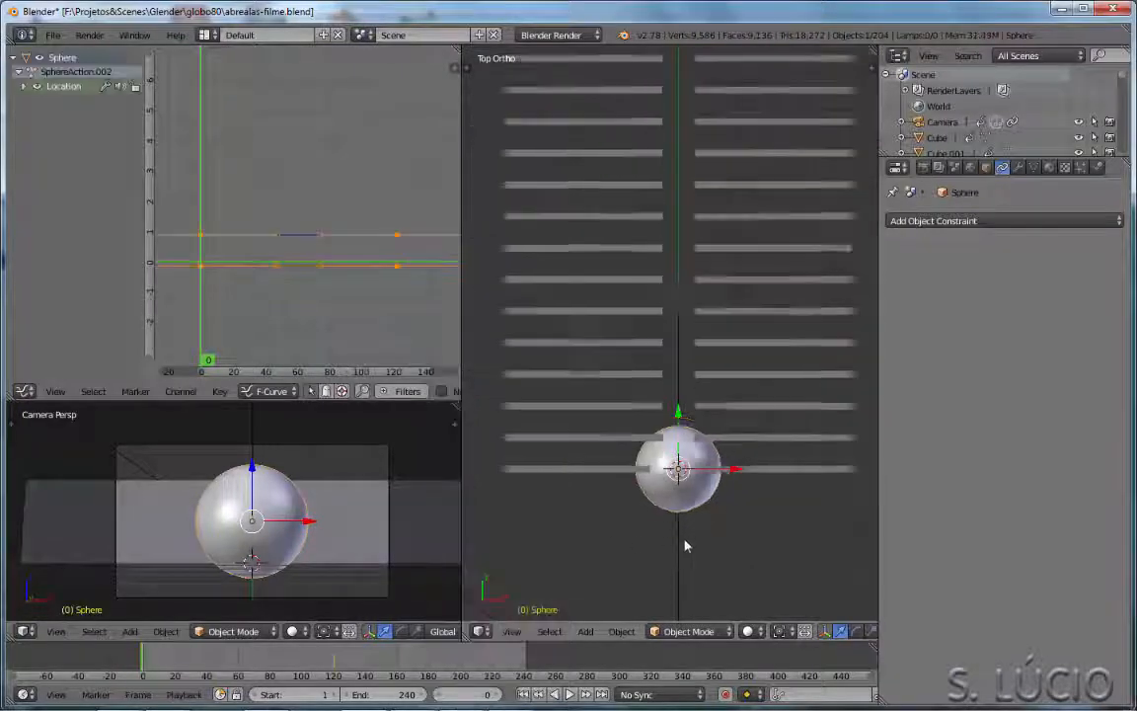
right_click(683, 553)
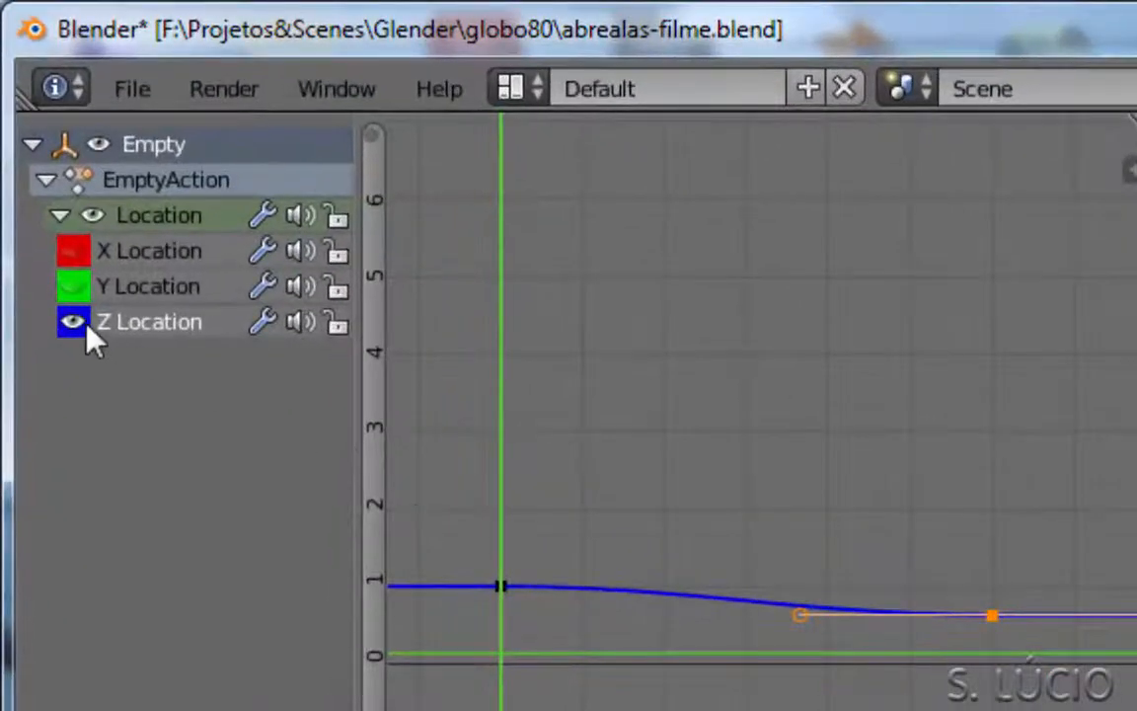
click(87, 329)
key(Home)
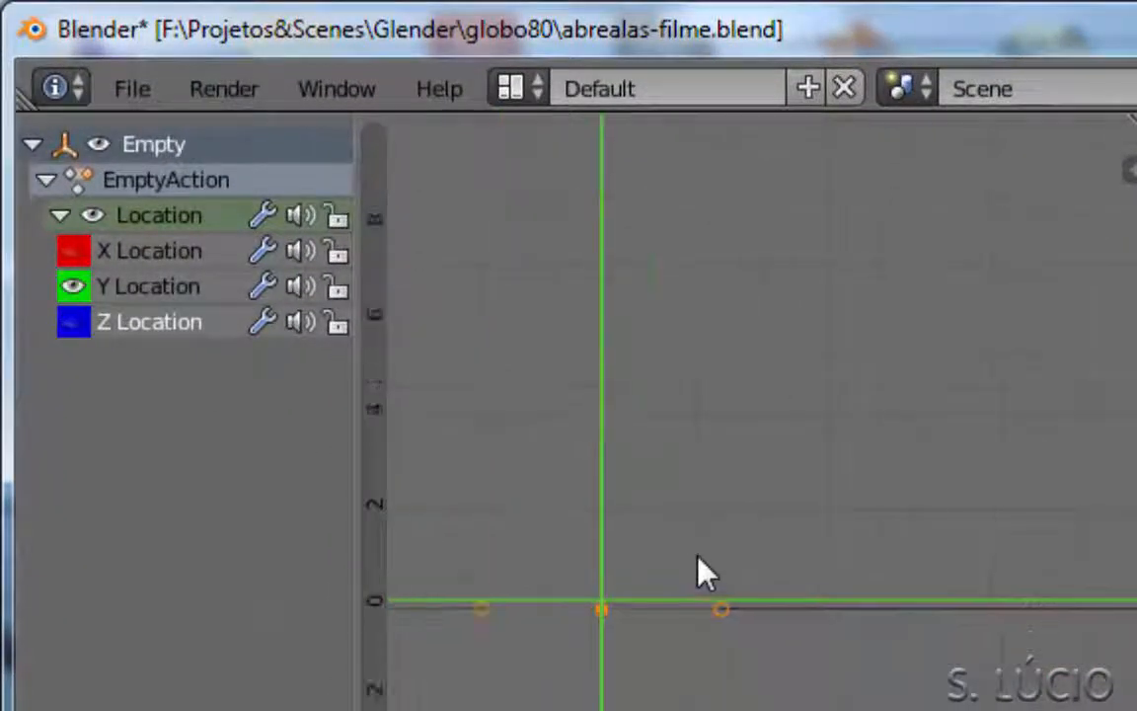
middle_drag(786, 446, 766, 709)
scroll(644, 487, down, 7)
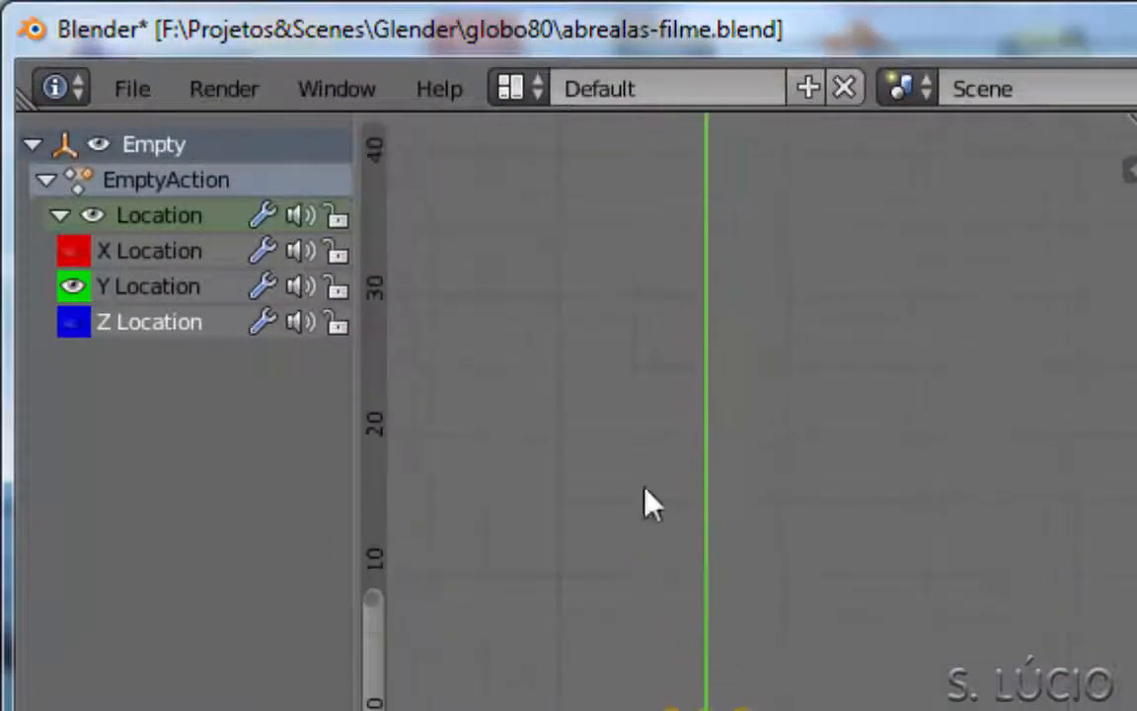
key(a)
drag(373, 594, 365, 10)
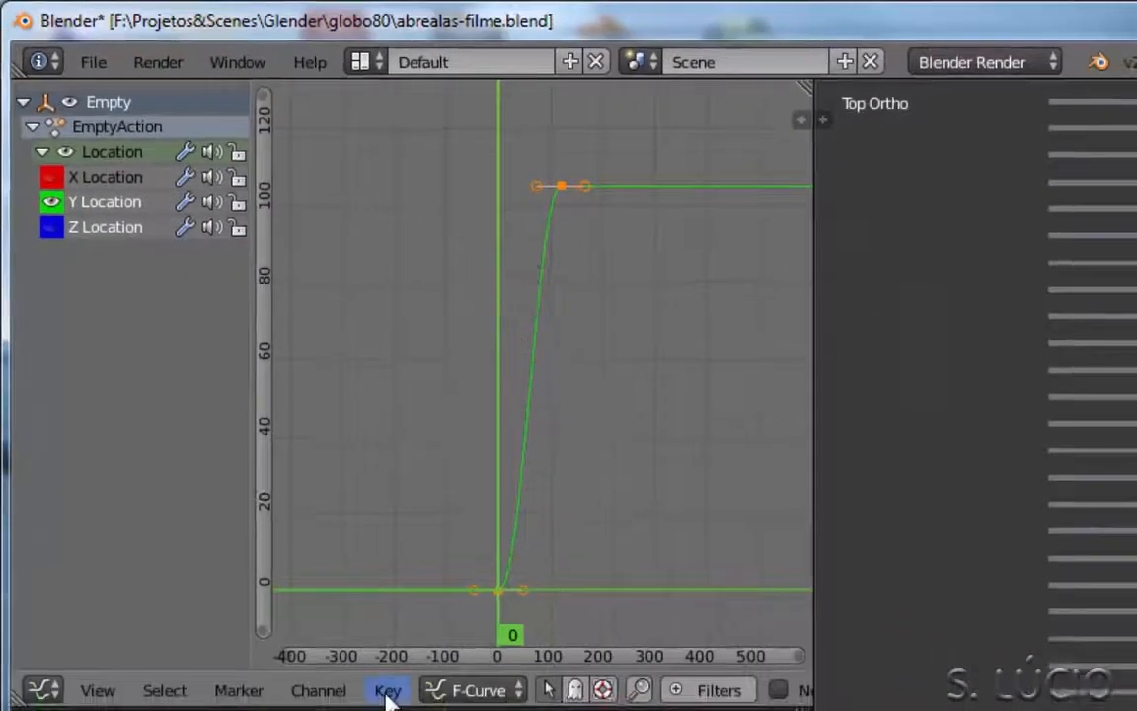
Copy the Empty's selected Y Location keyframes and delete the X Location channel from the Sphere's animation.
click(387, 691)
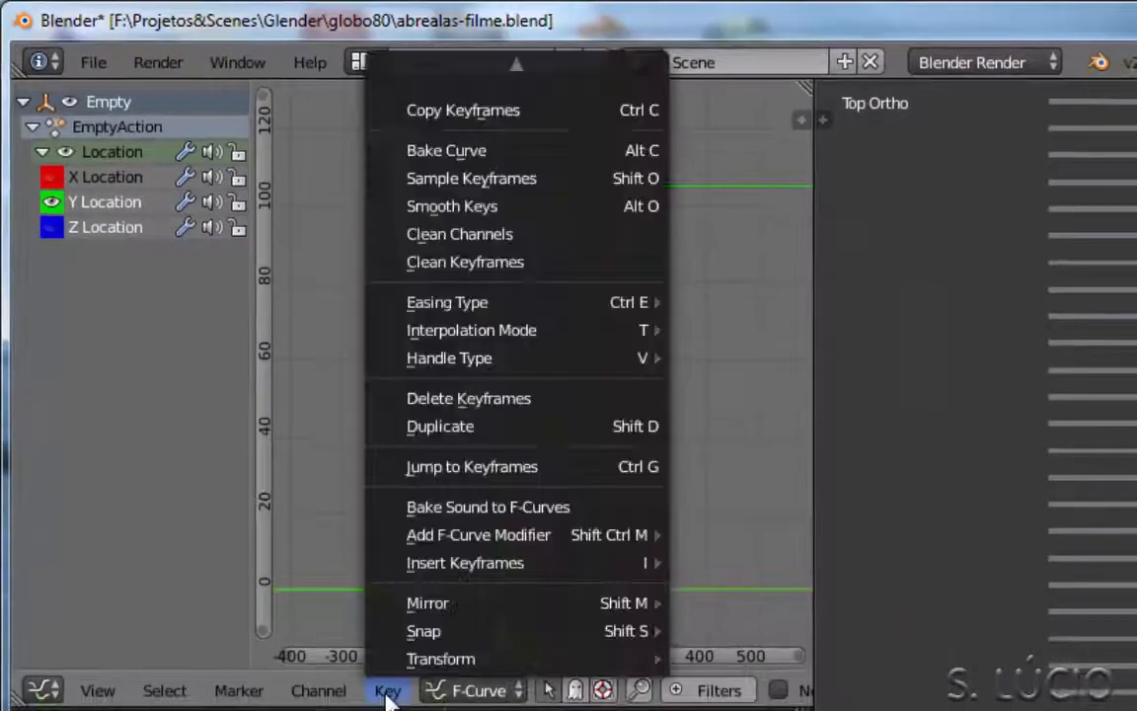
click(538, 114)
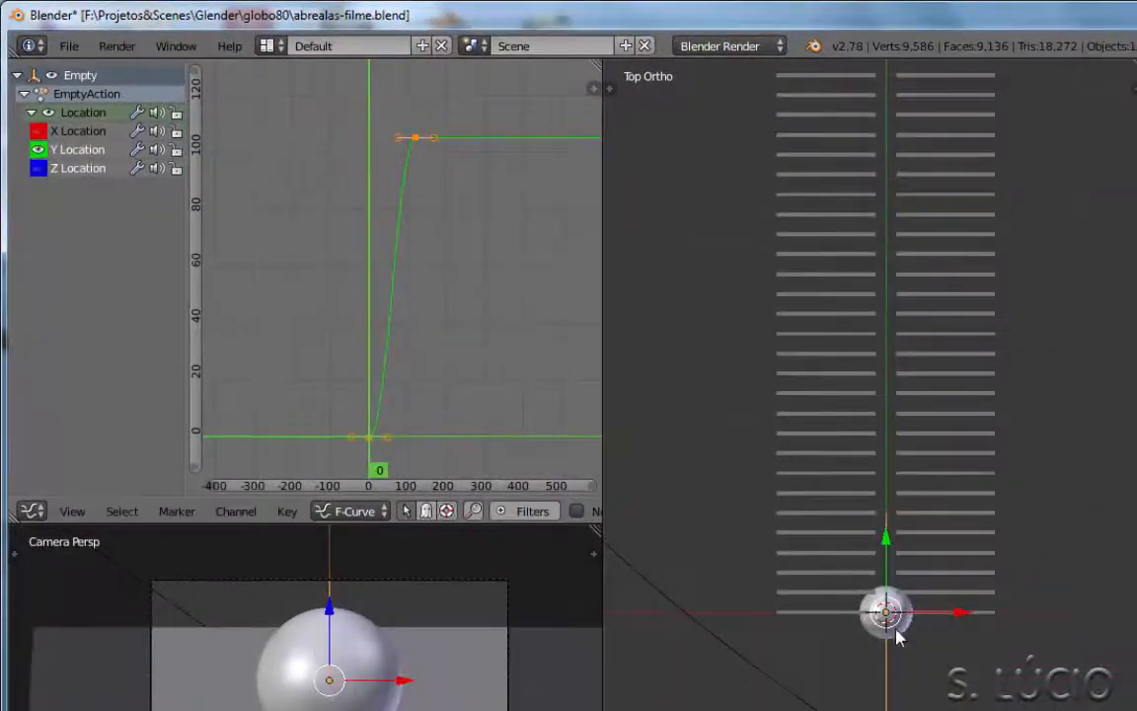
right_click(895, 630)
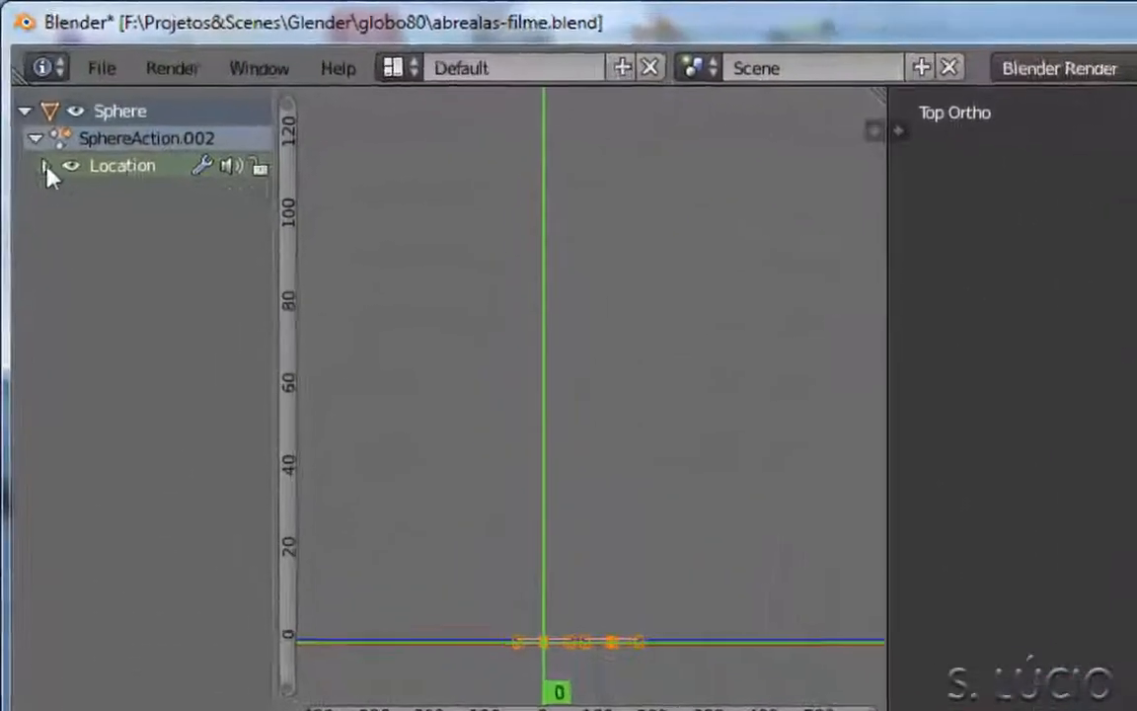
click(31, 113)
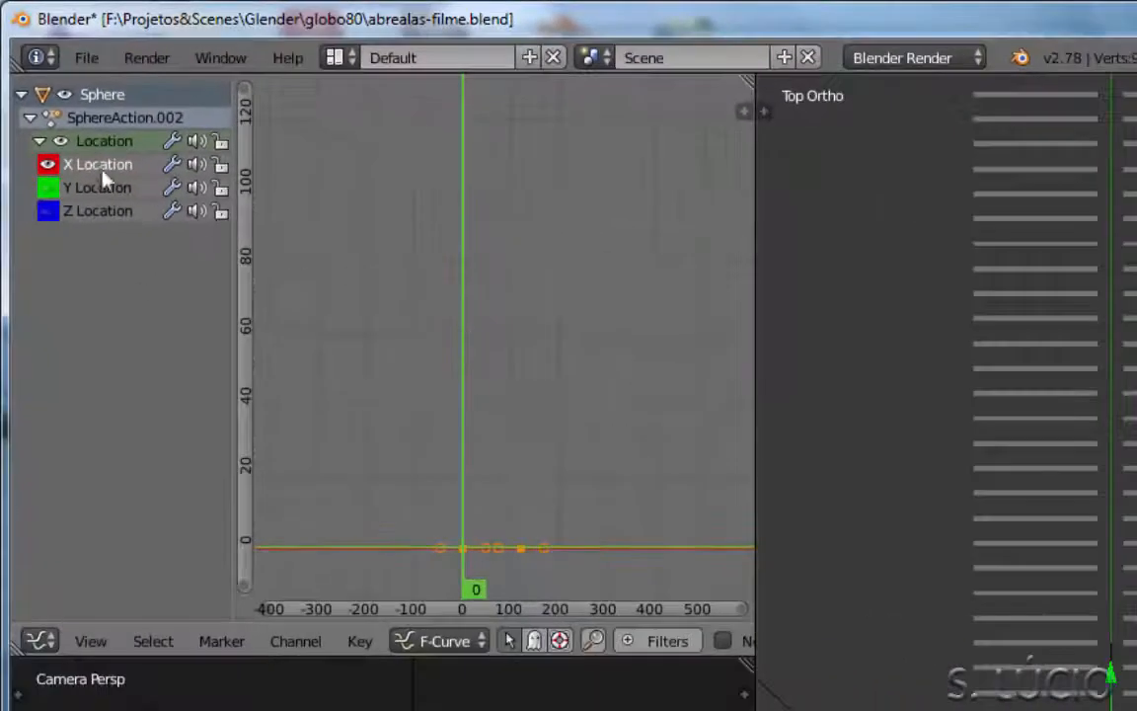
key(x)
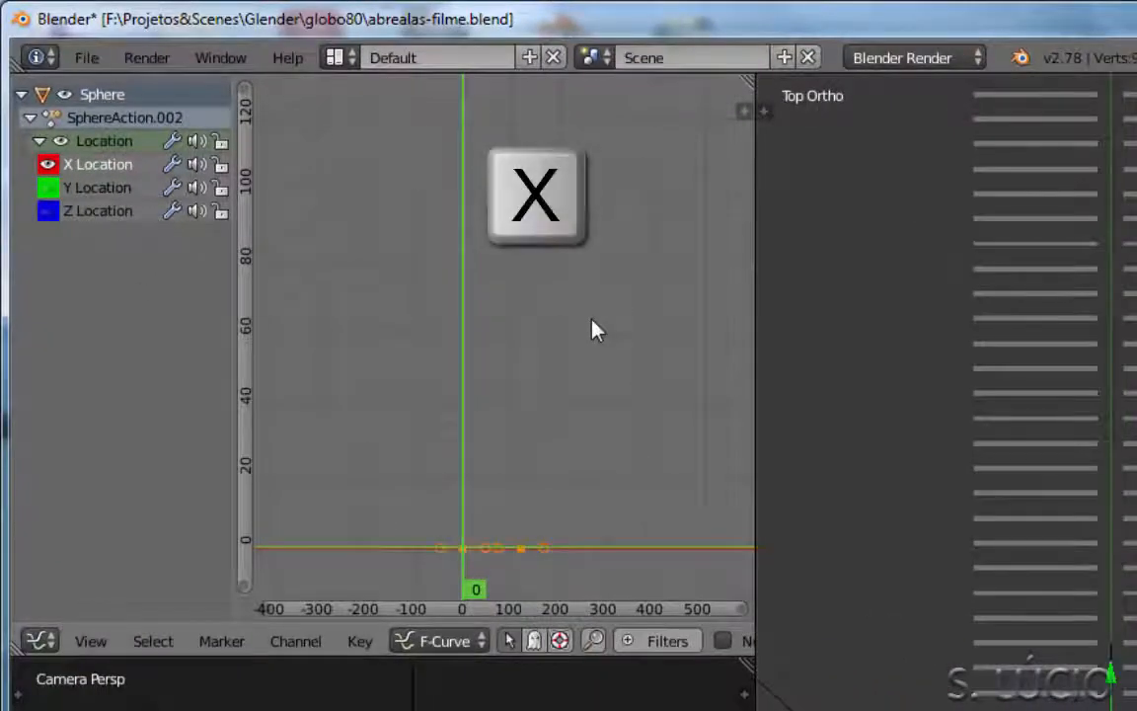
click(583, 325)
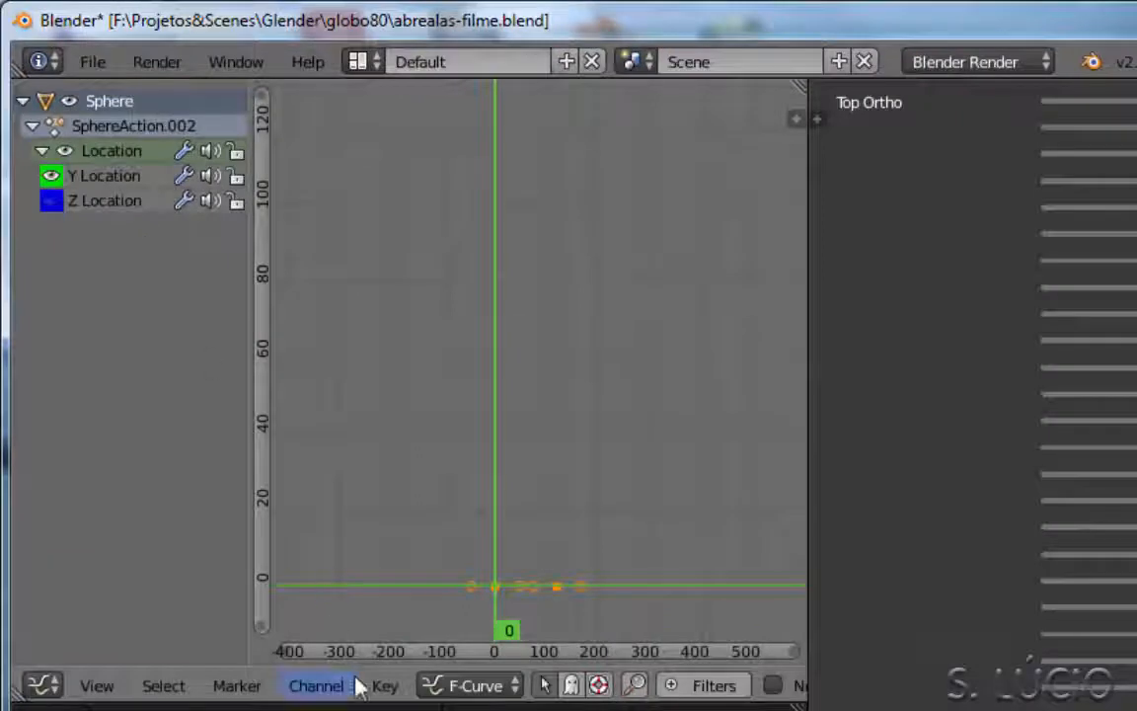
Paste the copied keyframes into the Sphere's Y Location curve at frame 0.
click(385, 686)
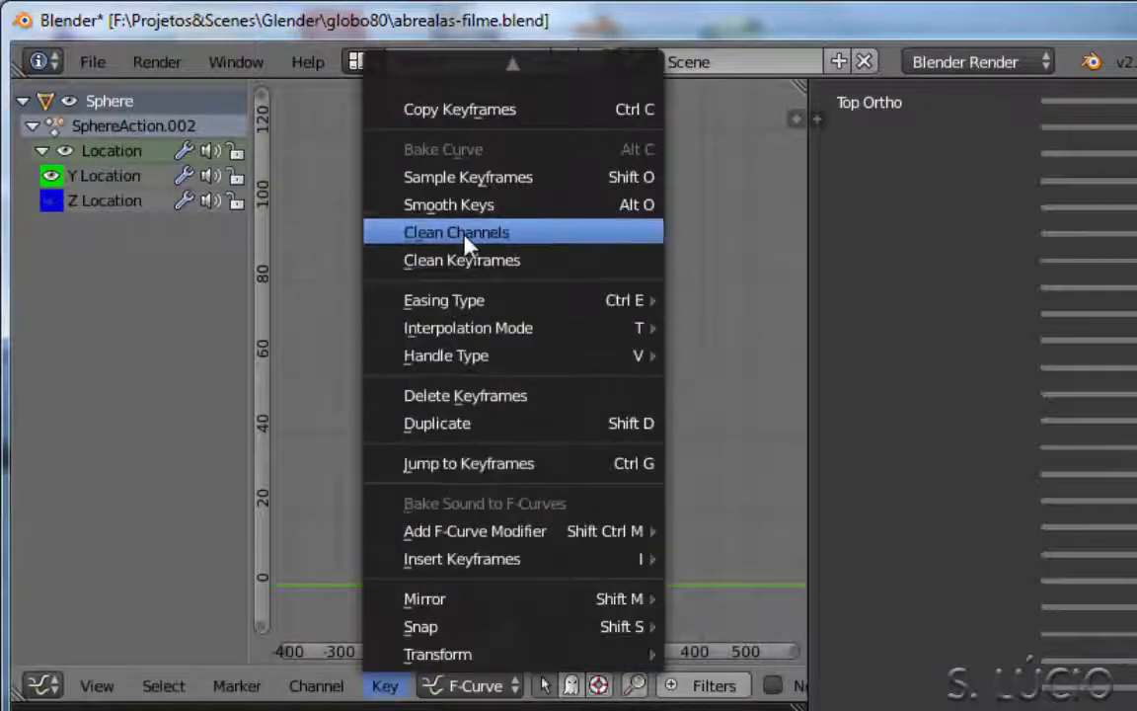
mouse_move(458, 61)
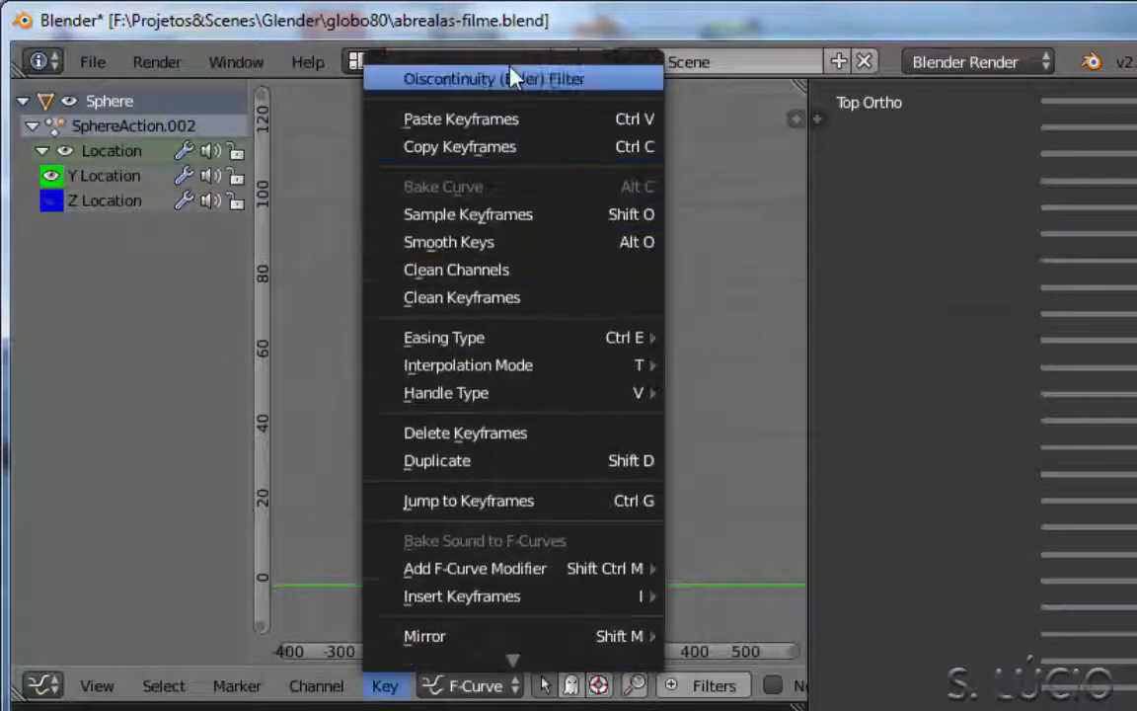
click(493, 120)
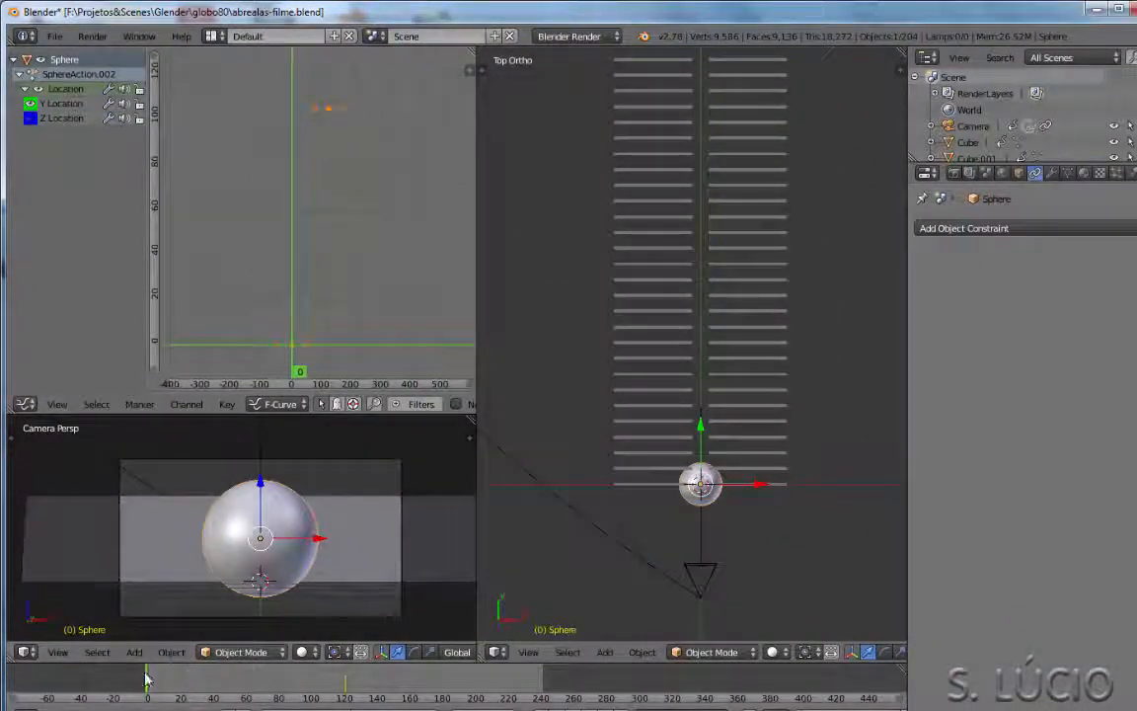
Check the Sphere's motion at frame 35 and shift all its Y Location keyframes slightly along the time axis.
drag(145, 677, 205, 677)
key(a)
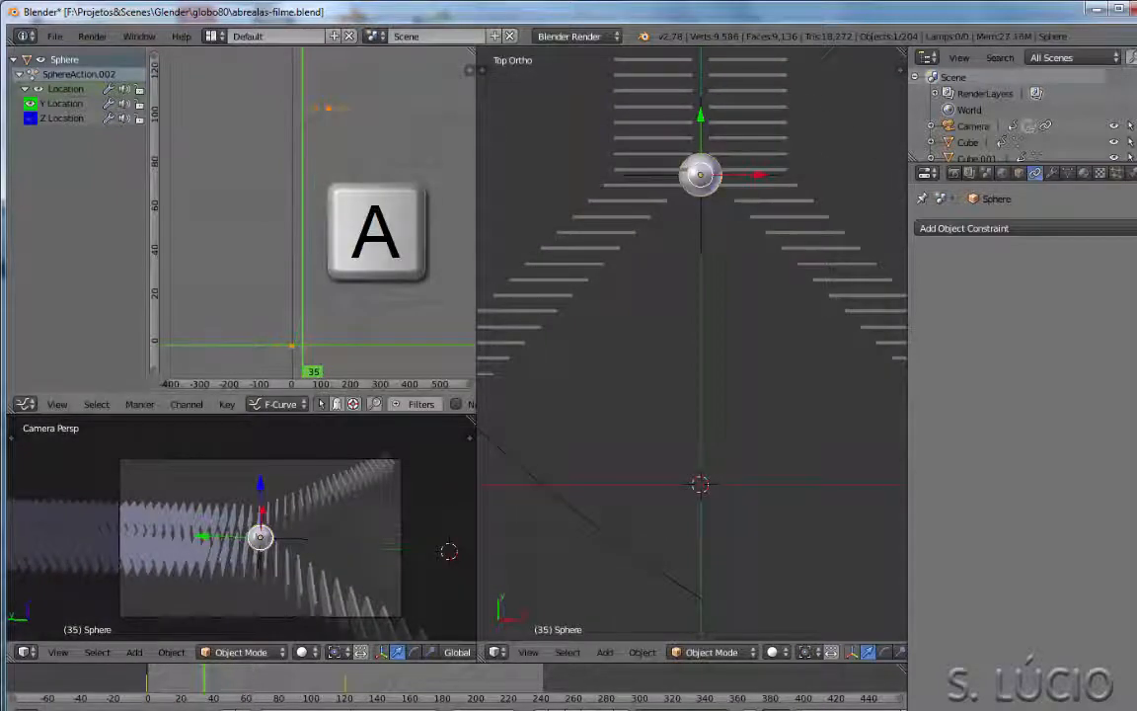
ctrl+middle_drag(306, 335, 340, 277)
key(g)
key(x)
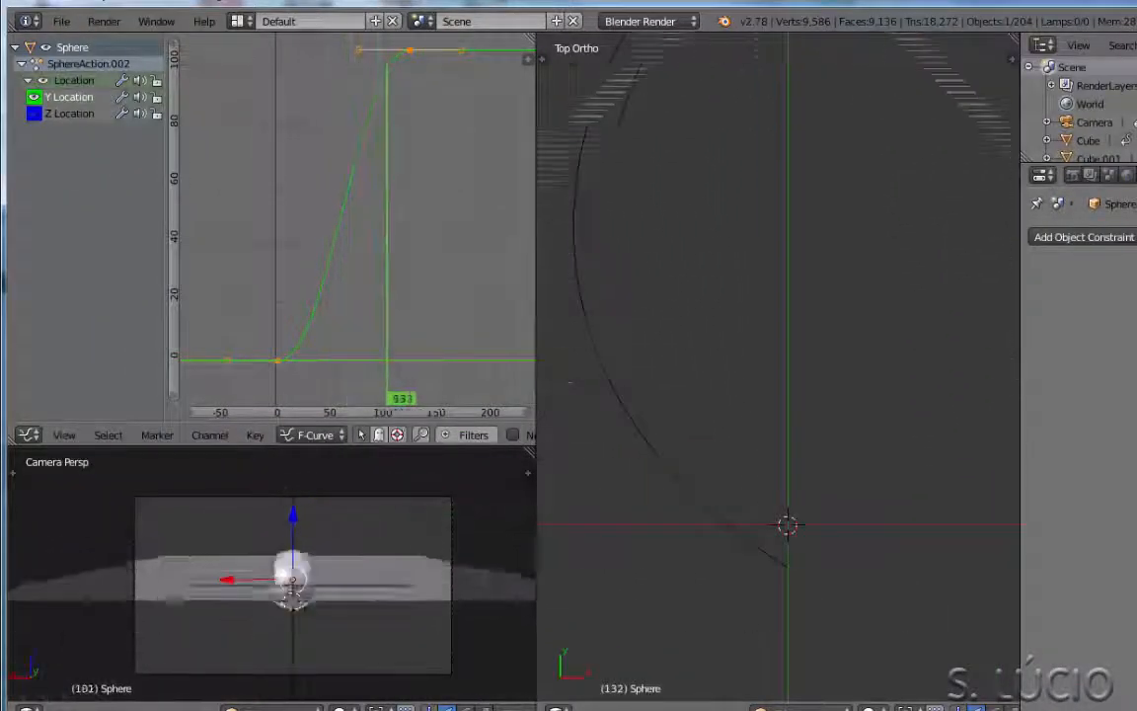
key(Escape)
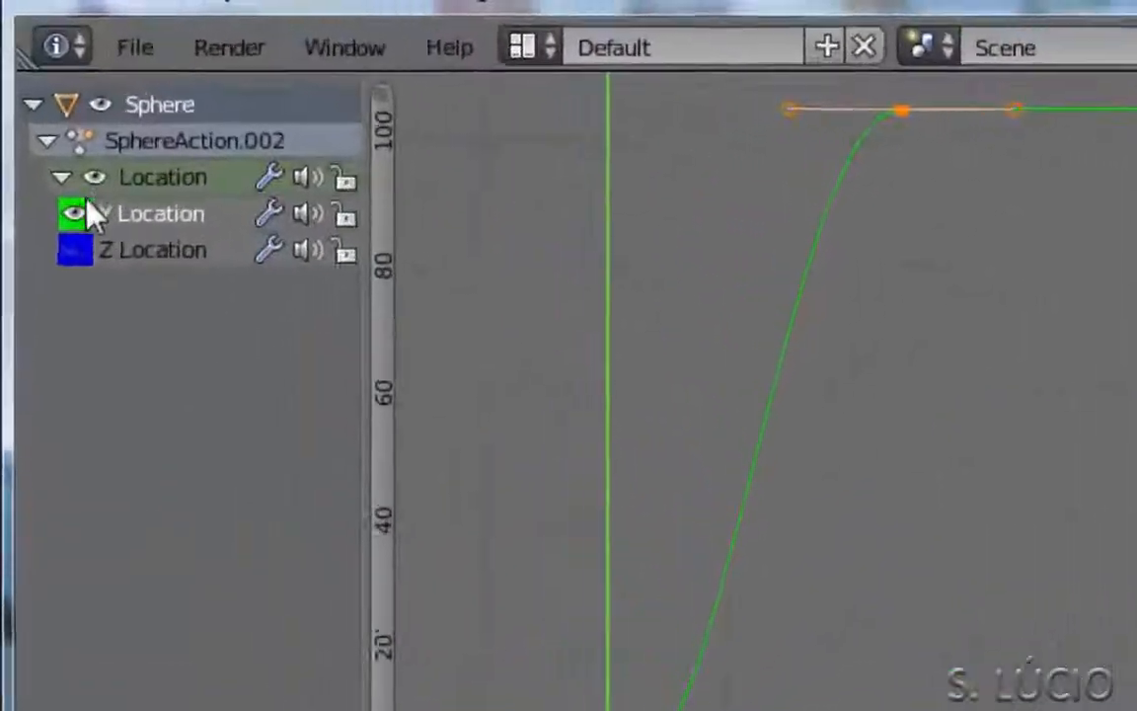
Show only the Sphere's Z Location curve and raise its keyframe at frame 0 to about 3.2.
click(35, 97)
click(96, 281)
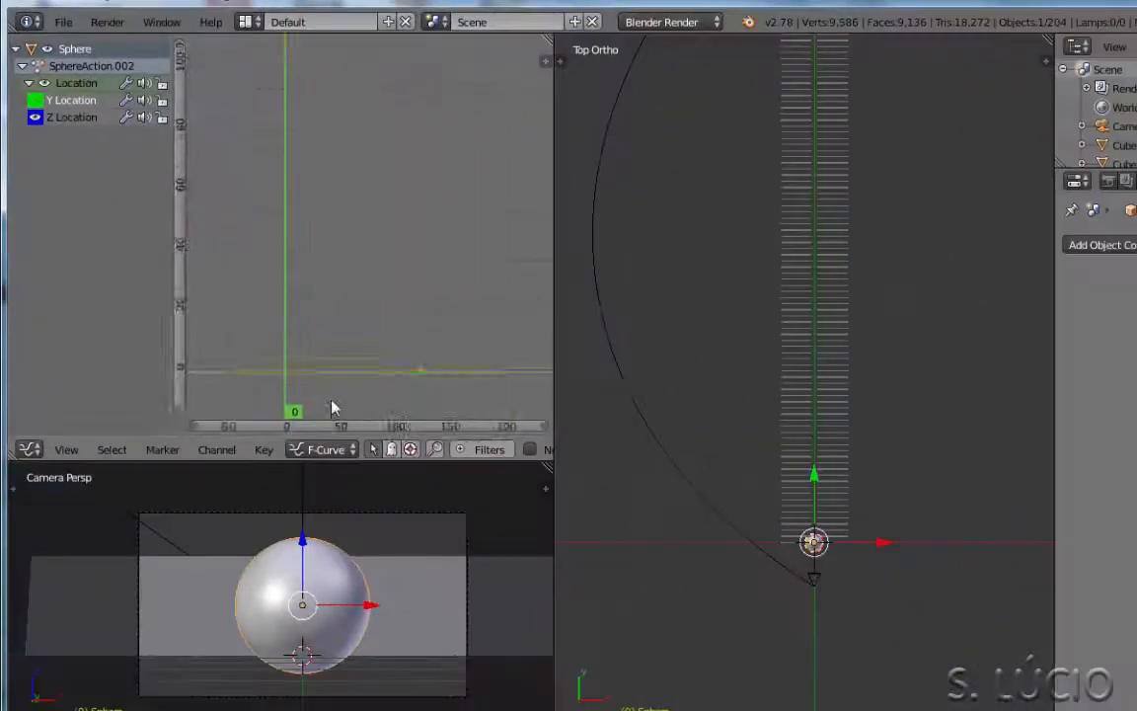
scroll(330, 399, up, 4)
middle_drag(192, 405, 178, 236)
middle_drag(166, 186, 165, 310)
scroll(292, 343, up, 4)
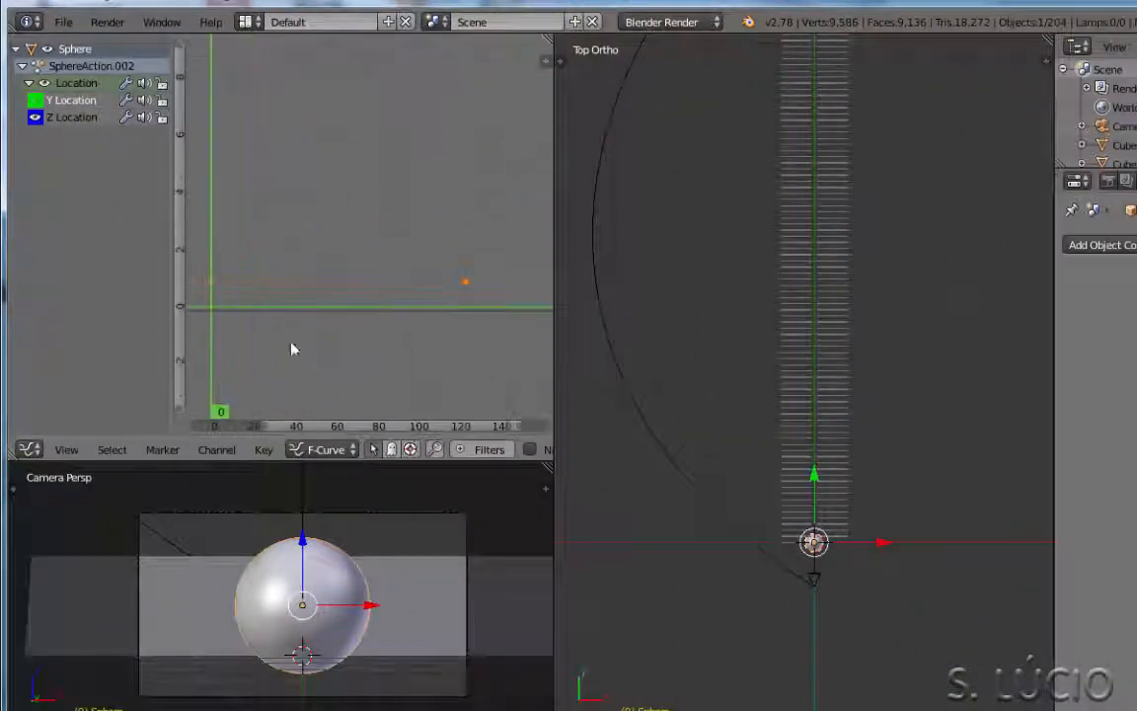
middle_drag(292, 344, 337, 341)
key(a)
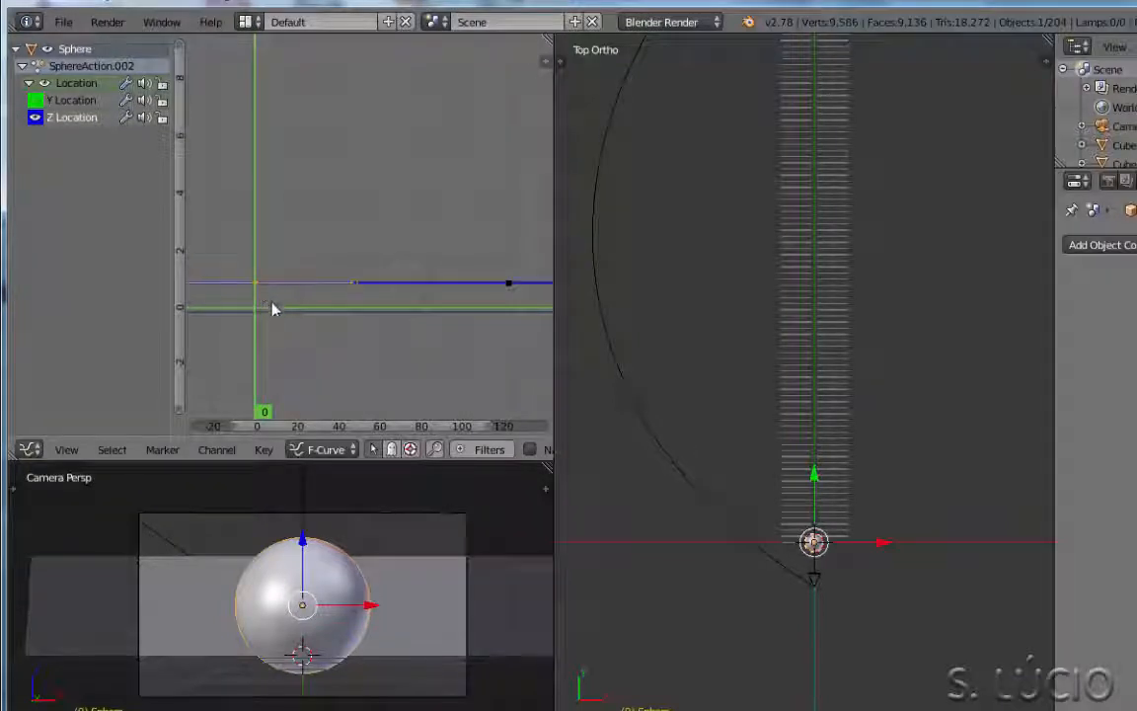
key(g)
key(y)
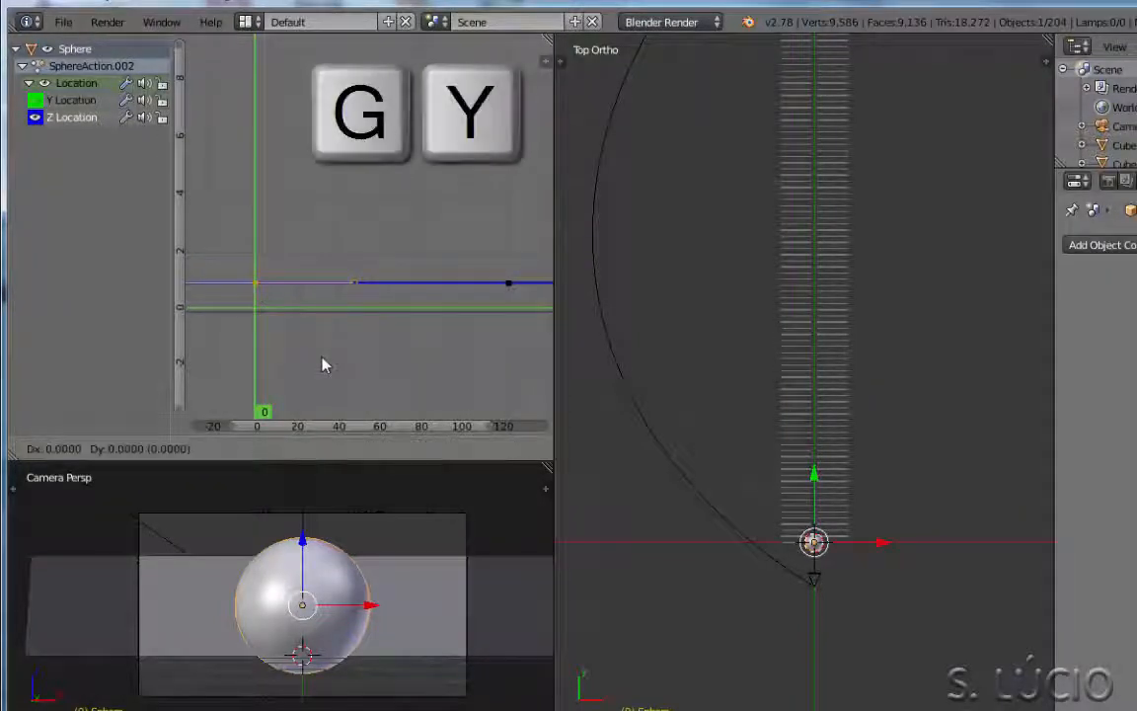
click(324, 299)
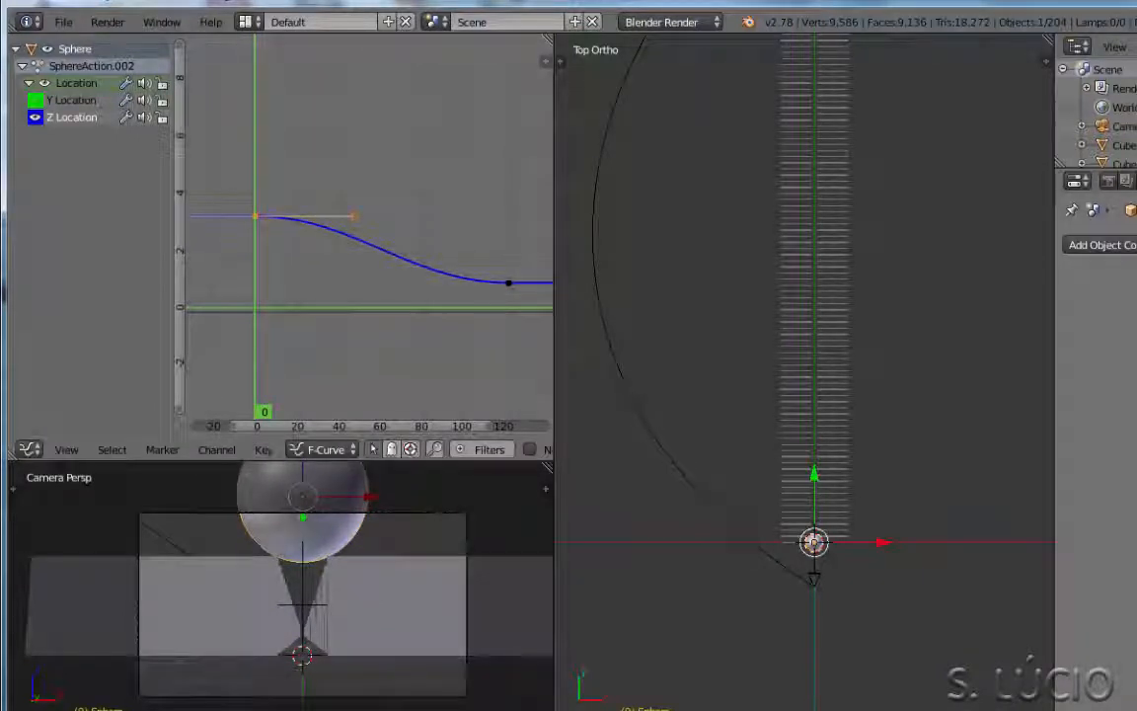
Pull the outgoing handle of the Sphere's first Z Location keyframe down to about frame 18 and value 0.3.
key(alt+a)
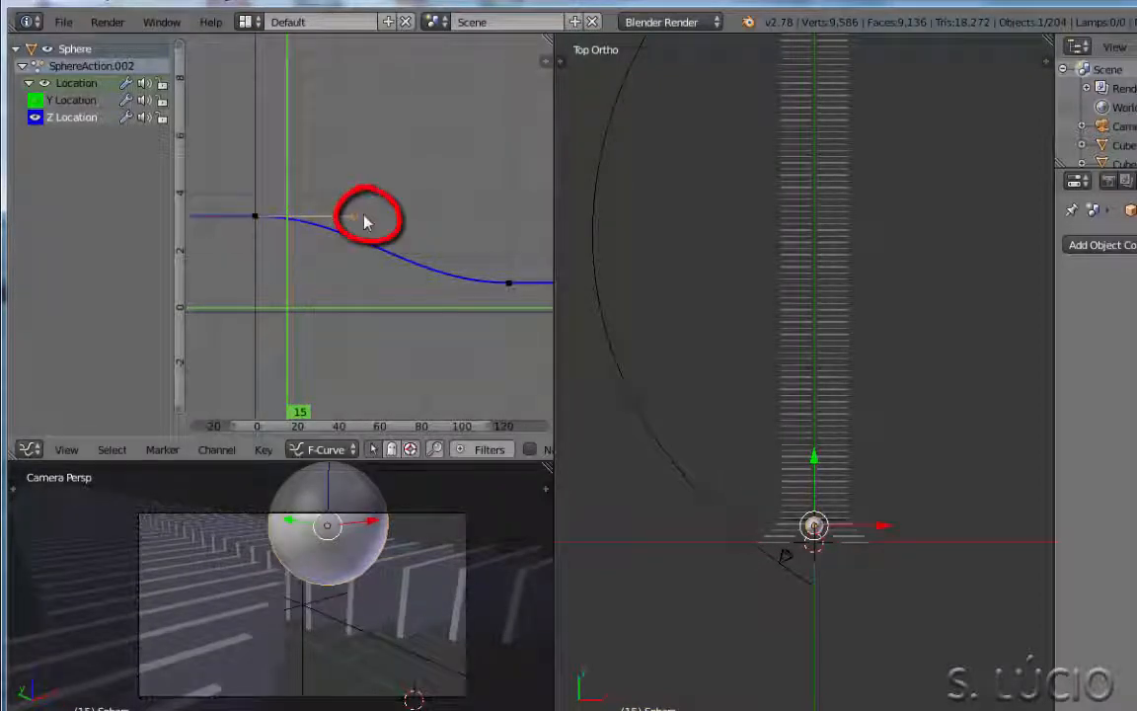
key(g)
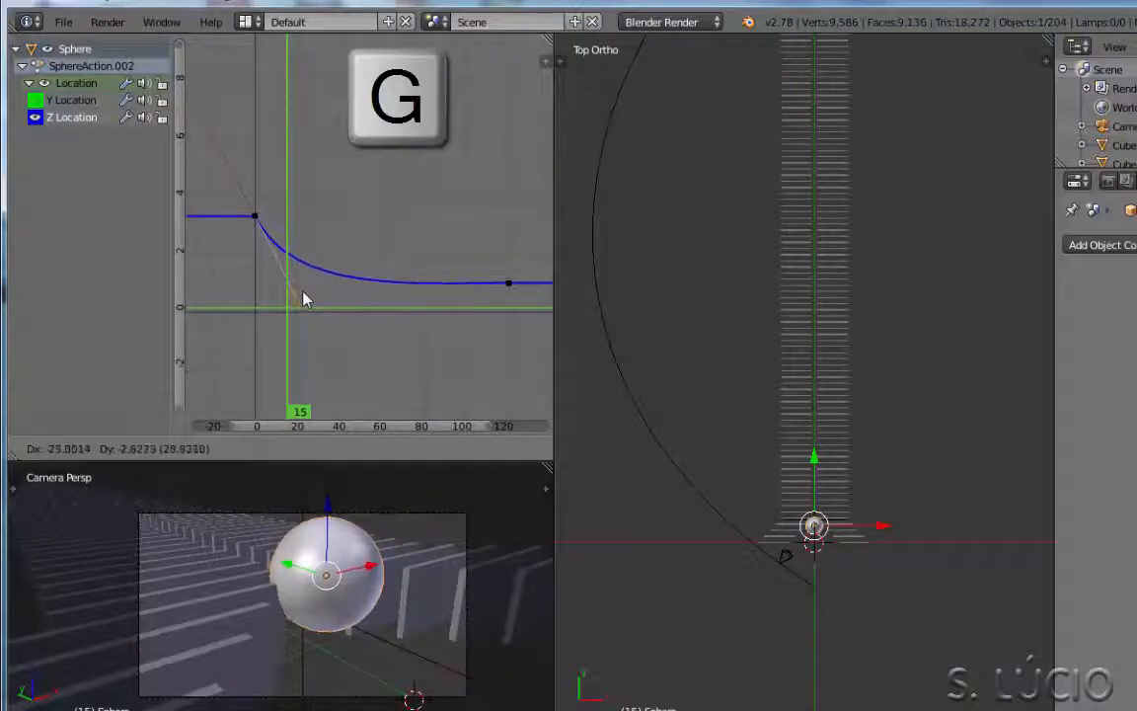
click(304, 307)
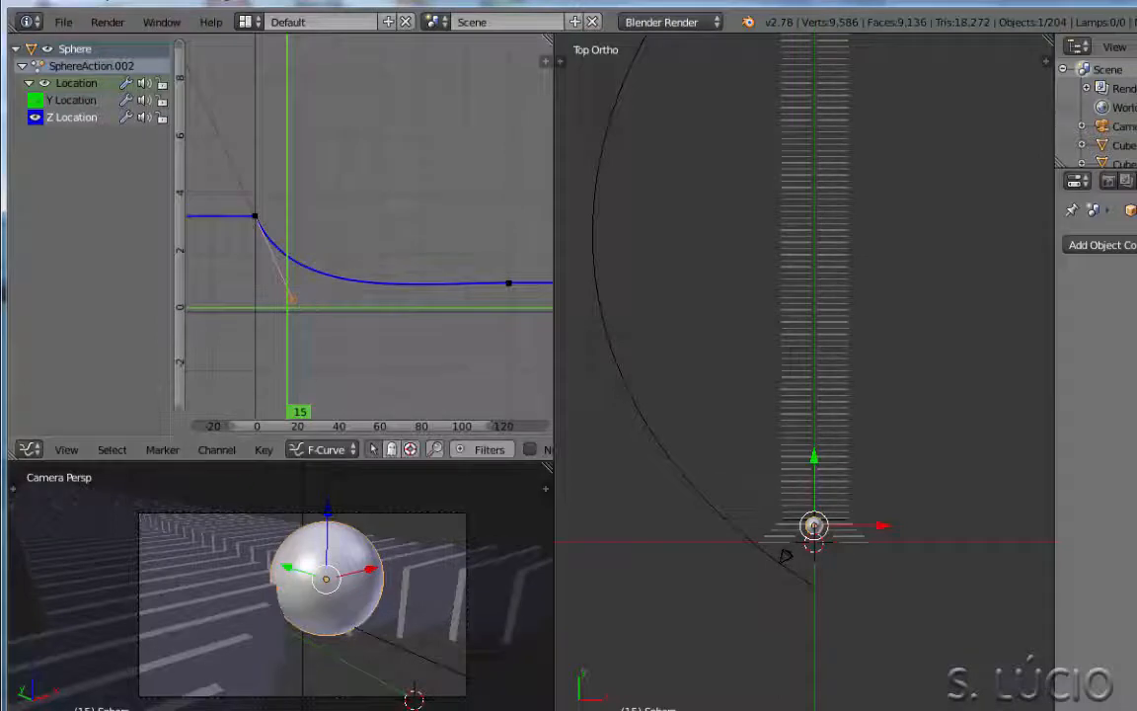
Go to frame 120 and lower the Sphere's Z Location keyframe there to about 0.4.
drag(287, 412, 508, 412)
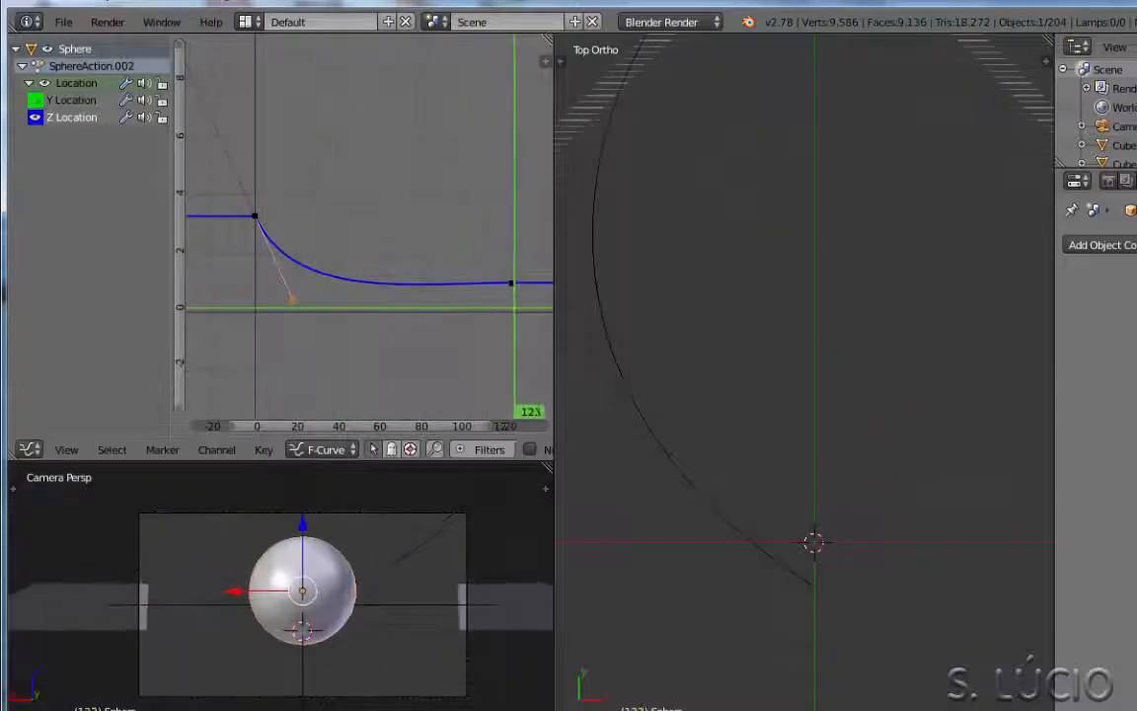
drag(510, 212, 508, 212)
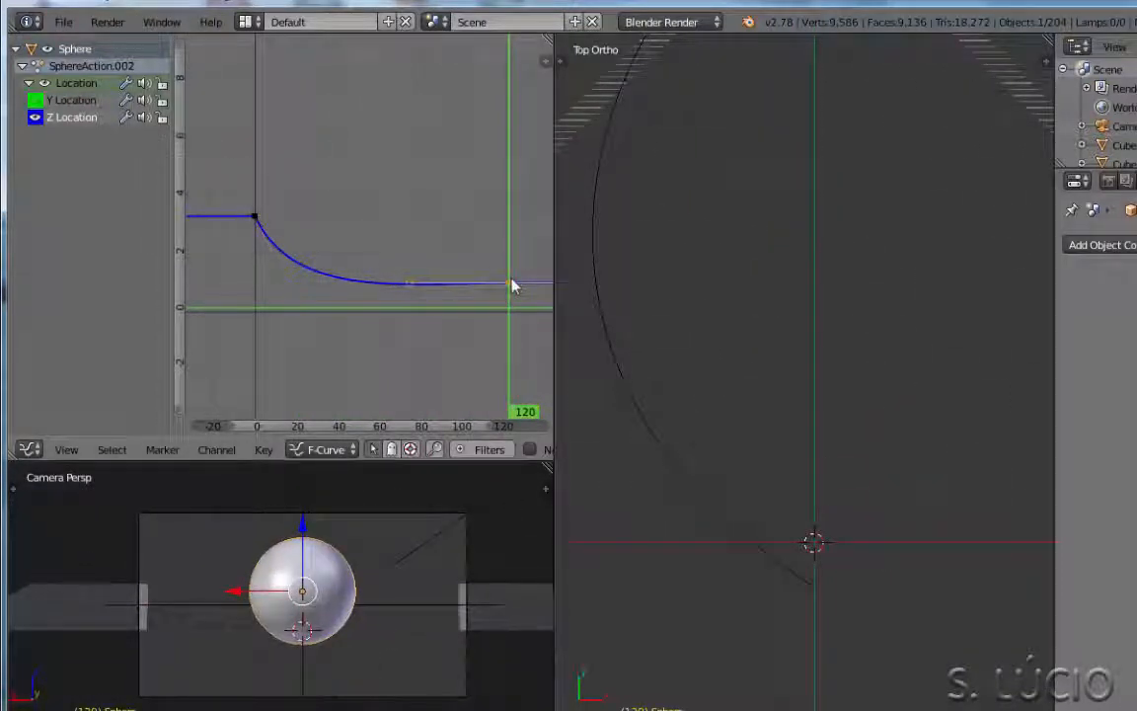
key(g)
key(y)
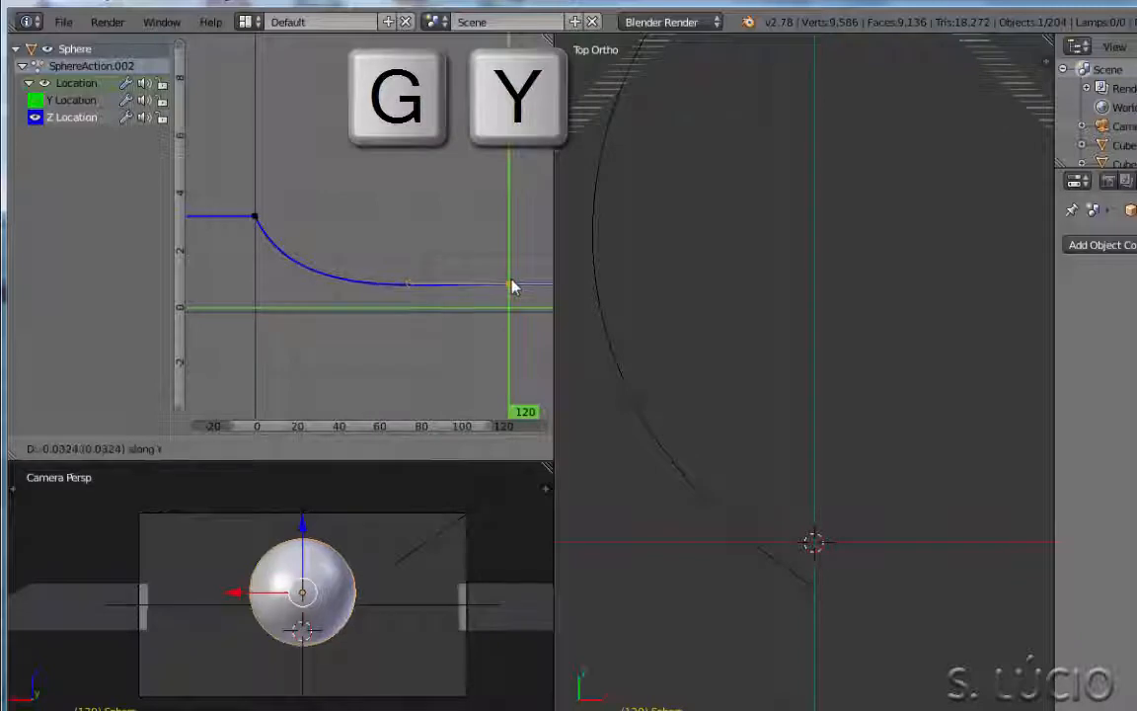
click(512, 298)
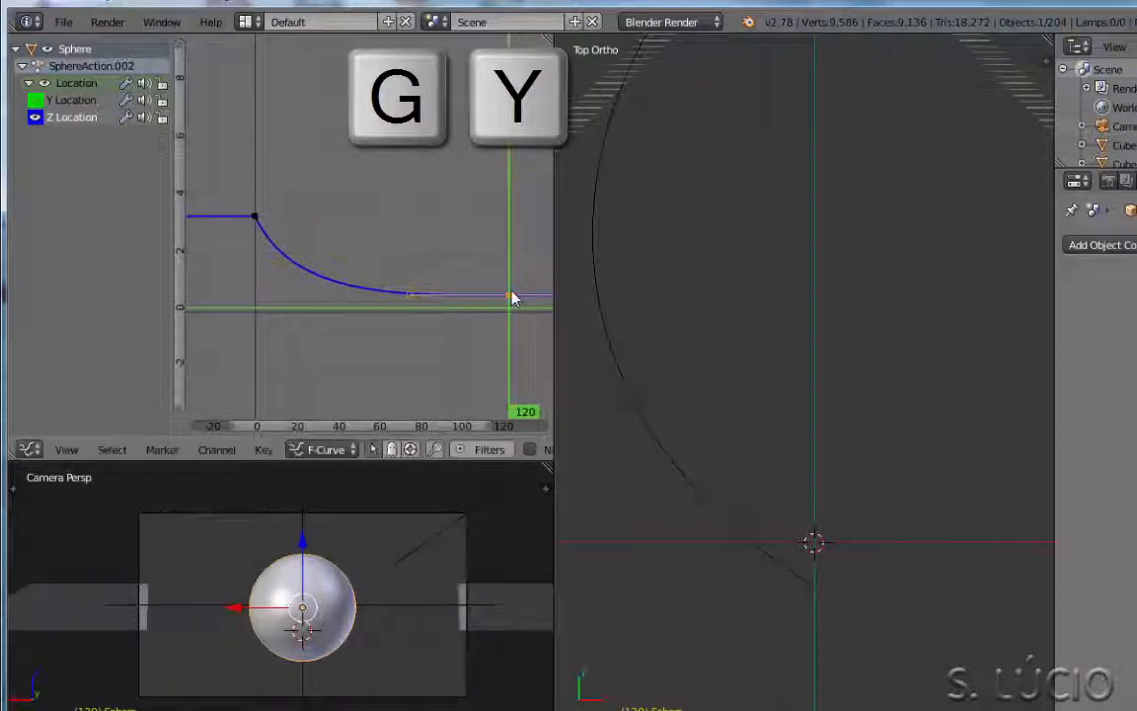
Go to frame 100 and raise the incoming handle of the Sphere's last Z Location keyframe by about 1.5.
right_click(413, 294)
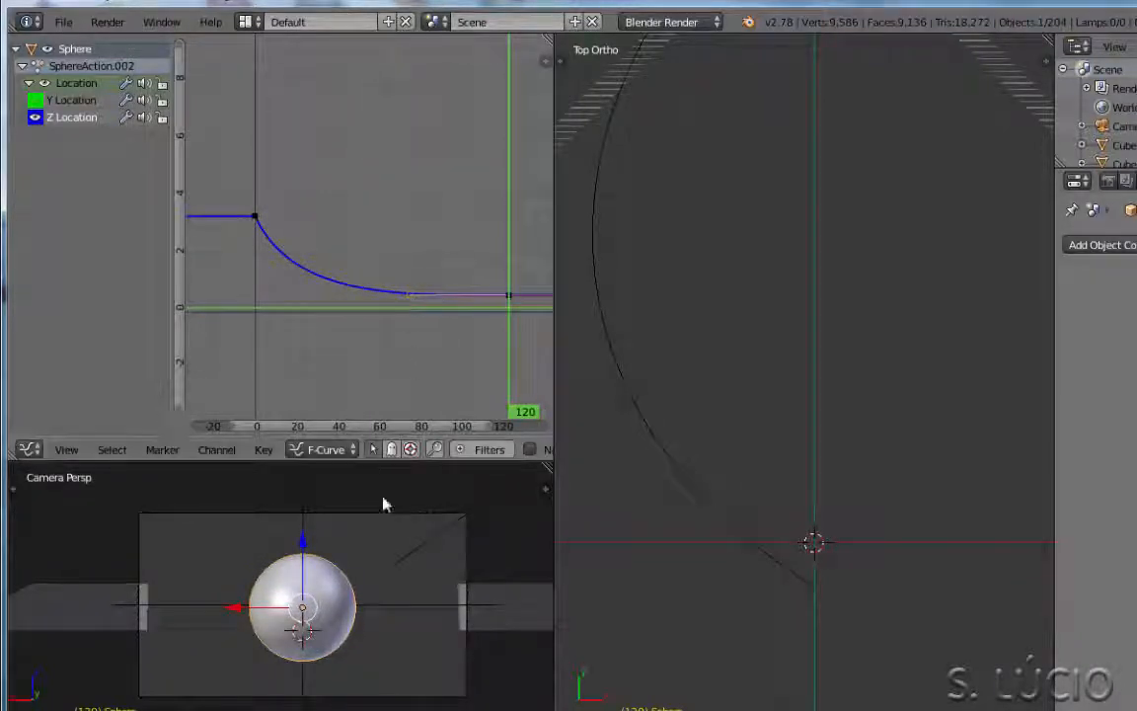
drag(502, 308, 466, 308)
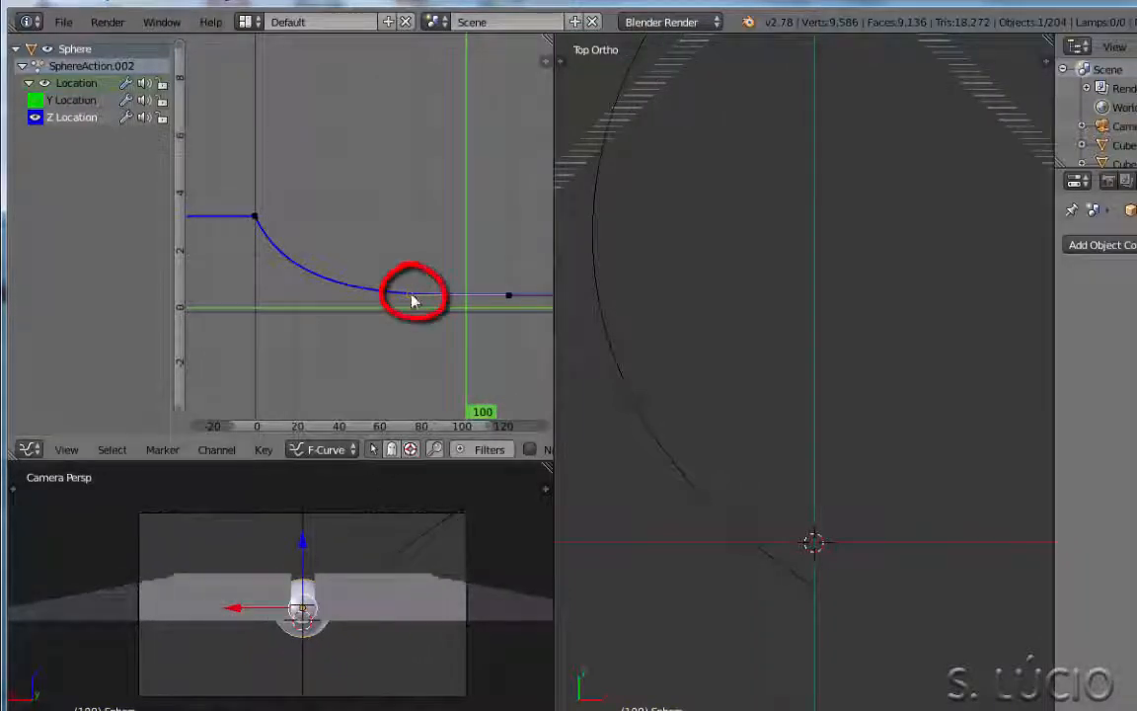
key(g)
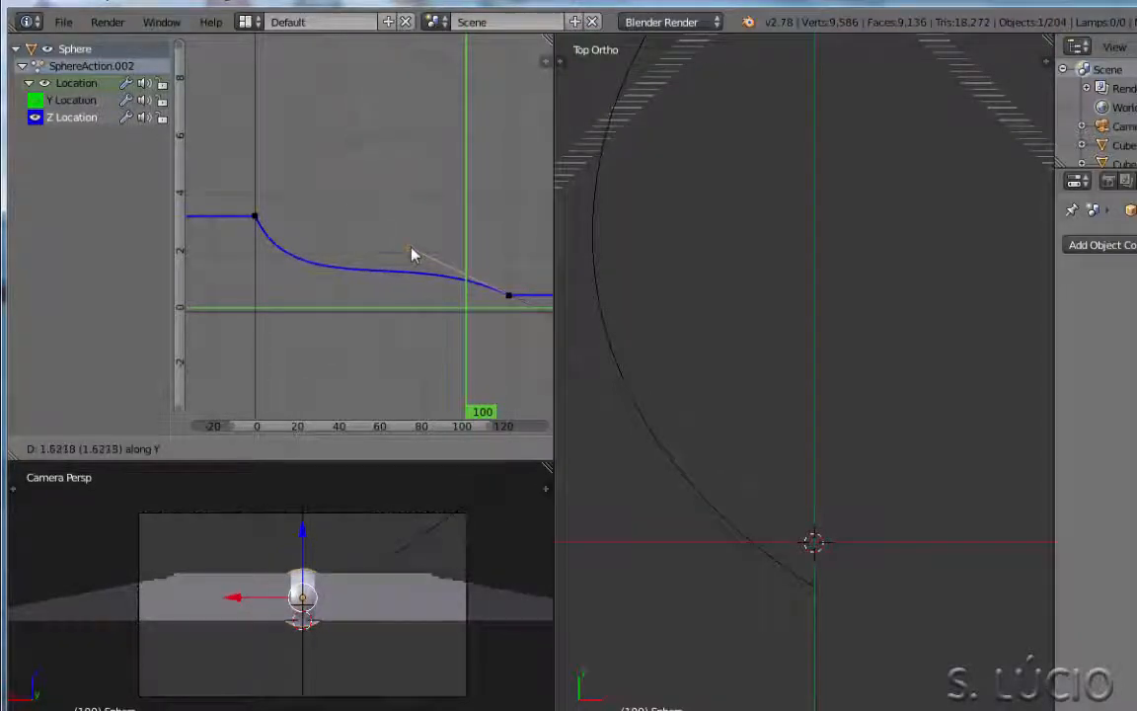
click(413, 254)
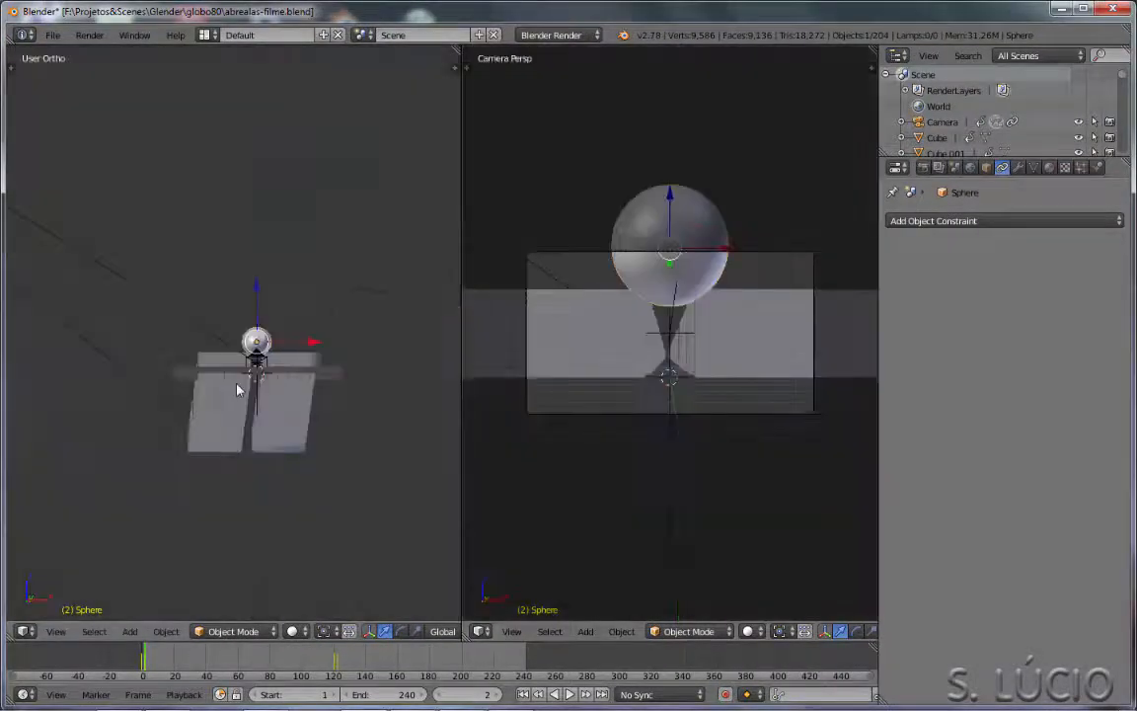
Preview the Sphere's animation from an angled 3D view and the camera view, ending at frame 7.
middle_drag(239, 388, 233, 437)
key(alt+a)
drag(182, 670, 153, 637)
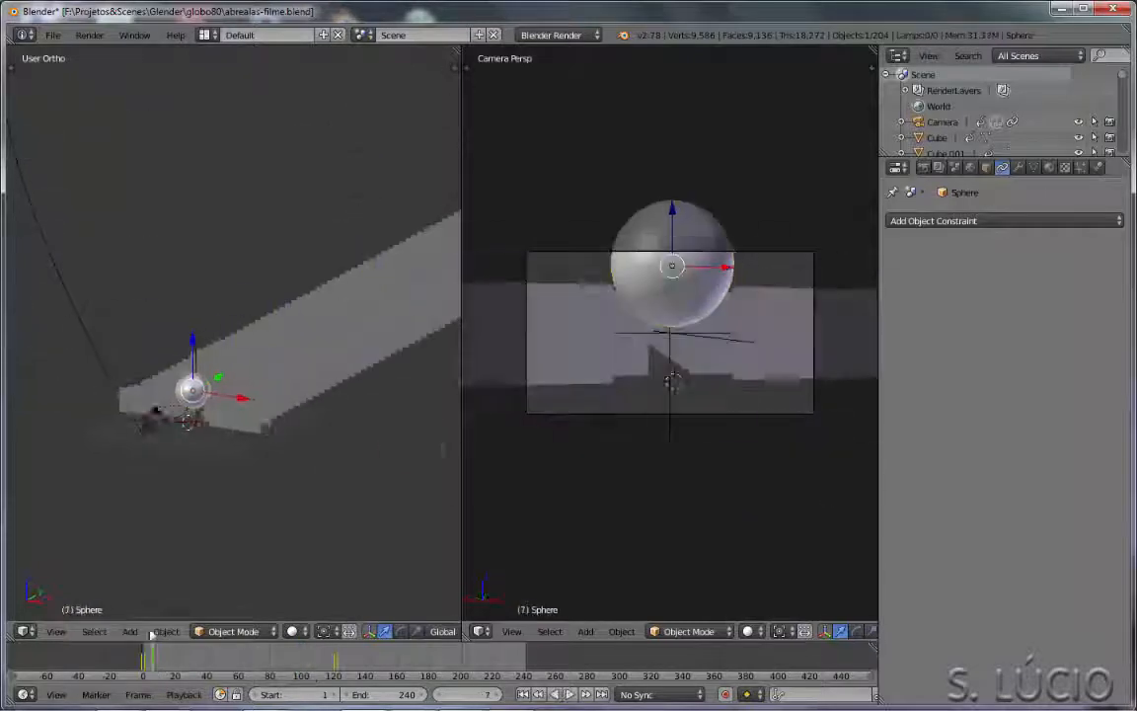
Give the front slab Cube.002 a new material and switch the render engine to Cycles Render.
scroll(197, 424, up, 7)
right_click(310, 409)
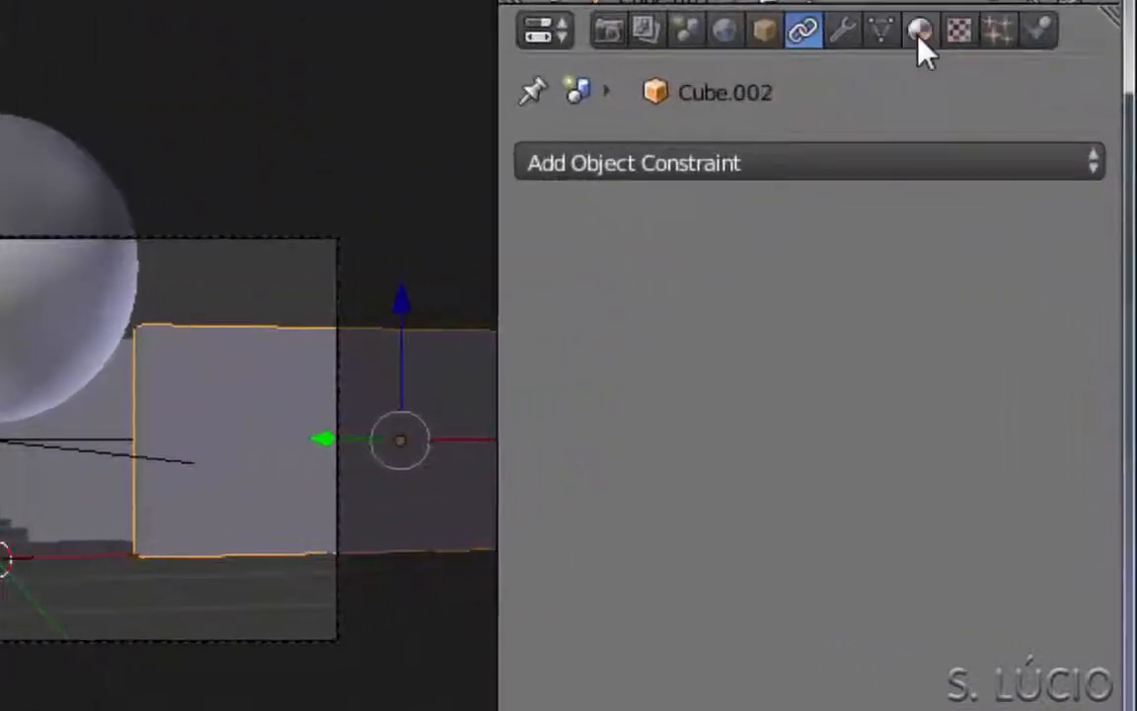
click(1049, 166)
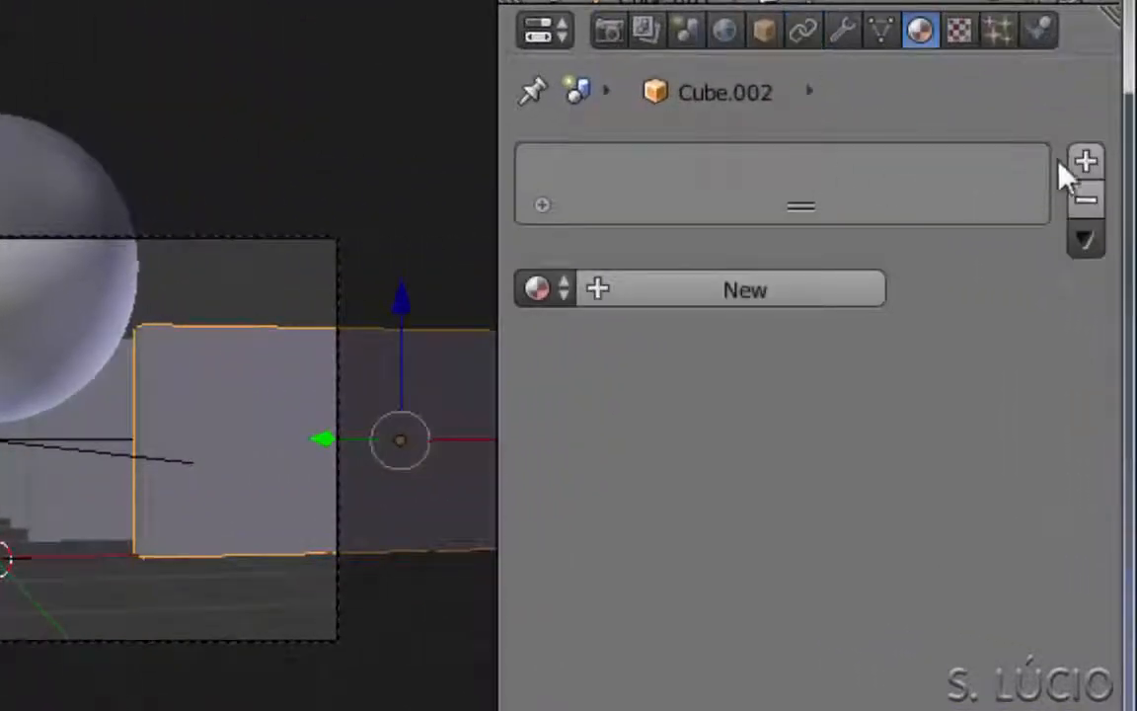
click(1084, 162)
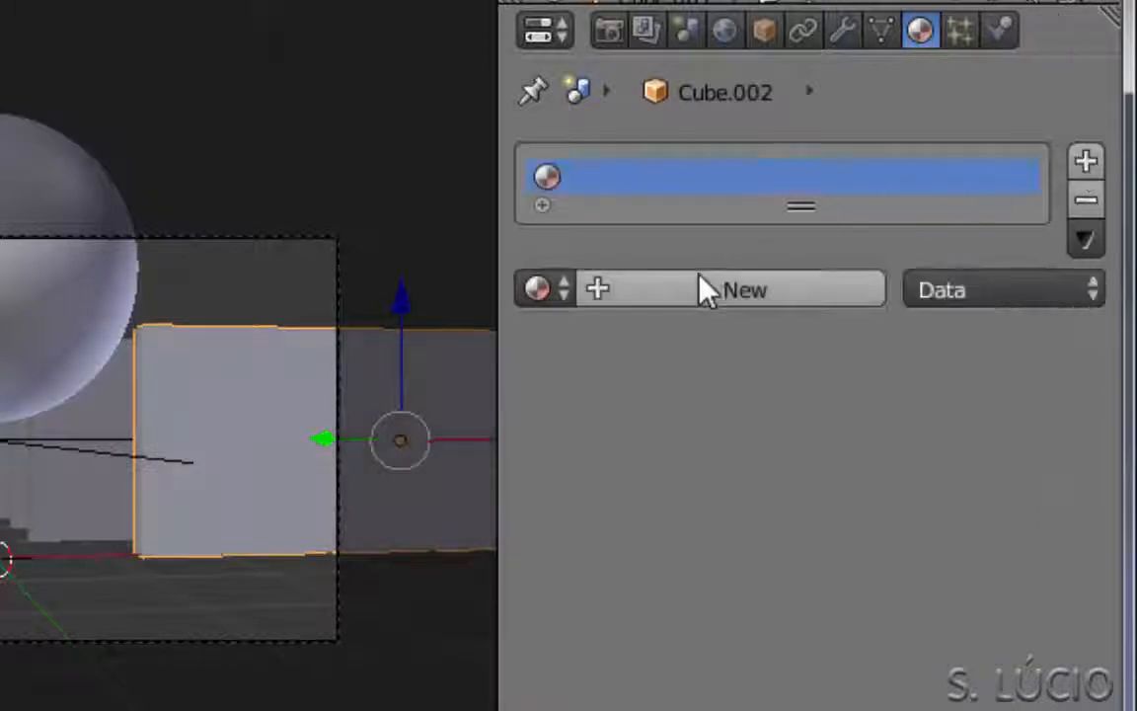
click(681, 301)
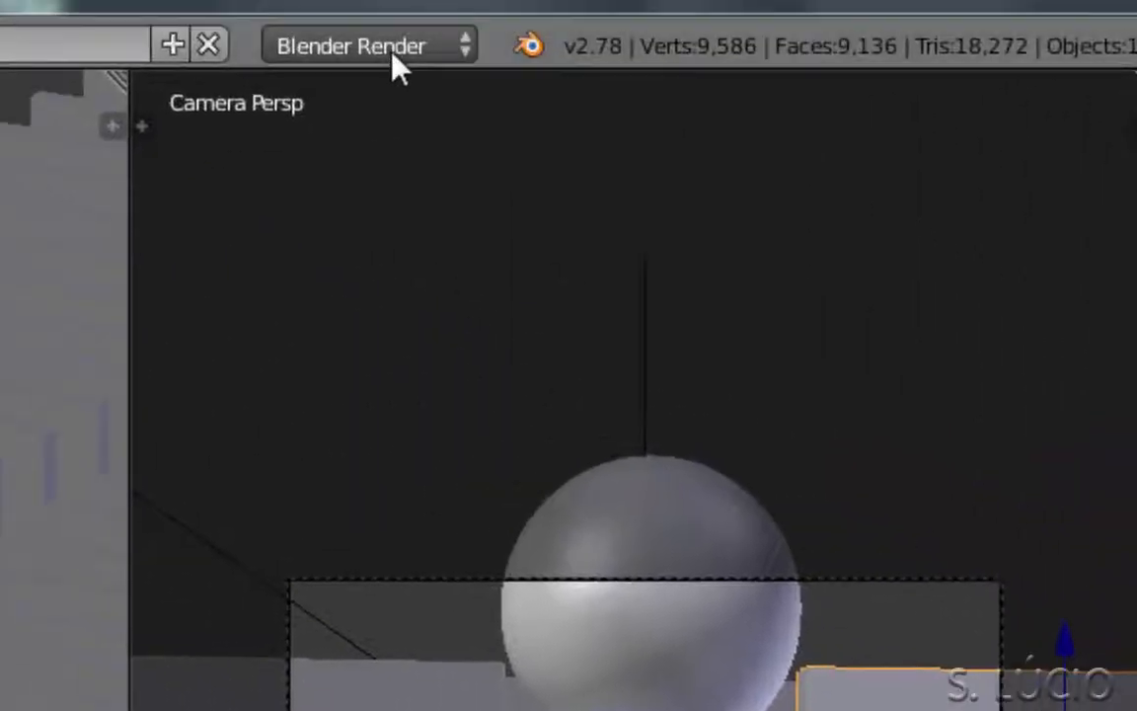
click(398, 65)
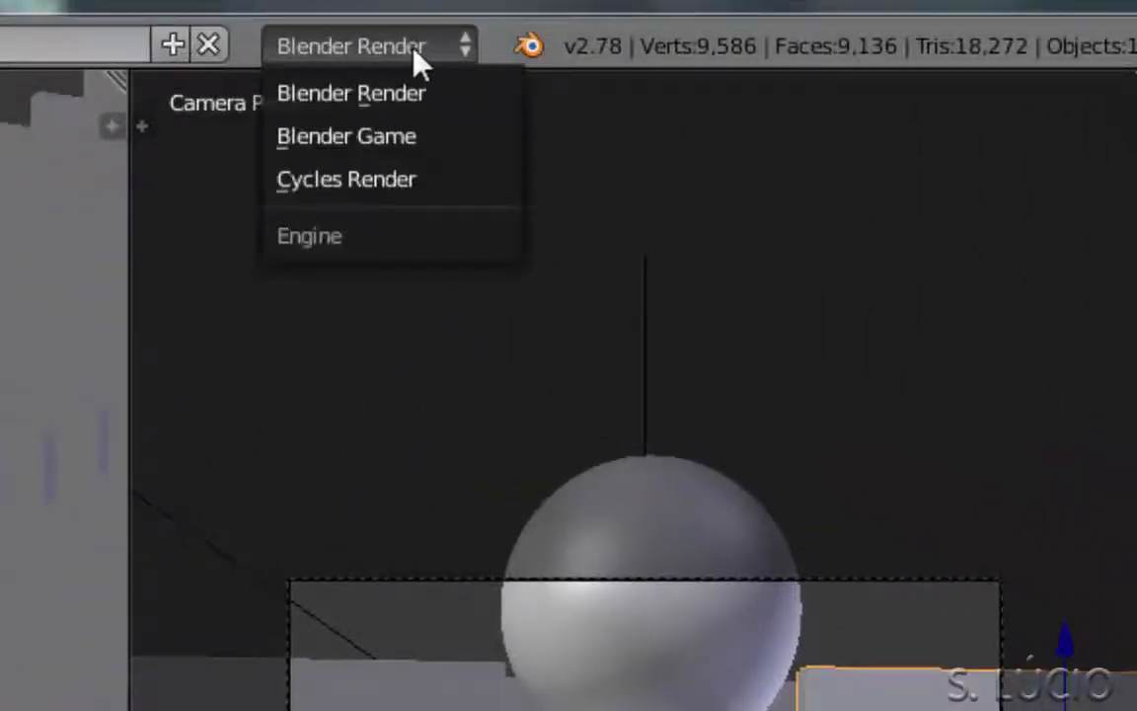
click(398, 186)
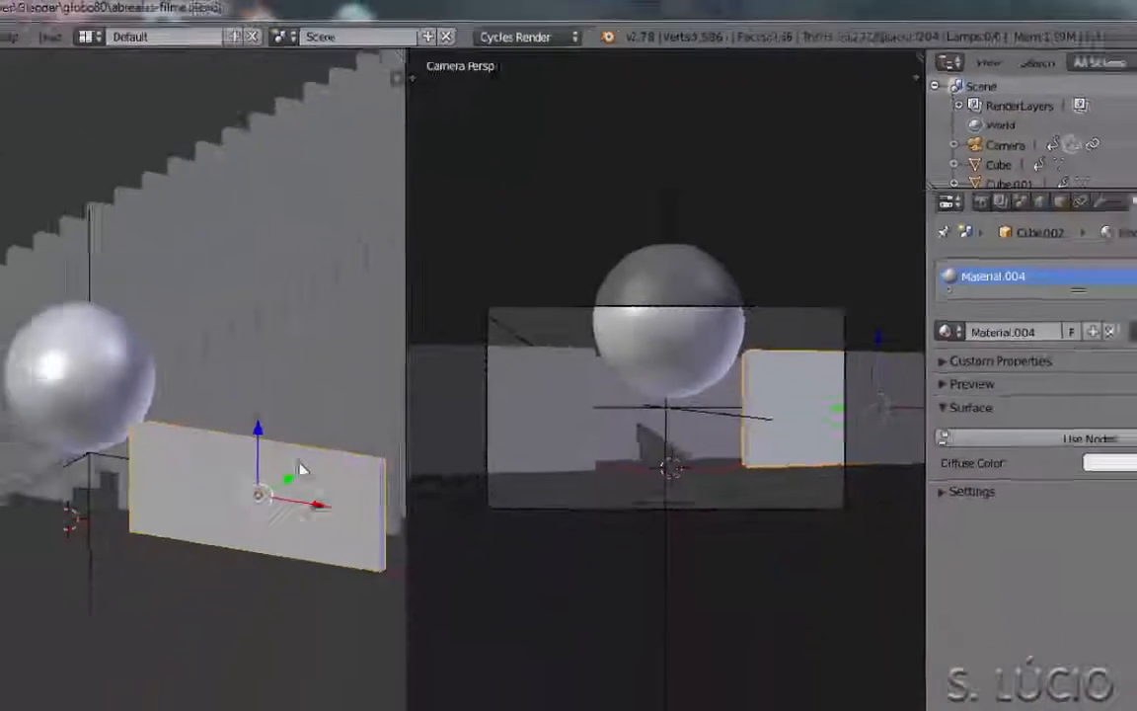
Move the Empty beside the front slabs to another layer.
middle_drag(297, 466, 304, 402)
scroll(304, 402, down, 3)
scroll(287, 413, down, 2)
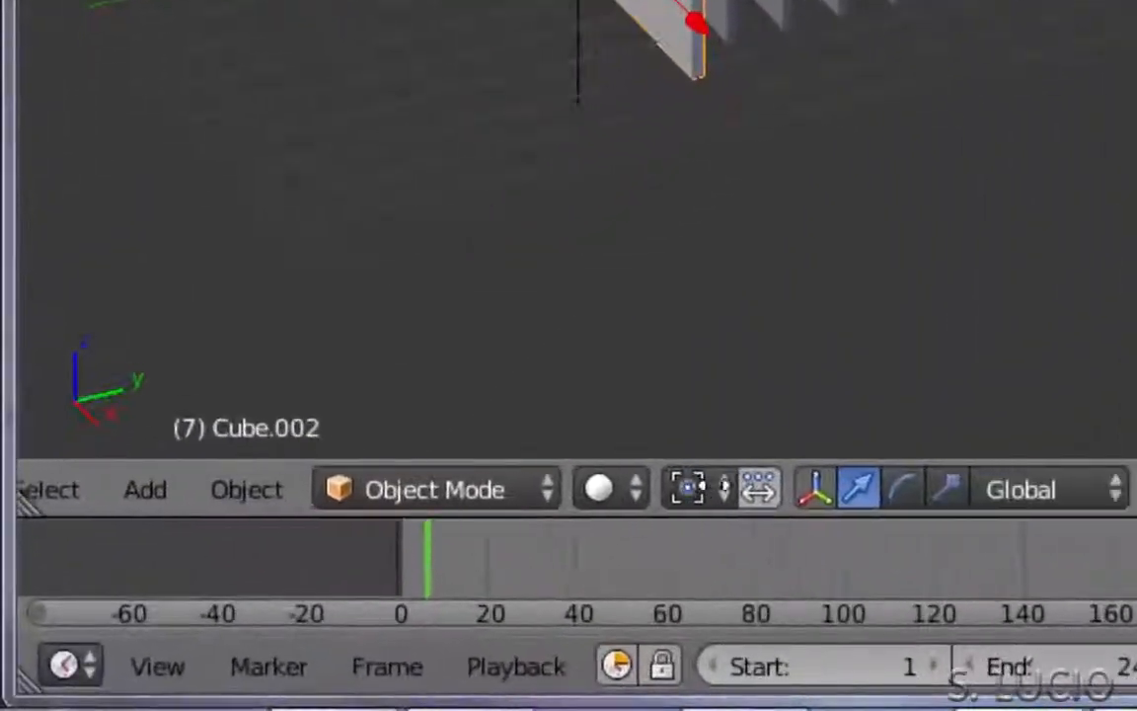
middle_drag(423, 472, 250, 464)
scroll(593, 486, up, 1)
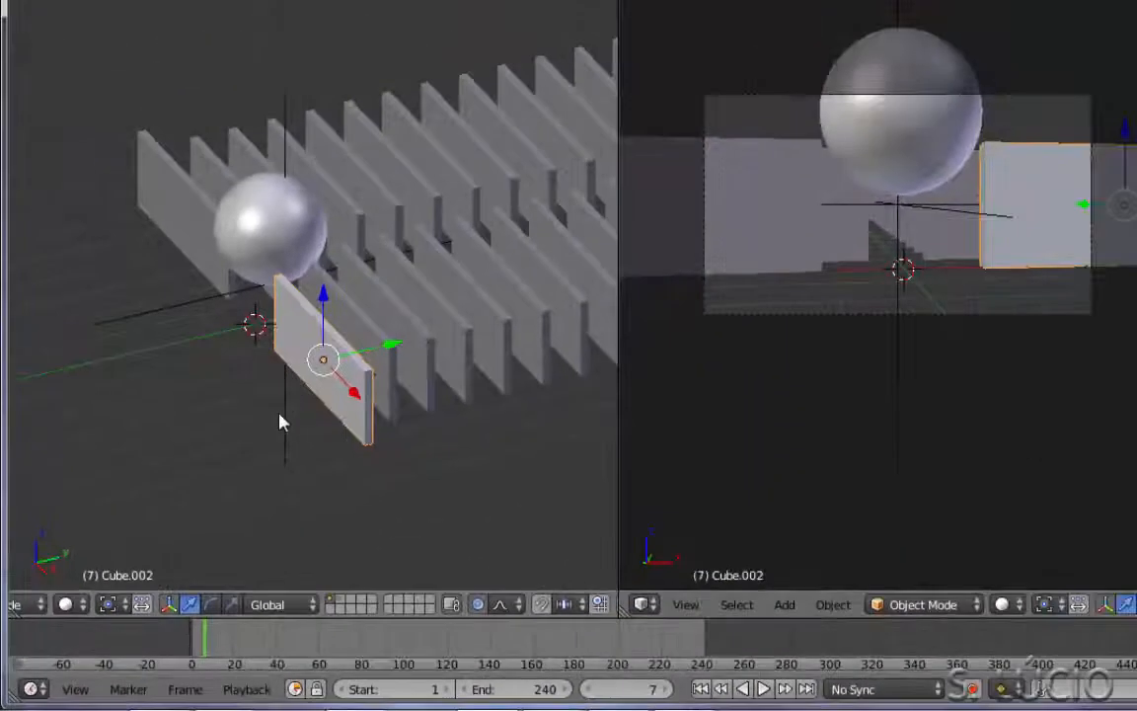
right_click(279, 423)
key(m)
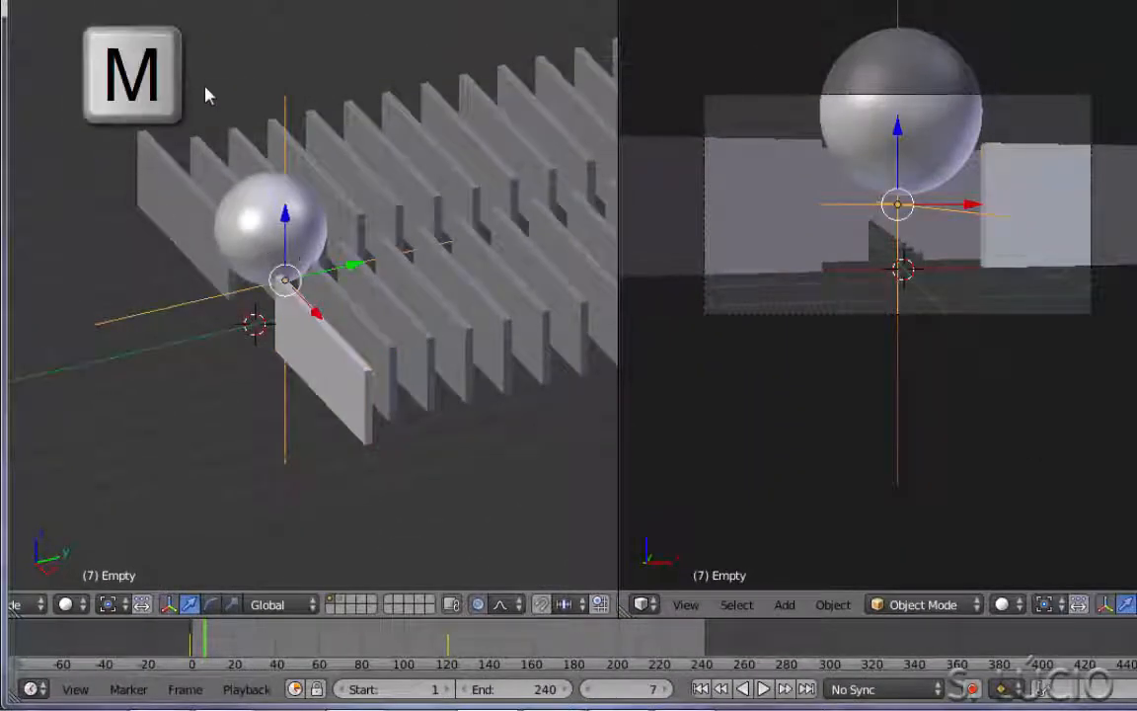
click(393, 126)
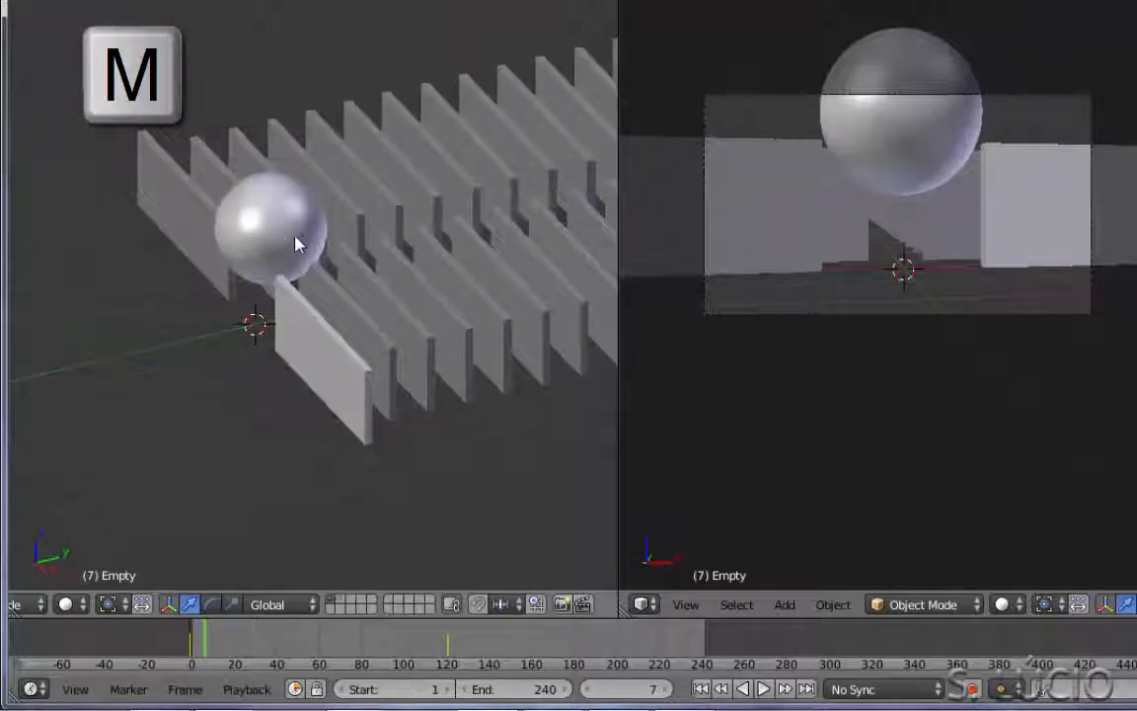
Move the Sphere to the second layer.
right_click(299, 242)
key(m)
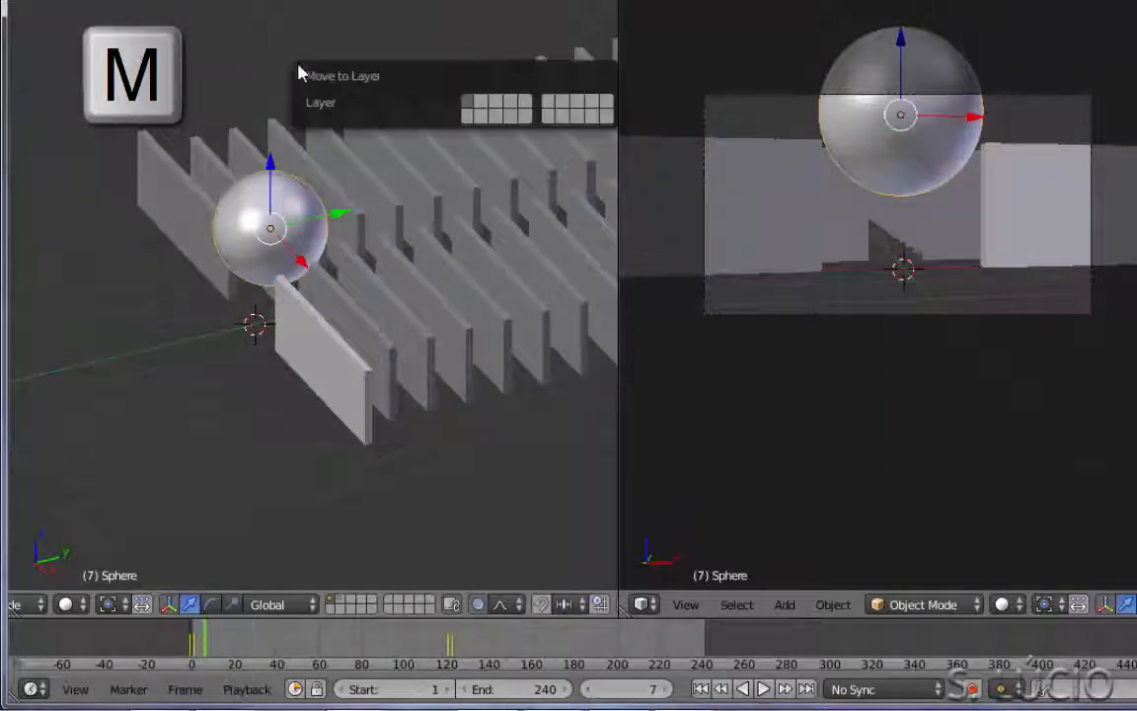
click(483, 104)
Select all the slabs with Cube.002 as the active object and copy its Material.004 to the others.
key(a)
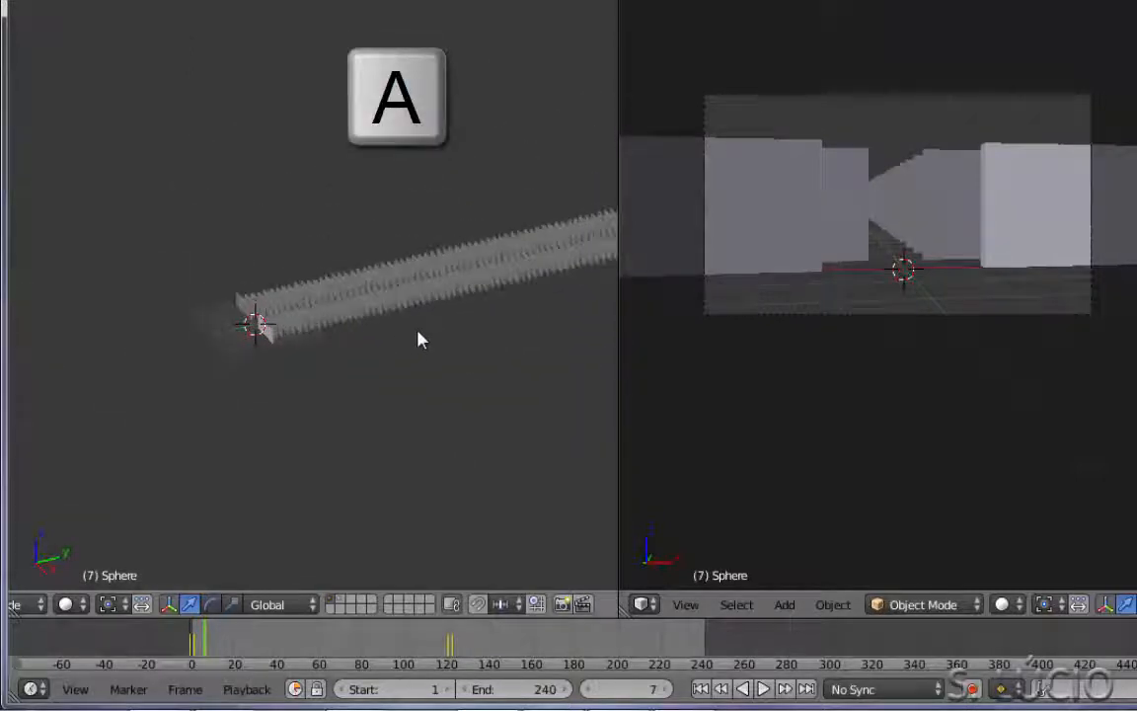
middle_drag(328, 351, 426, 322)
shift+right_click(346, 292)
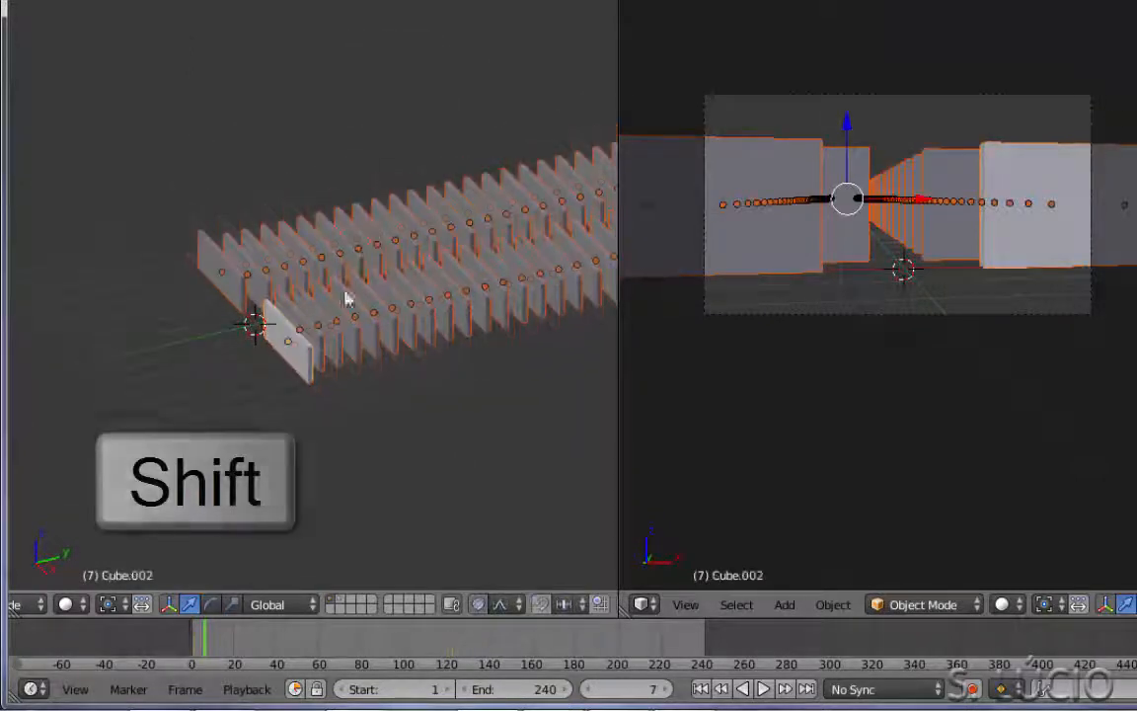
shift+right_click(302, 350)
shift+right_click(302, 355)
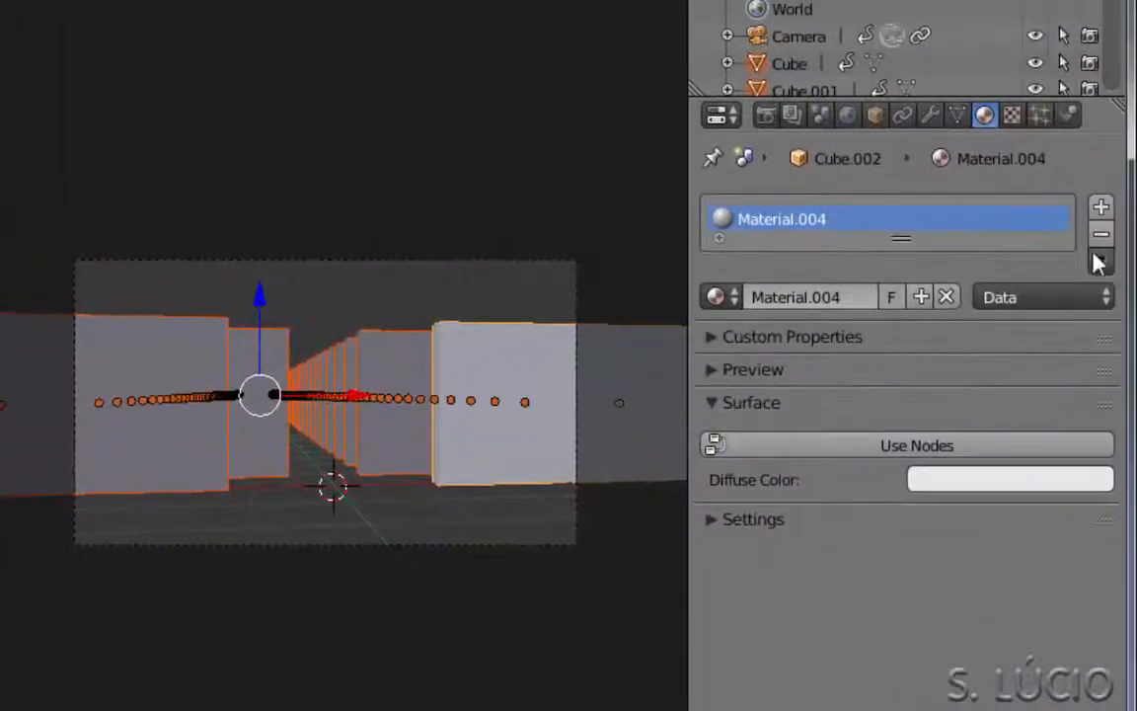
click(1100, 262)
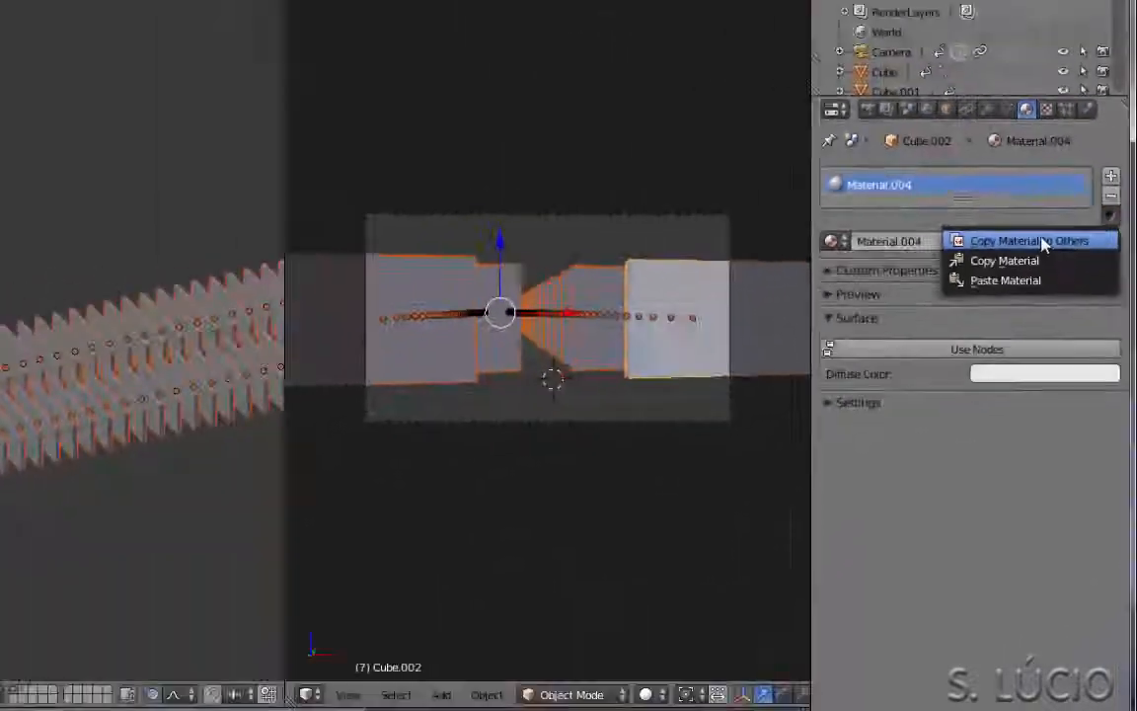
click(851, 314)
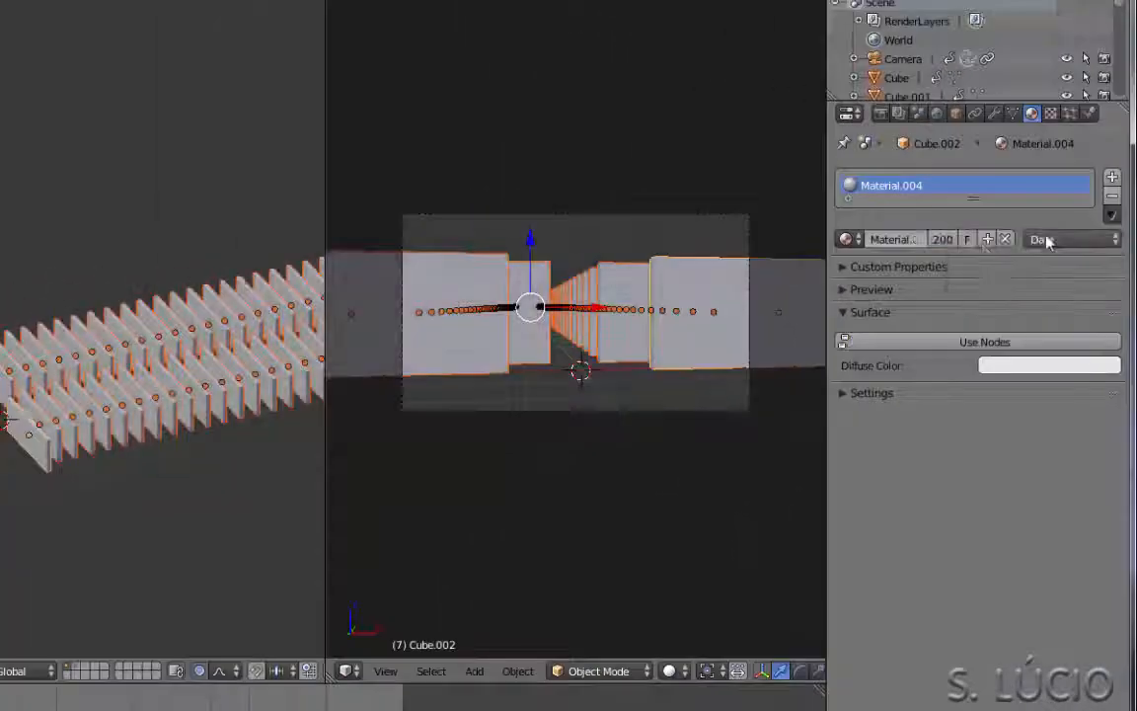
Brighten the diffuse color of the slabs' shared Material.004 and deselect all objects.
scroll(118, 371, down, 4)
middle_drag(118, 370, 218, 359)
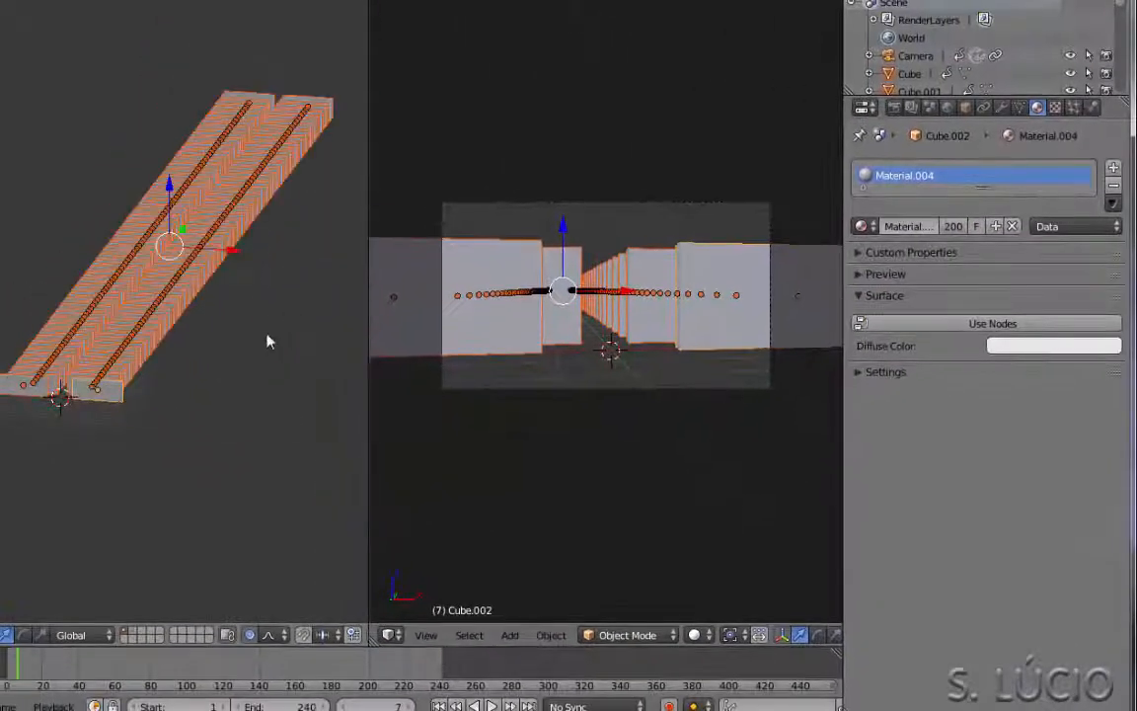
scroll(218, 360, up, 2)
click(1023, 347)
drag(1024, 216, 1019, 171)
scroll(237, 419, down, 2)
mouse_move(237, 425)
middle_down()
mouse_move(243, 372)
mouse_move(257, 429)
middle_up()
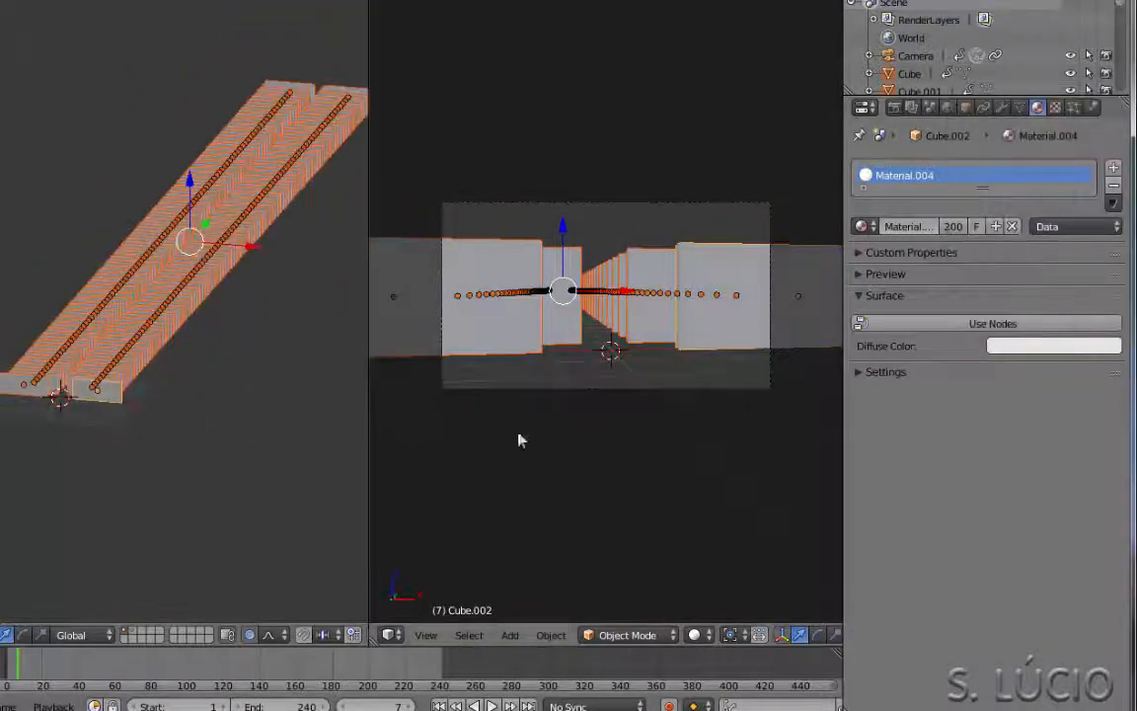
middle_drag(520, 439, 506, 477)
scroll(505, 476, down, 3)
shift+middle_drag(602, 421, 450, 444)
key(a)
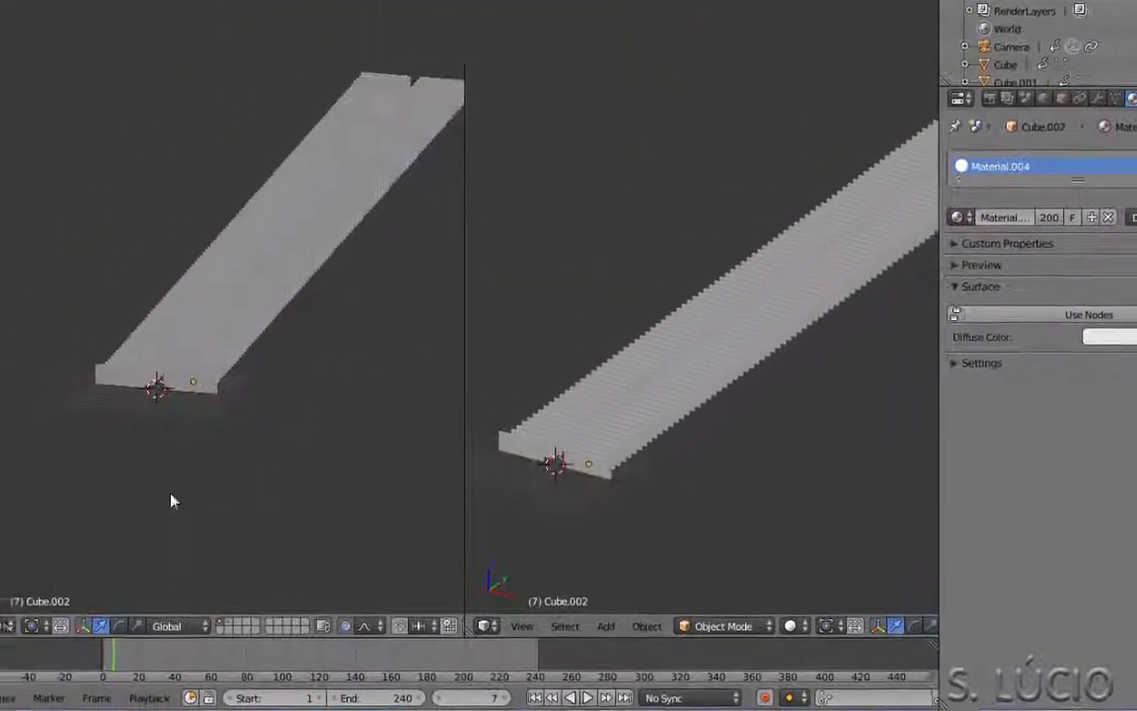
Turn one of the 3D views into a Node Editor and enable nodes for the slabs' material.
middle_drag(62, 620, 380, 643)
click(29, 620)
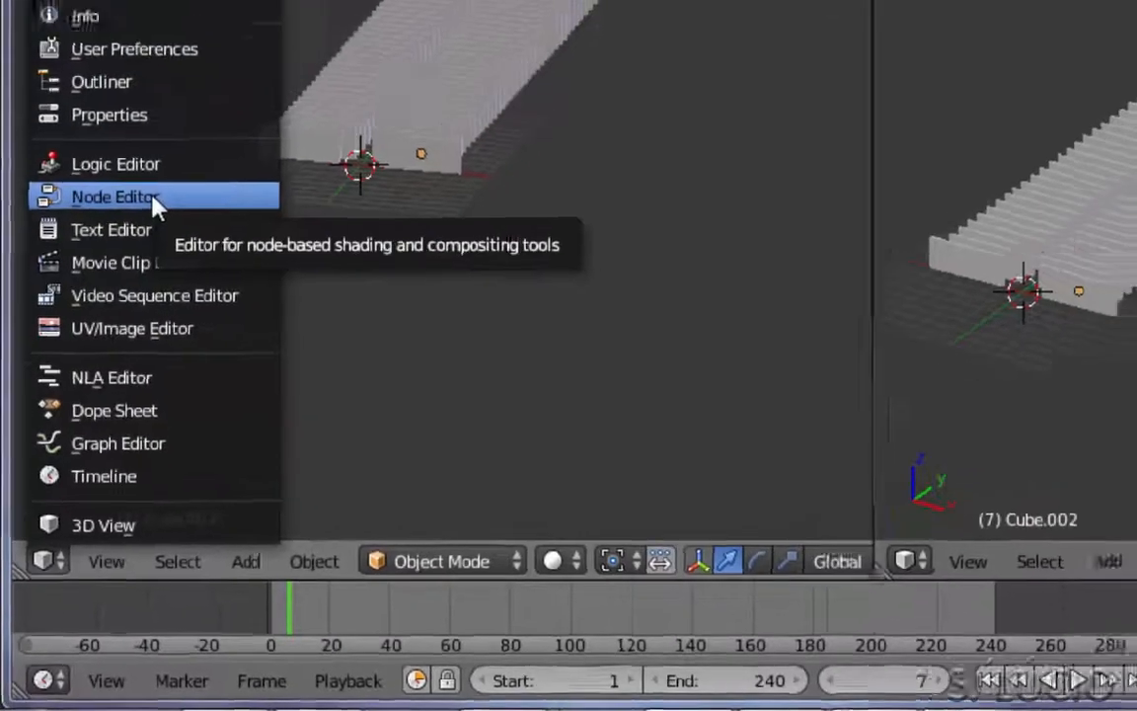
click(174, 126)
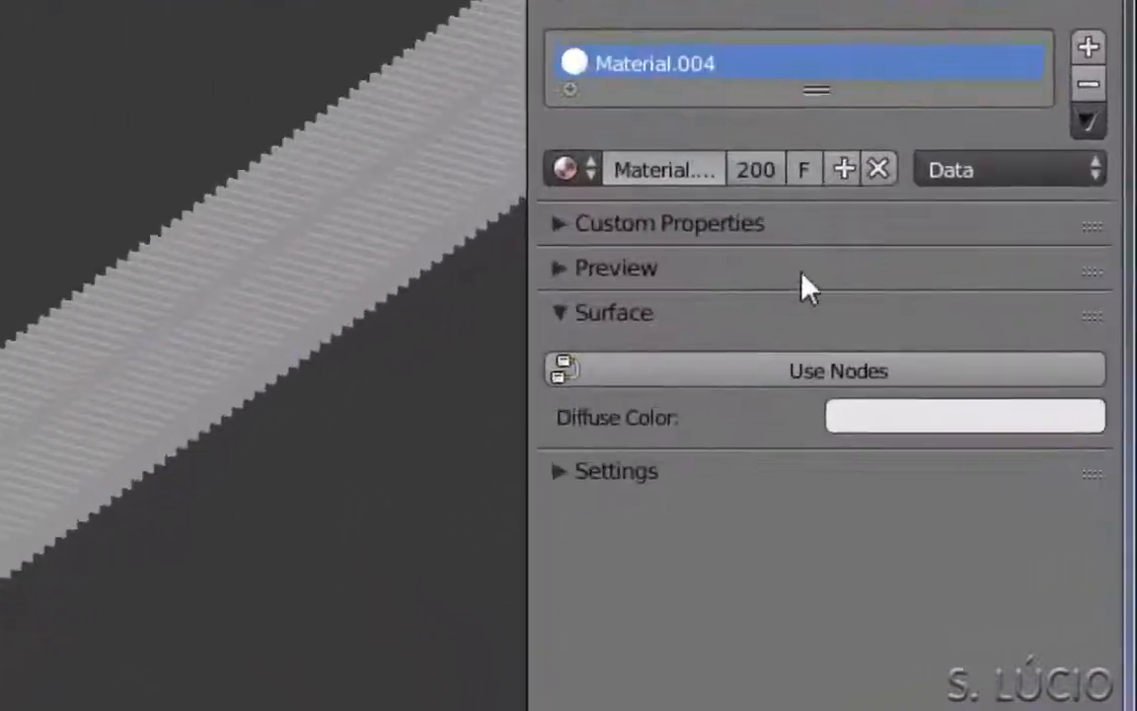
click(822, 386)
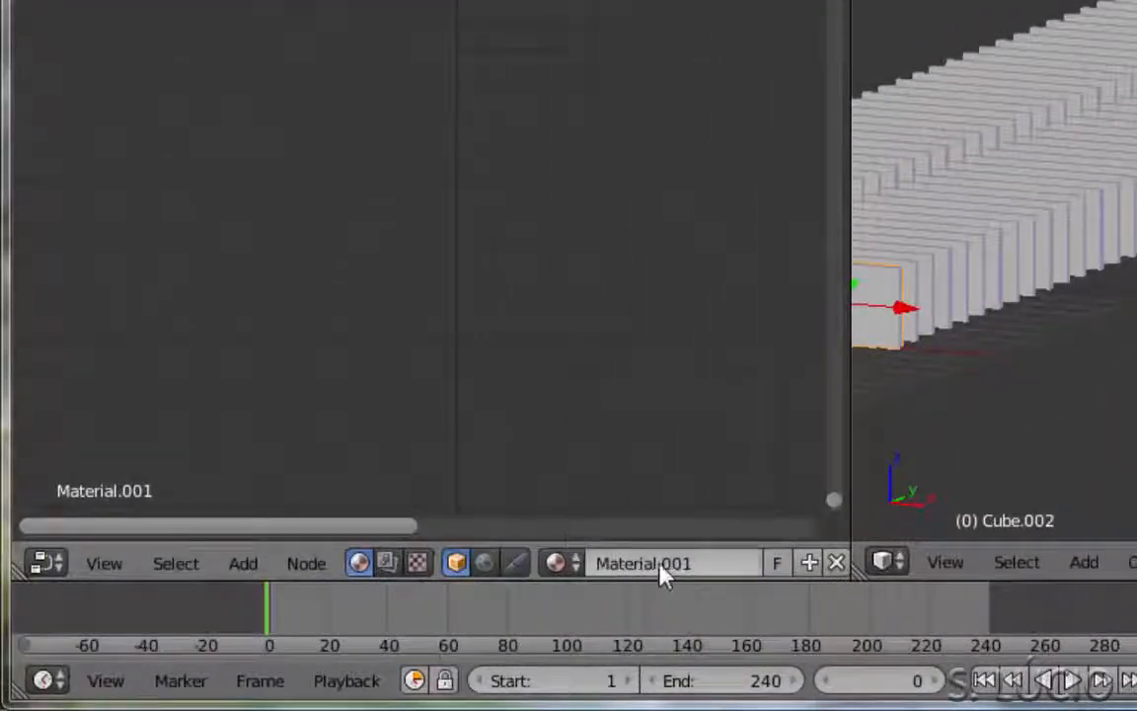
scroll(659, 570, down, 6)
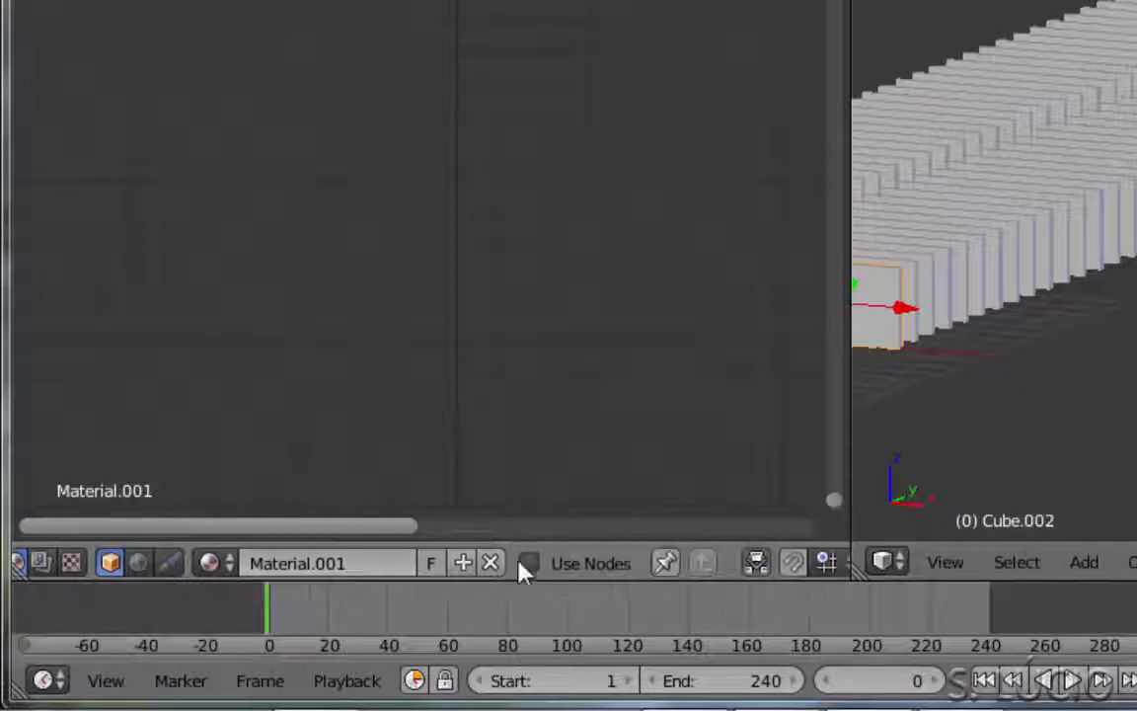
click(529, 563)
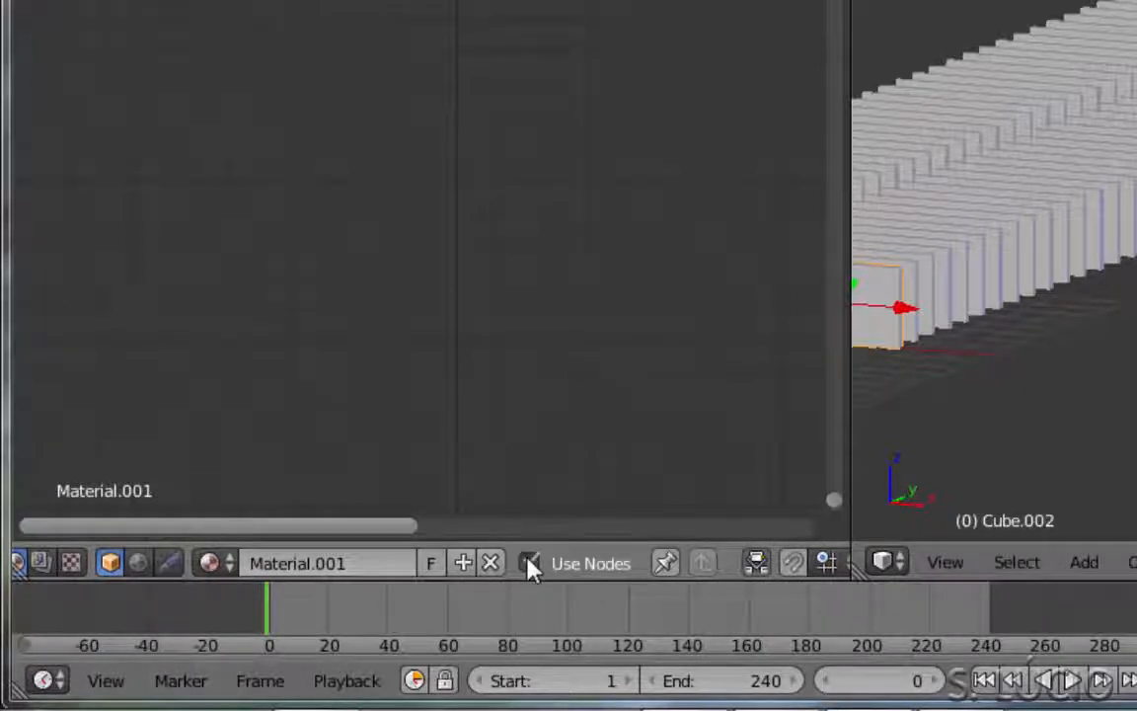
Add a ColorRamp converter node to Material.004 and place it before the Diffuse BSDF node.
middle_drag(340, 130, 323, 227)
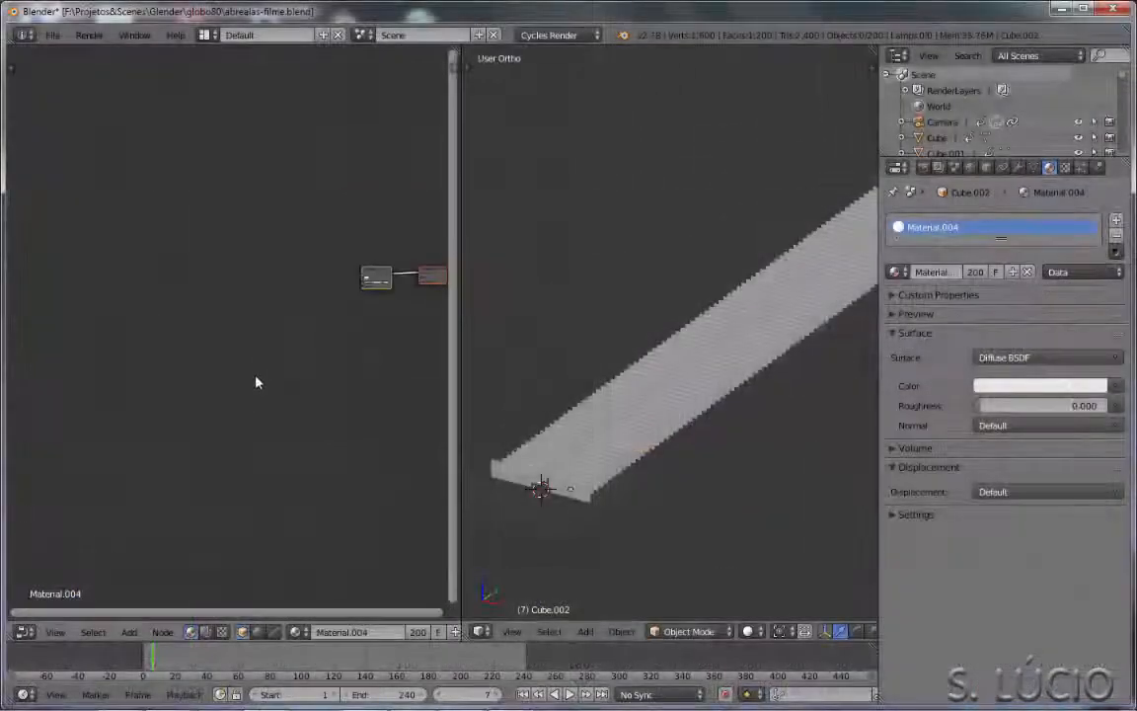
scroll(171, 404, up, 6)
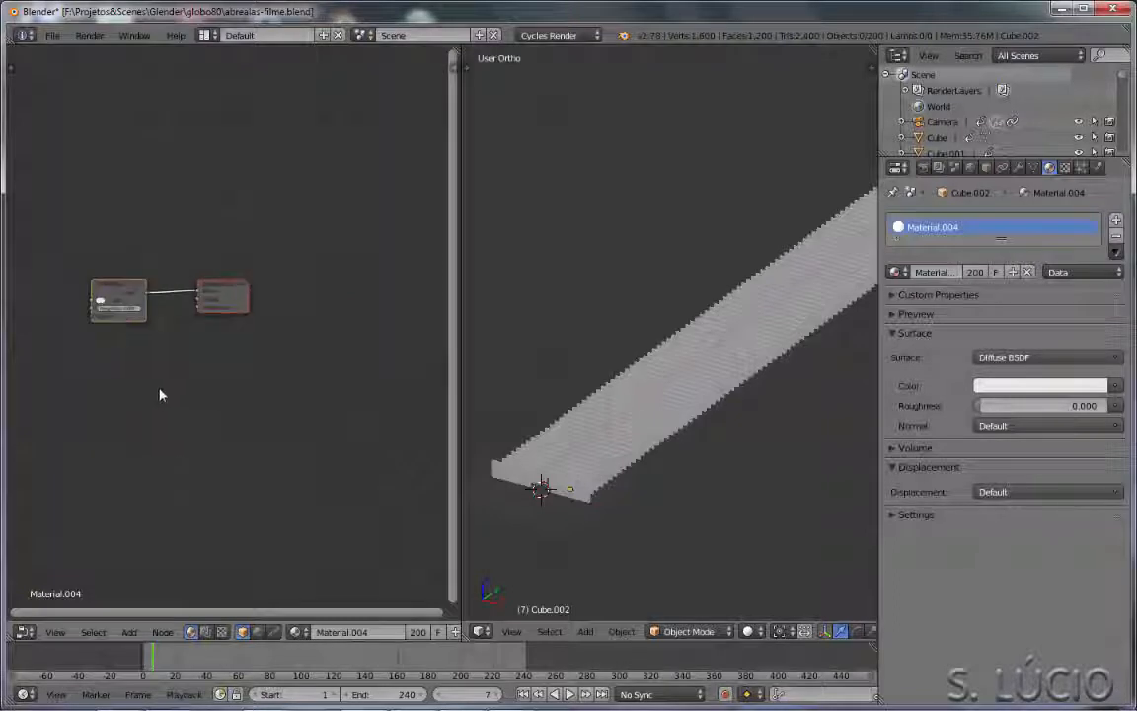
scroll(217, 413, down, 2)
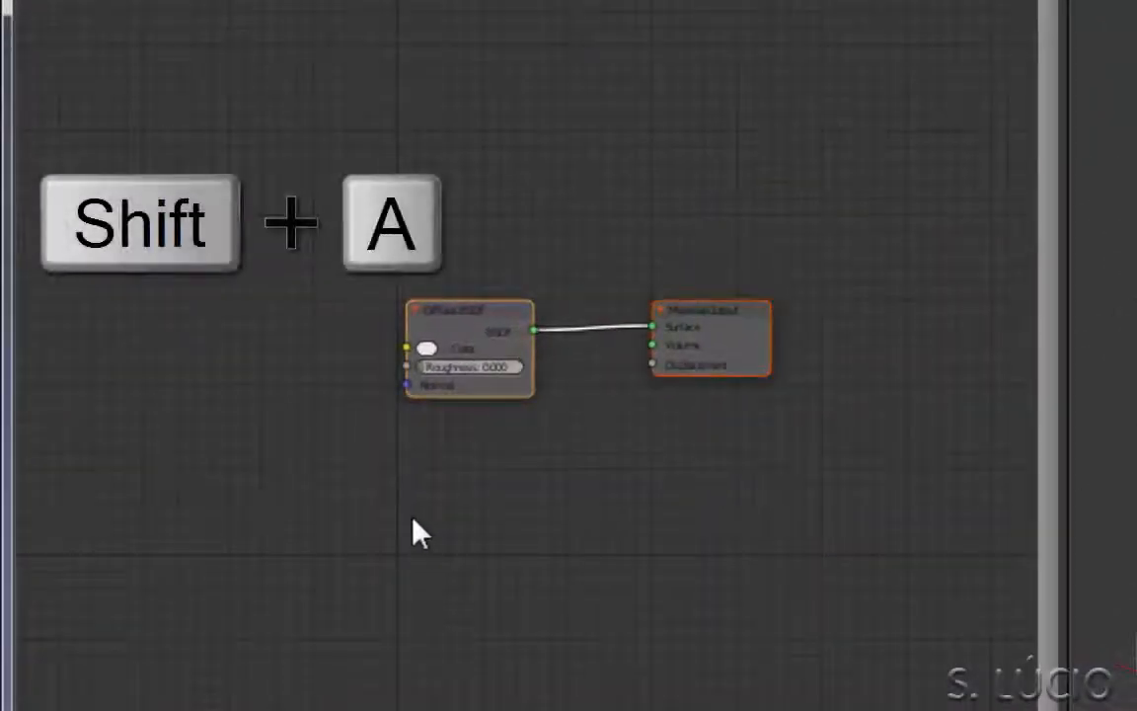
key(shift+a)
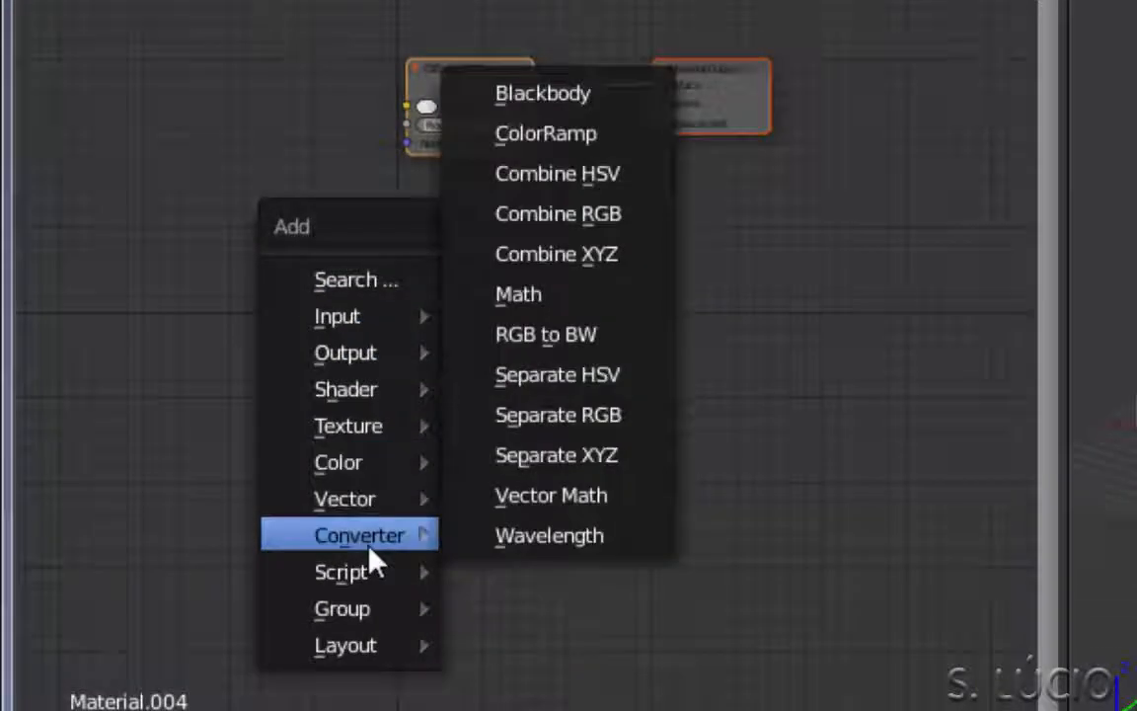
click(550, 143)
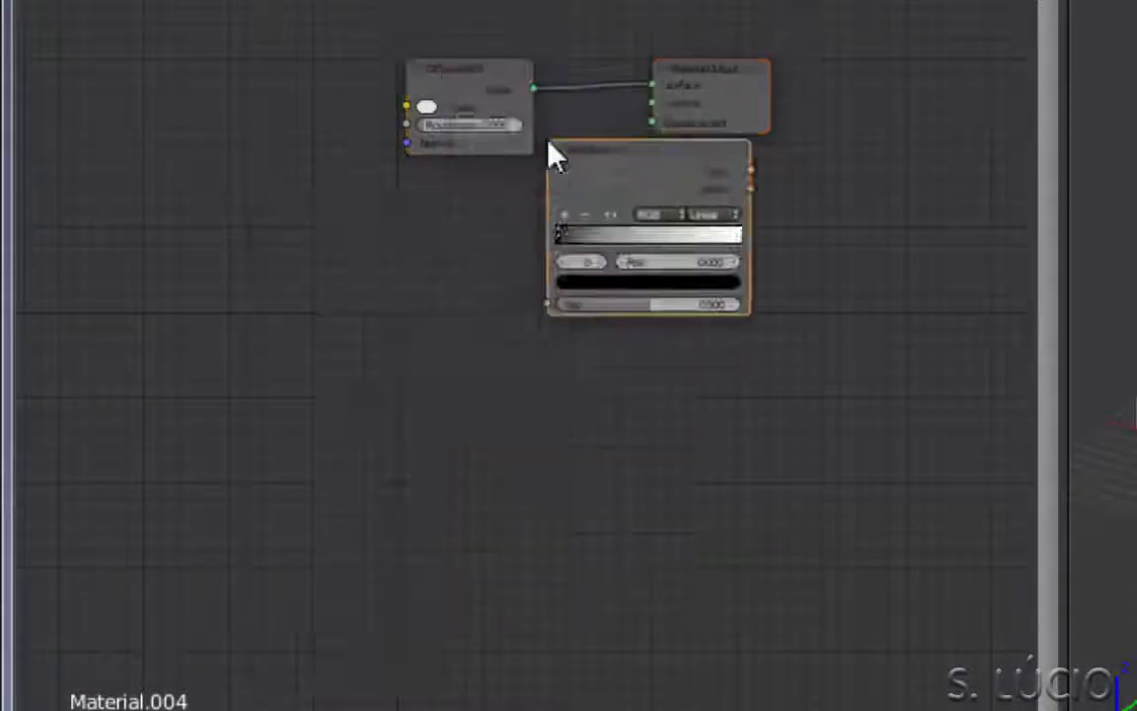
click(119, 56)
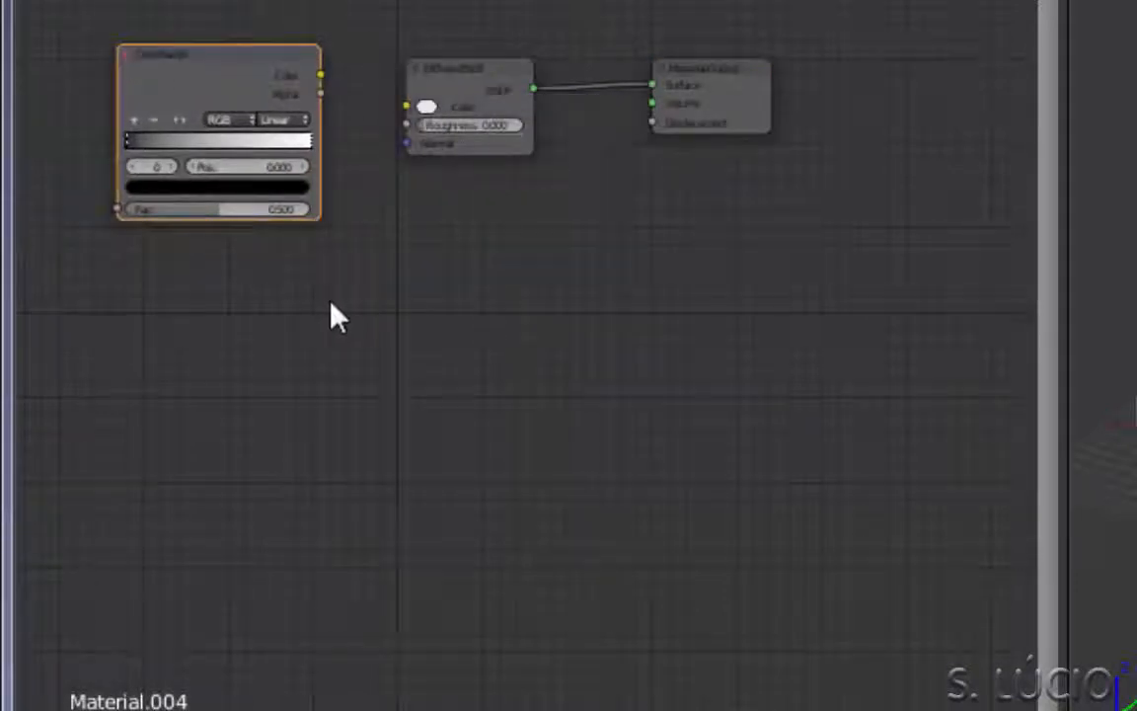
Connect the ColorRamp's Color output to the Color input of the Diffuse BSDF.
middle_drag(330, 317, 616, 307)
scroll(624, 271, up, 2)
drag(615, 83, 709, 128)
Set the ColorRamp's first color stop to red with R 1.000, G 0.019 and B 0.000.
scroll(632, 286, down, 1)
scroll(617, 292, up, 4)
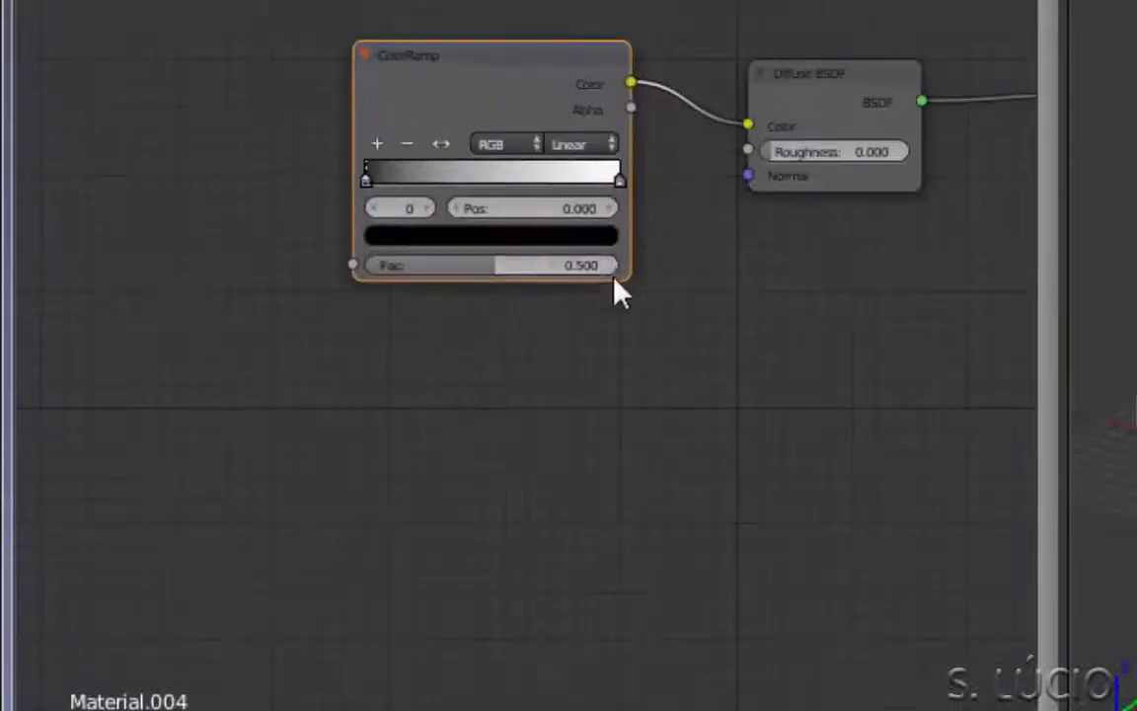
middle_drag(453, 292, 464, 104)
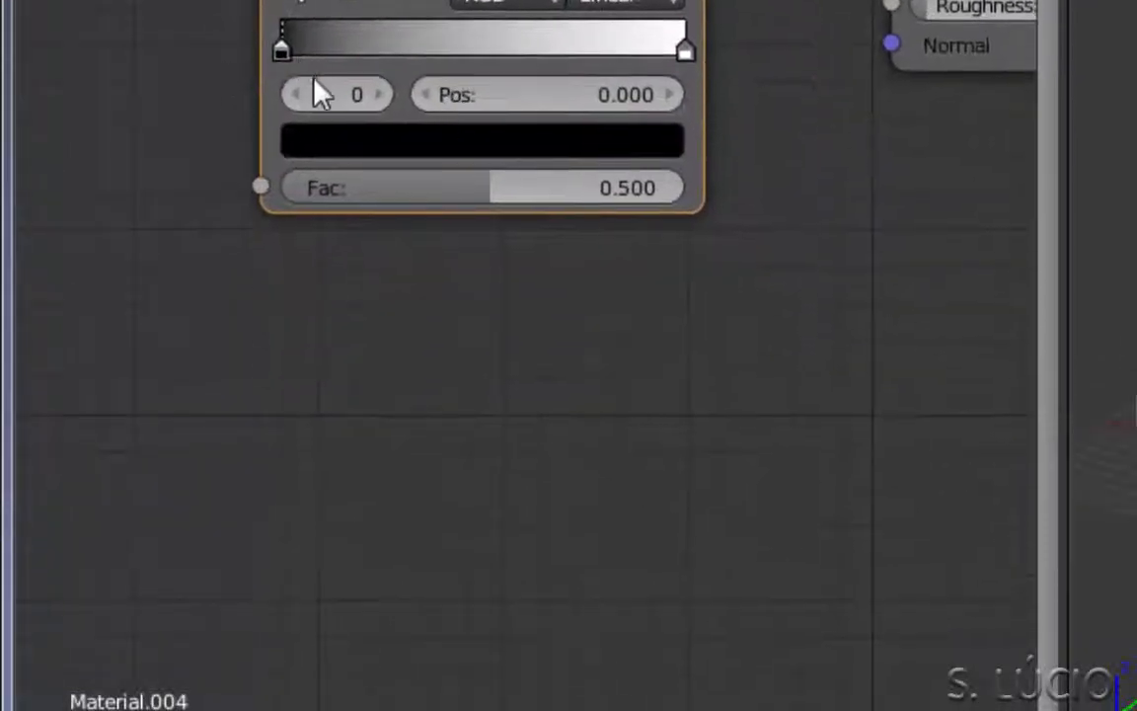
middle_drag(412, 157, 419, 483)
click(419, 482)
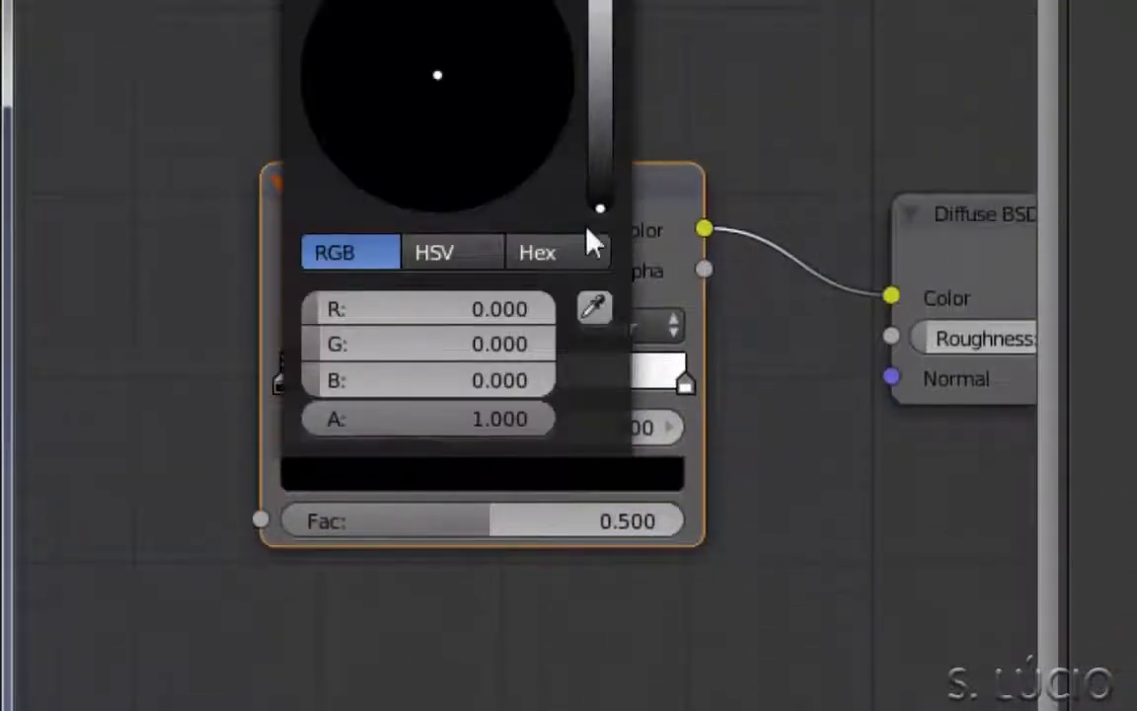
drag(600, 207, 600, 0)
drag(438, 74, 417, 212)
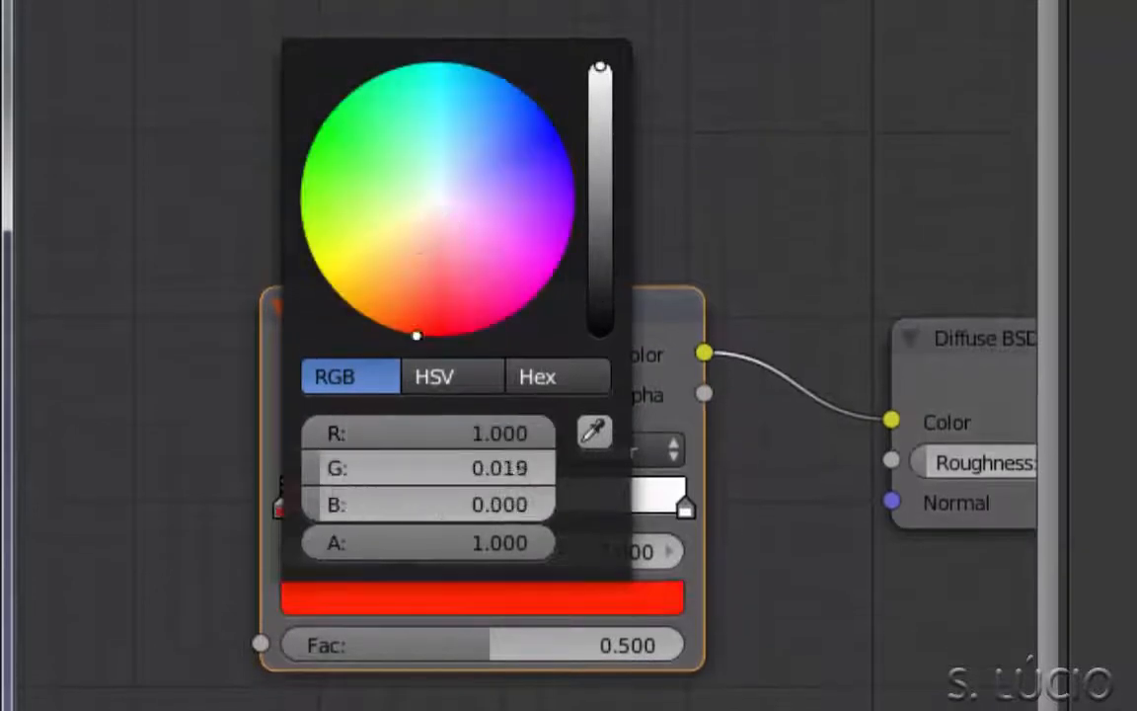
Set the ColorRamp's end stop at position 1.000 to a pinkish red.
click(685, 508)
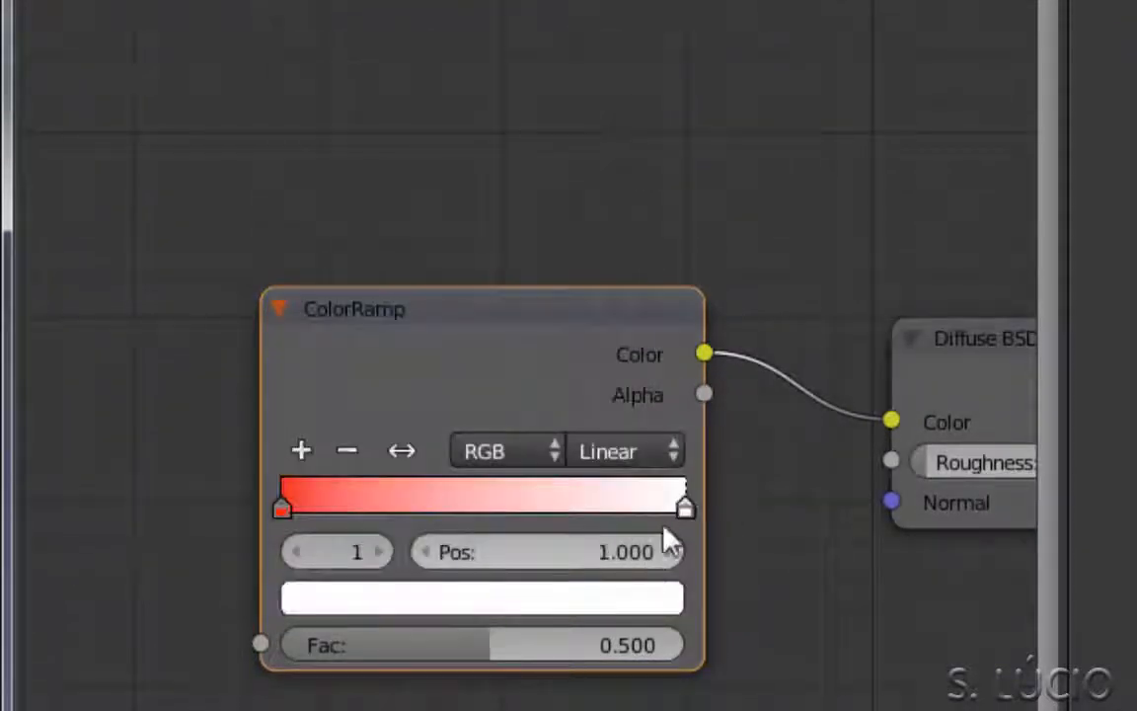
click(631, 600)
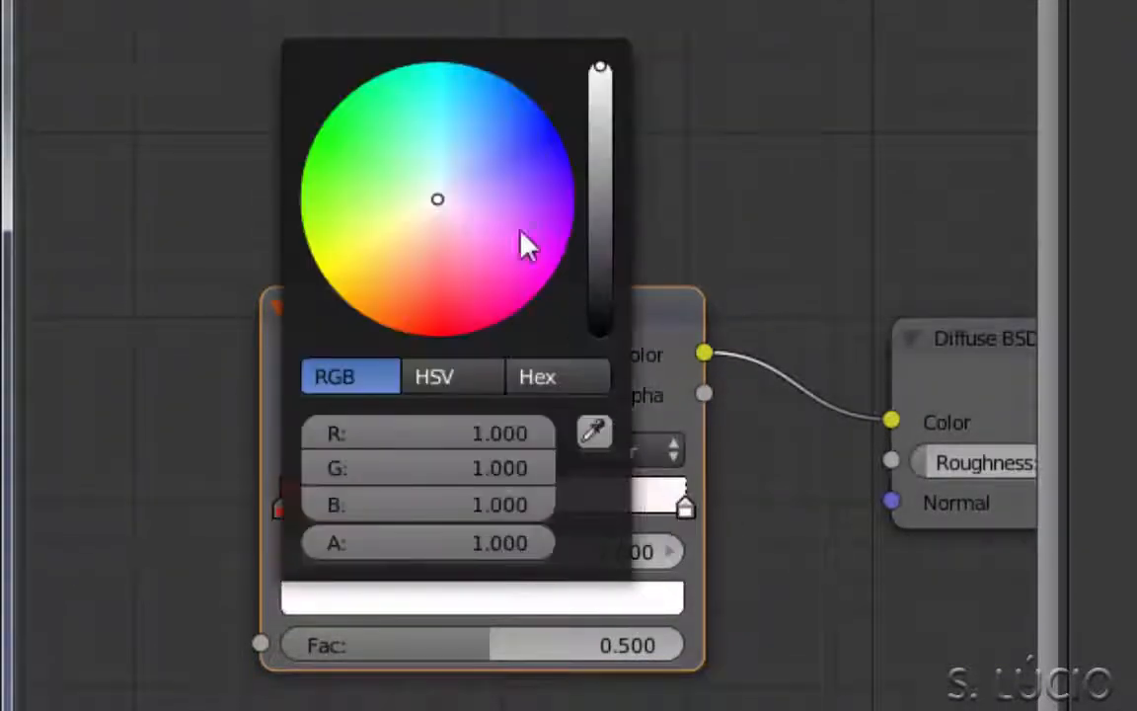
mouse_move(443, 207)
mouse_down()
mouse_move(450, 294)
mouse_move(474, 327)
mouse_up()
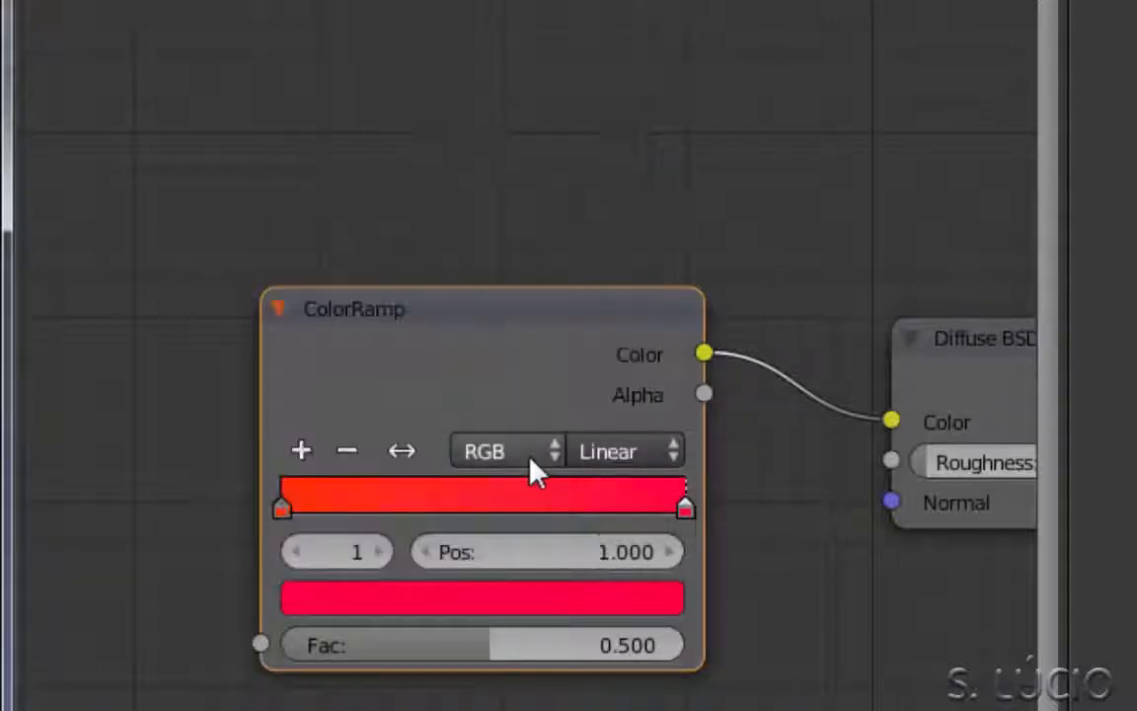
Set the ColorRamp's color mode to HSL and its interpolation to Far.
click(530, 461)
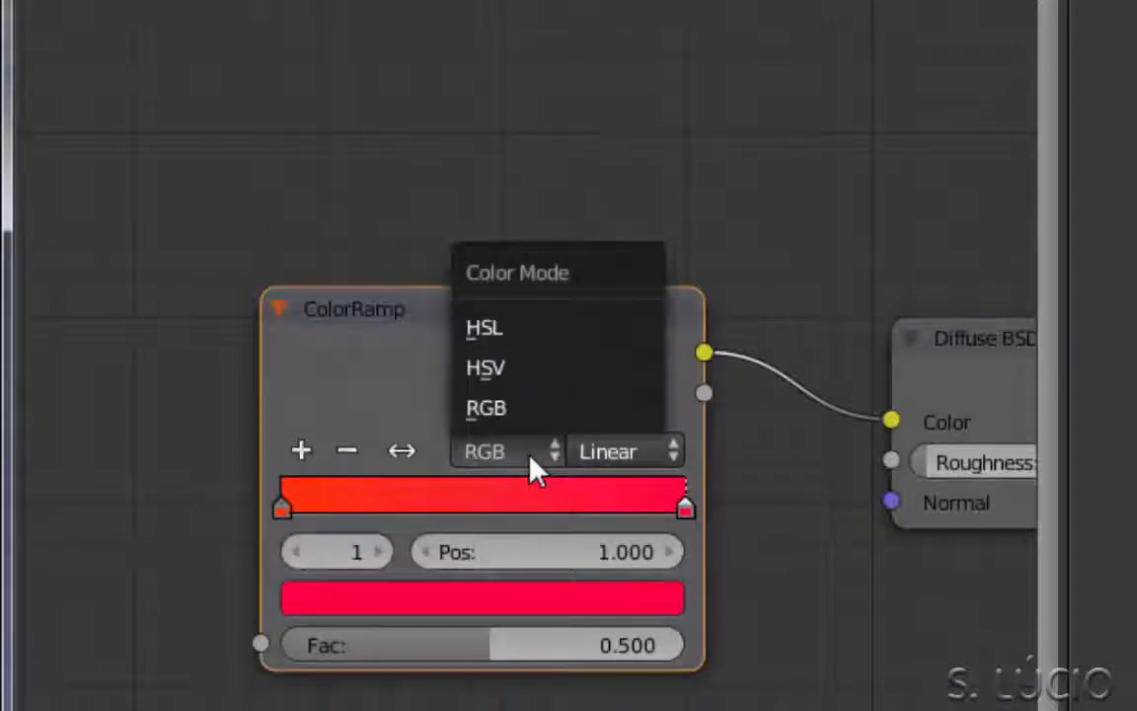
click(570, 334)
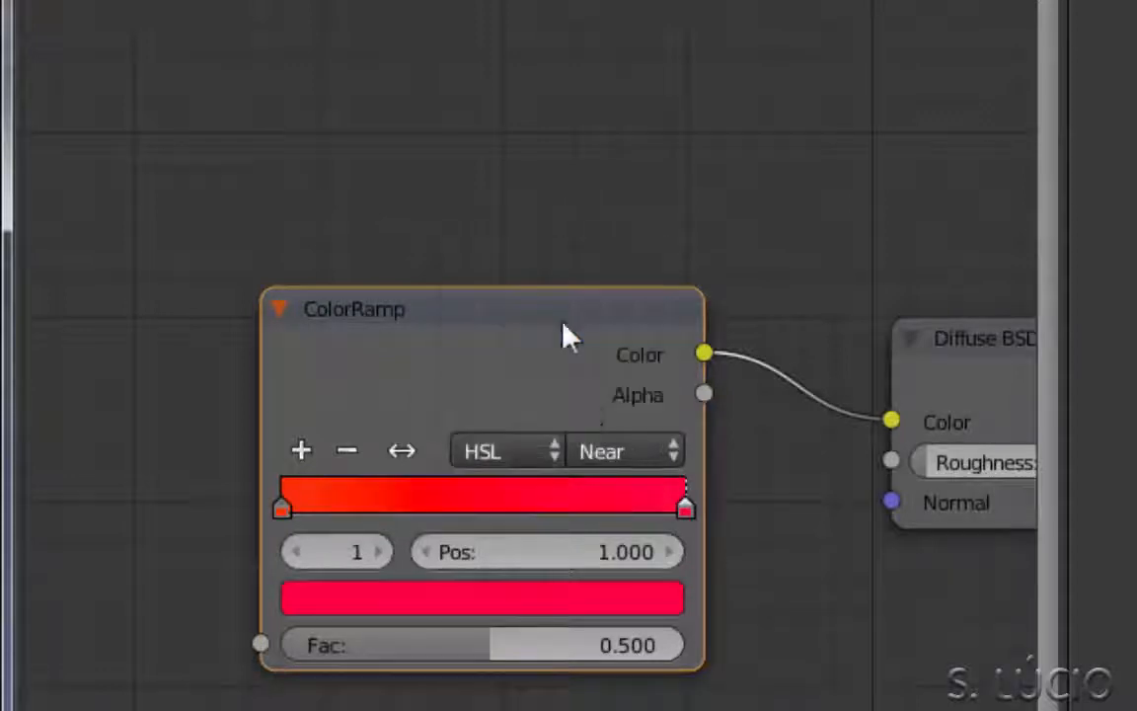
click(614, 460)
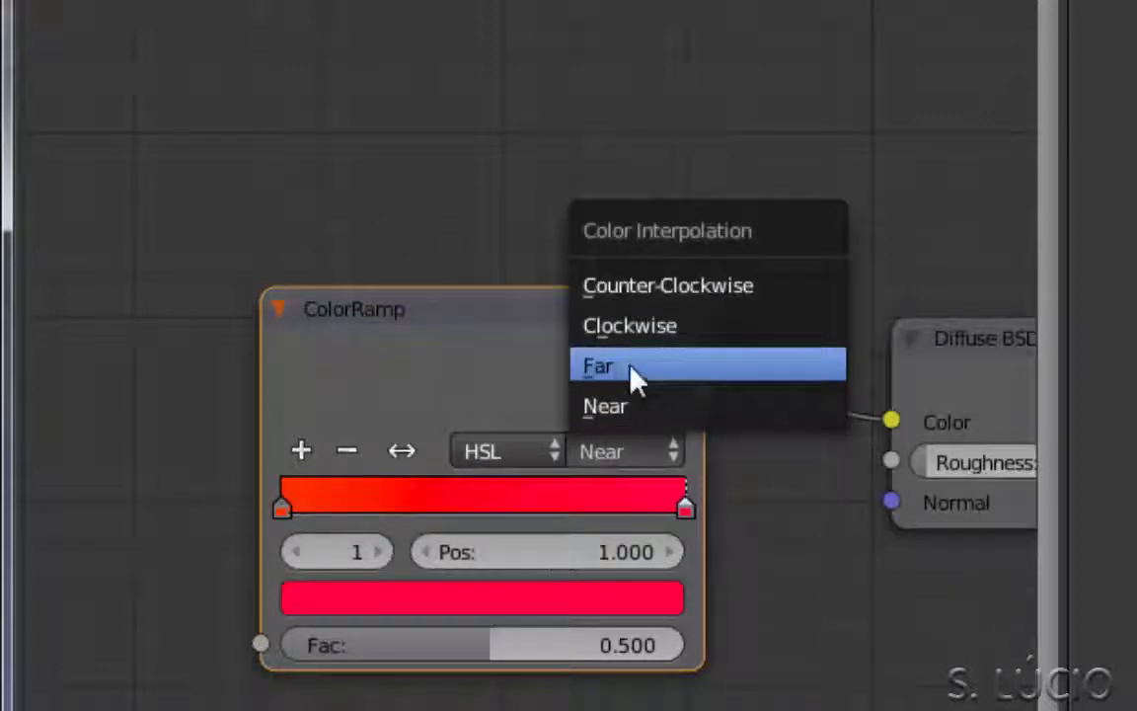
click(631, 379)
Add a Math node and place it at some distance before the ColorRamp in the node chain.
scroll(525, 619, down, 4)
middle_drag(574, 628, 386, 703)
key(shift+a)
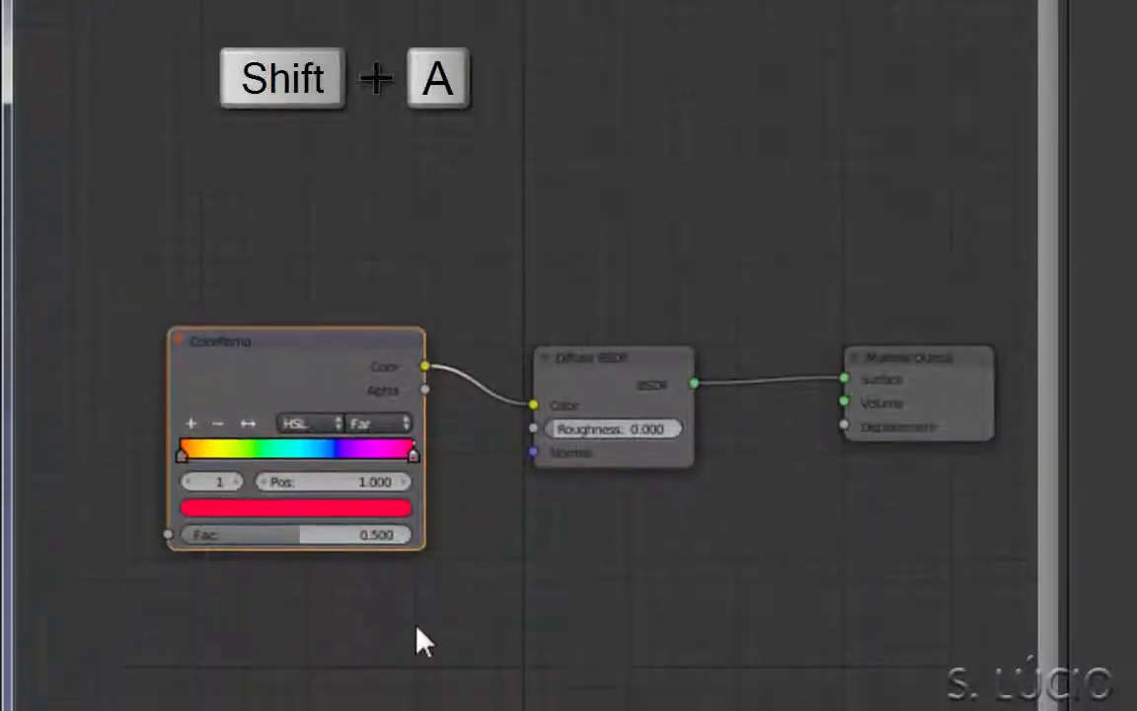
mouse_move(295, 471)
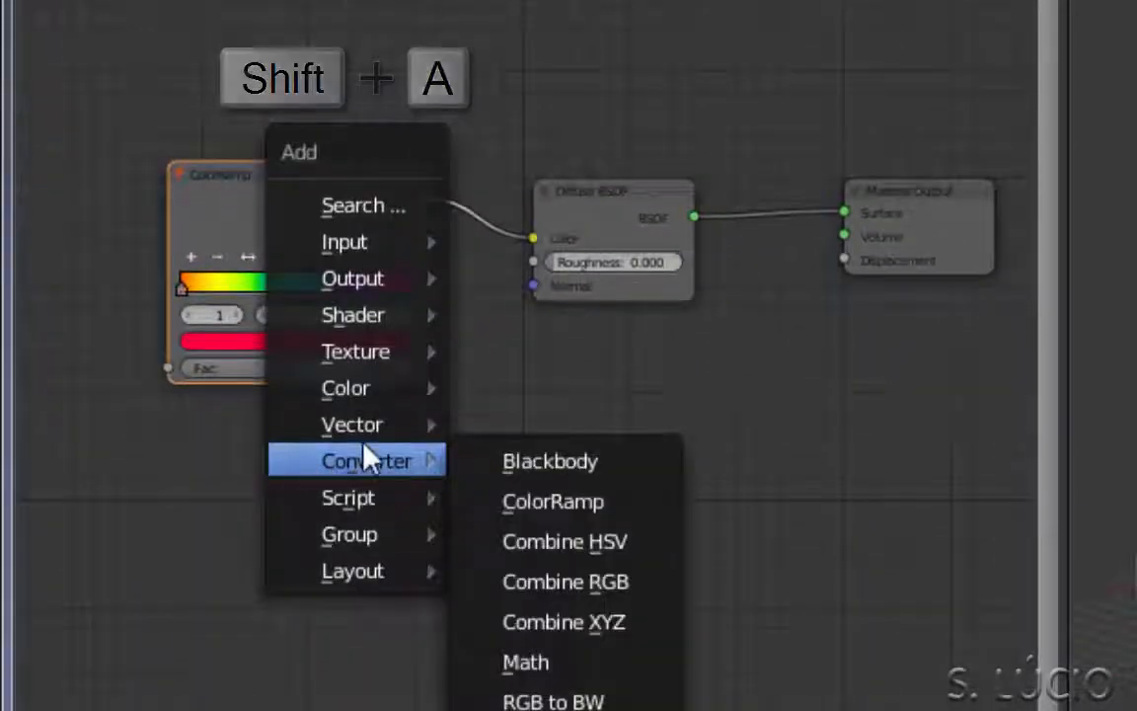
click(546, 677)
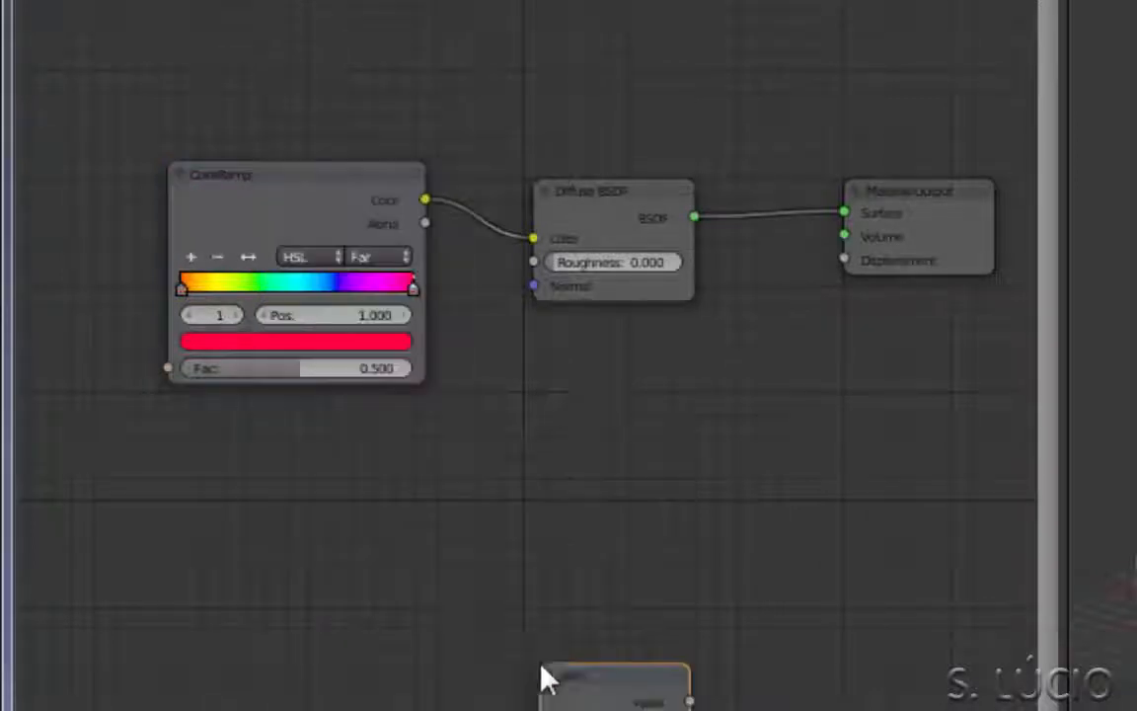
click(197, 466)
middle_drag(444, 536, 807, 508)
drag(728, 502, 210, 143)
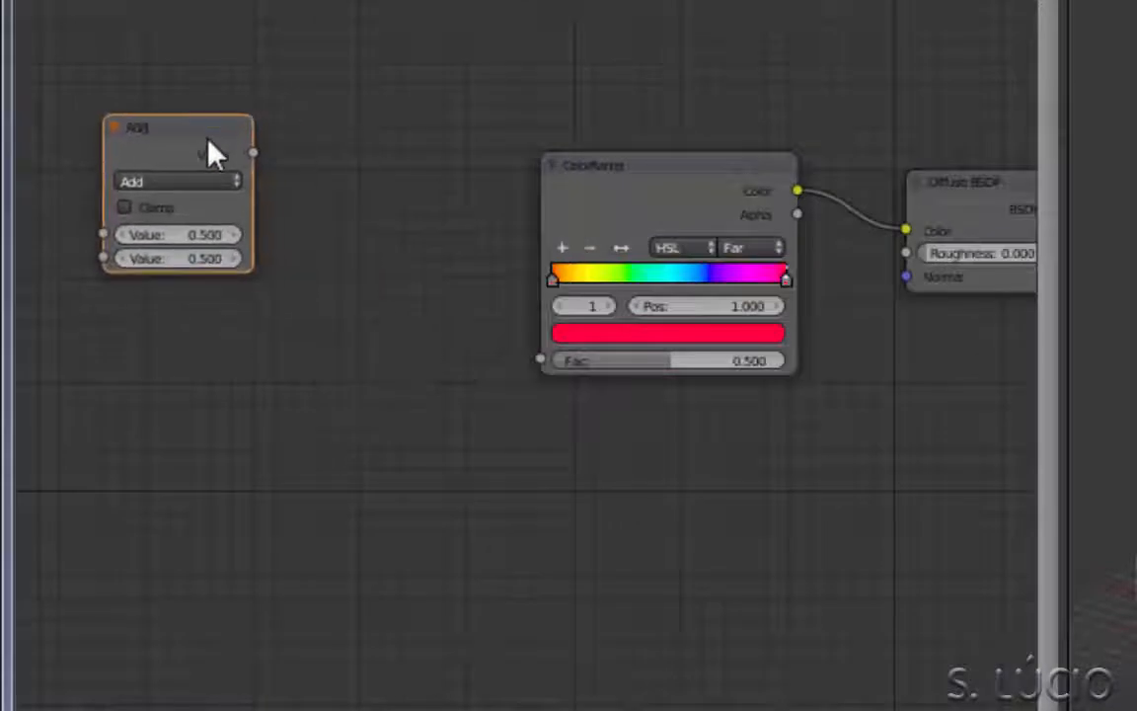
Duplicate the Math node, connect the copy's Value to the ColorRamp's Fac, and feed the original's output into the copy's upper Value input.
key(shift+d)
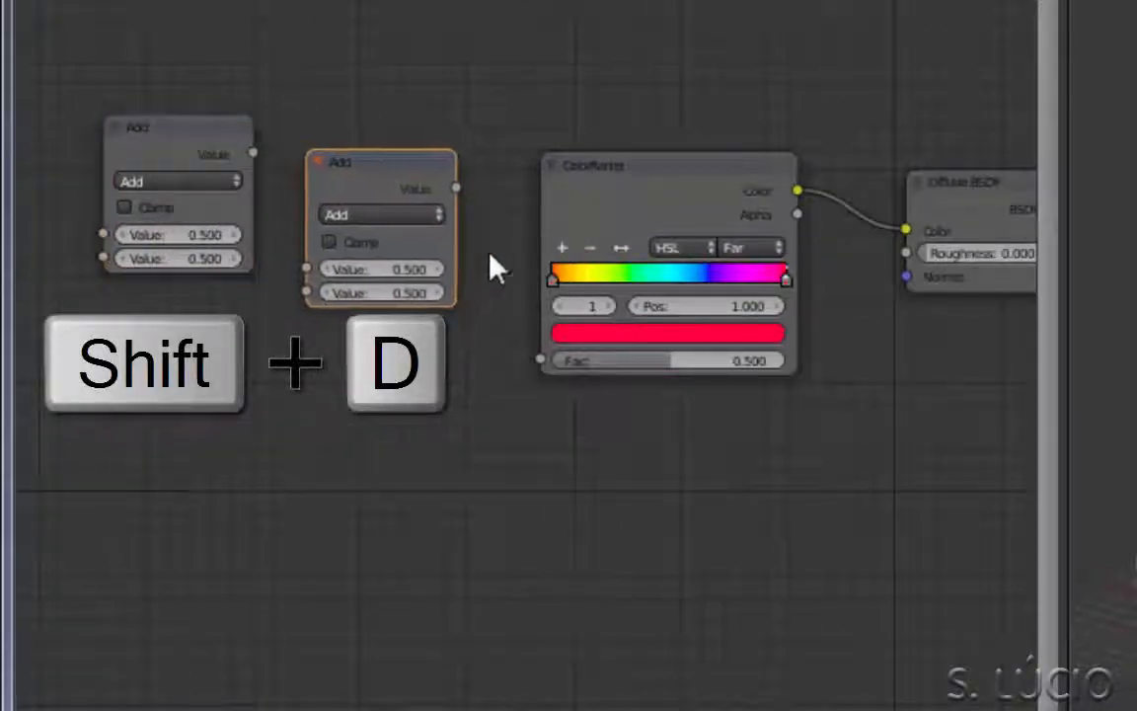
drag(456, 188, 542, 362)
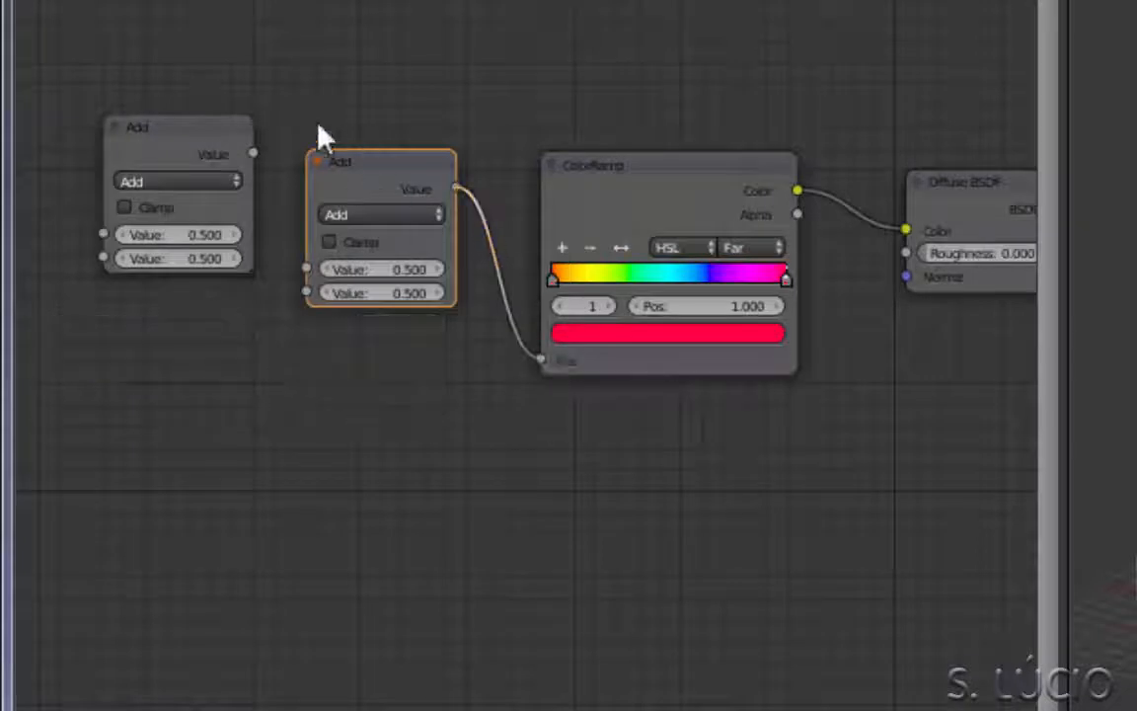
drag(254, 153, 307, 268)
Add an Object Info input node ahead of the first Math node.
middle_drag(238, 434, 469, 596)
key(shift+a)
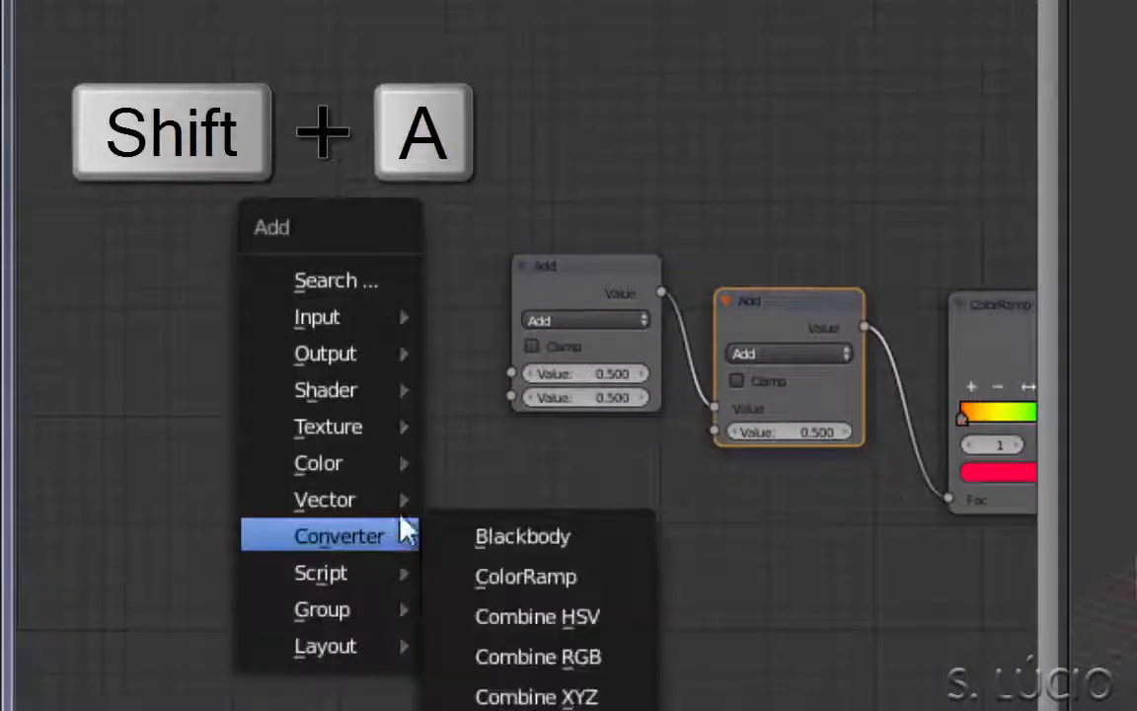
mouse_move(363, 326)
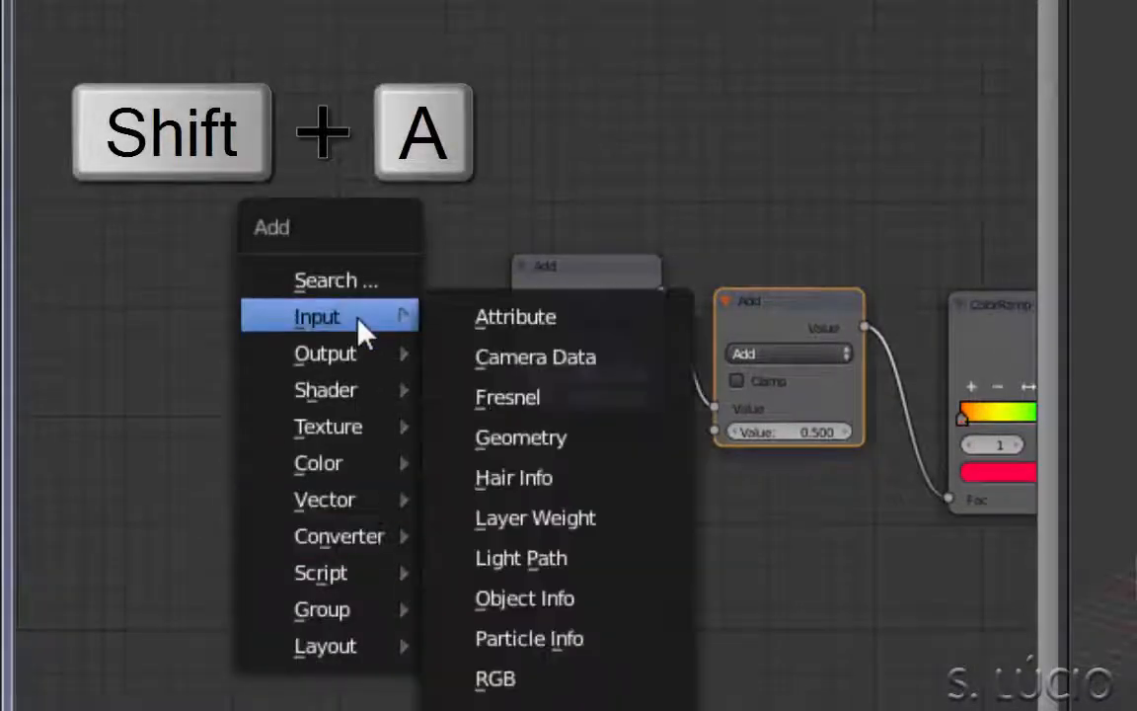
click(584, 600)
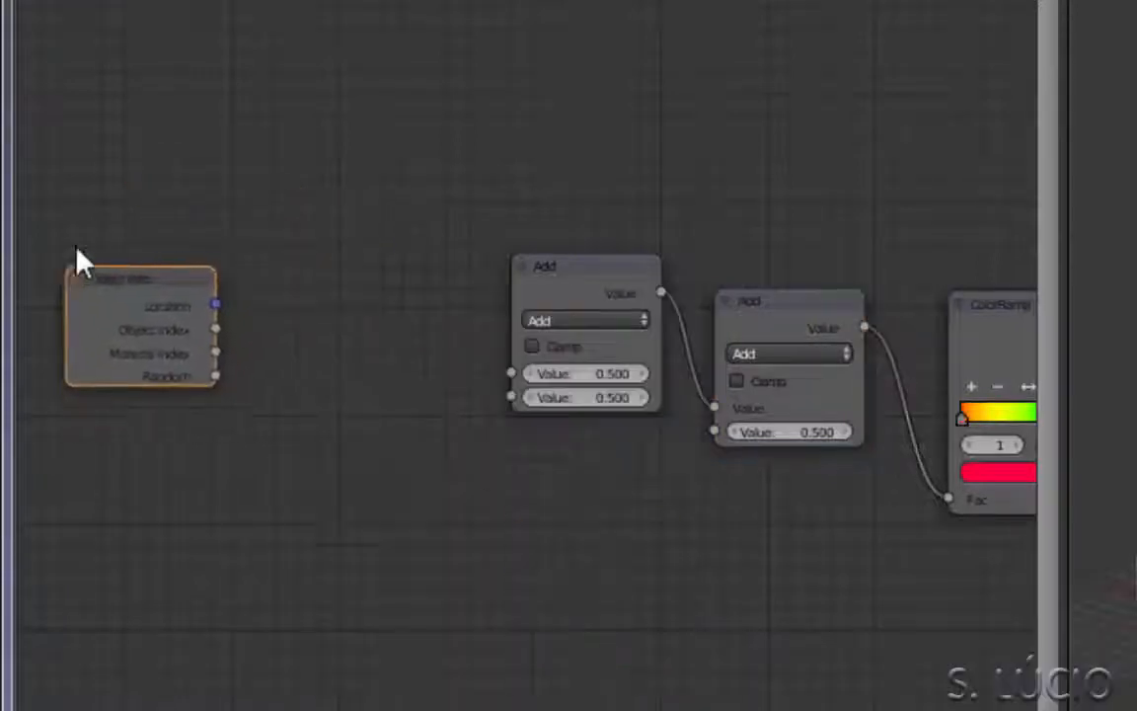
Add a Separate XYZ node between the Object Info node and the first Math node.
middle_drag(143, 524, 219, 325)
key(shift+a)
mouse_move(187, 539)
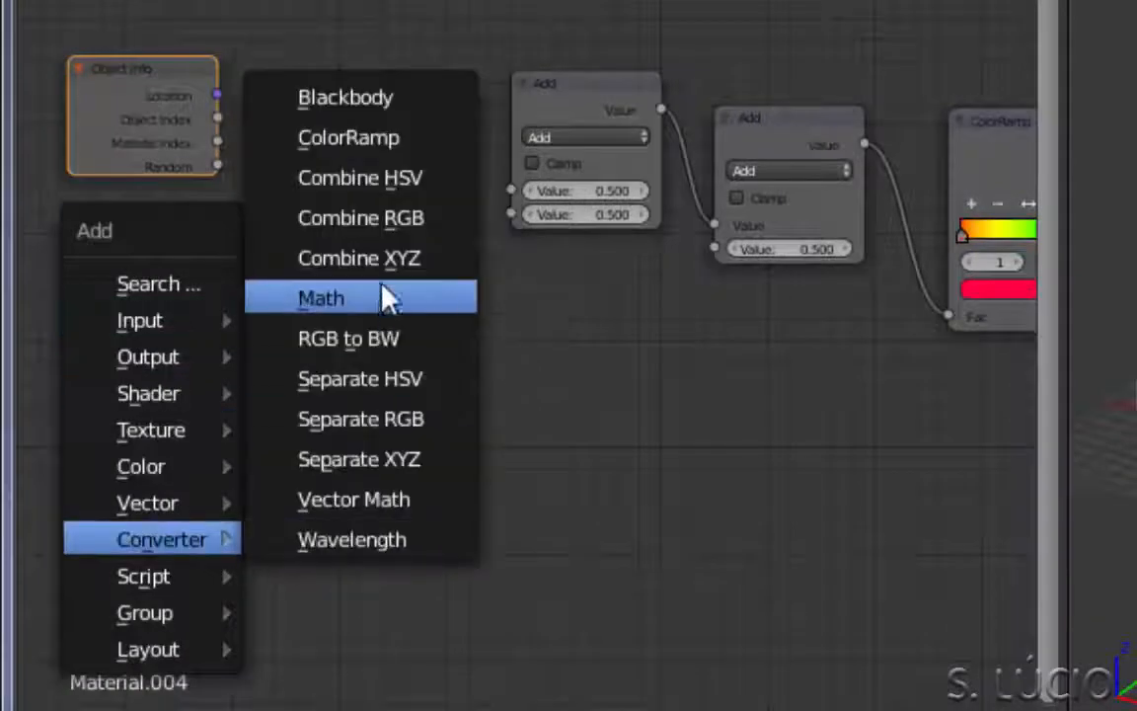
click(388, 462)
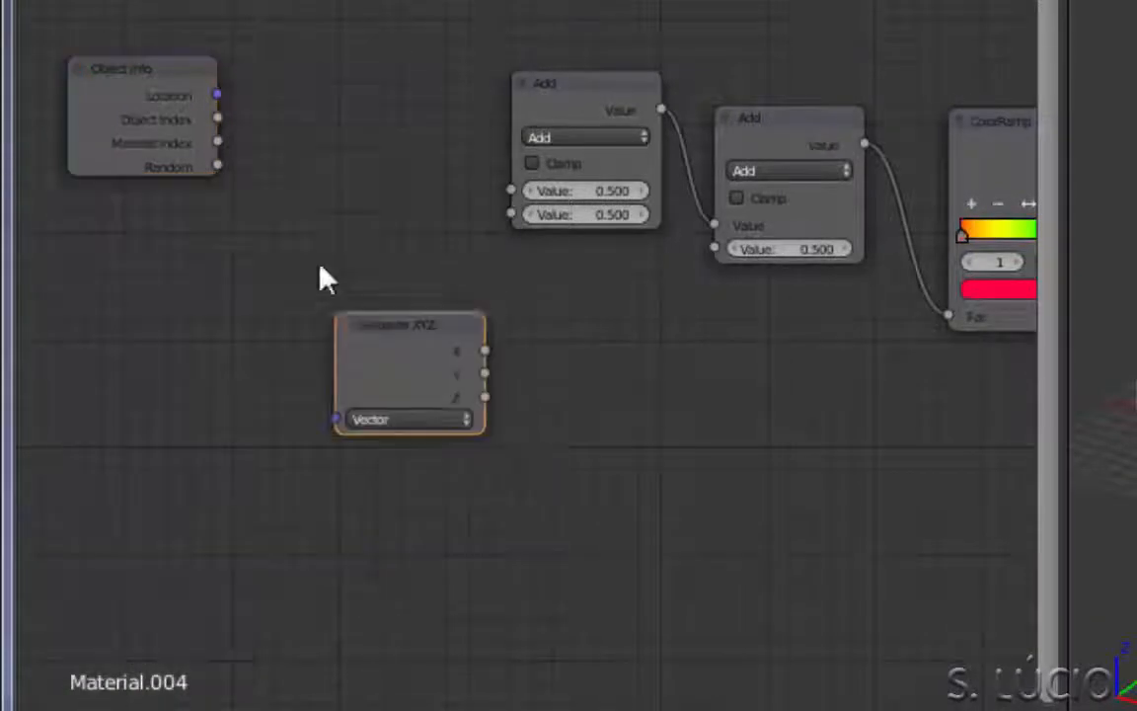
scroll(212, 148, up, 4)
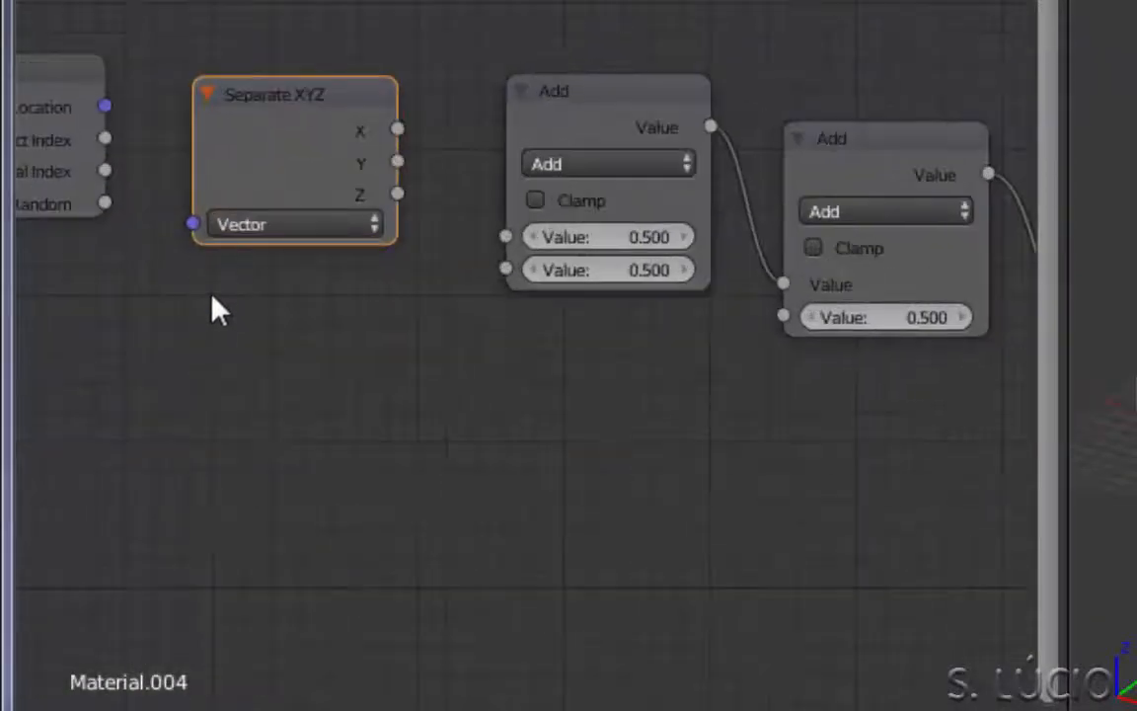
Connect Object Info's Location to Separate XYZ's Vector input and the Y output to the first Math node's upper Value.
middle_drag(266, 292, 596, 383)
scroll(590, 393, up, 8)
middle_drag(552, 443, 607, 187)
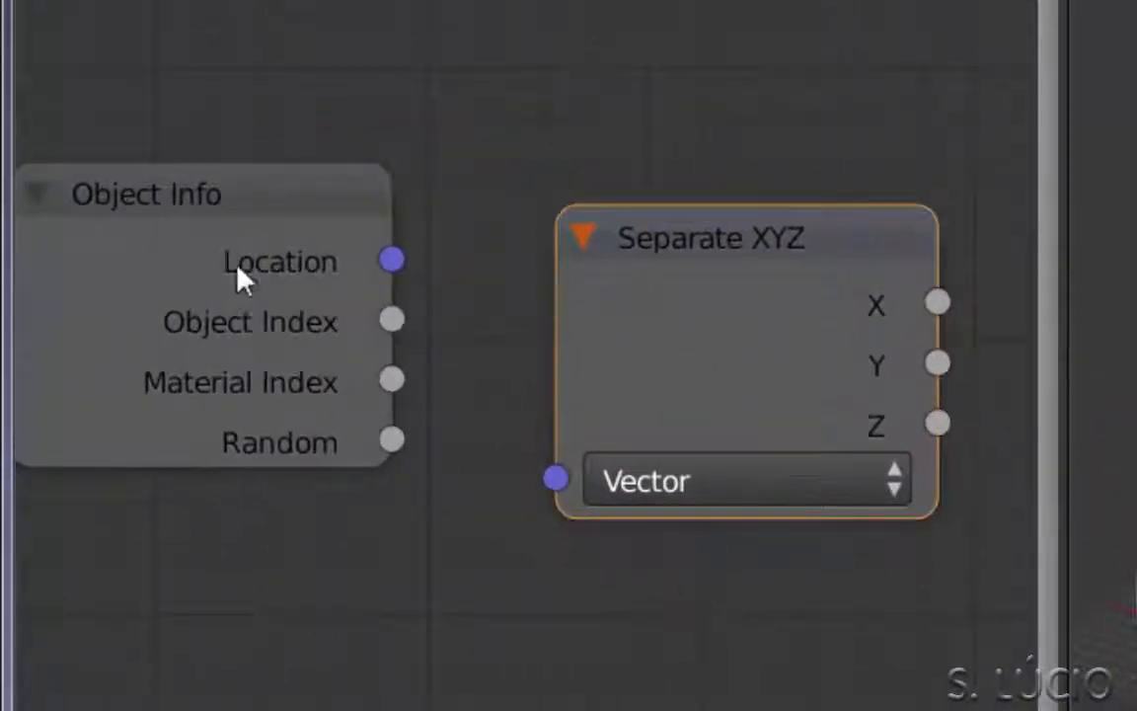
drag(530, 476, 556, 479)
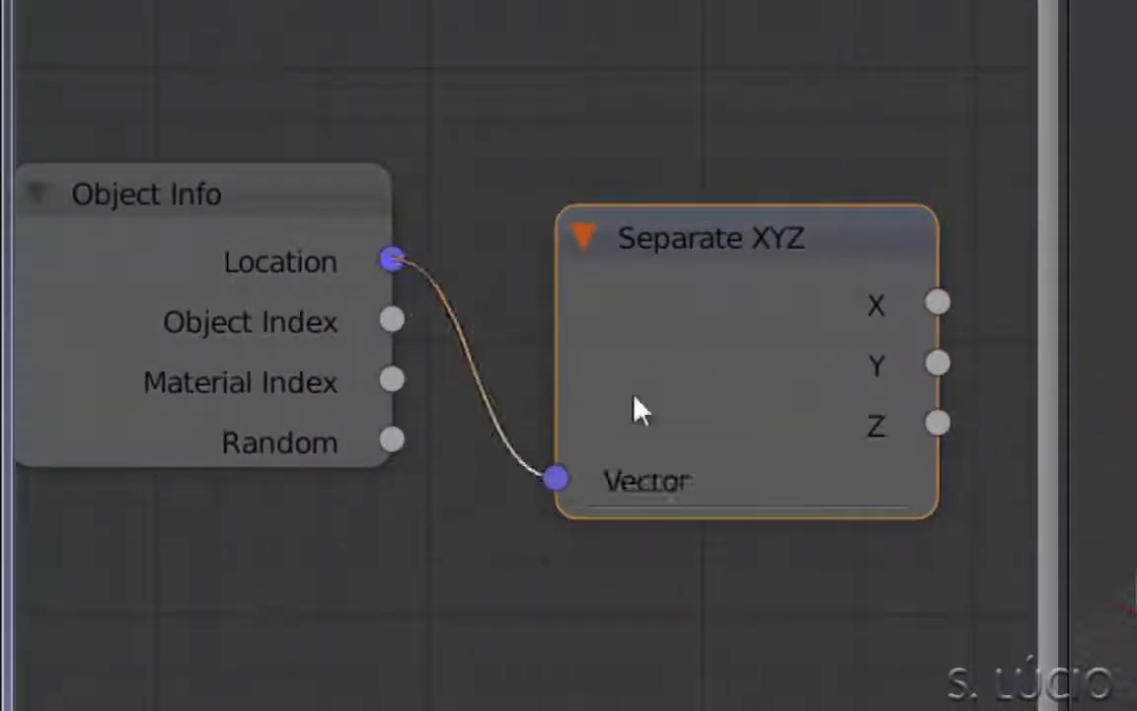
middle_drag(734, 512, 281, 548)
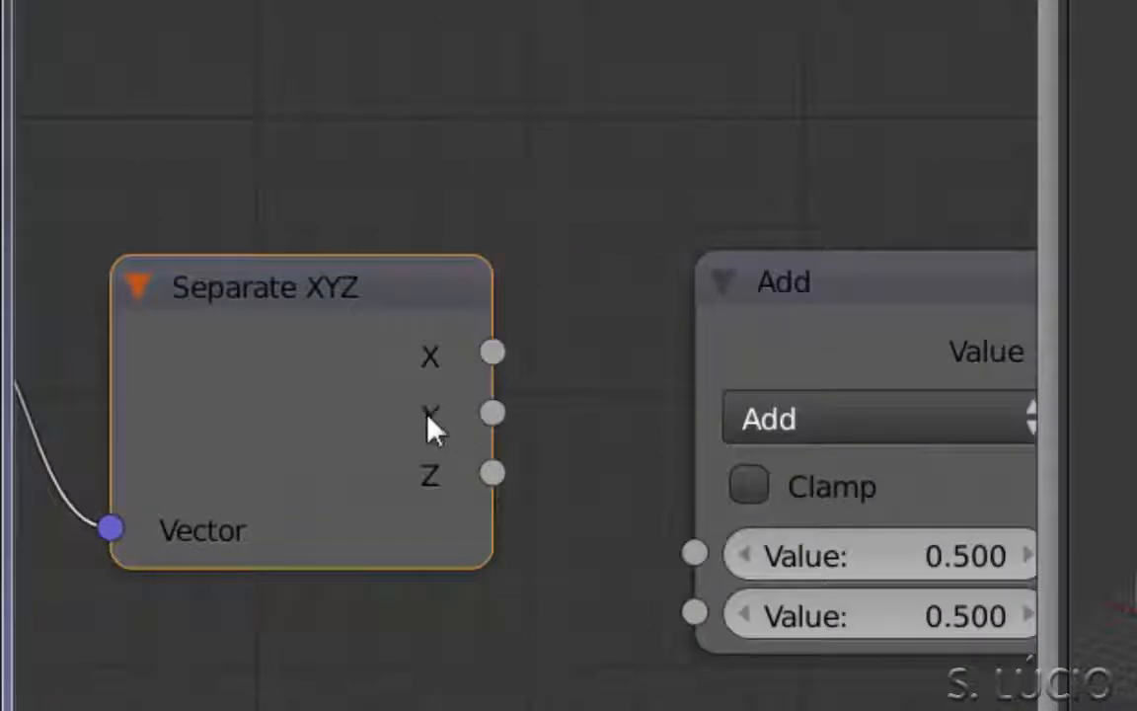
drag(652, 543, 693, 552)
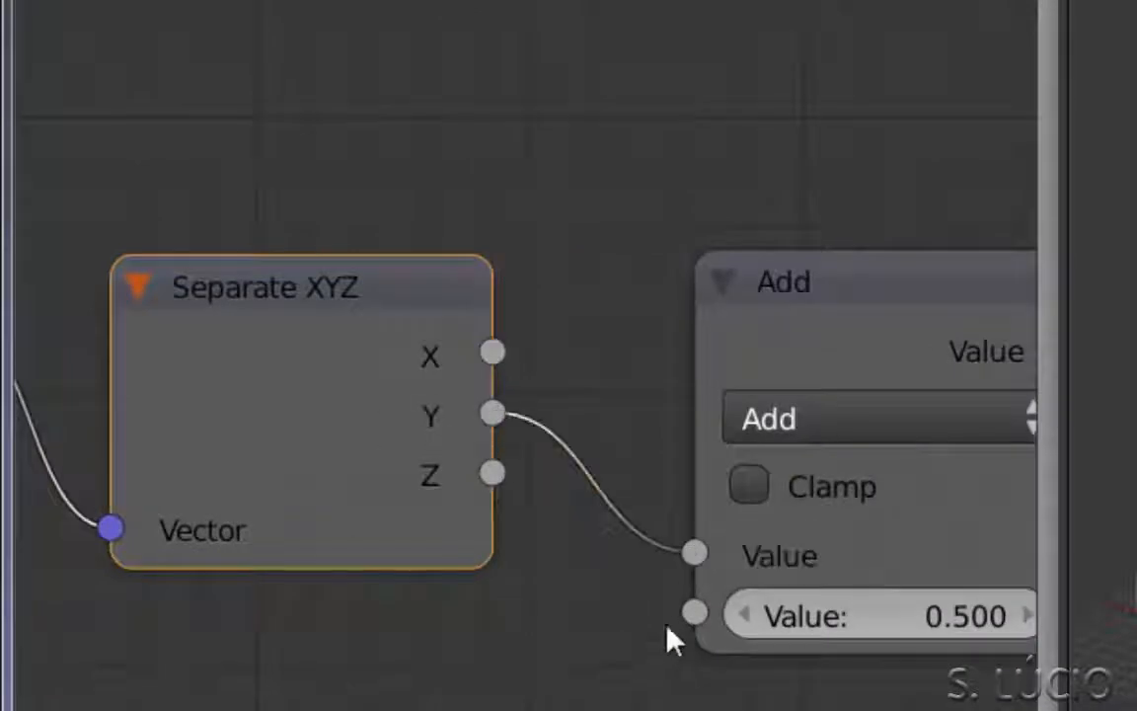
Set the 3D view's viewport shading to Rendered.
scroll(641, 647, down, 8)
middle_drag(765, 597, 621, 629)
scroll(624, 626, down, 7)
middle_drag(739, 577, 484, 581)
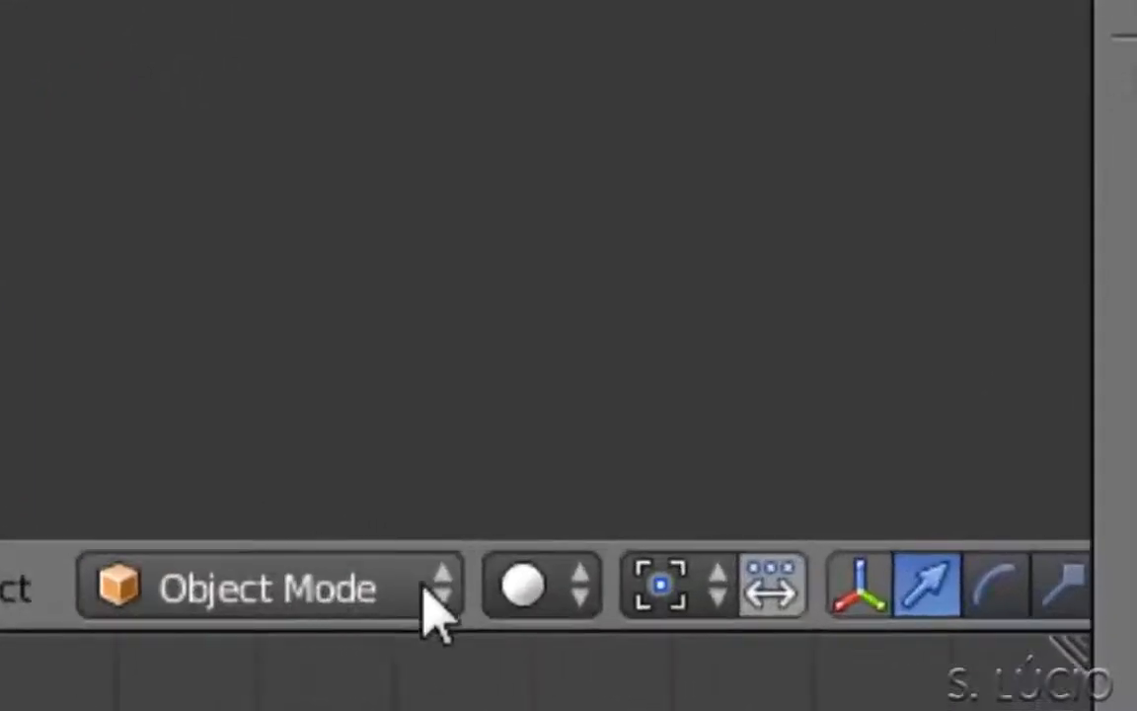
click(517, 586)
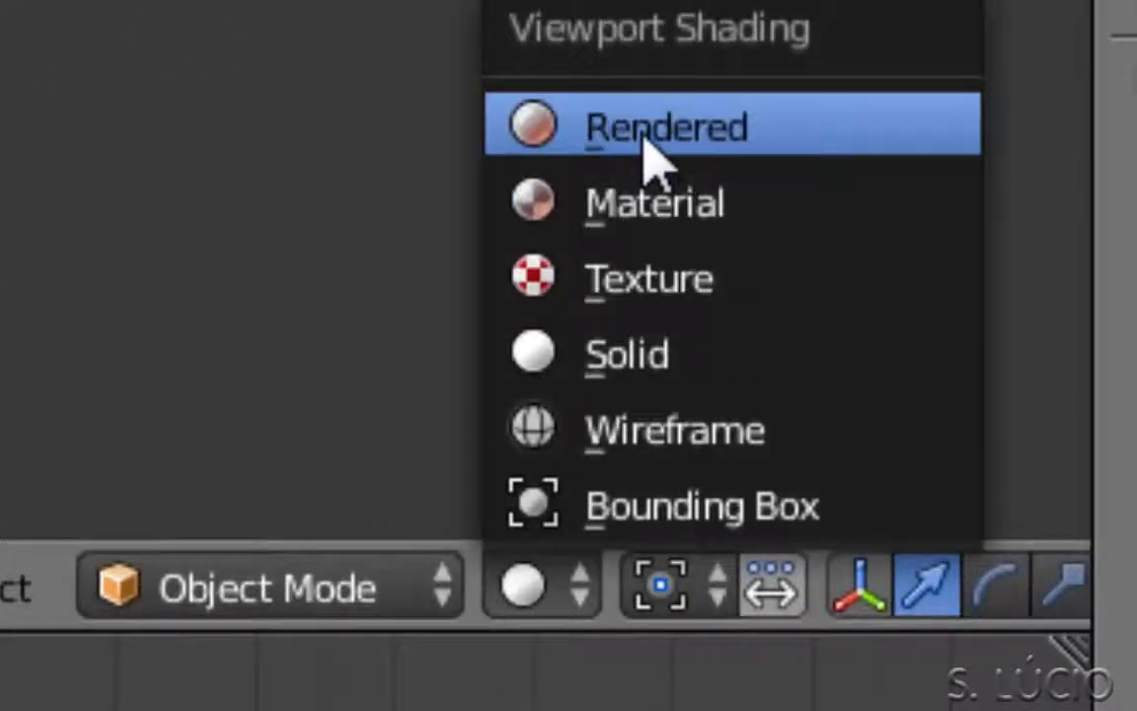
click(651, 163)
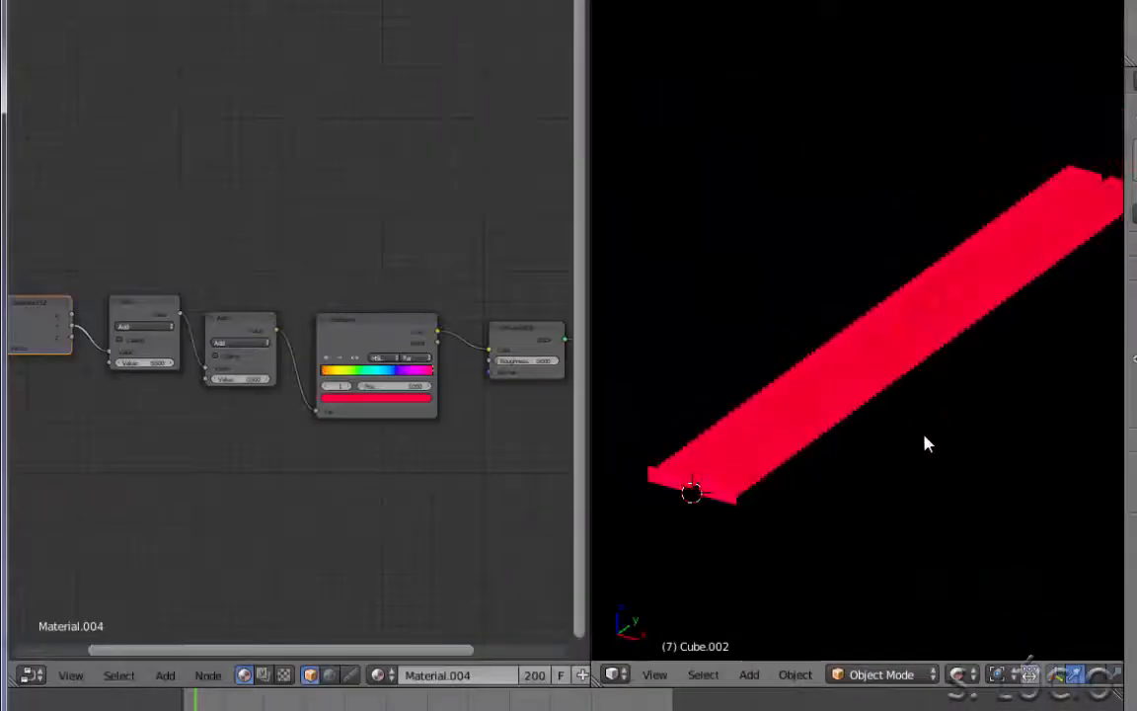
Change the first Math node's operation to Multiply.
middle_drag(229, 407, 305, 400)
scroll(220, 426, up, 3)
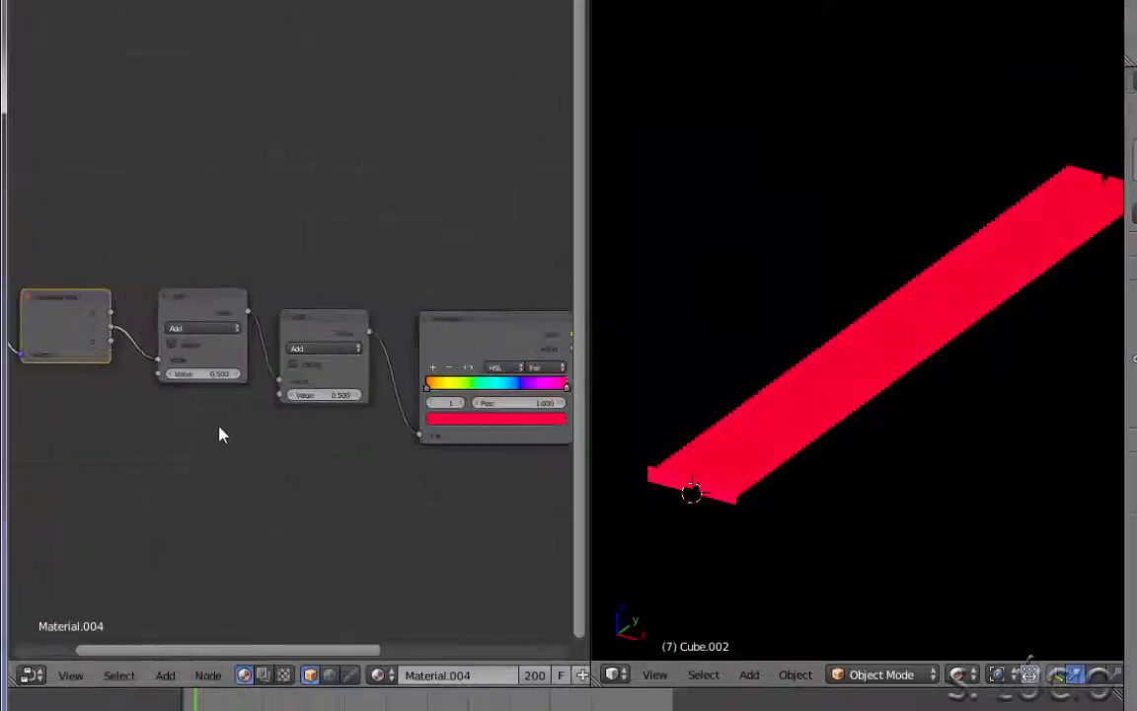
middle_drag(205, 434, 299, 381)
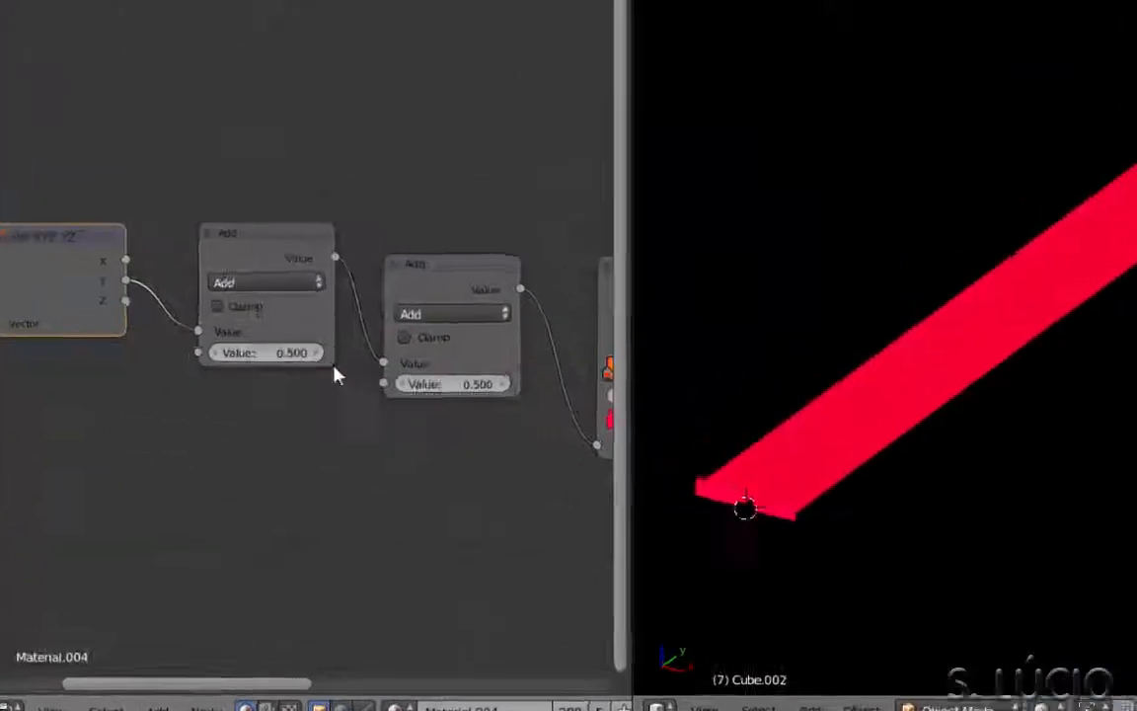
click(261, 283)
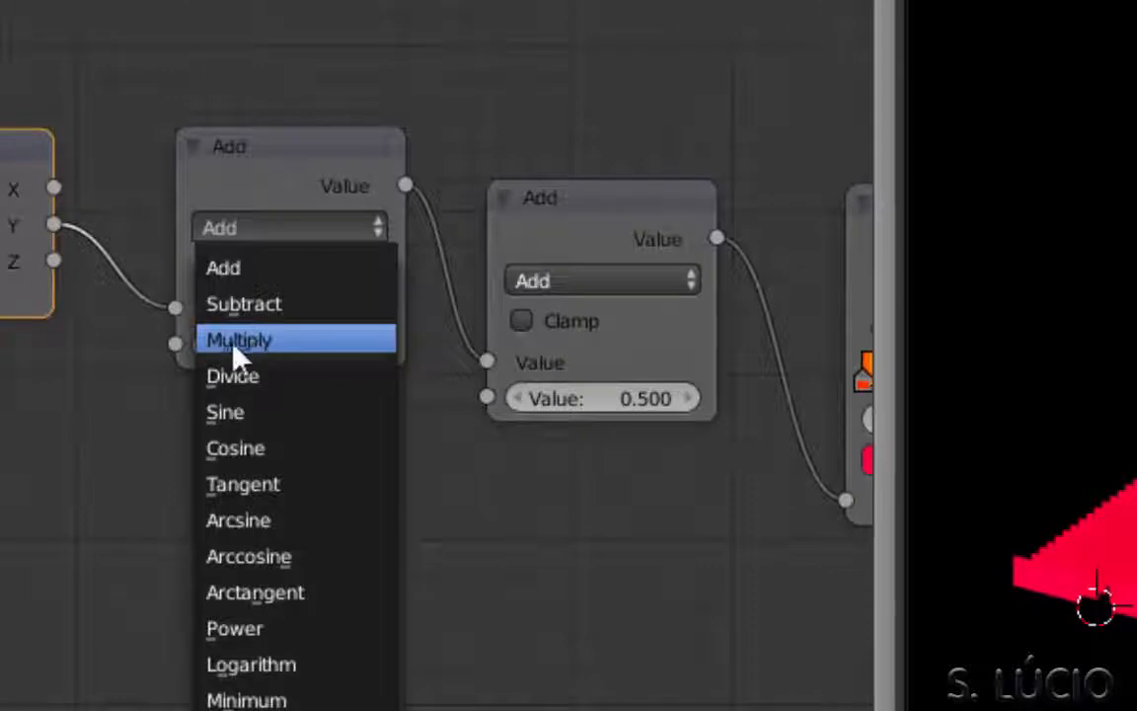
click(259, 344)
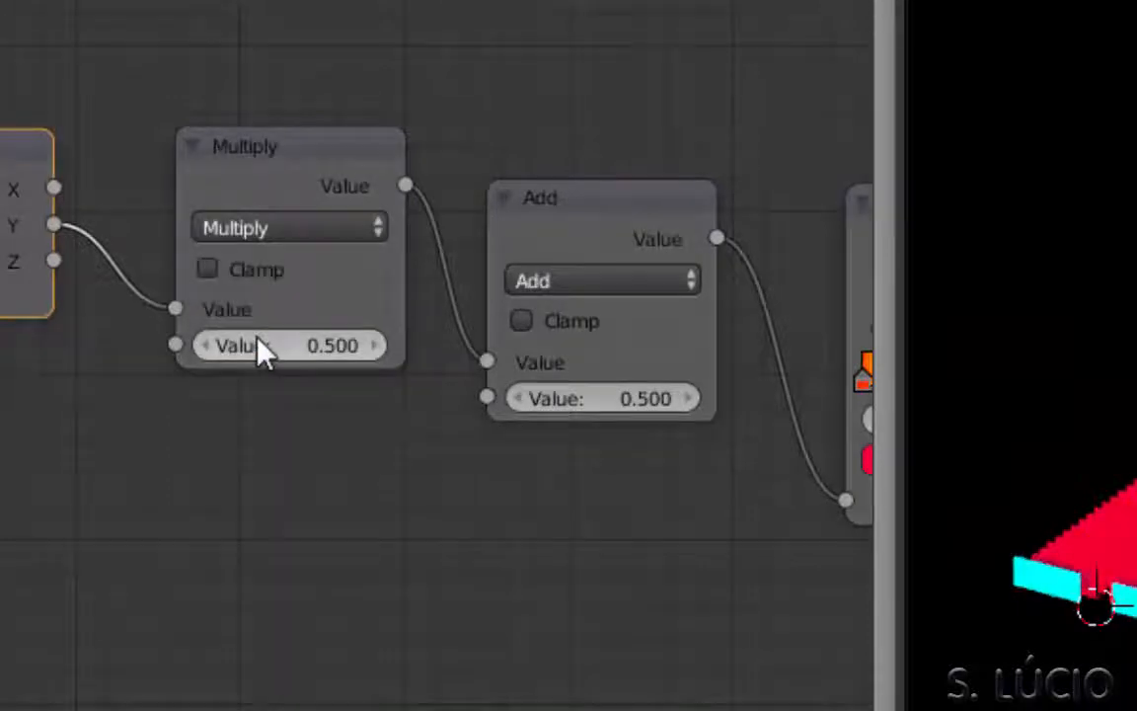
Try a Multiply value of 0.050 and an Add value of about -1.7 to shift the rainbow along the slabs.
click(309, 353)
text(.05)
key(Return)
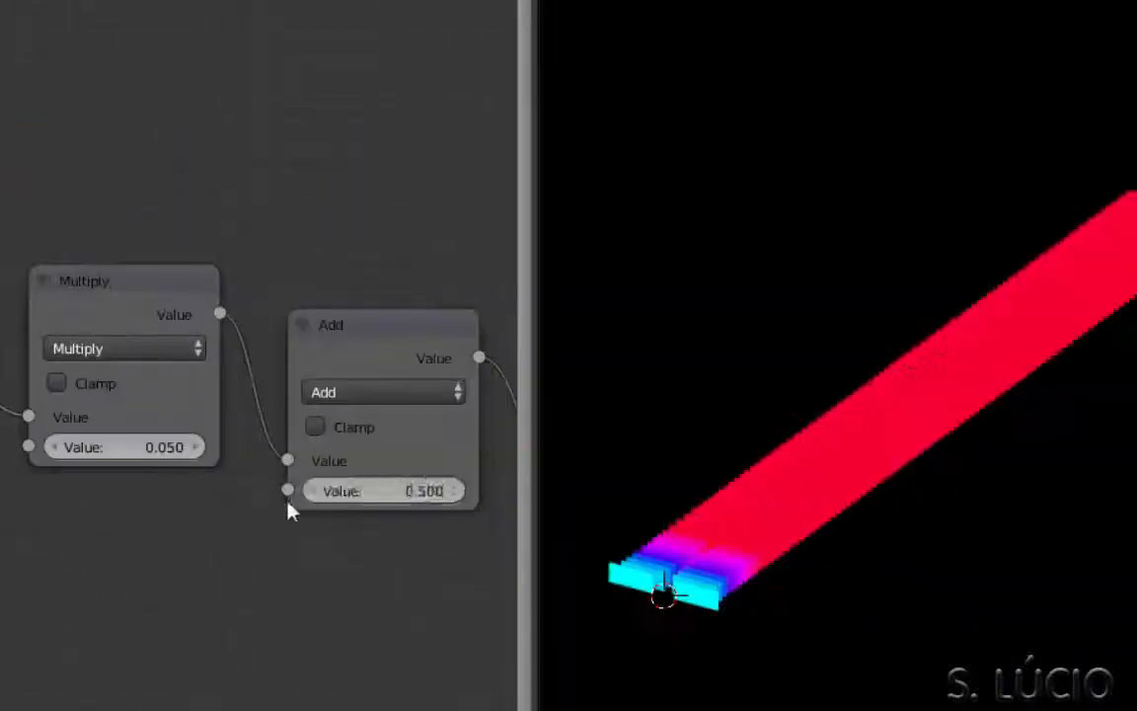
drag(395, 491, 361, 491)
click(170, 450)
text(0.04)
key(Return)
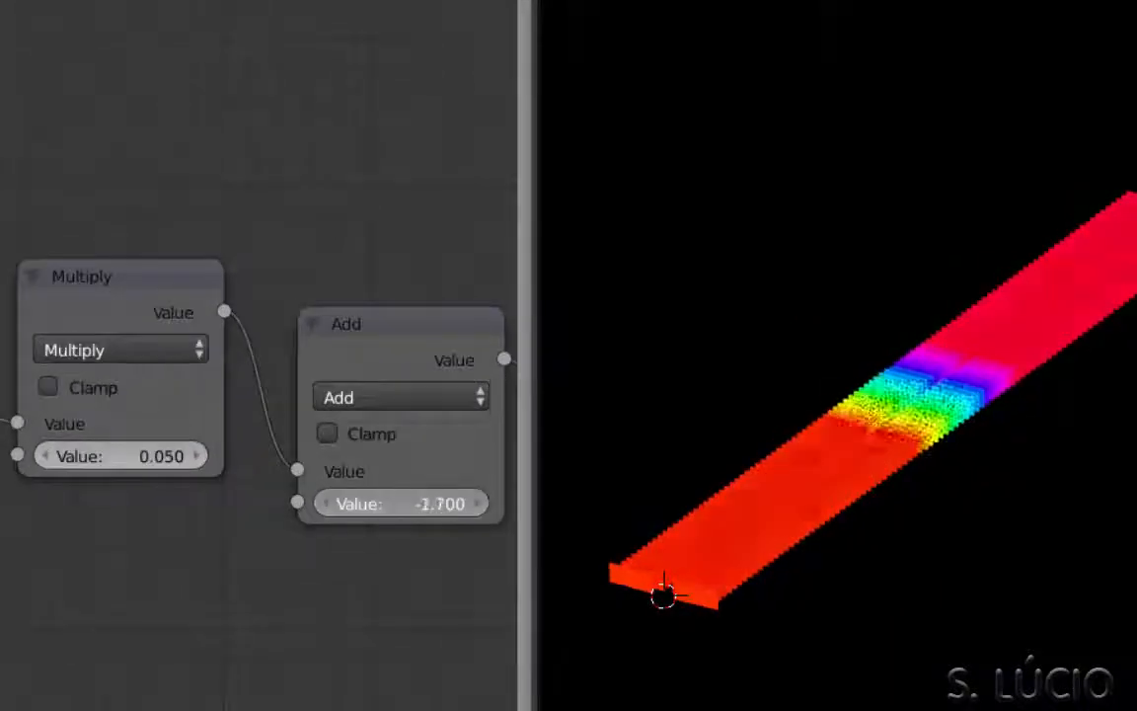
Set the Multiply node's value to 0.010 and the Add node's value to -0.050.
click(116, 454)
text(0.01)
drag(399, 503, 474, 502)
key(Return)
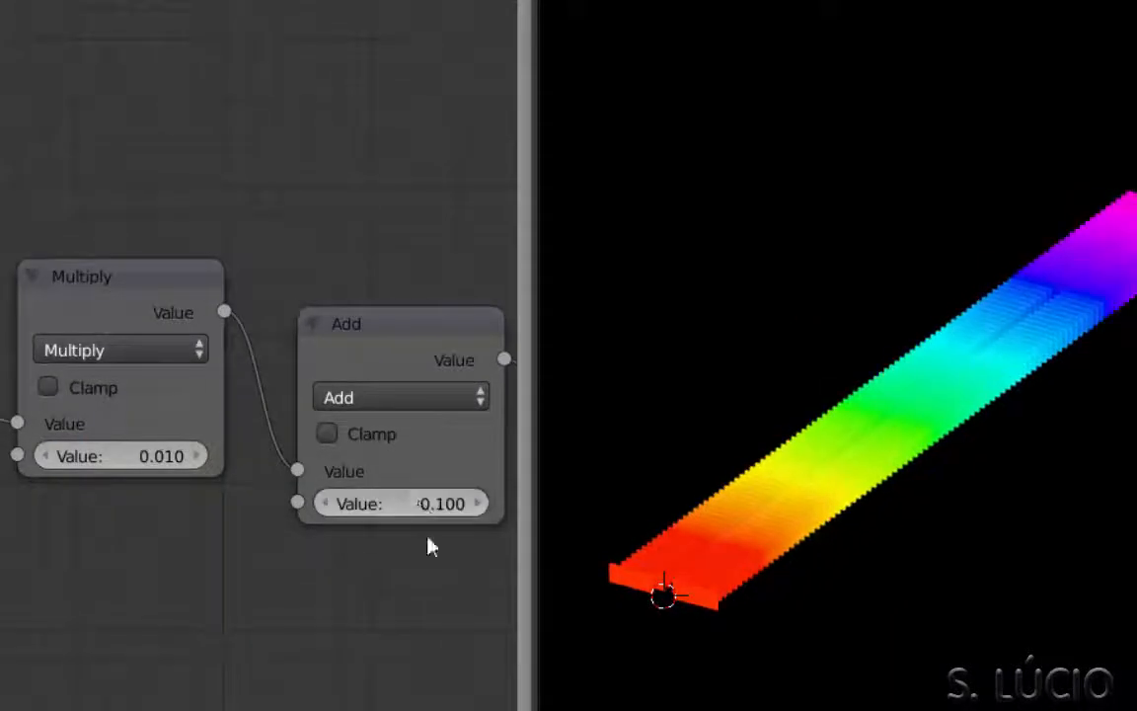
click(456, 514)
text(-0.05)
key(Return)
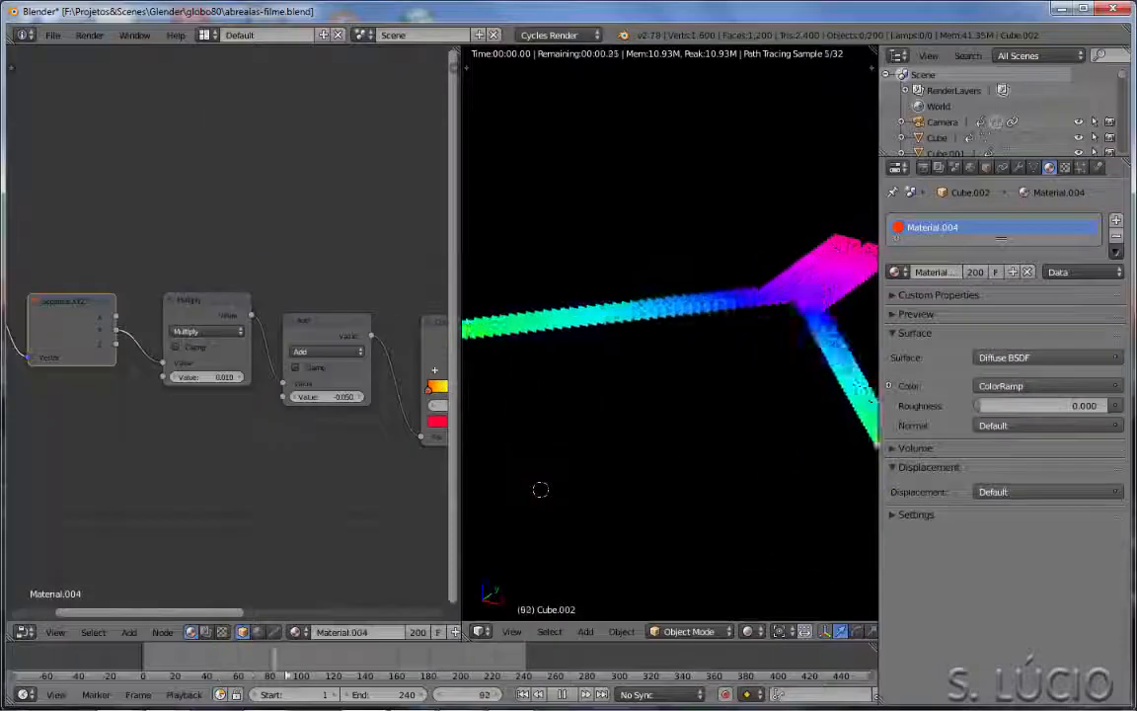
Look through the camera and scrub the timeline to examine the rainbow colors on the opening slabs.
drag(285, 671, 138, 660)
middle_drag(625, 505, 594, 477)
key(KP_0)
click(144, 657)
drag(144, 661, 289, 669)
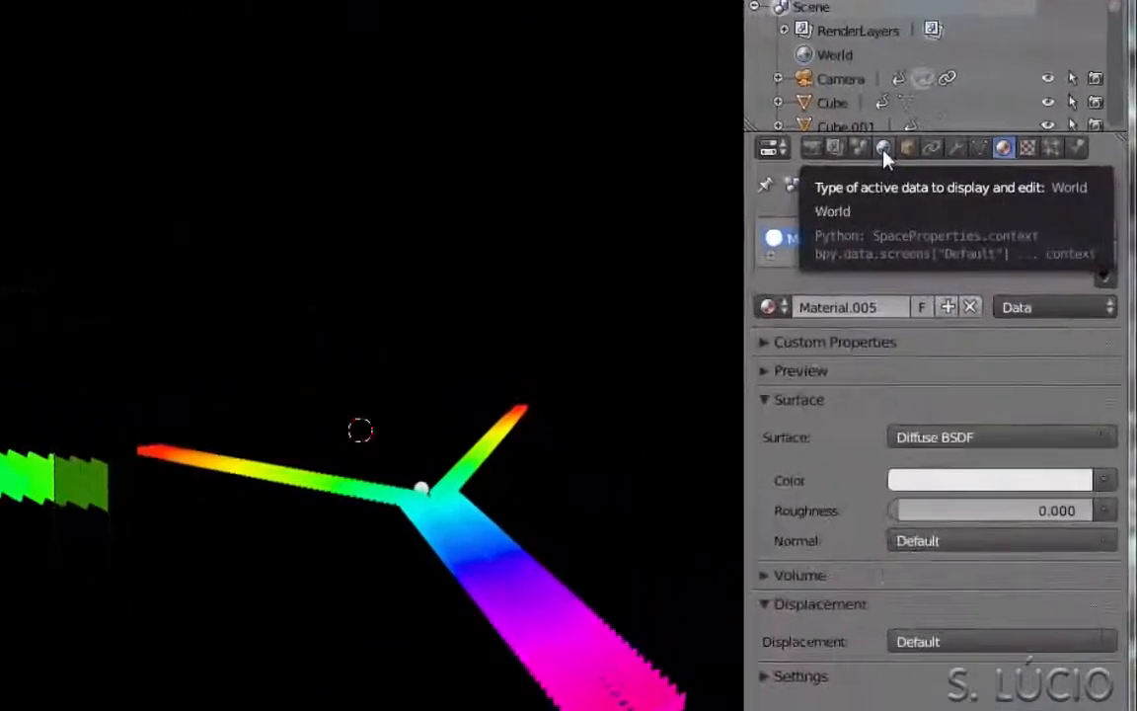
Open the World settings and toggle Ambient Occlusion off and back on to compare the lighting.
click(969, 167)
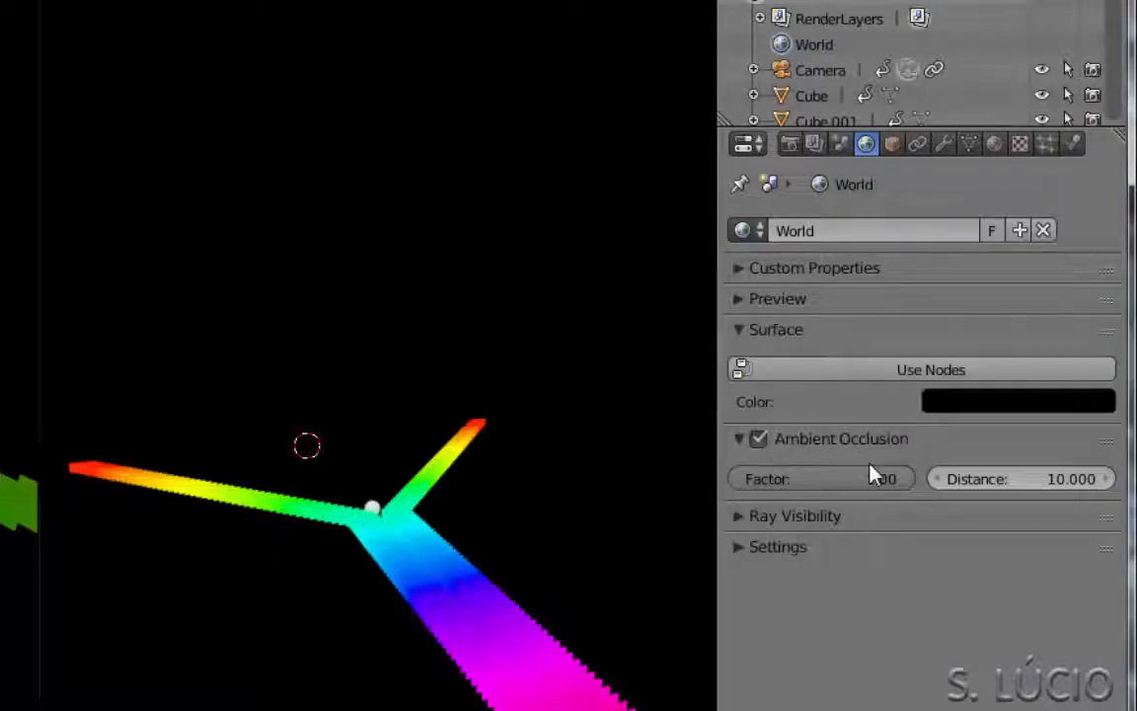
click(758, 439)
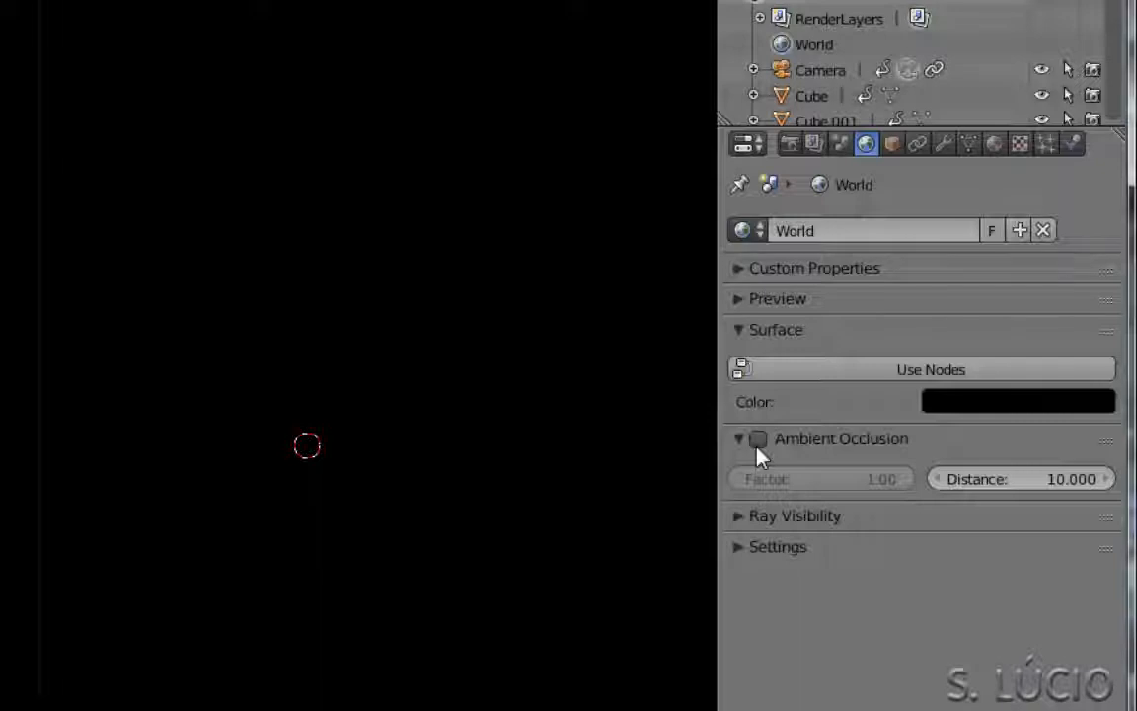
click(758, 439)
click(758, 447)
click(758, 447)
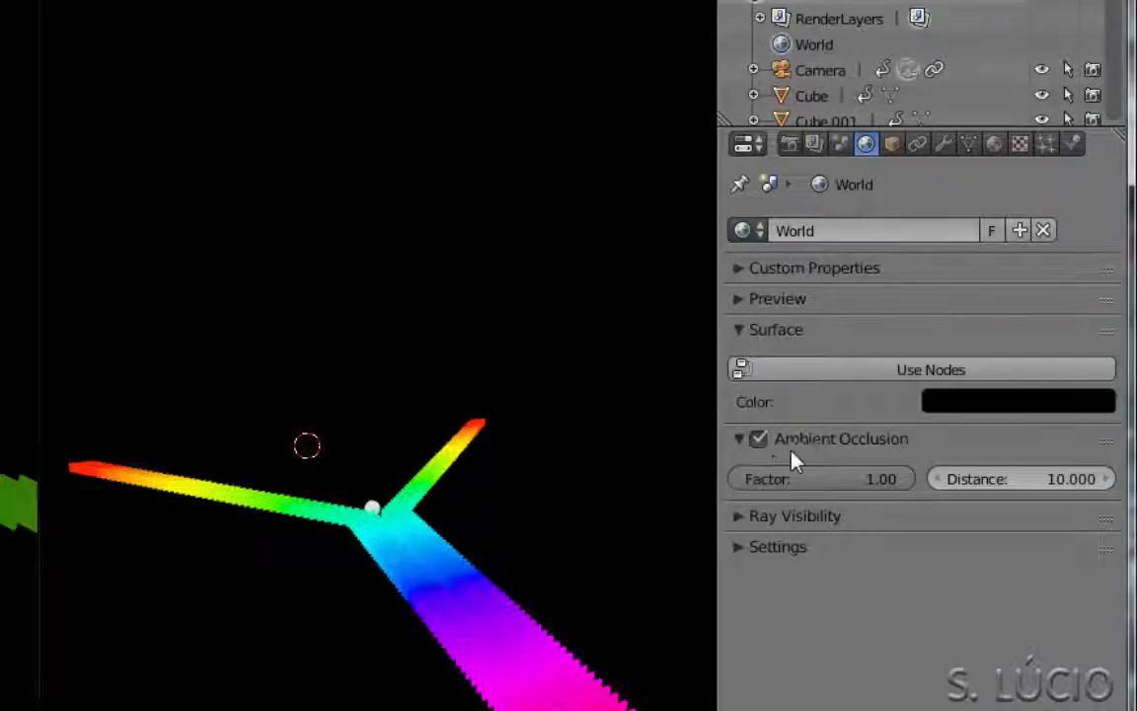
Try white and violet as the World surface color, checking the background at other frames, ending on frame 25.
click(982, 402)
drag(1091, 243, 1091, 59)
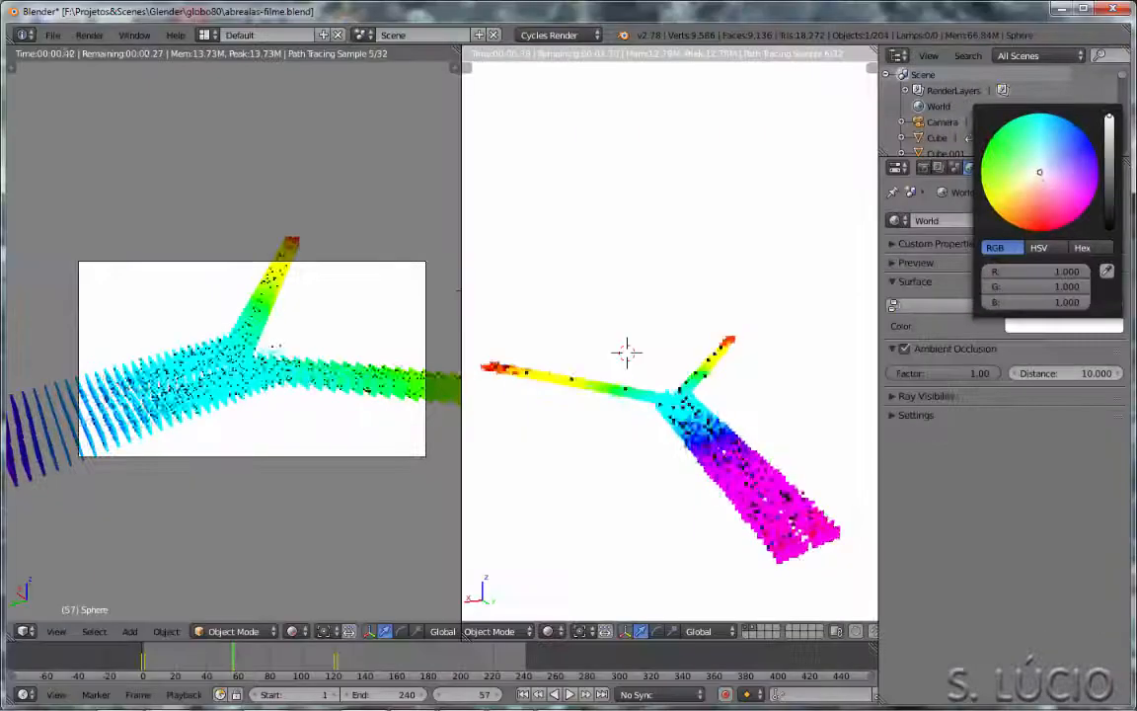
drag(979, 151, 1074, 148)
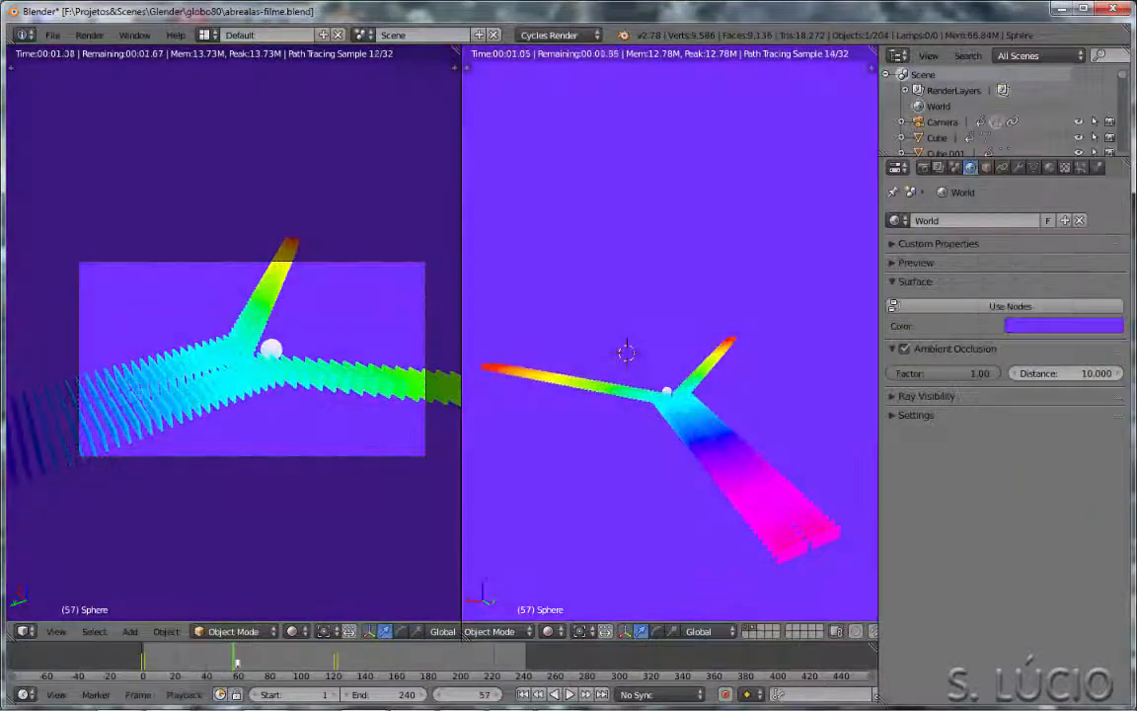
click(286, 662)
drag(286, 658, 181, 666)
Restore the World surface color to black and scrub the timeline to check the animation.
click(1093, 325)
drag(1109, 209, 1109, 233)
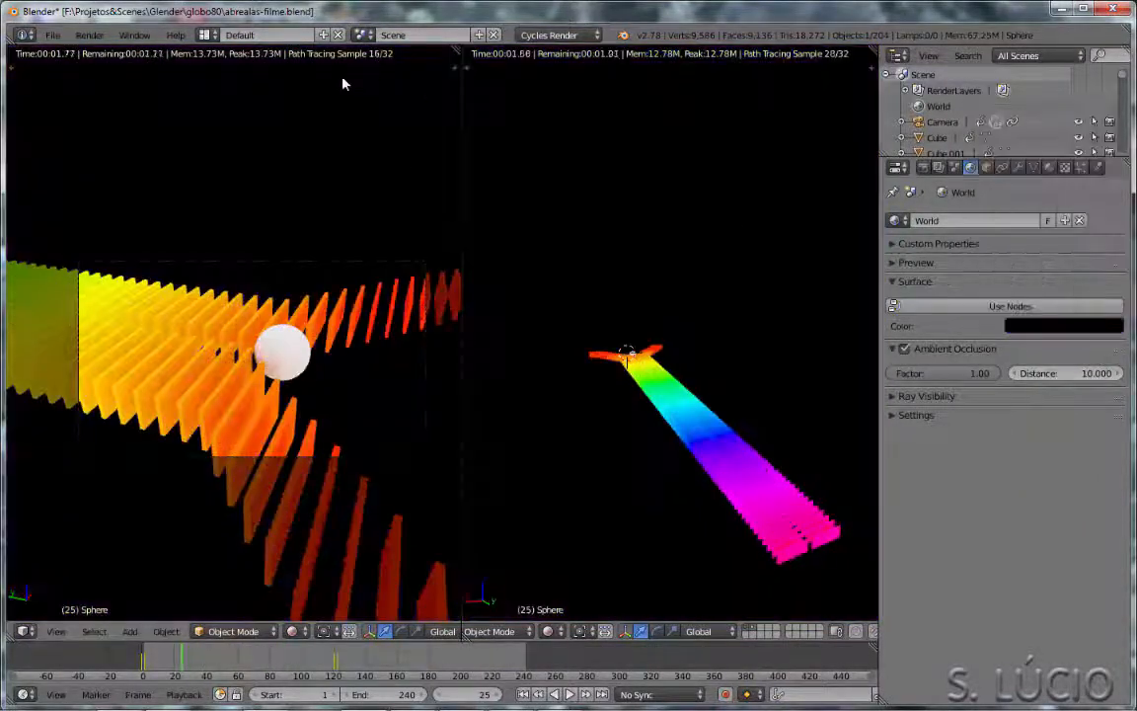
drag(283, 655, 247, 667)
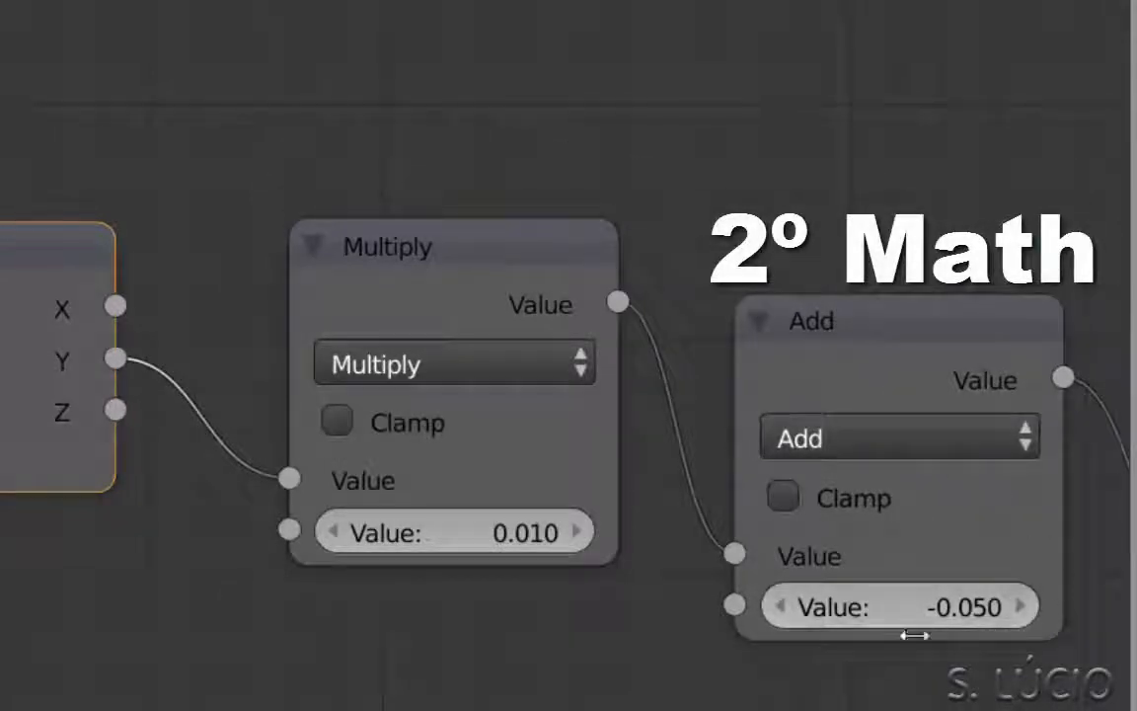
Examine the slab material's node chain from the second Math node through the ColorRamp and Diffuse BSDF to the Material Output.
middle_drag(965, 685, 5, 594)
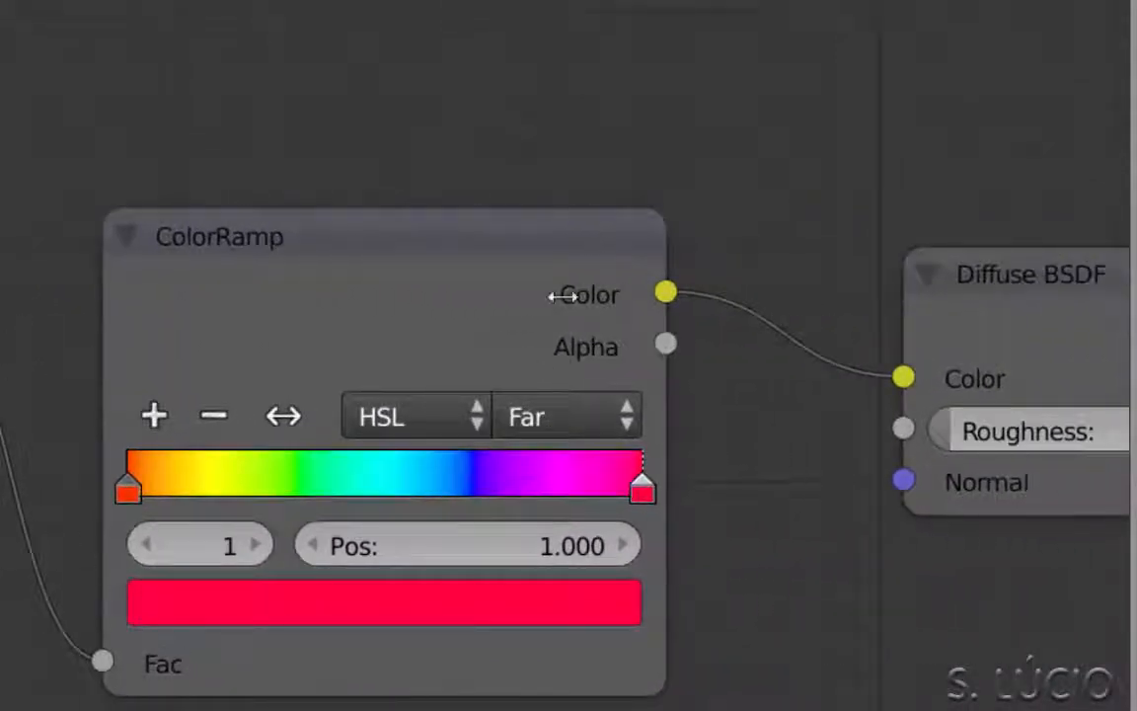
middle_drag(977, 639, 142, 634)
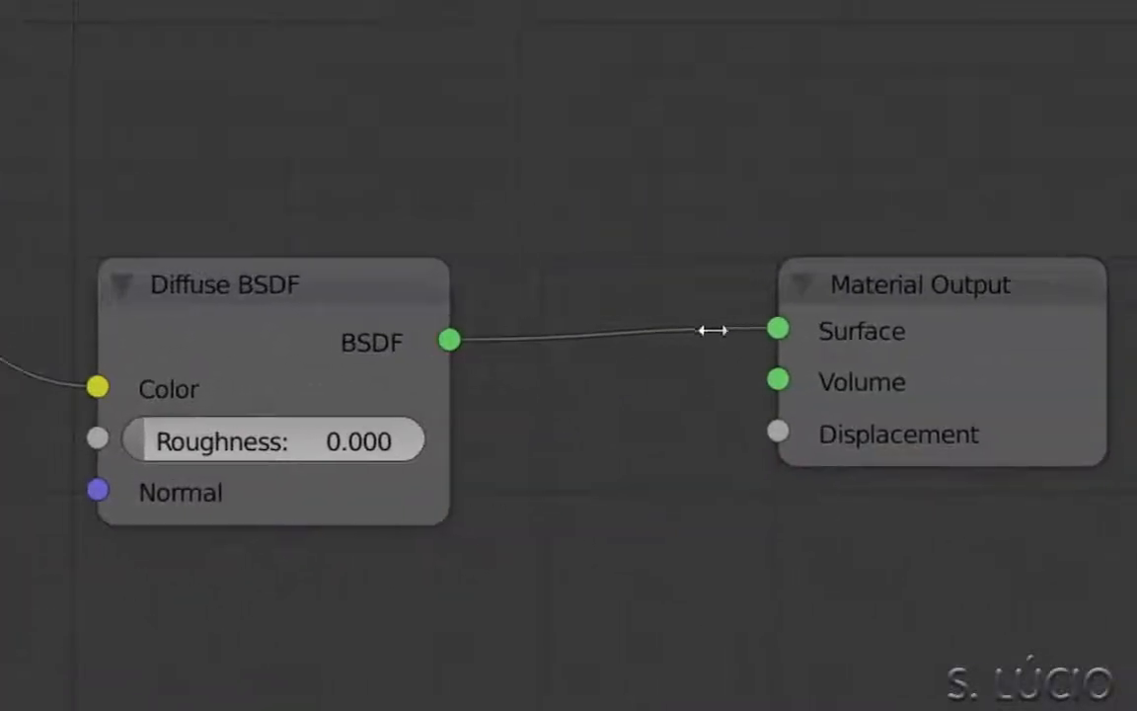
middle_drag(503, 529, 896, 493)
scroll(889, 489, down, 10)
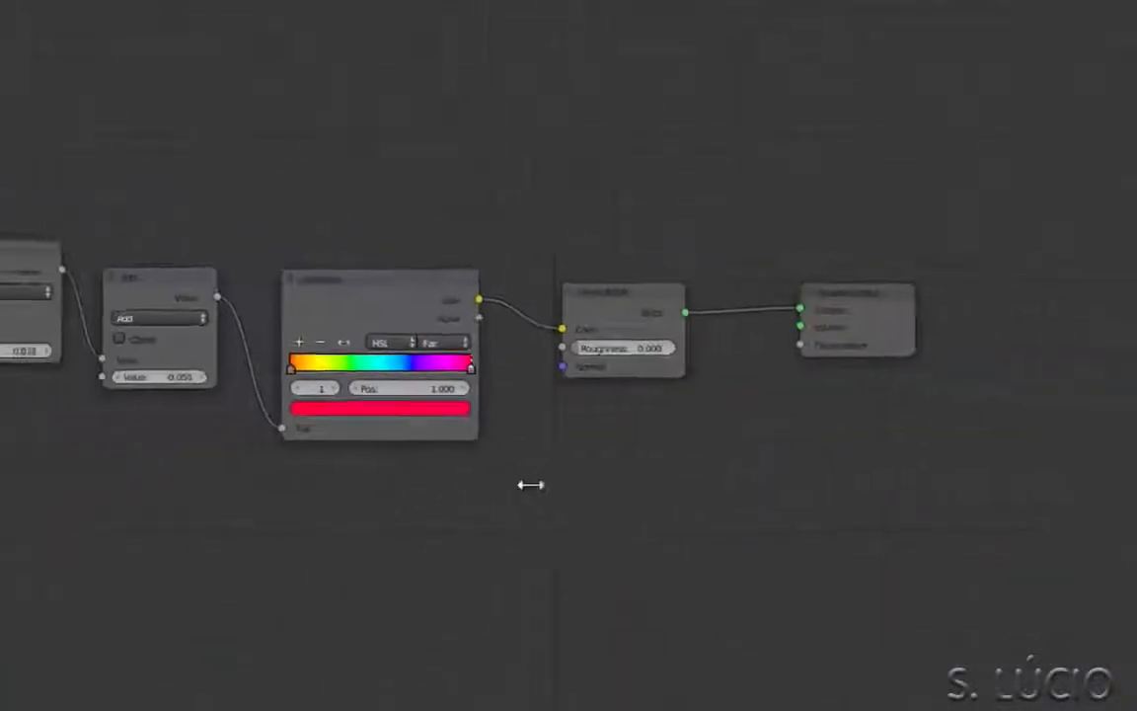
middle_drag(612, 483, 860, 476)
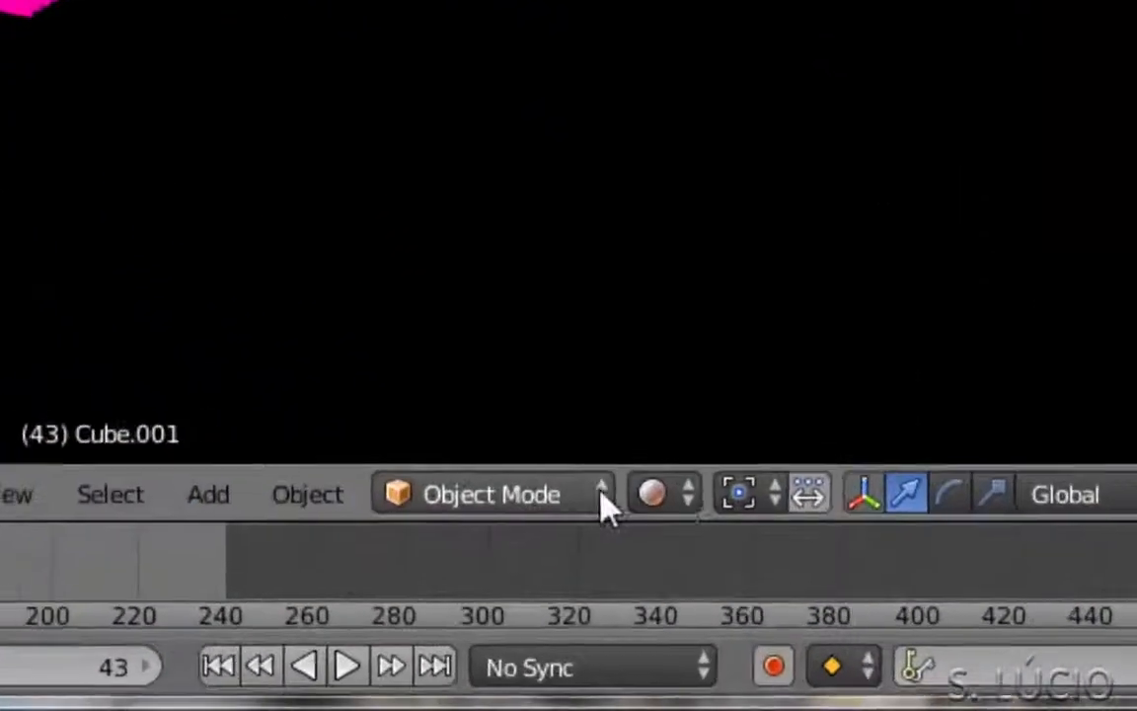
Switch the viewport to Solid shading, create a new material for the sphere and enlarge the node editor around its nodes.
click(681, 495)
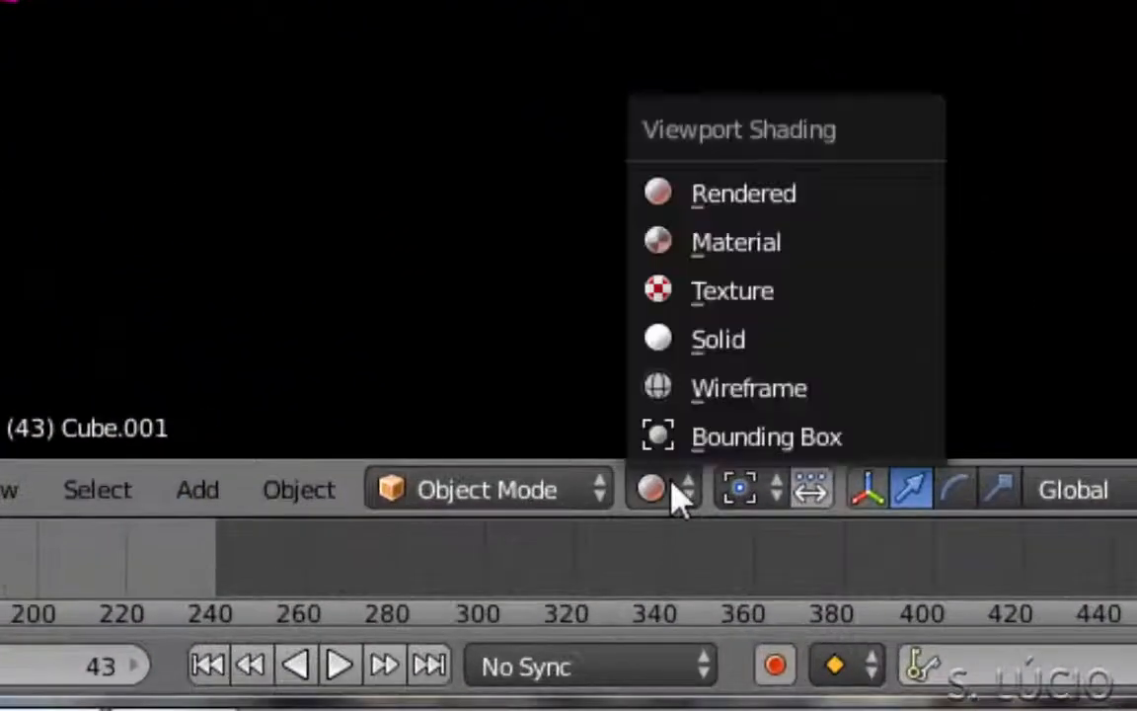
click(725, 350)
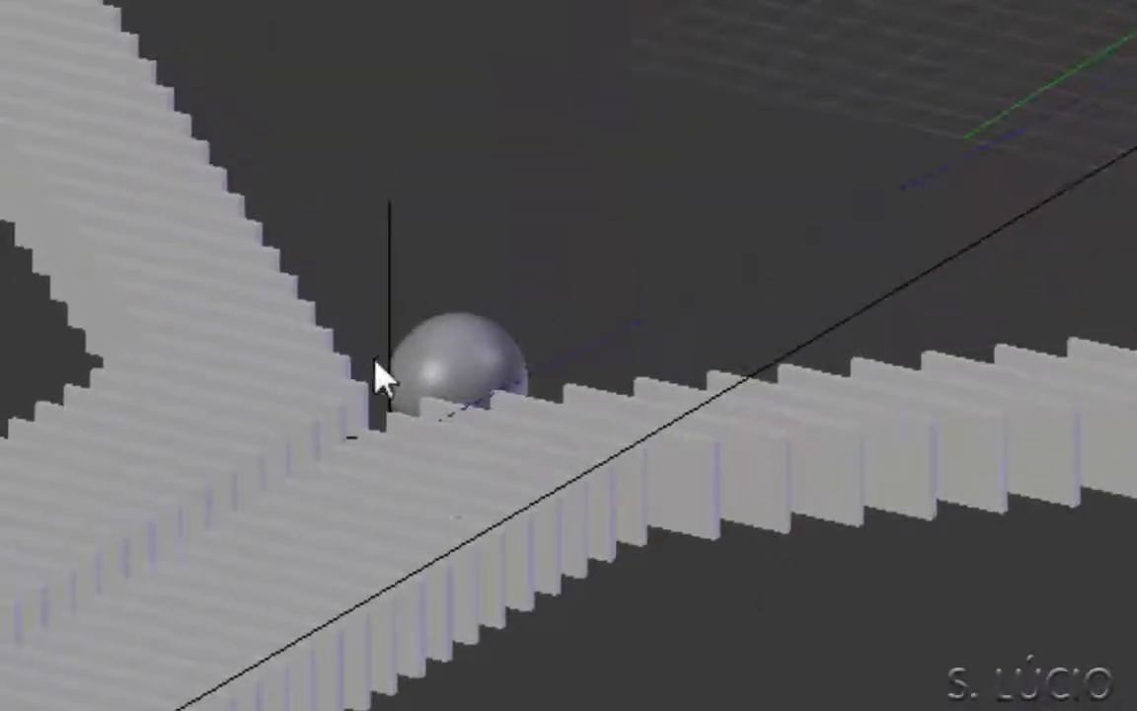
right_click(476, 348)
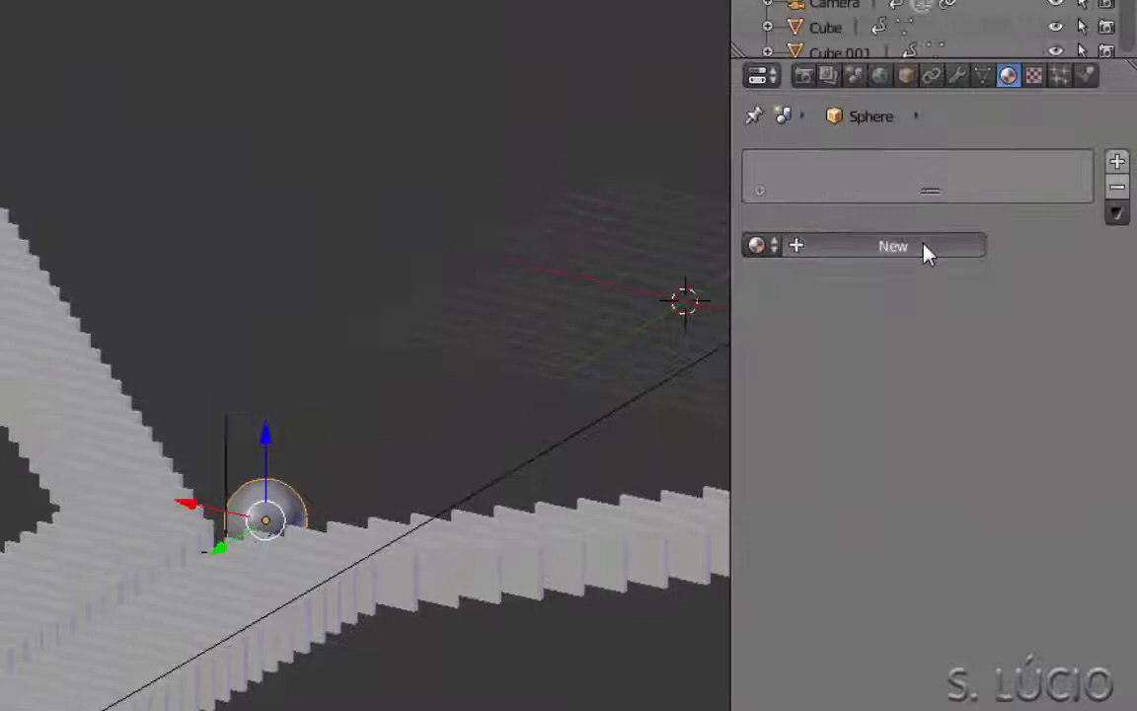
click(926, 248)
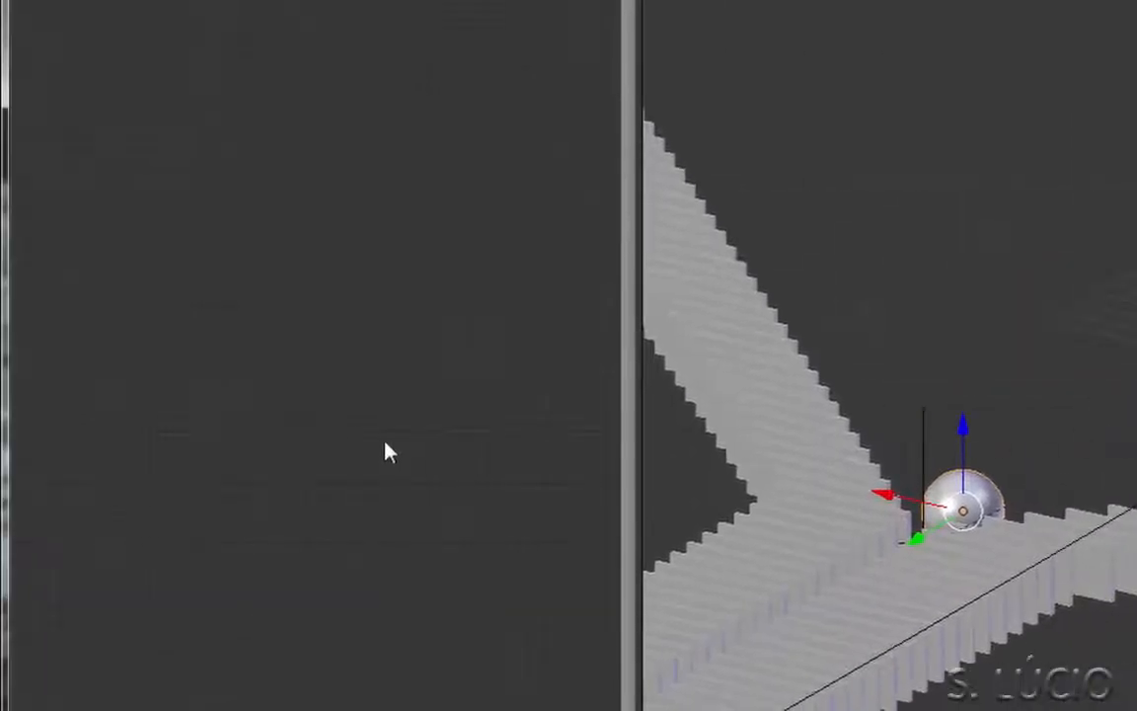
middle_drag(375, 457, 601, 417)
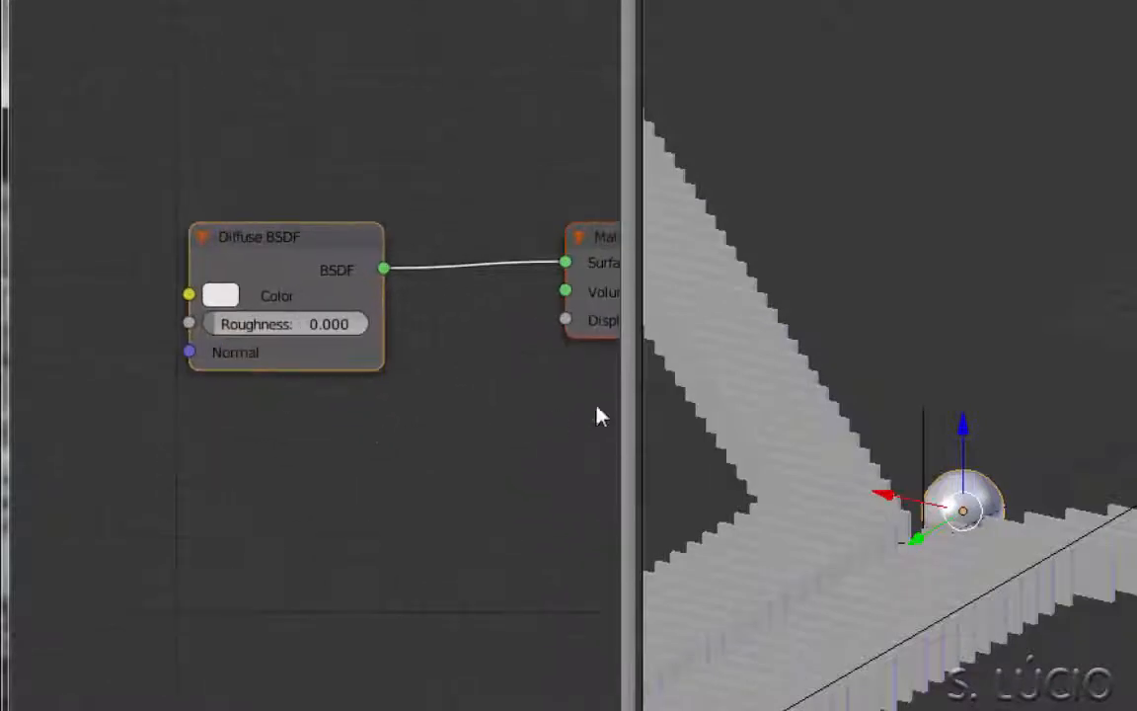
drag(643, 397, 864, 384)
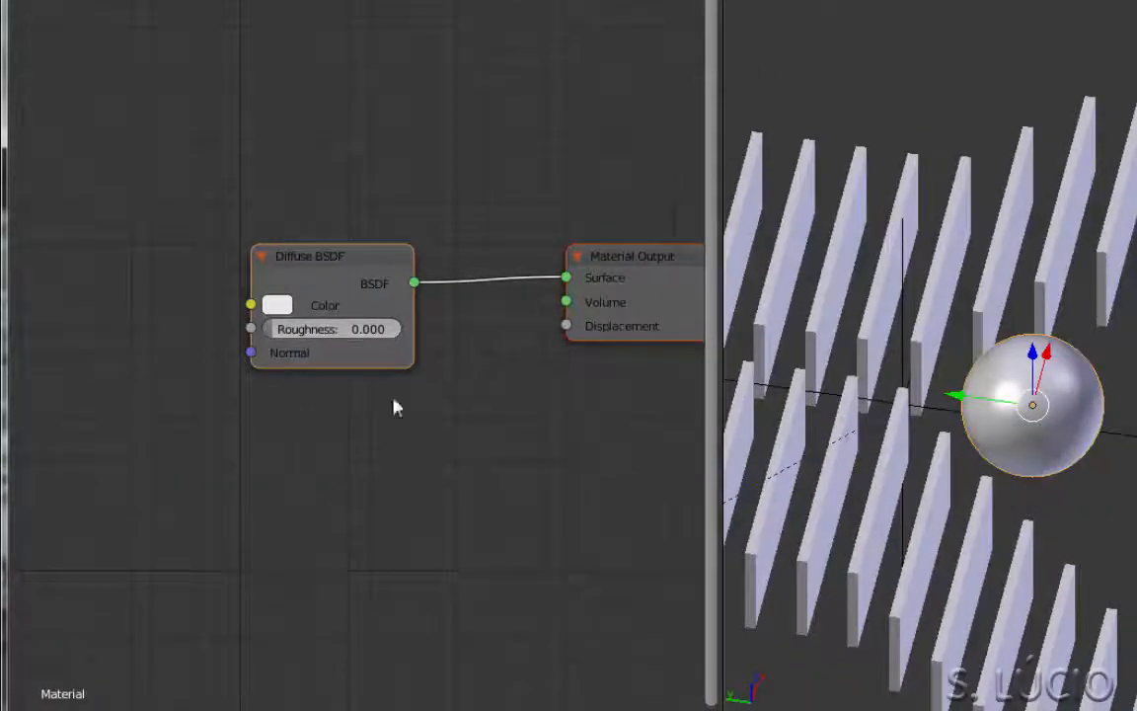
Add an Image Texture node beside the sphere's Diffuse BSDF and connect its Color output to the shader's Color input.
ctrl+scroll(378, 490, left, 3)
key(shift+a)
mouse_move(356, 613)
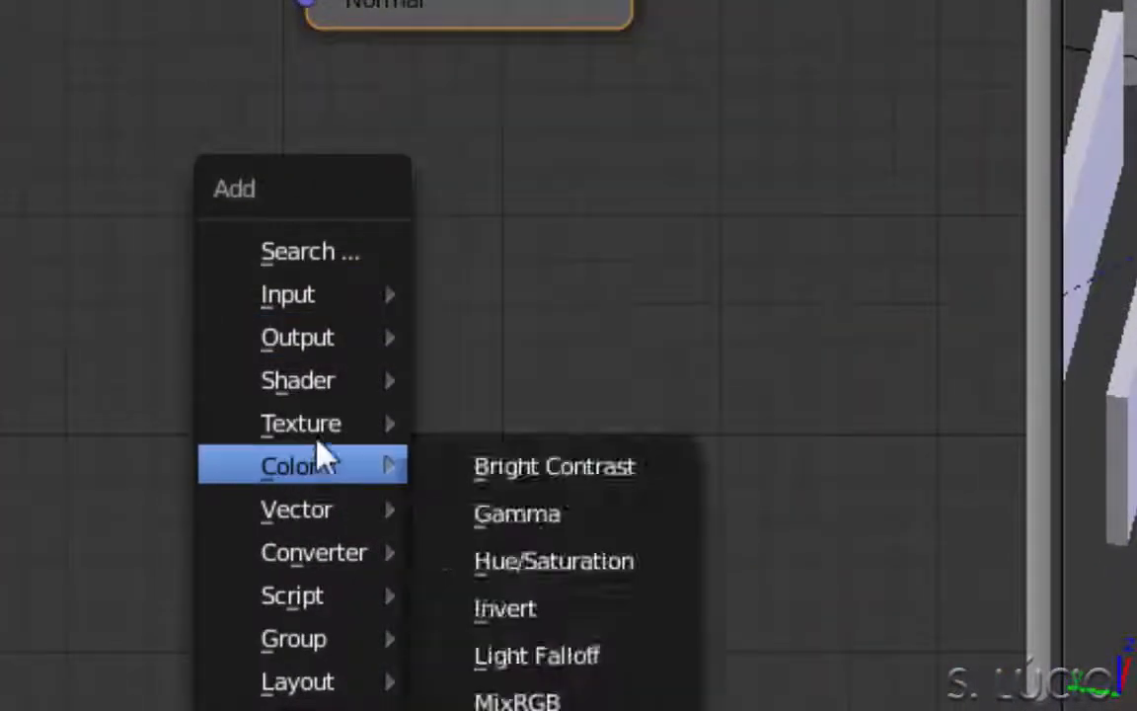
mouse_move(322, 442)
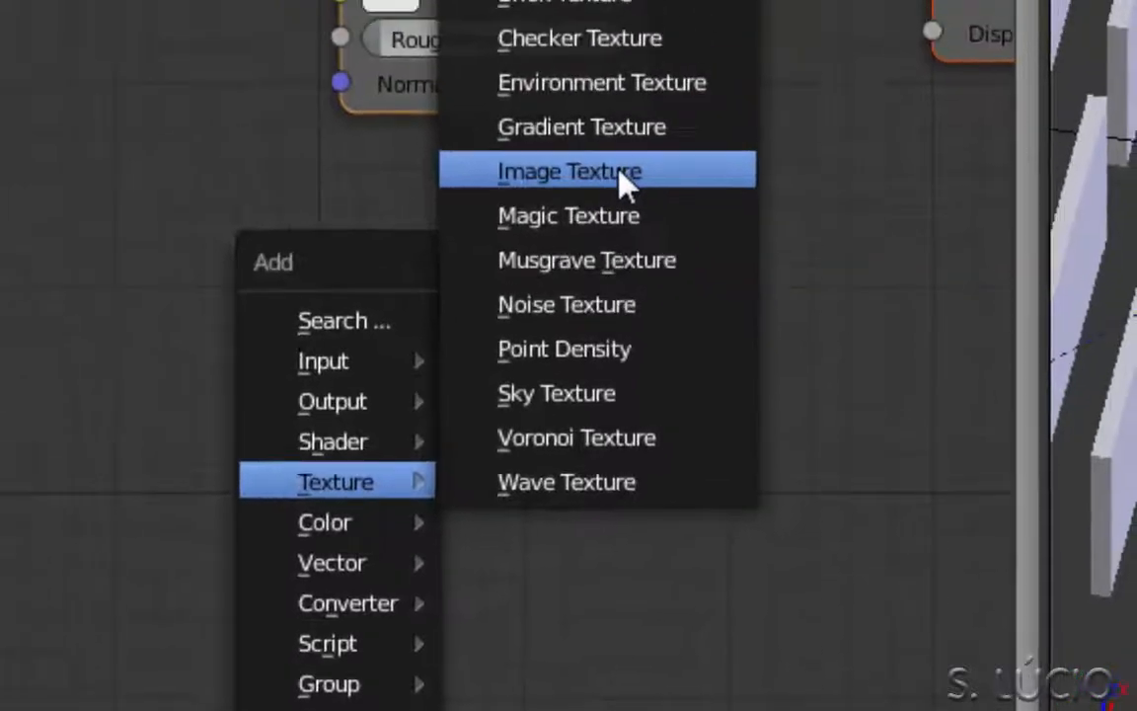
click(610, 106)
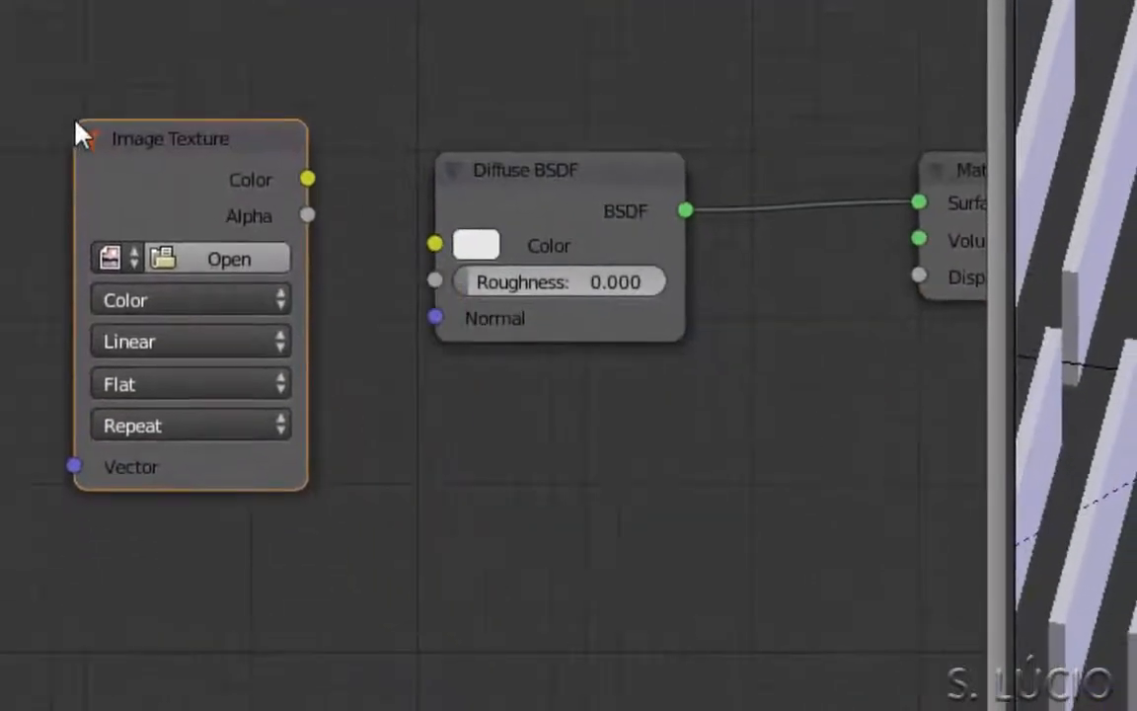
click(77, 124)
drag(309, 179, 435, 245)
Load mc15.jpg from the texturas folder into the Image Texture node, browsing the images as thumbnails.
click(229, 260)
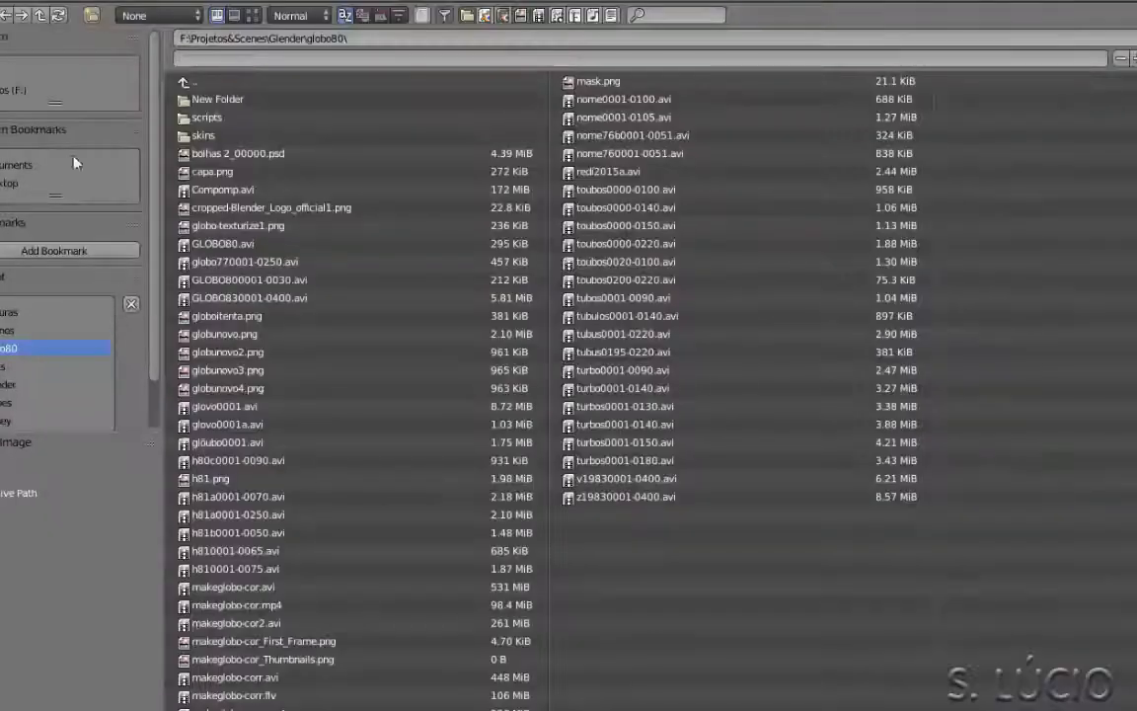
click(5, 313)
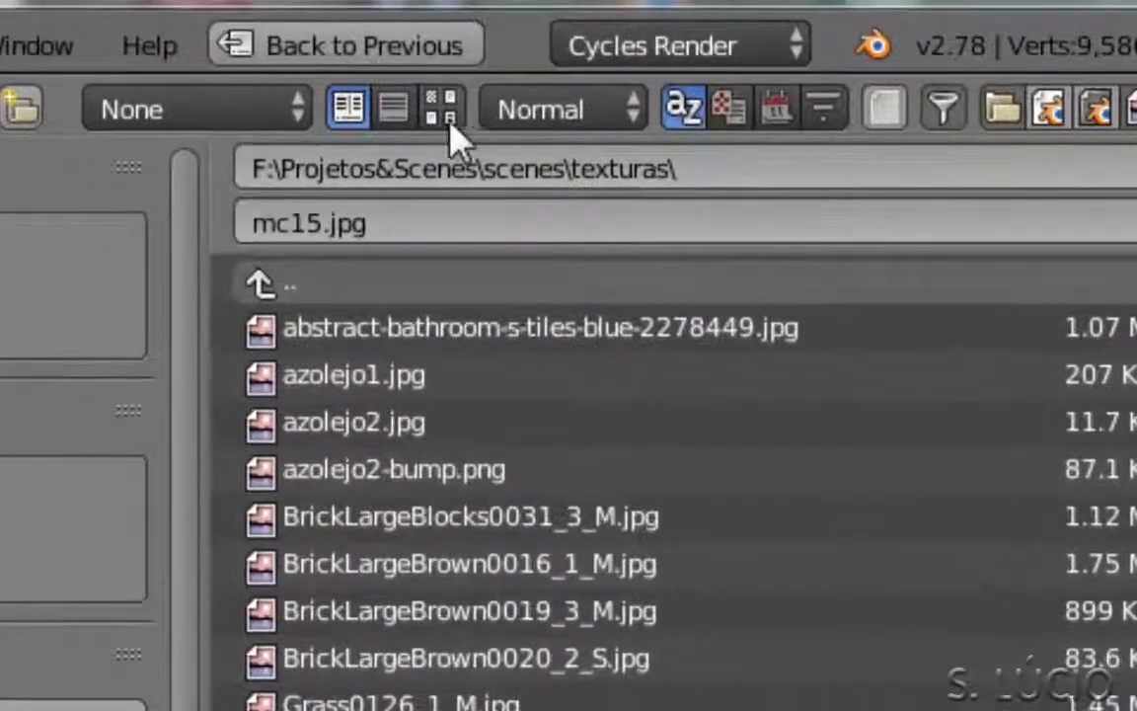
click(253, 17)
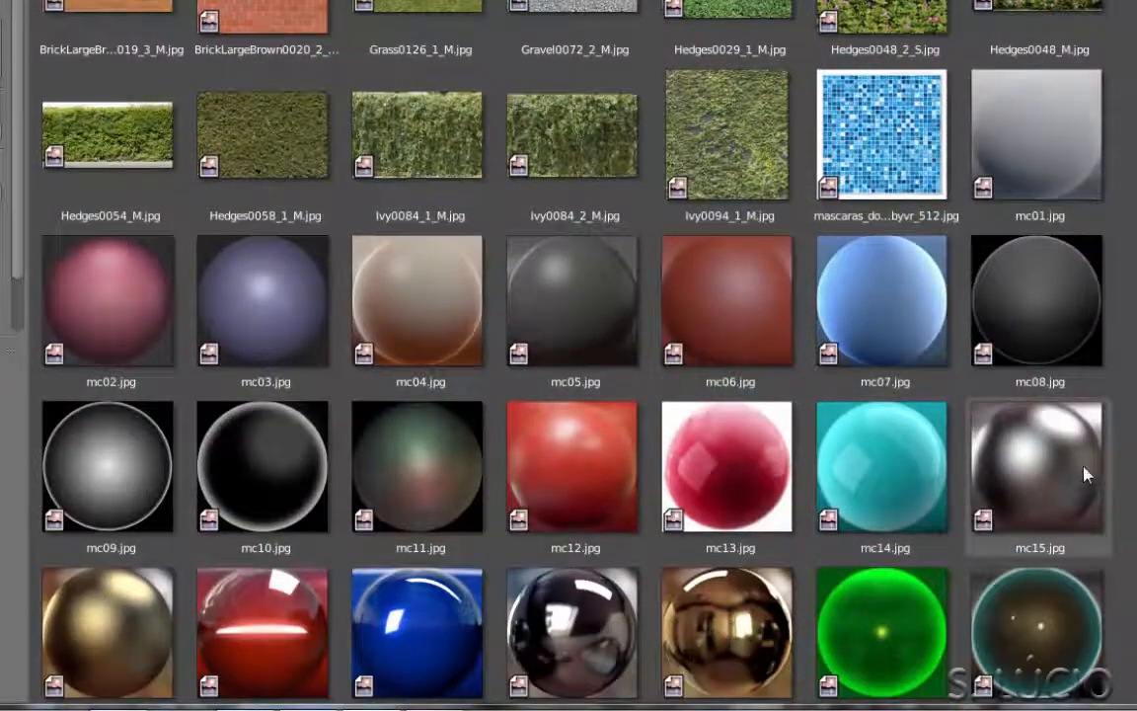
double_click(1005, 454)
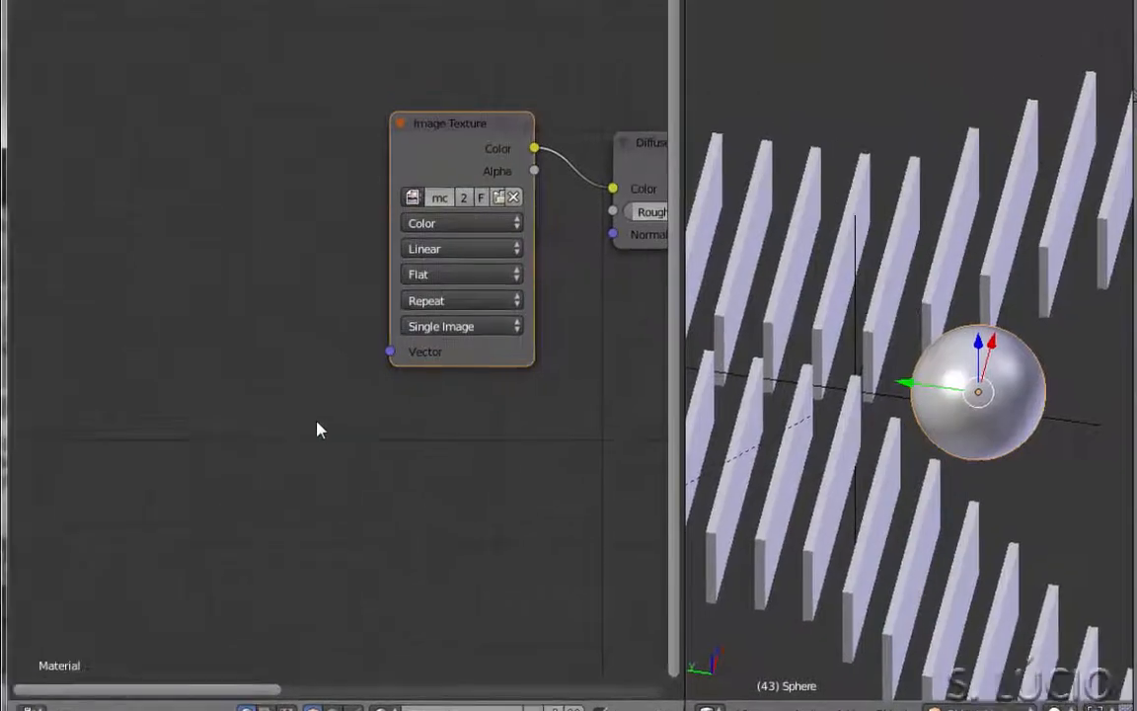
Add a Mapping node before the Image Texture and connect its Vector output to the texture's Vector input.
key(shift+a)
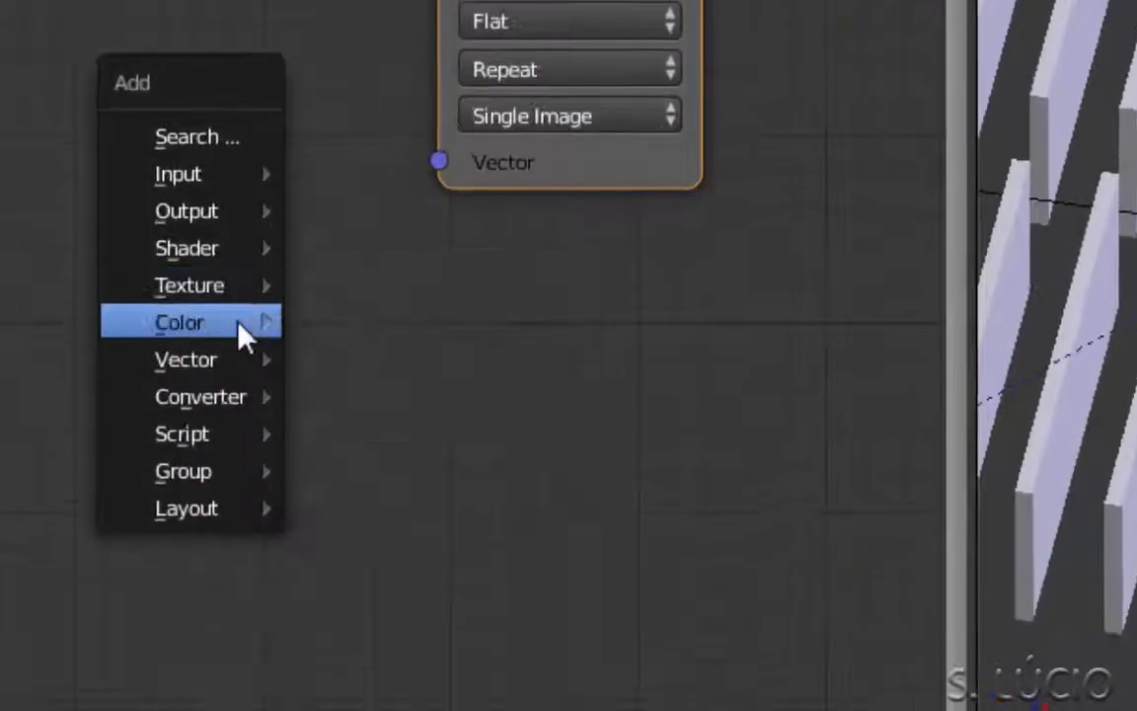
mouse_move(260, 444)
mouse_move(231, 370)
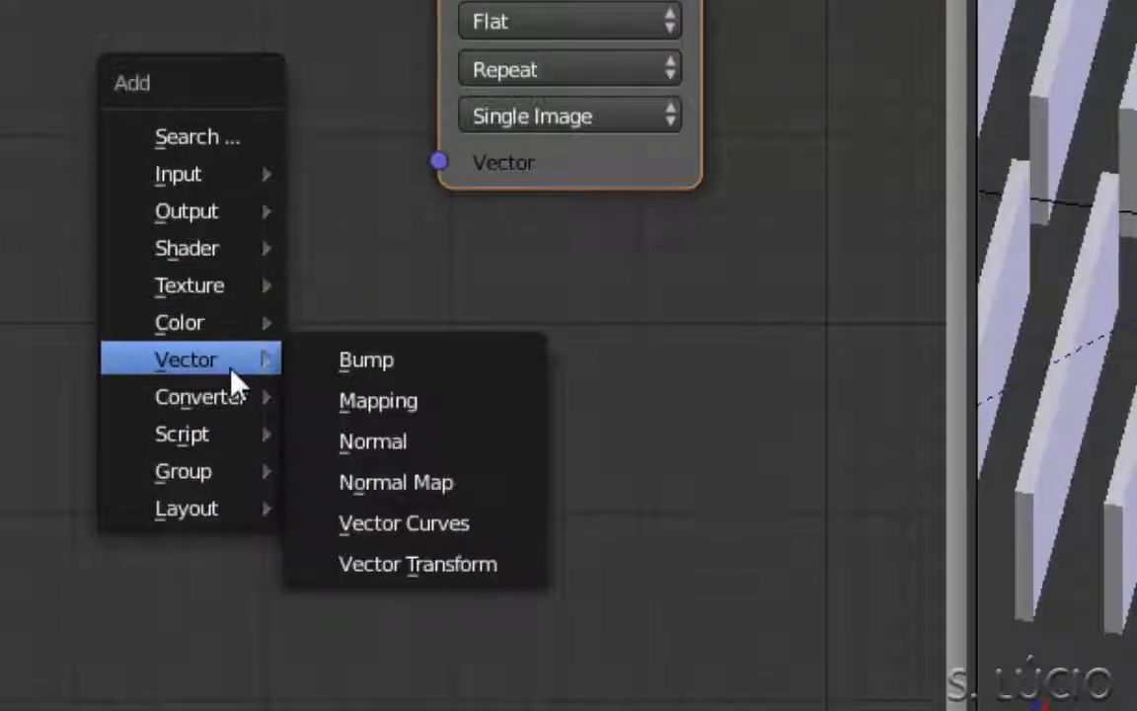
click(418, 413)
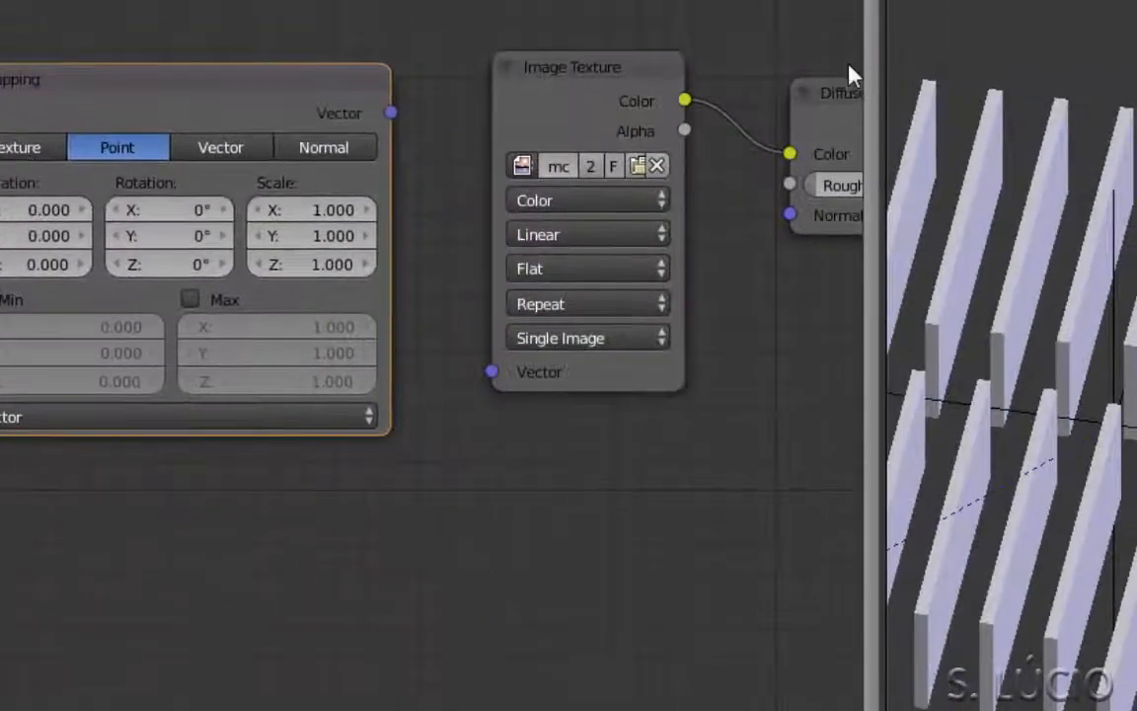
click(878, 71)
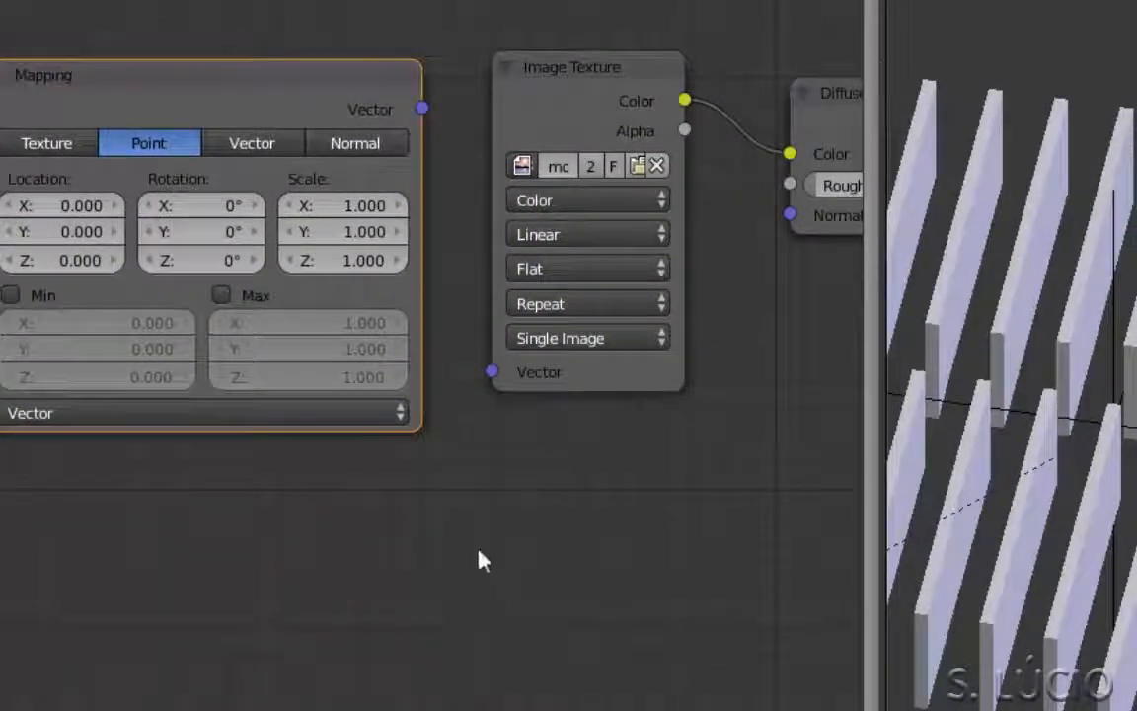
middle_drag(477, 559, 622, 538)
drag(538, 101, 589, 288)
drag(614, 380, 612, 381)
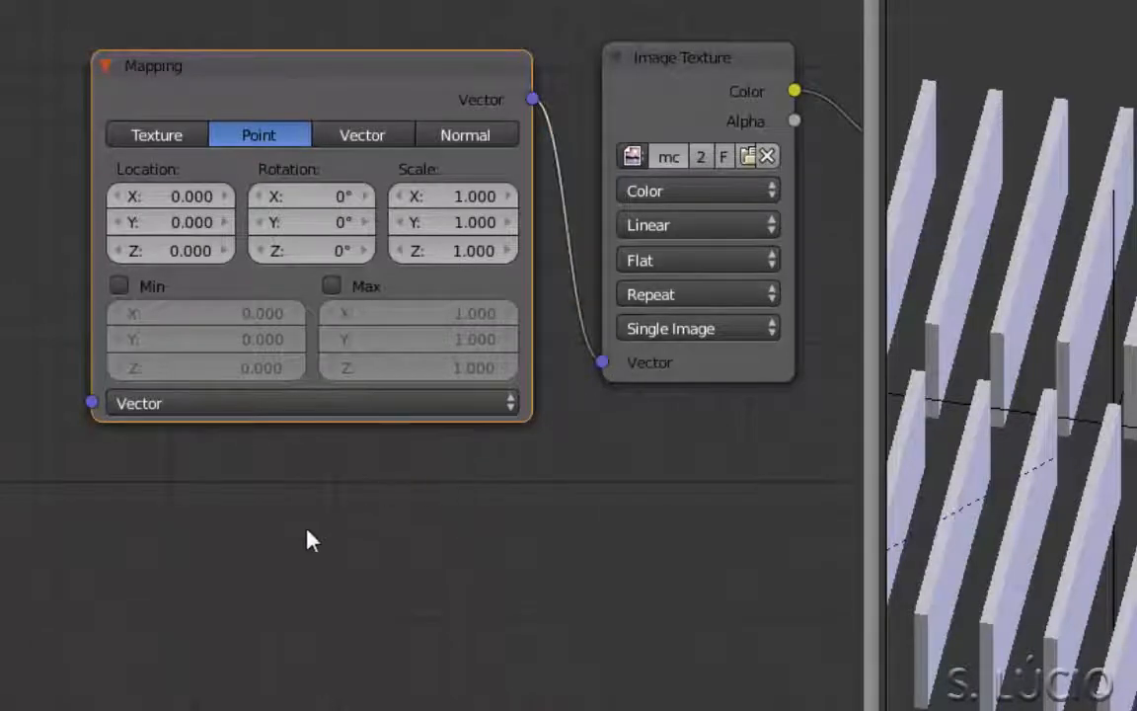
Add a Vector Transform node before the Mapping node and connect its Vector output to the Mapping's Vector input.
middle_drag(307, 538, 524, 584)
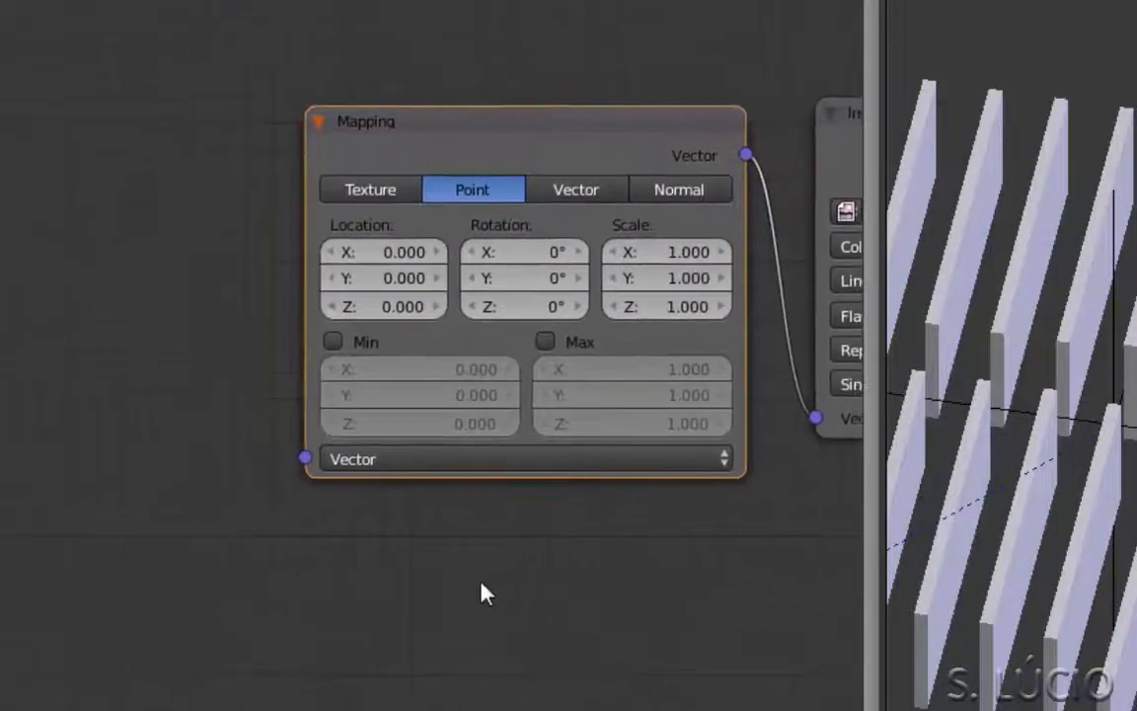
key(shift+a)
mouse_move(463, 588)
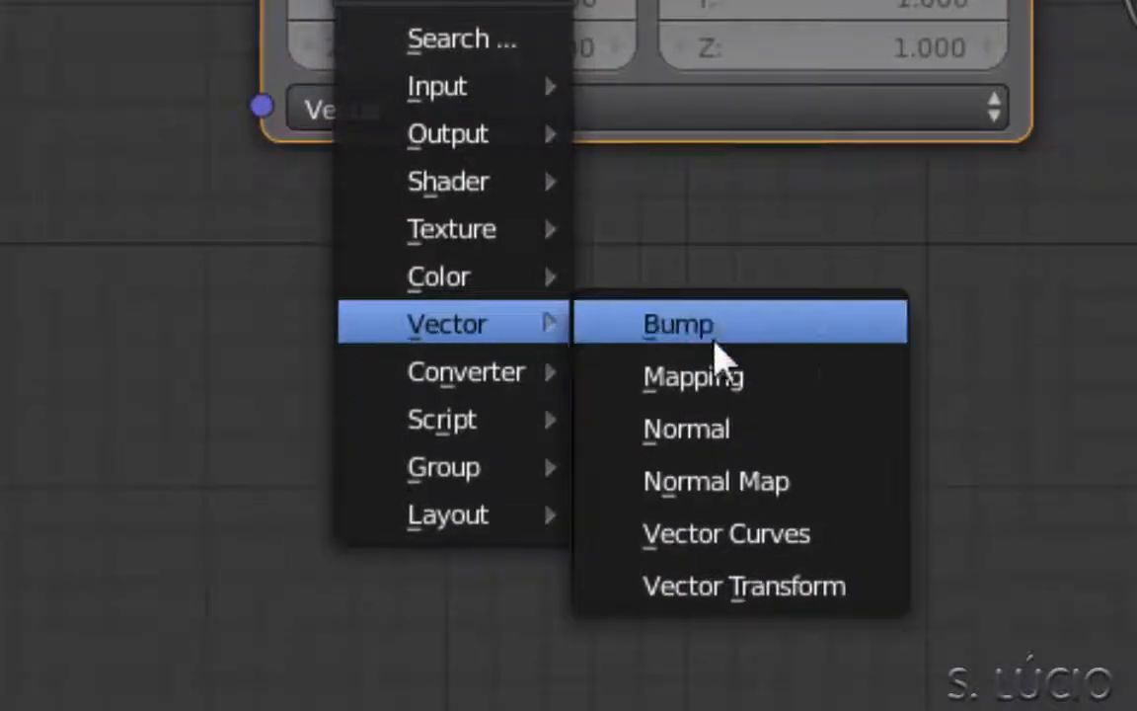
click(710, 584)
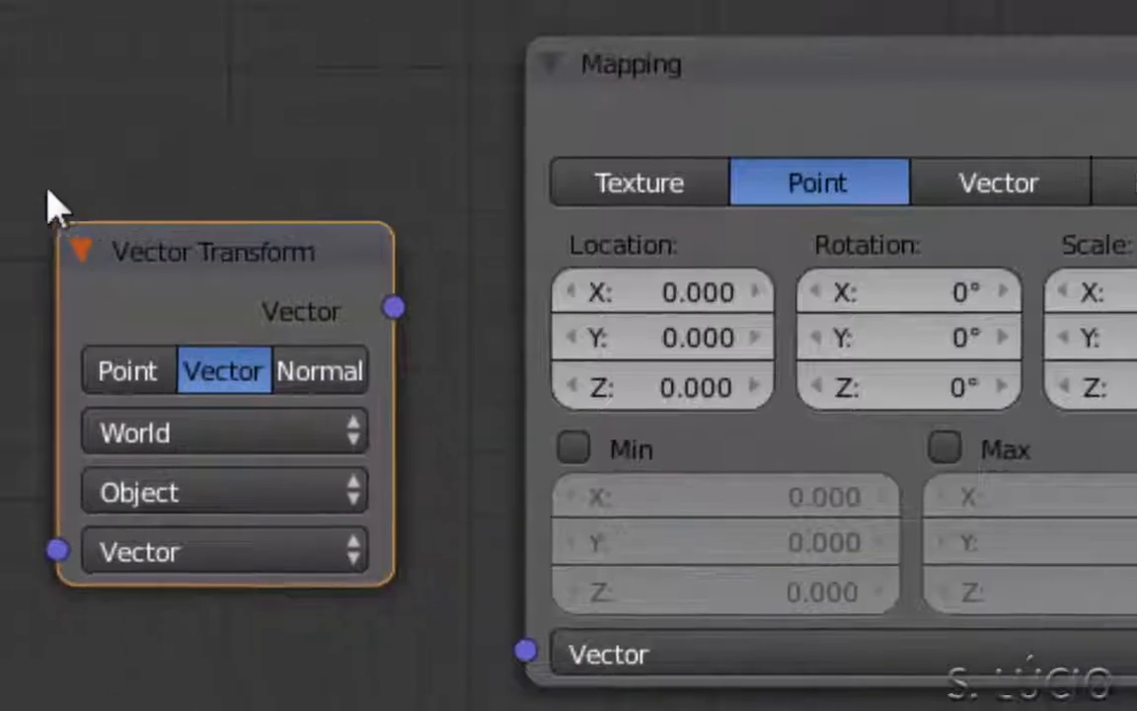
click(39, 170)
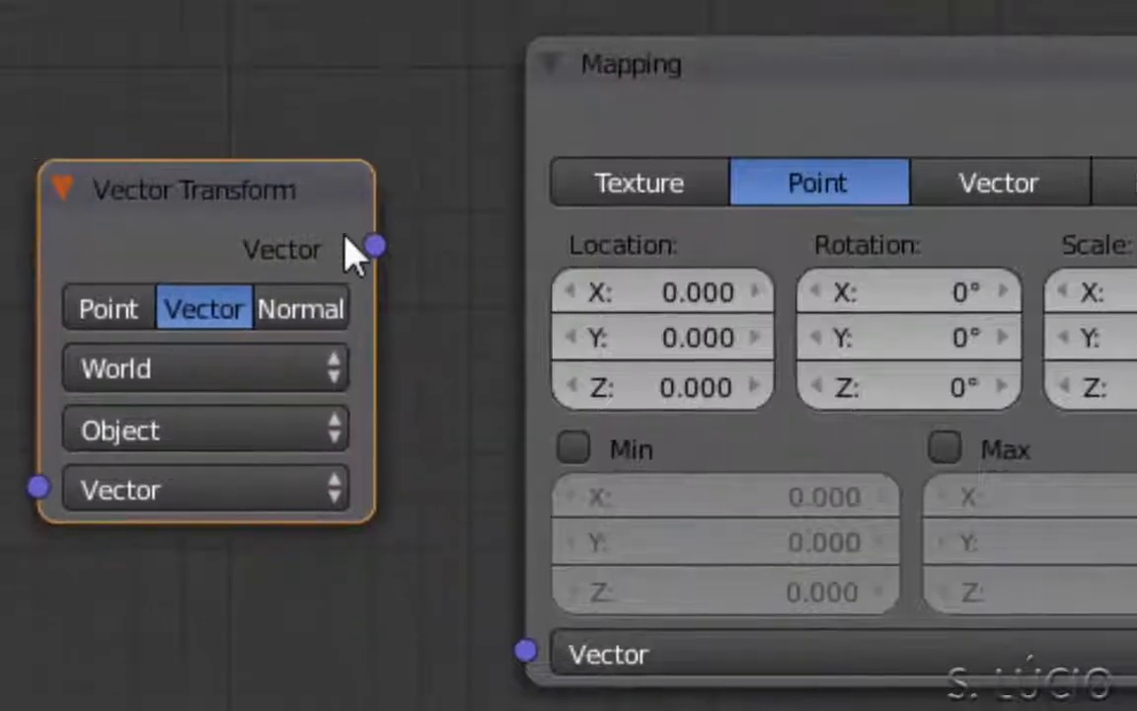
drag(358, 251, 525, 652)
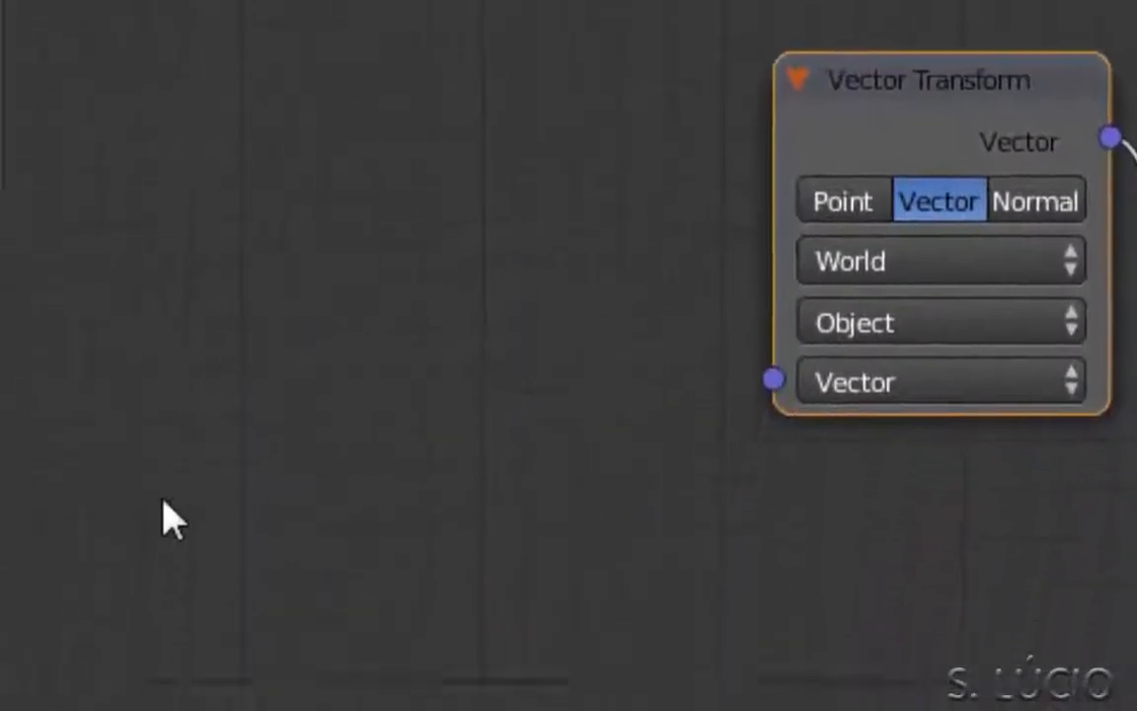
Add a Texture Coordinate node and connect its Normal output to the Vector Transform's Vector input.
key(shift+a)
mouse_move(212, 165)
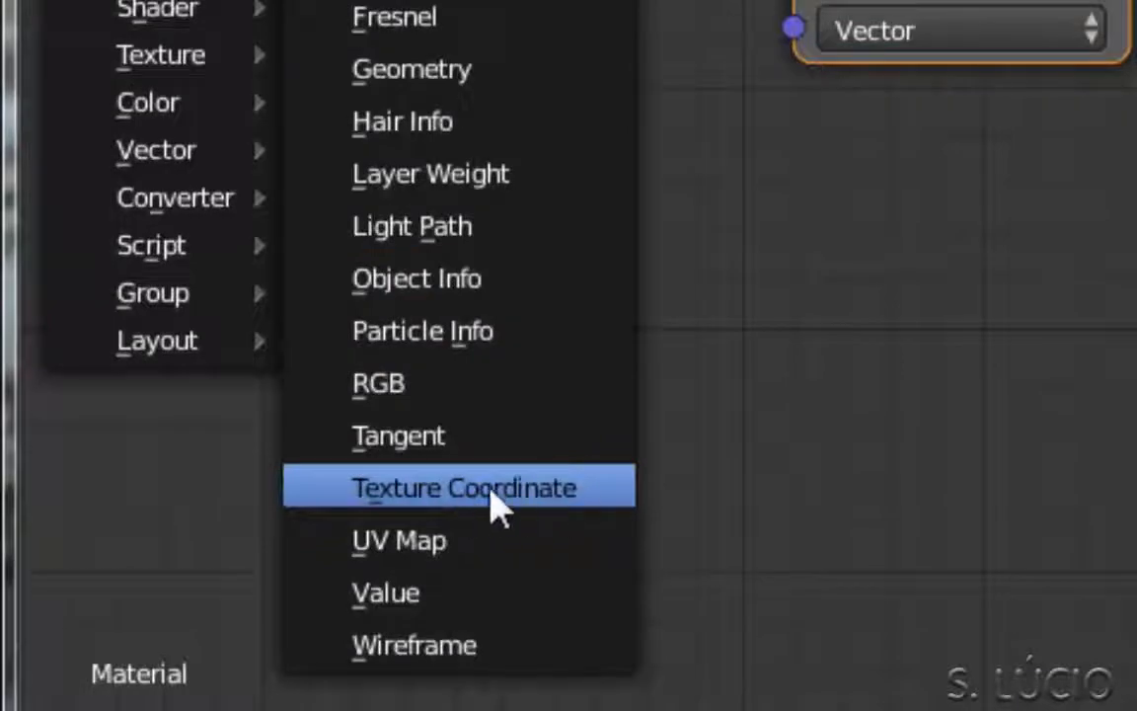
click(572, 484)
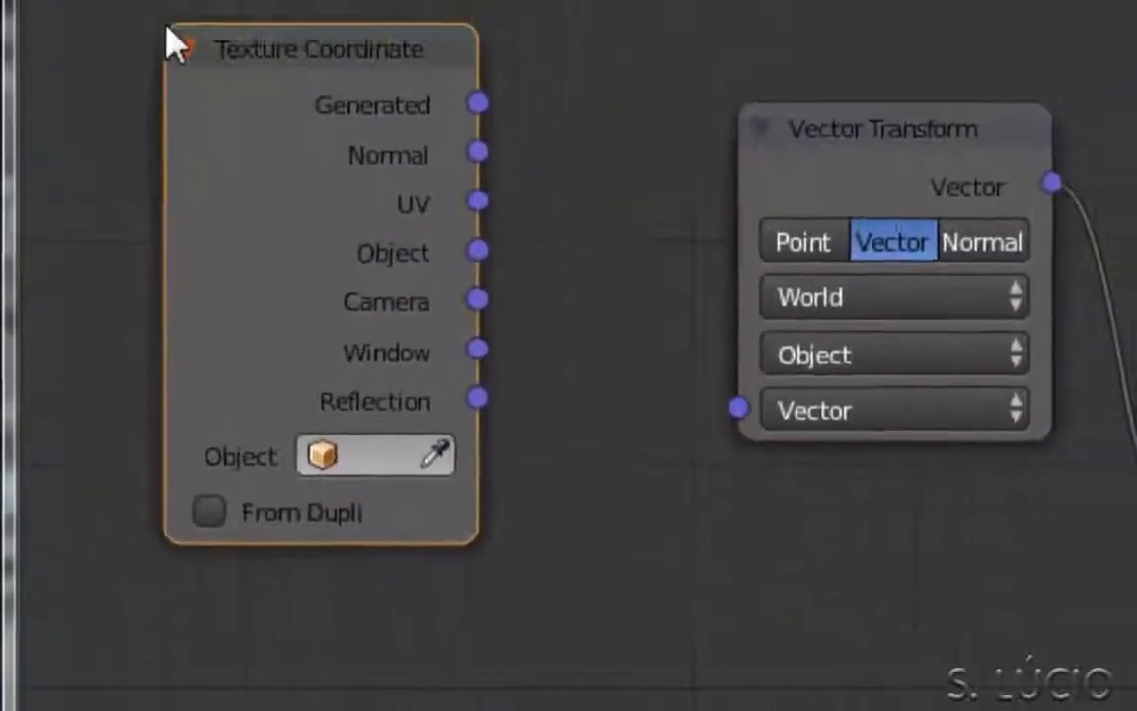
click(167, 26)
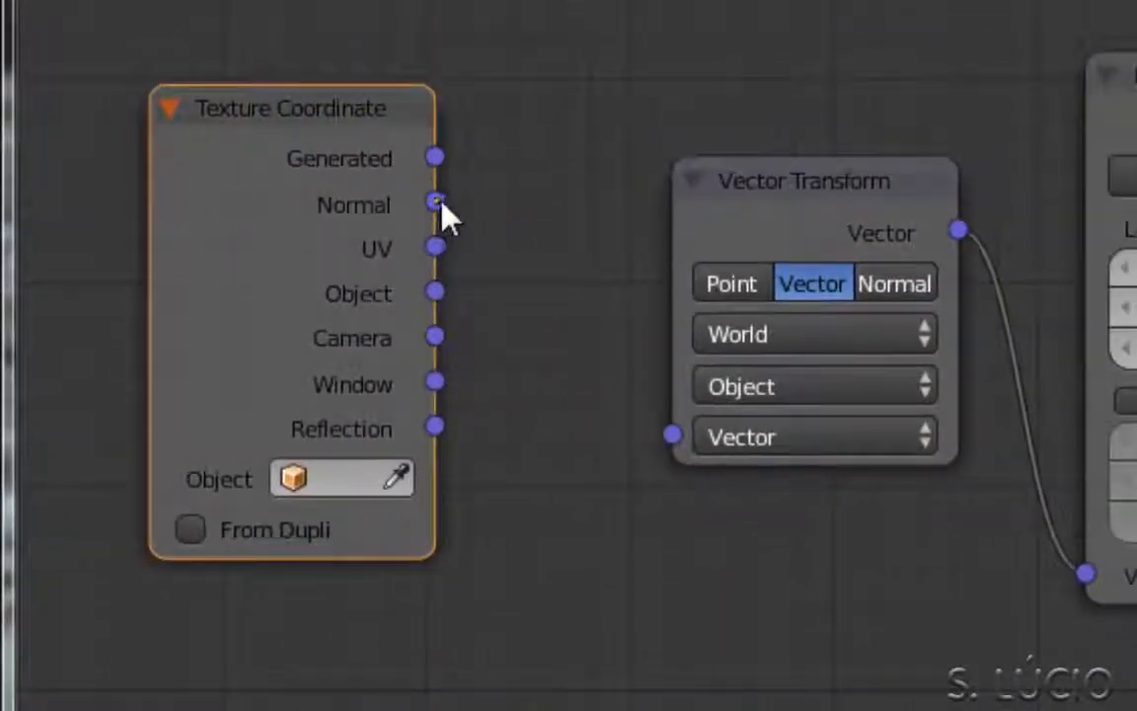
drag(444, 216, 685, 454)
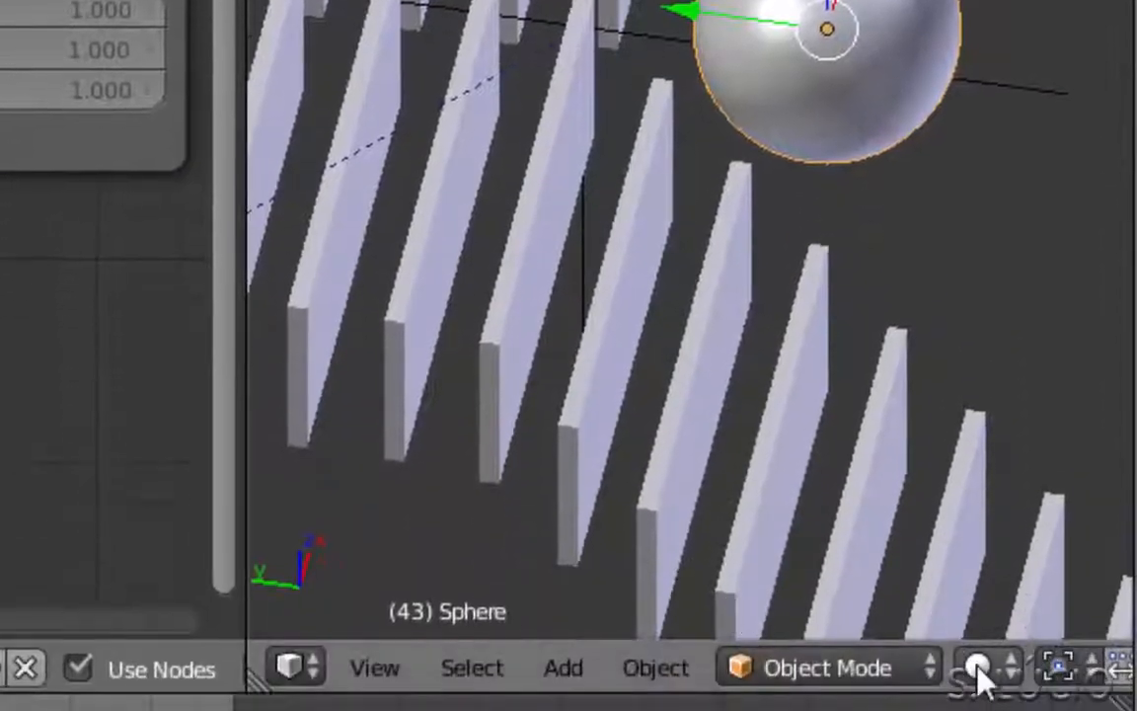
Switch the viewport to Rendered shading and examine the metallic image texture on the sphere.
click(977, 667)
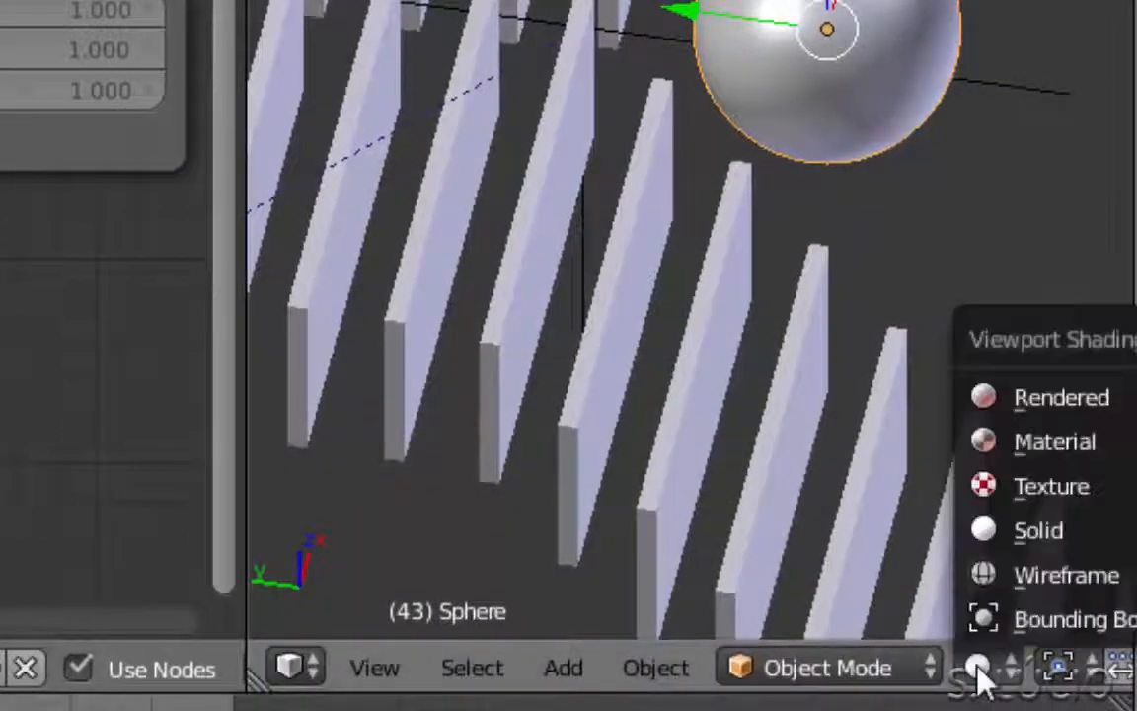
click(1093, 400)
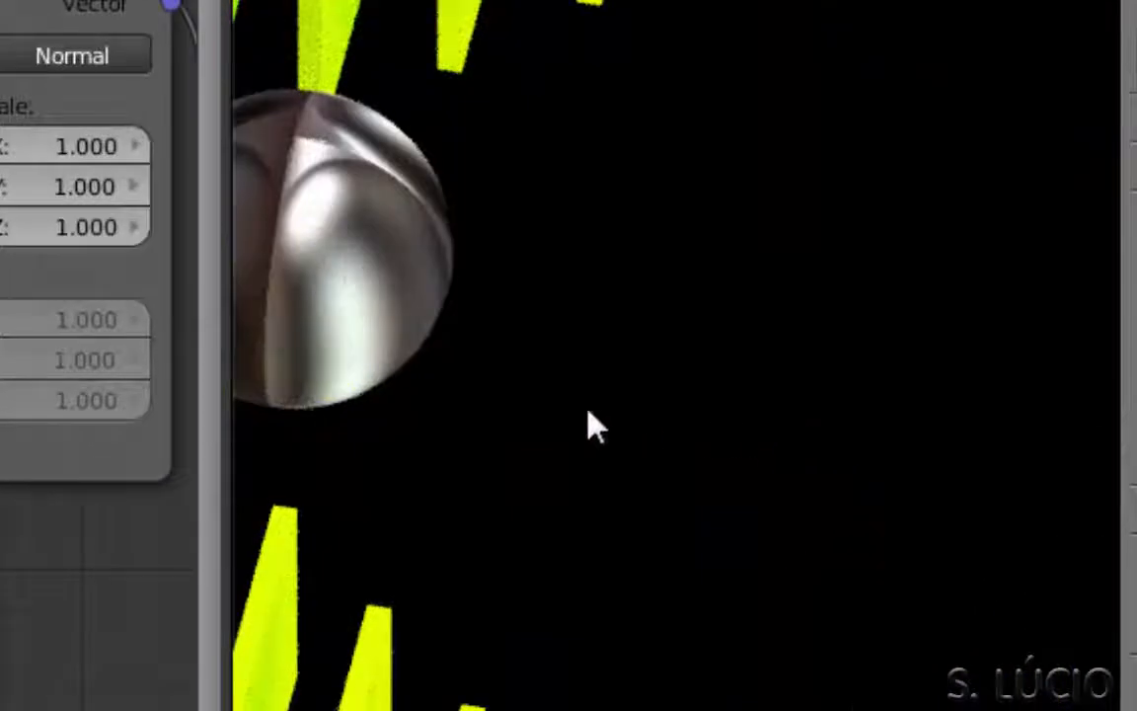
middle_drag(596, 426, 1010, 483)
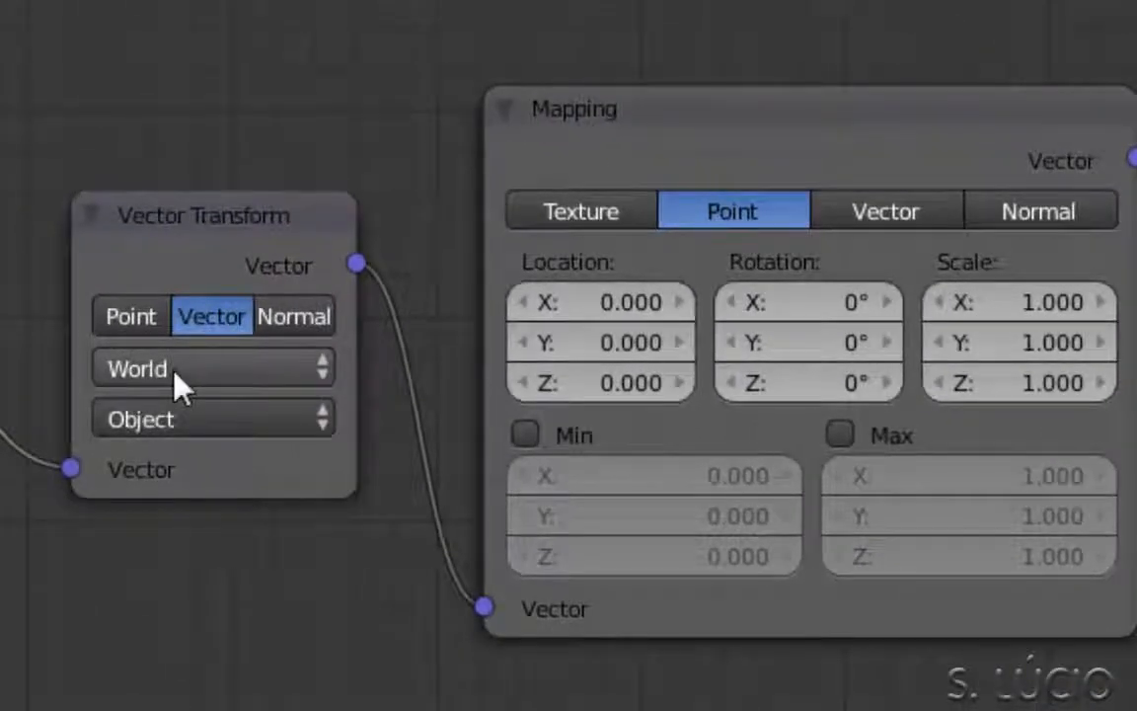
Set the Vector Transform node to convert from World to Camera space.
click(175, 374)
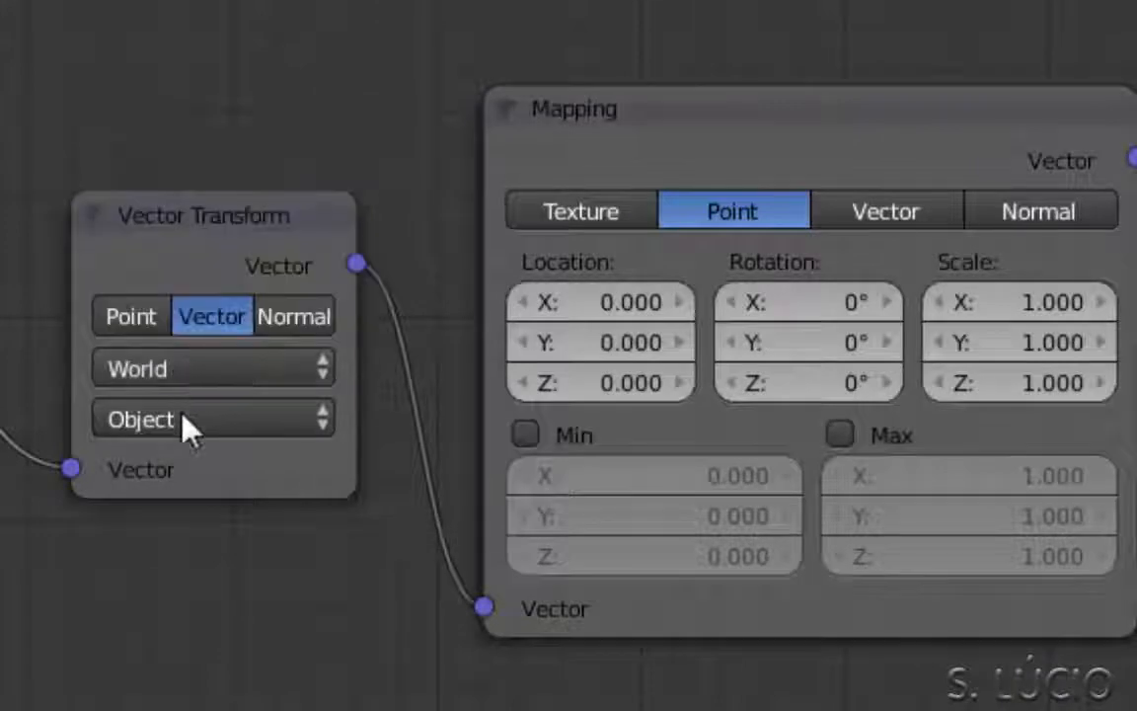
click(182, 421)
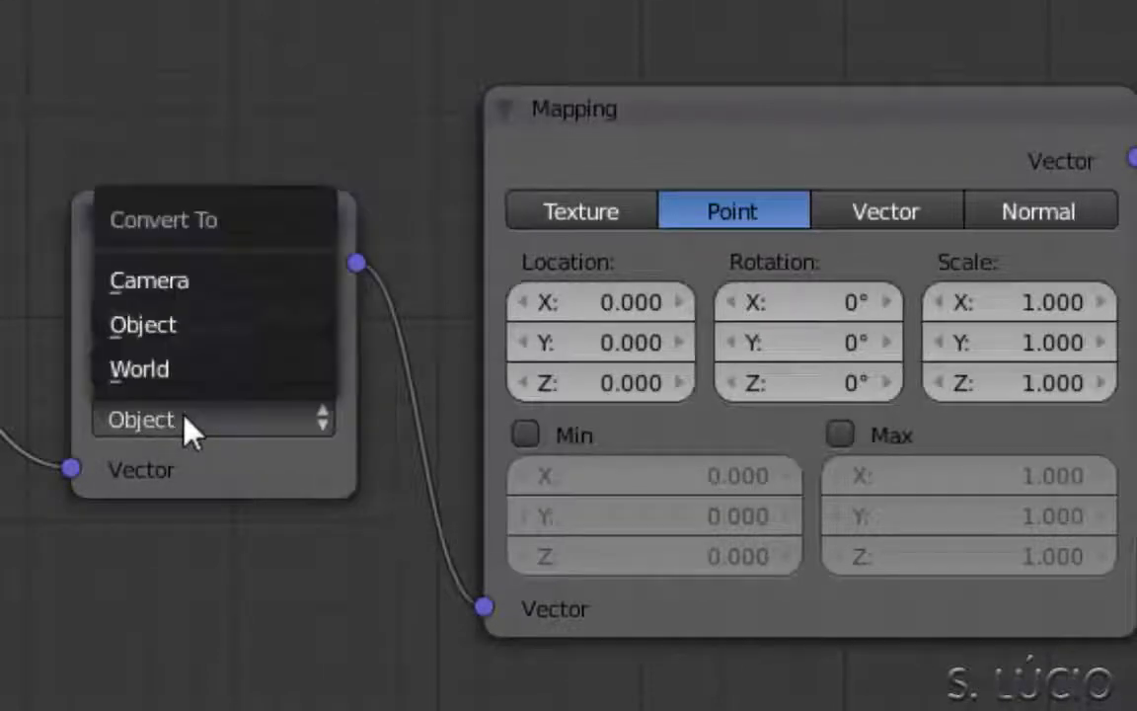
click(177, 286)
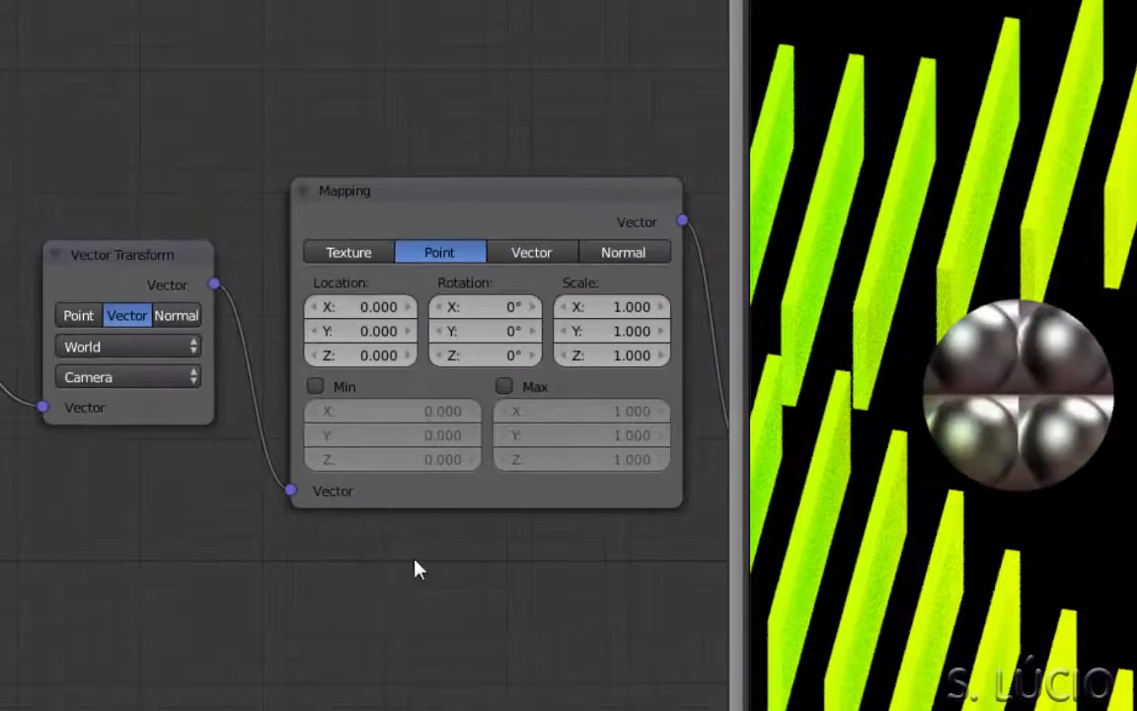
Set the Mapping node's X and Y location to 1 and its vector type to Texture.
middle_drag(414, 568, 94, 553)
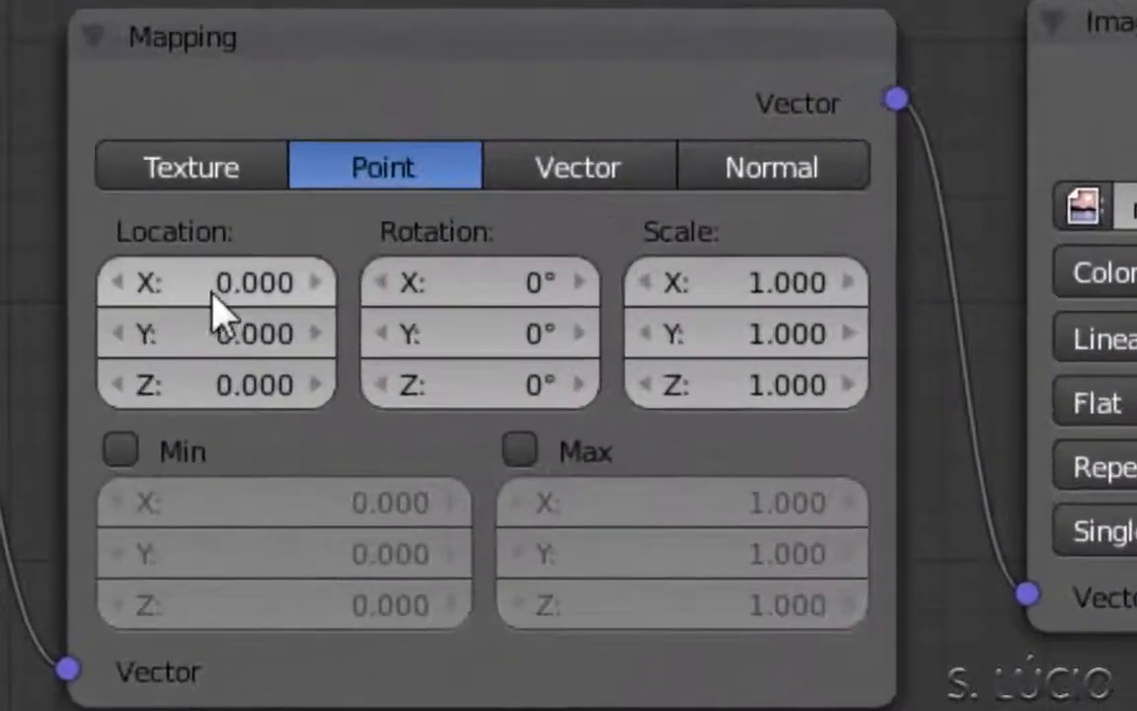
click(227, 288)
text(1)
key(Return)
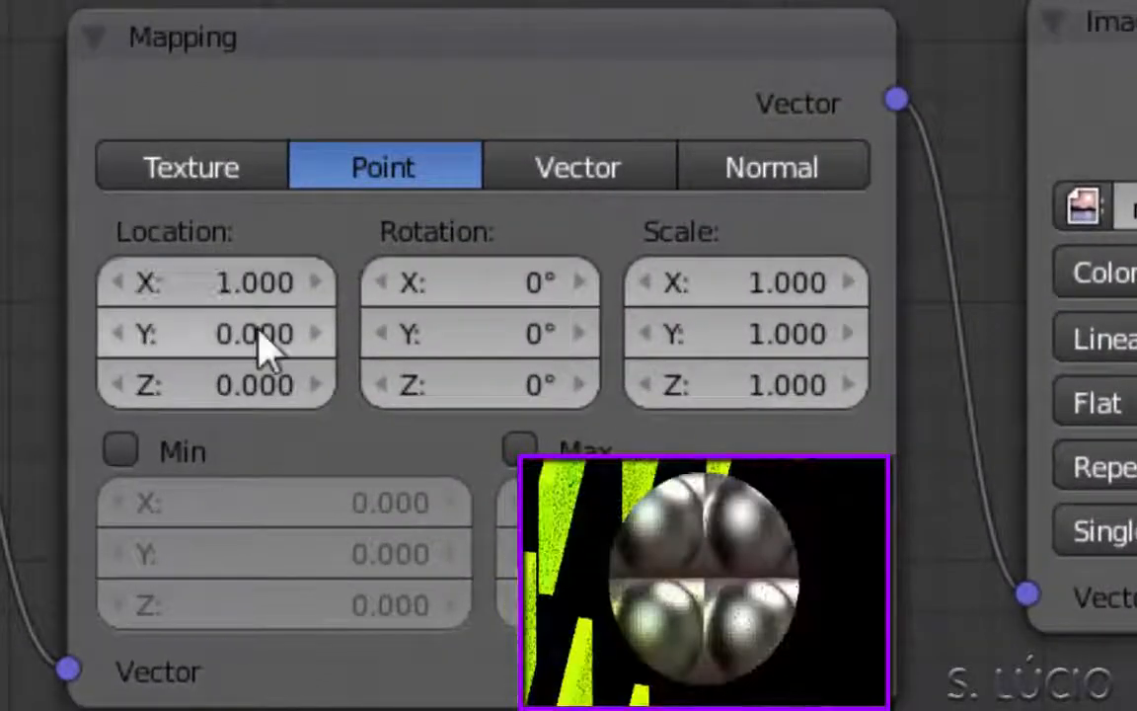
click(261, 334)
text(1)
key(Return)
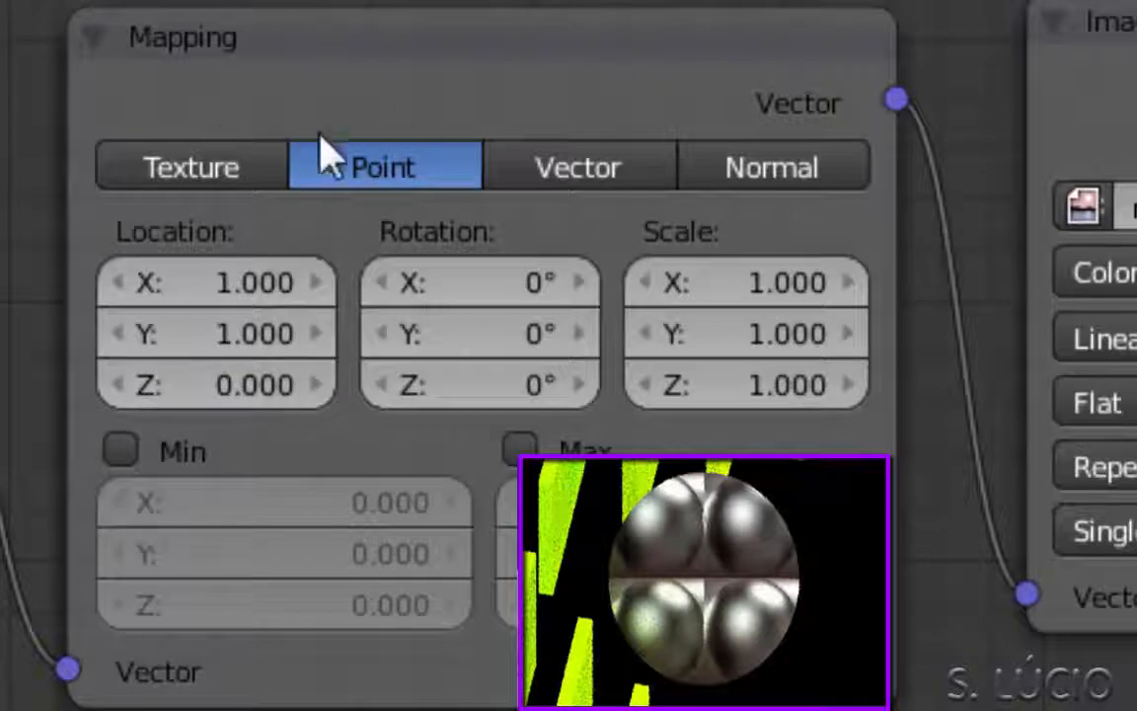
click(241, 178)
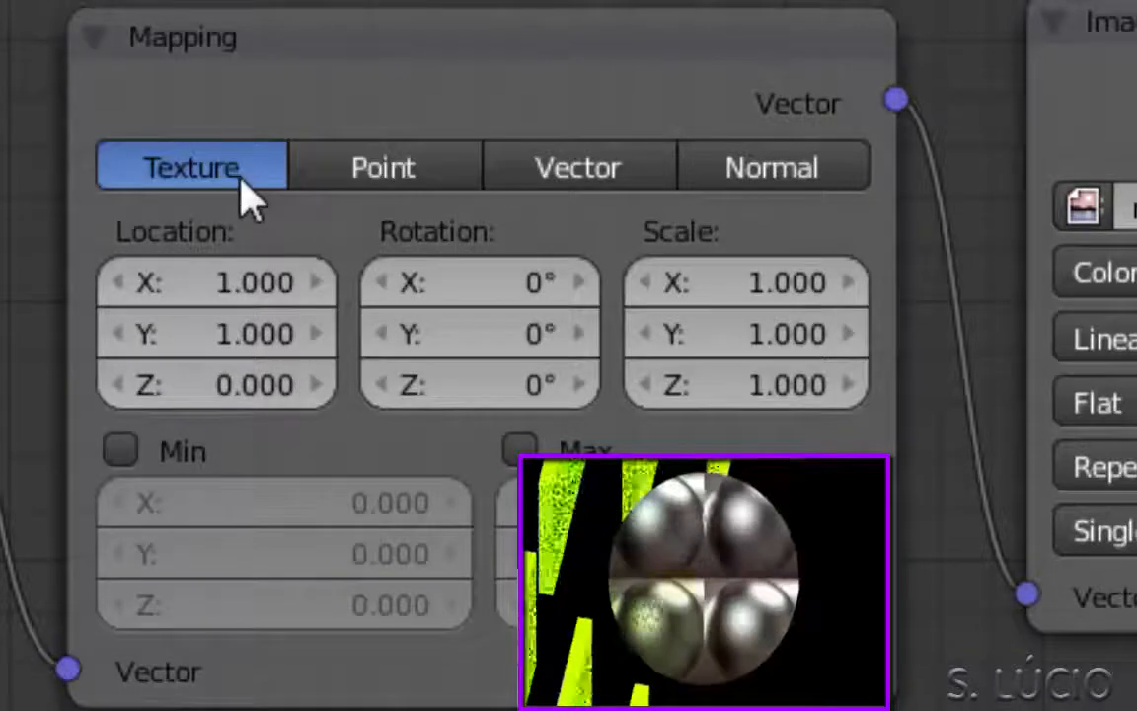
Set the Mapping node's X and Y scale to 2.
click(760, 286)
text(2)
key(Return)
click(780, 341)
text(2)
key(Return)
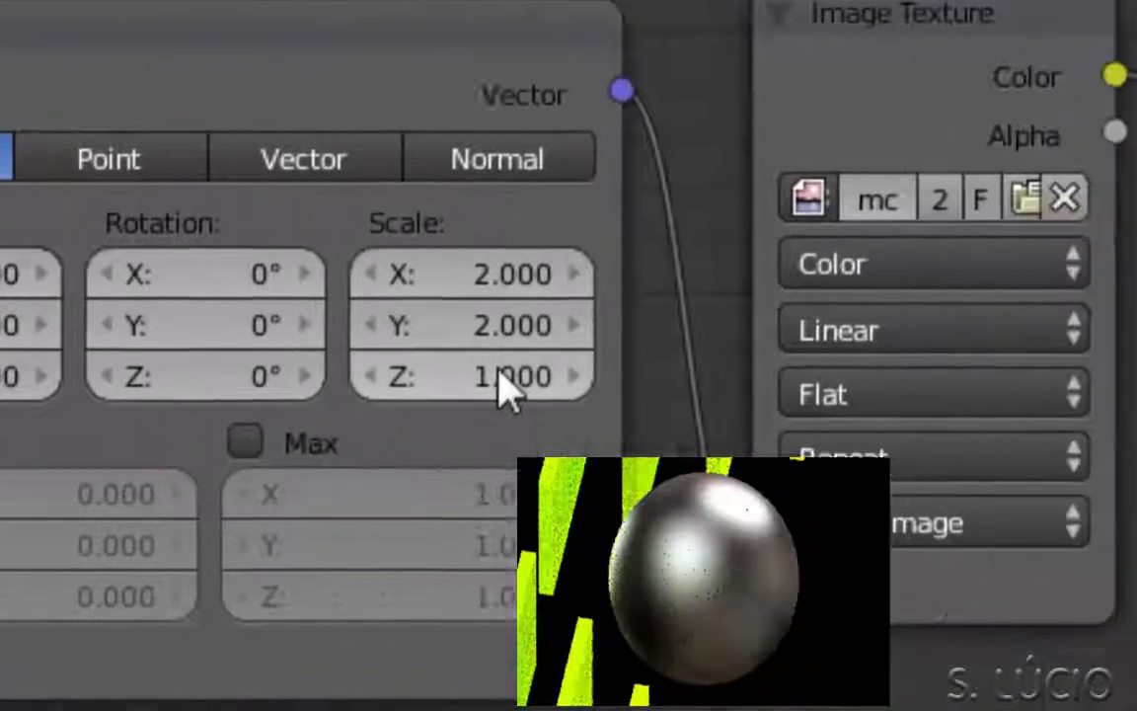
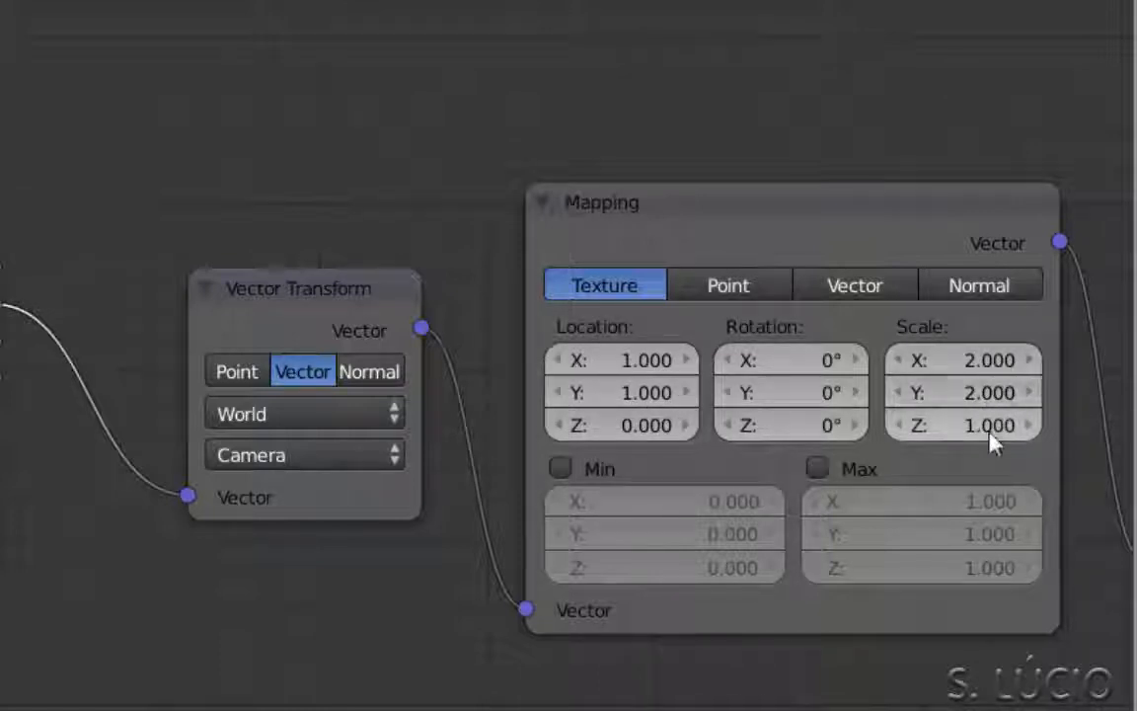
middle_drag(856, 709, 130, 709)
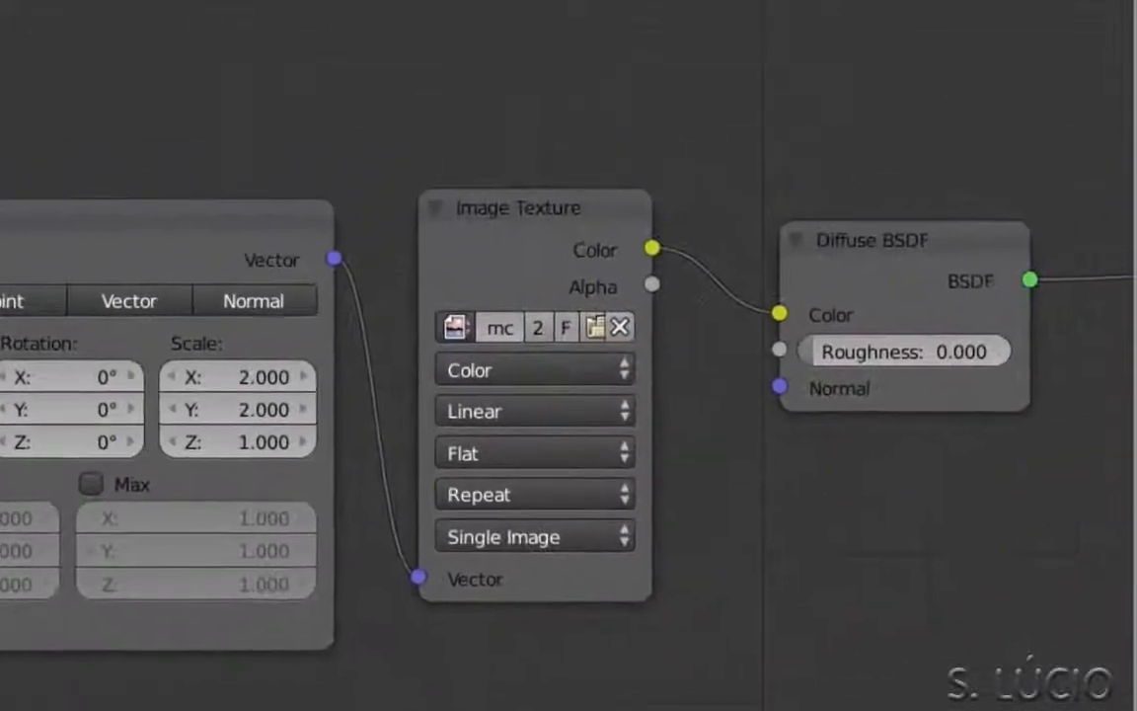
drag(412, 572, 419, 577)
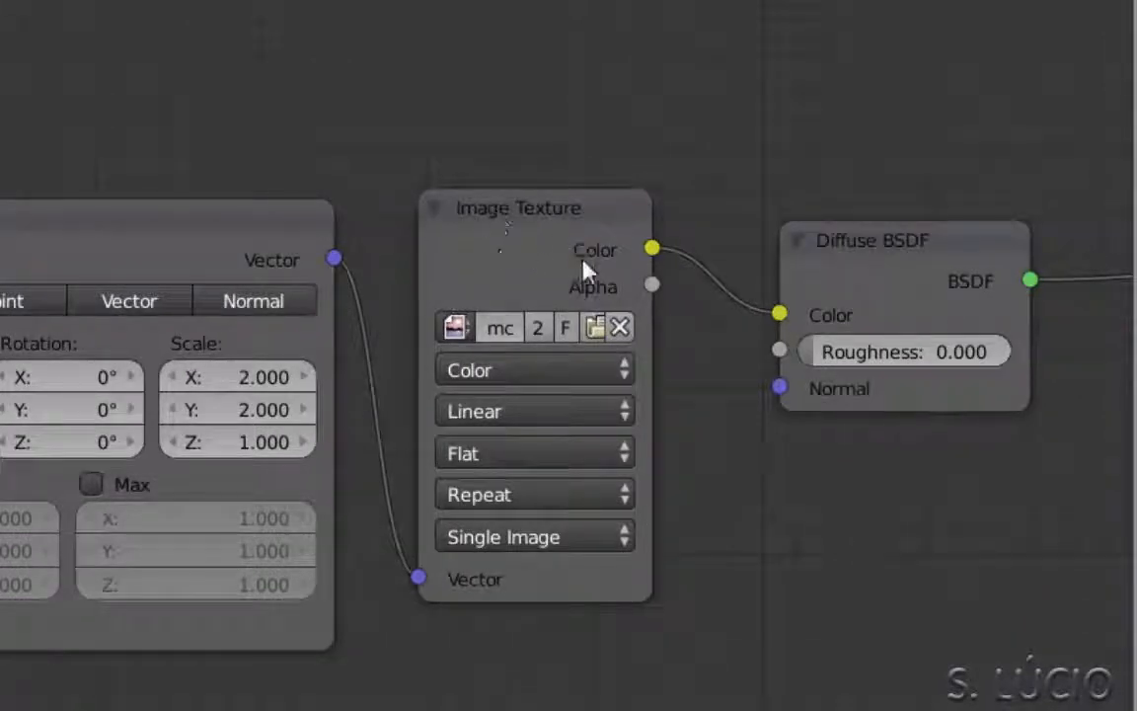
middle_drag(736, 518, 330, 571)
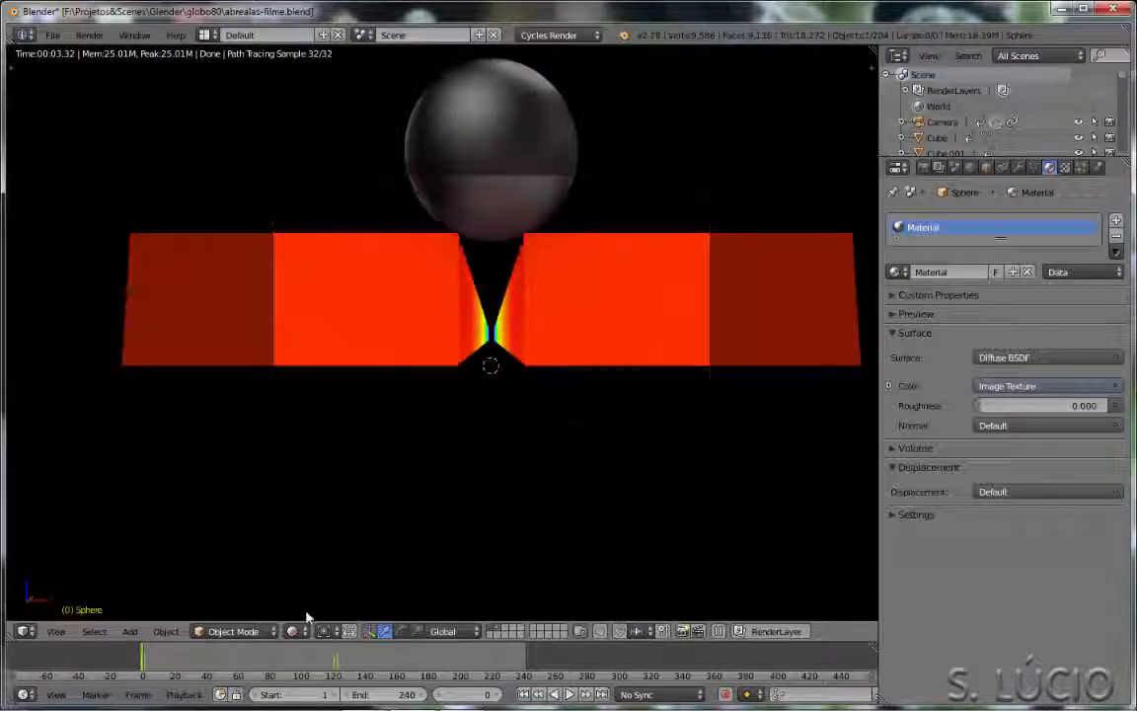
Return the camera view to Solid shading and split it, turning the lower half into a Video Sequence Editor.
click(302, 633)
click(296, 528)
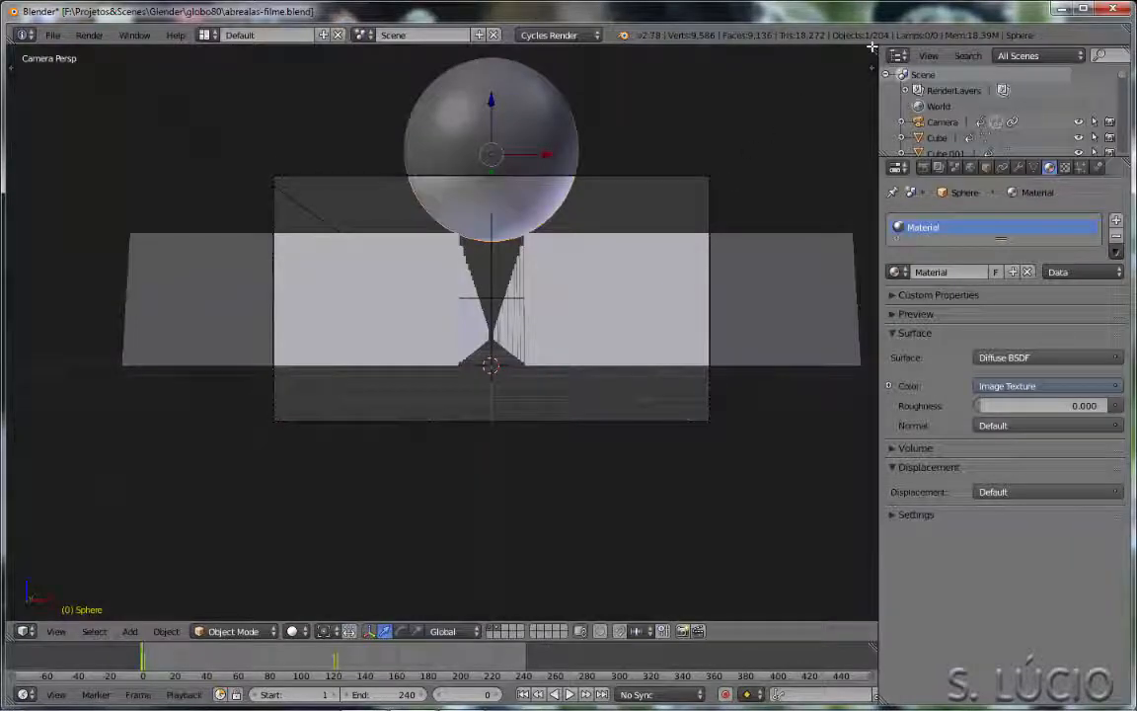
drag(871, 46, 816, 362)
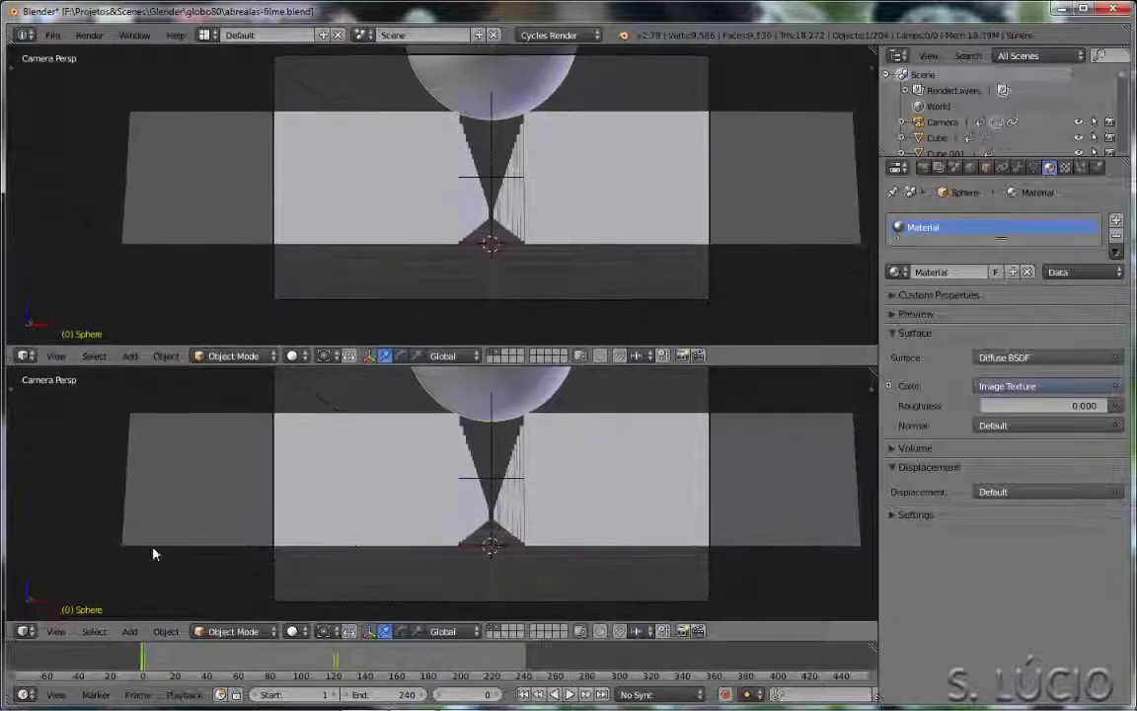
click(30, 632)
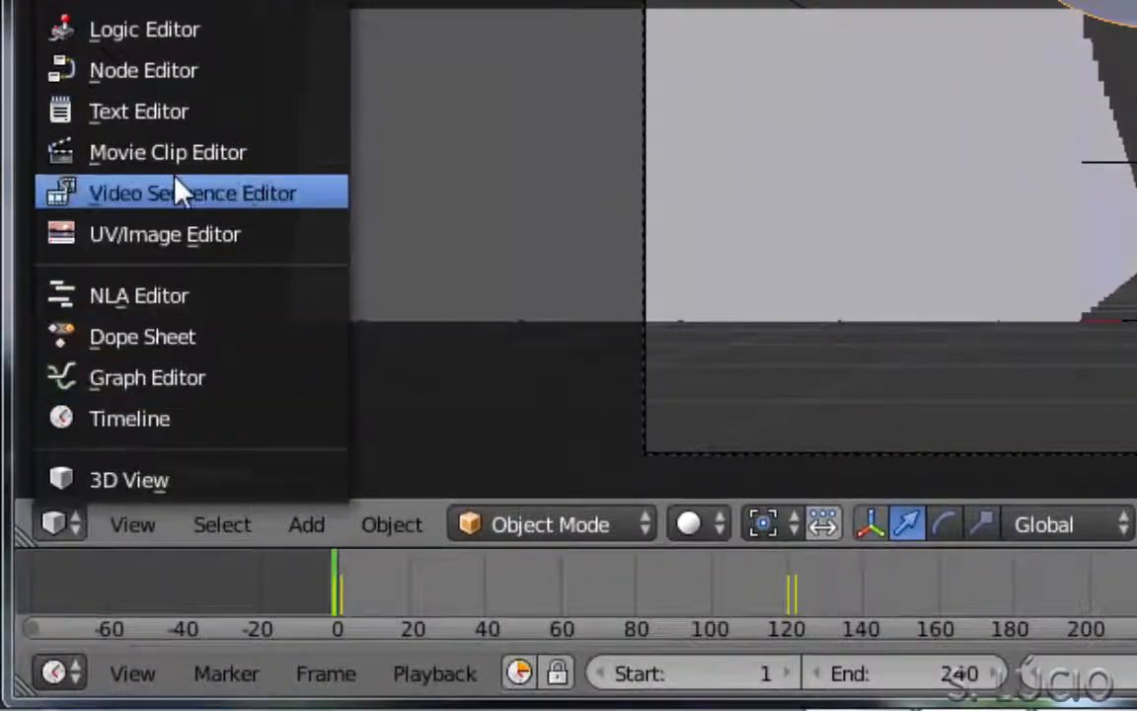
click(175, 197)
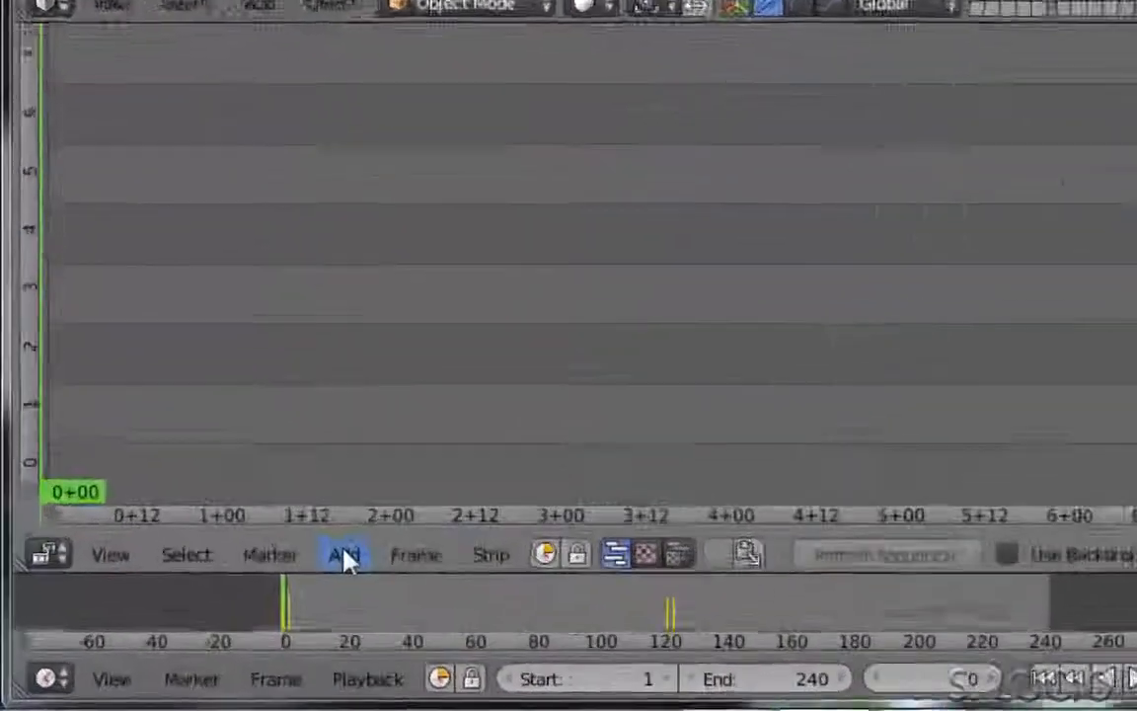
Add the file Vinheta 1983.mp3 from C:\ as a sound strip on channel 1, starting at frame 0.
click(172, 631)
click(549, 233)
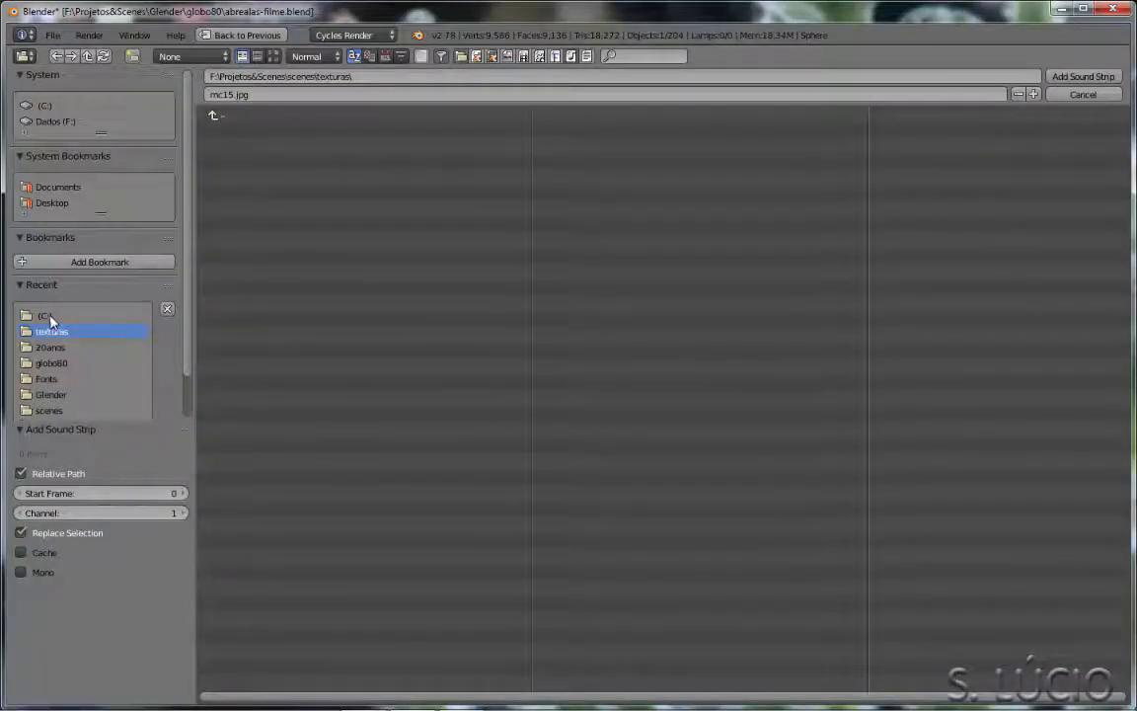
click(46, 316)
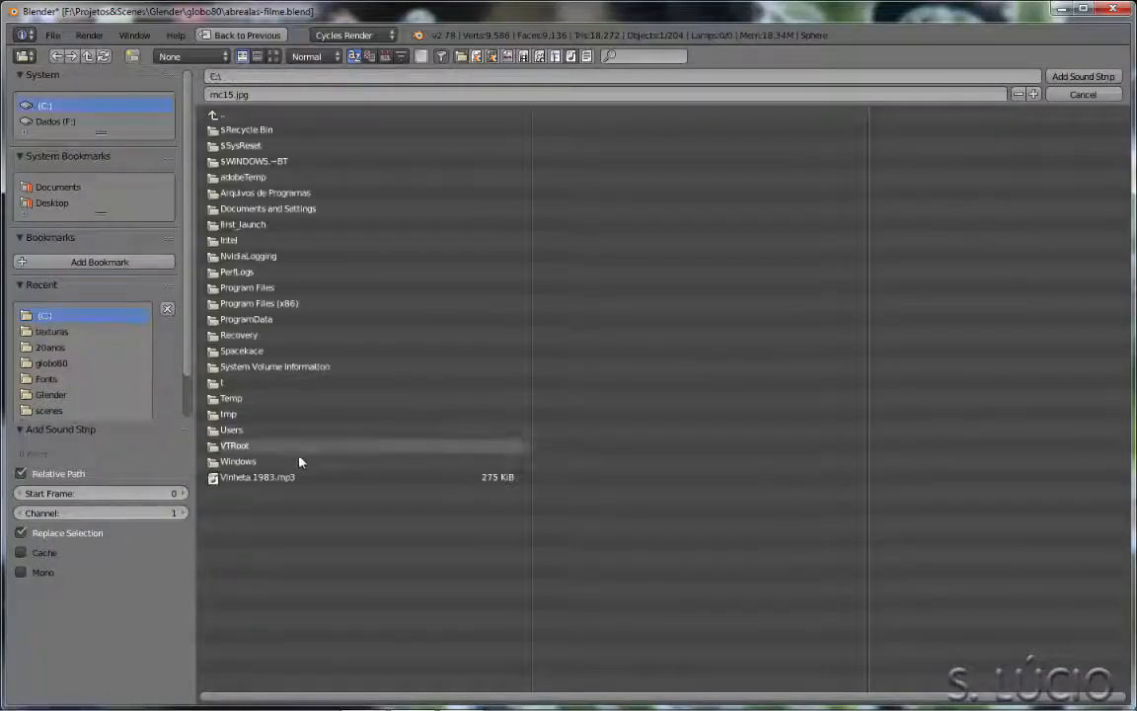
click(282, 479)
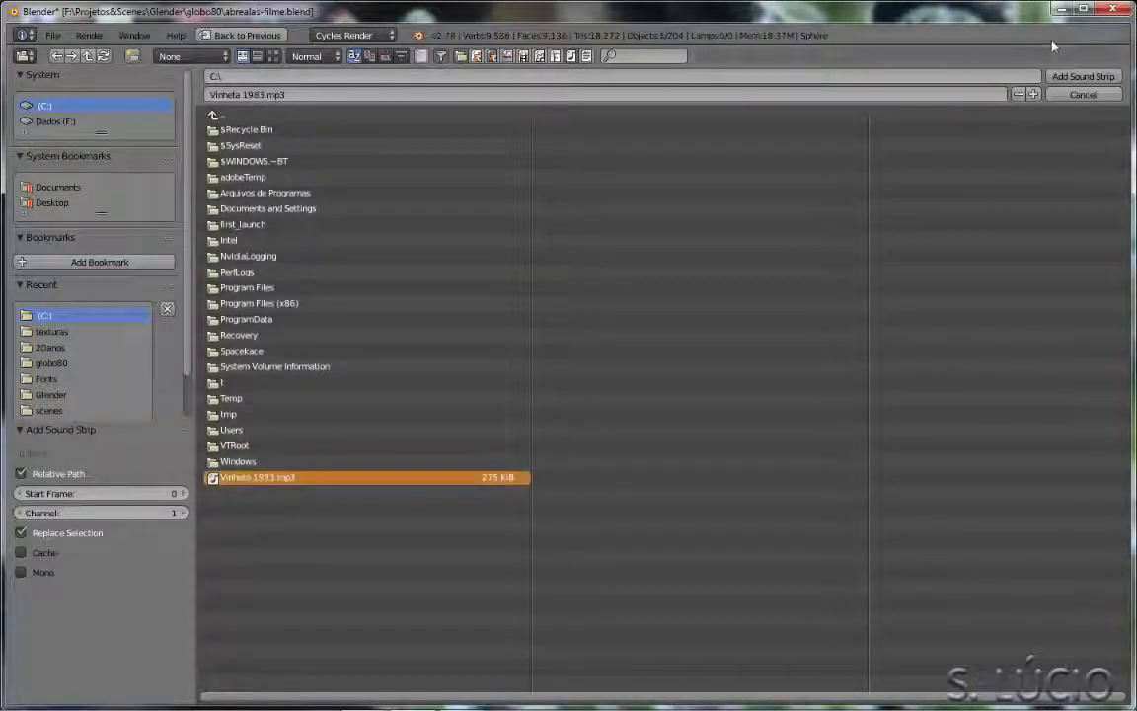
click(1078, 78)
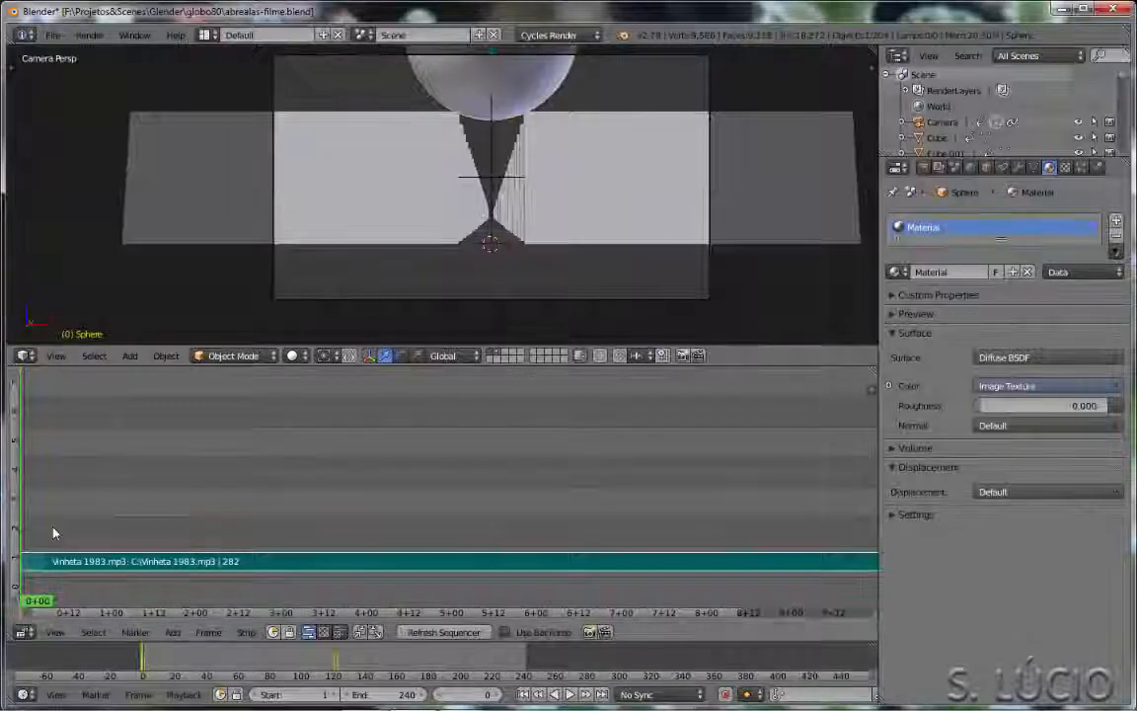
Enable Caching and Draw Waveform in the sound strip's properties.
drag(18, 381, 2, 581)
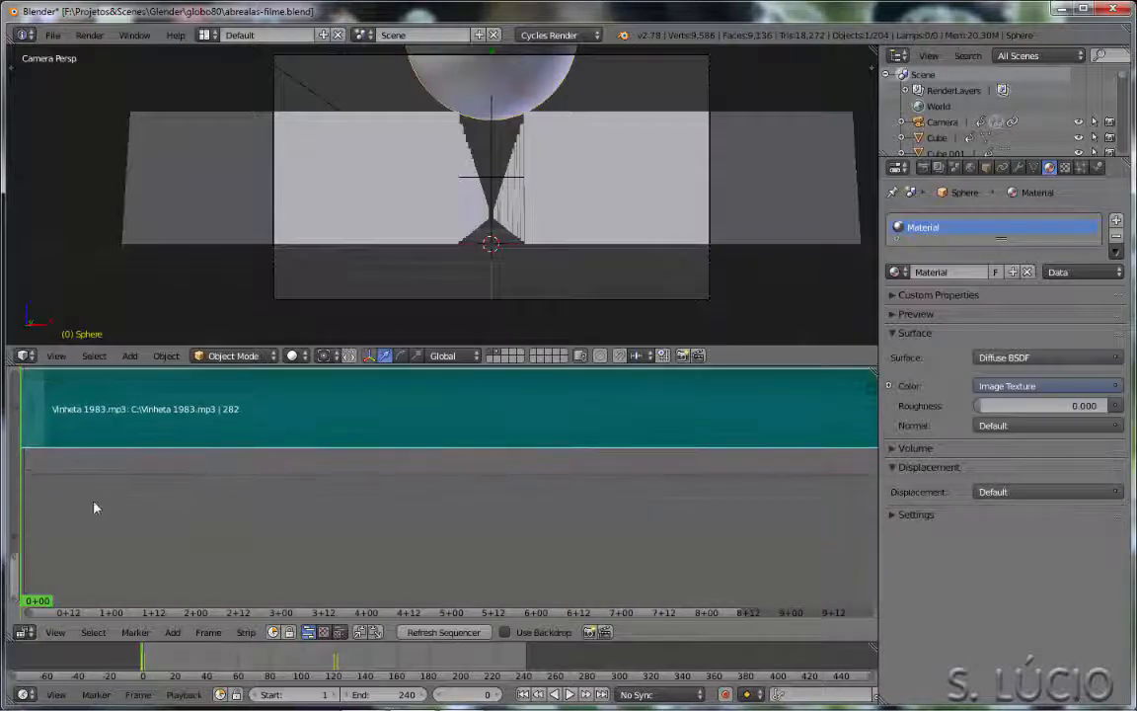
middle_drag(94, 507, 124, 574)
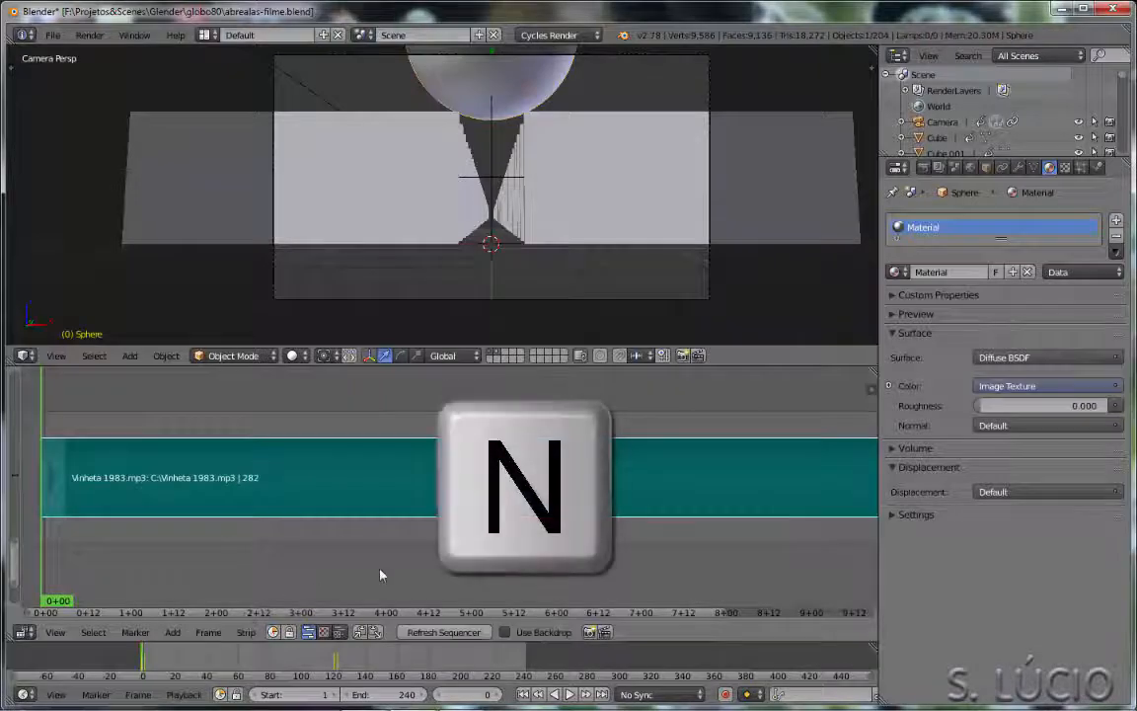
key(n)
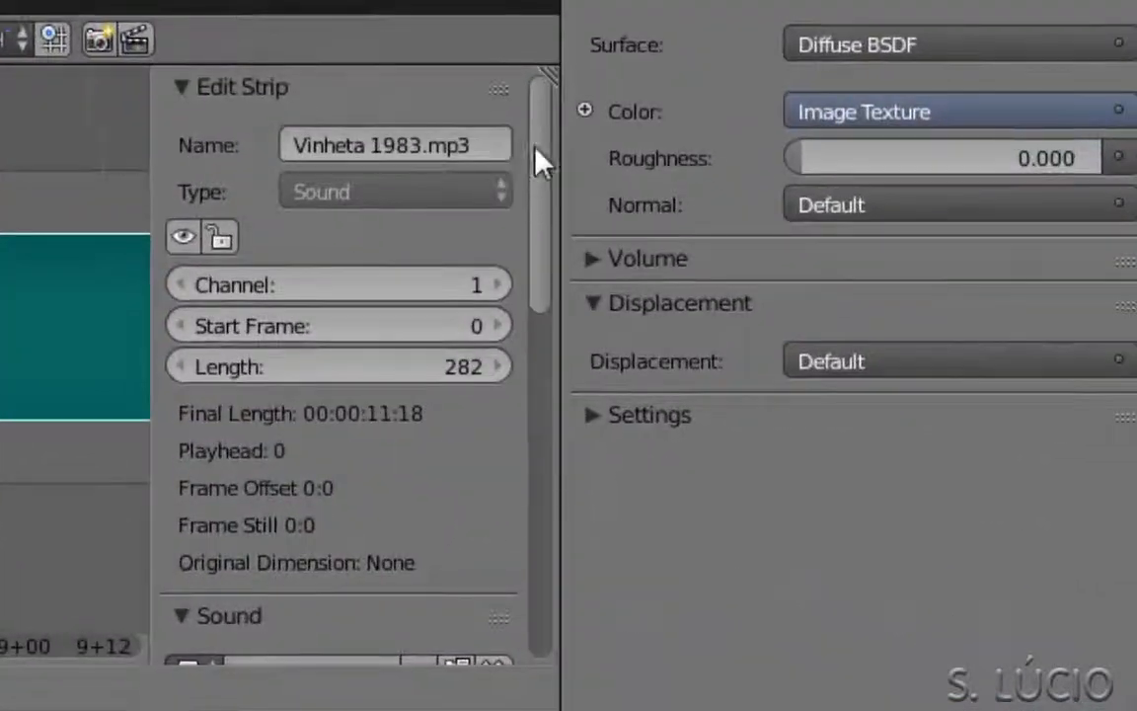
drag(868, 407, 871, 446)
drag(541, 255, 486, 346)
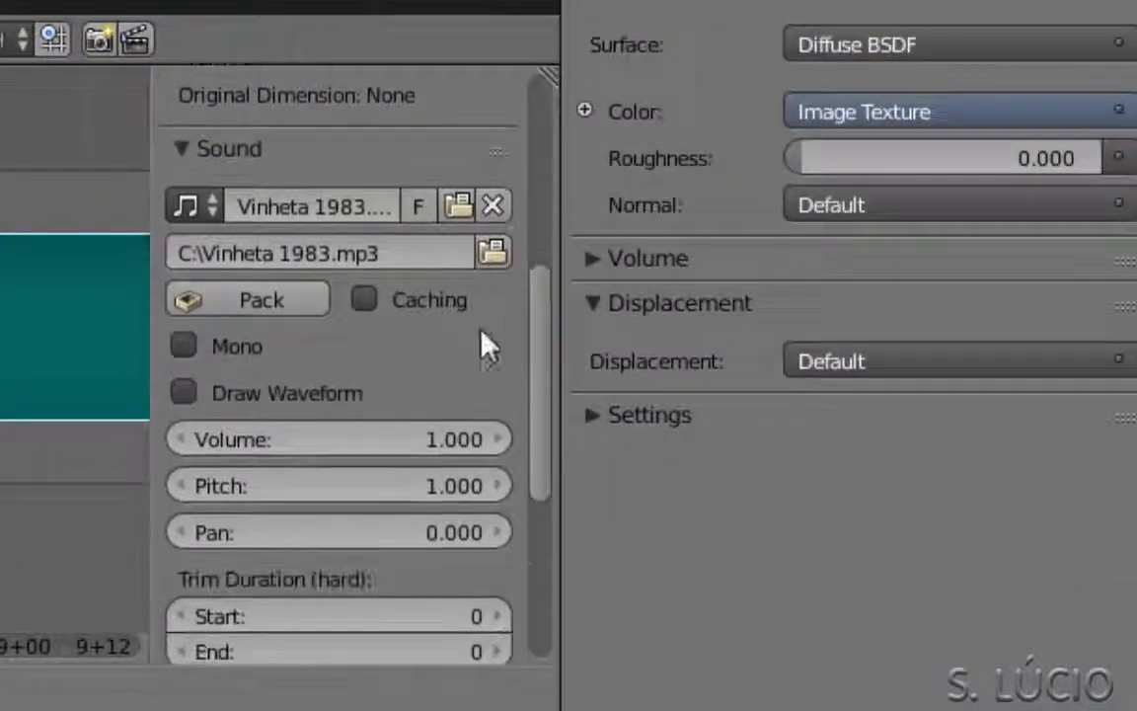
click(372, 302)
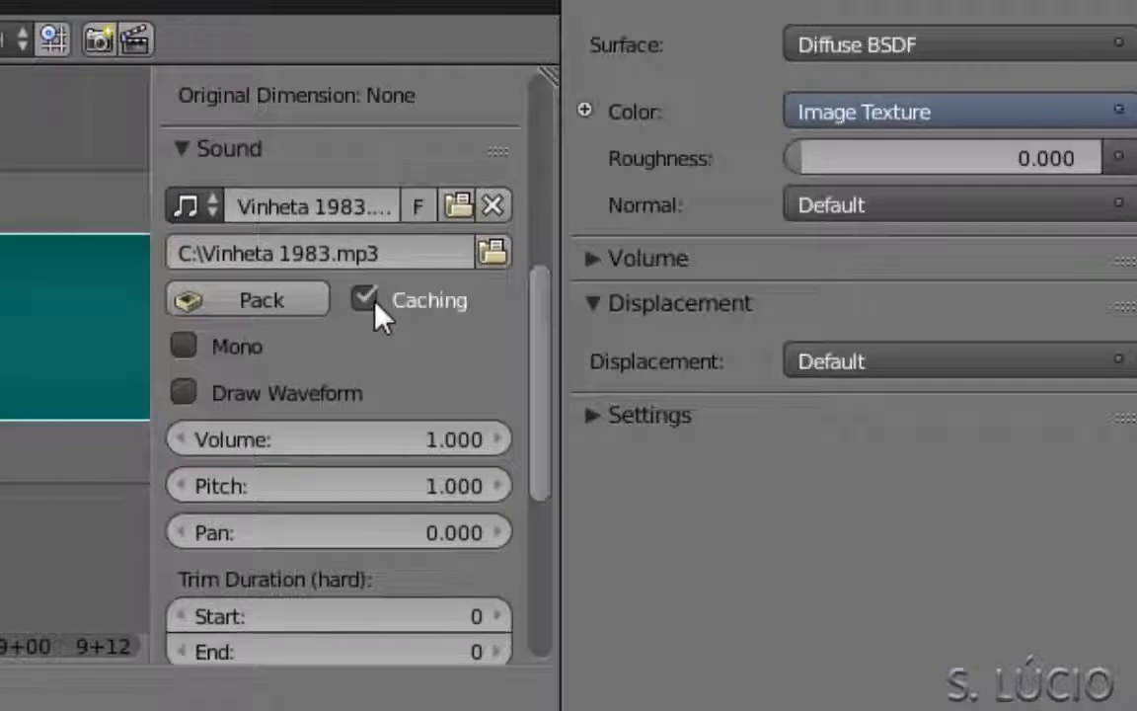
click(184, 393)
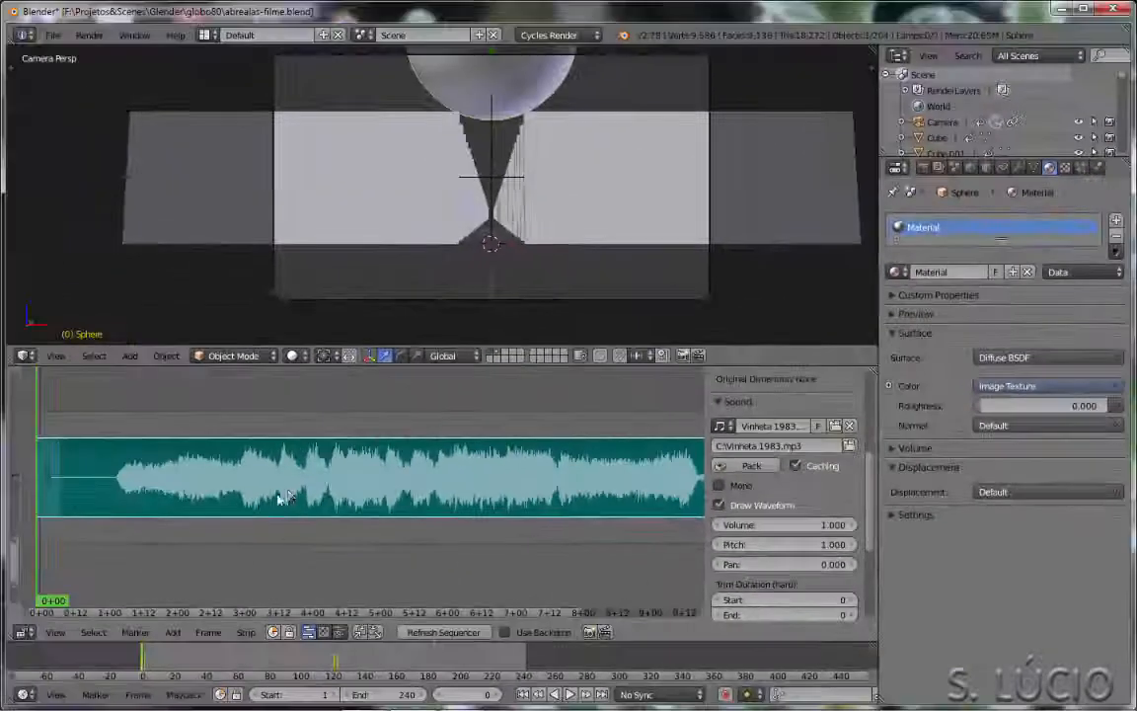
key(n)
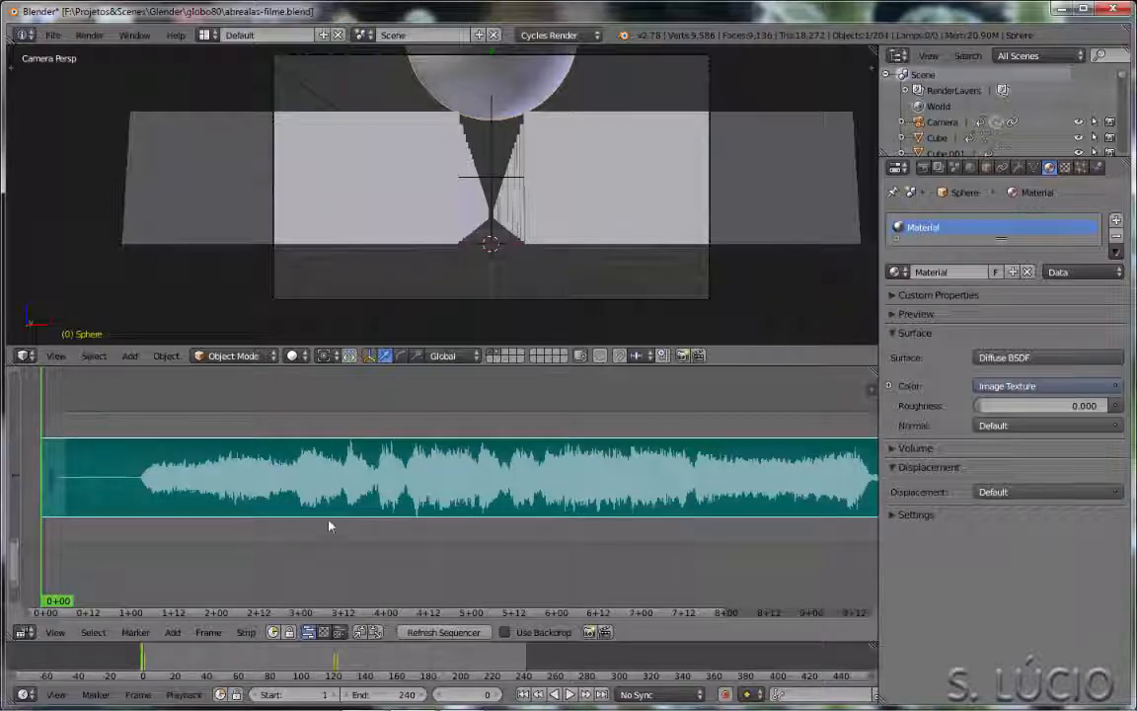
Shift the sound strip earlier so its audible waveform begins at frame 0, and fit the whole strip in view.
middle_drag(316, 525, 312, 525)
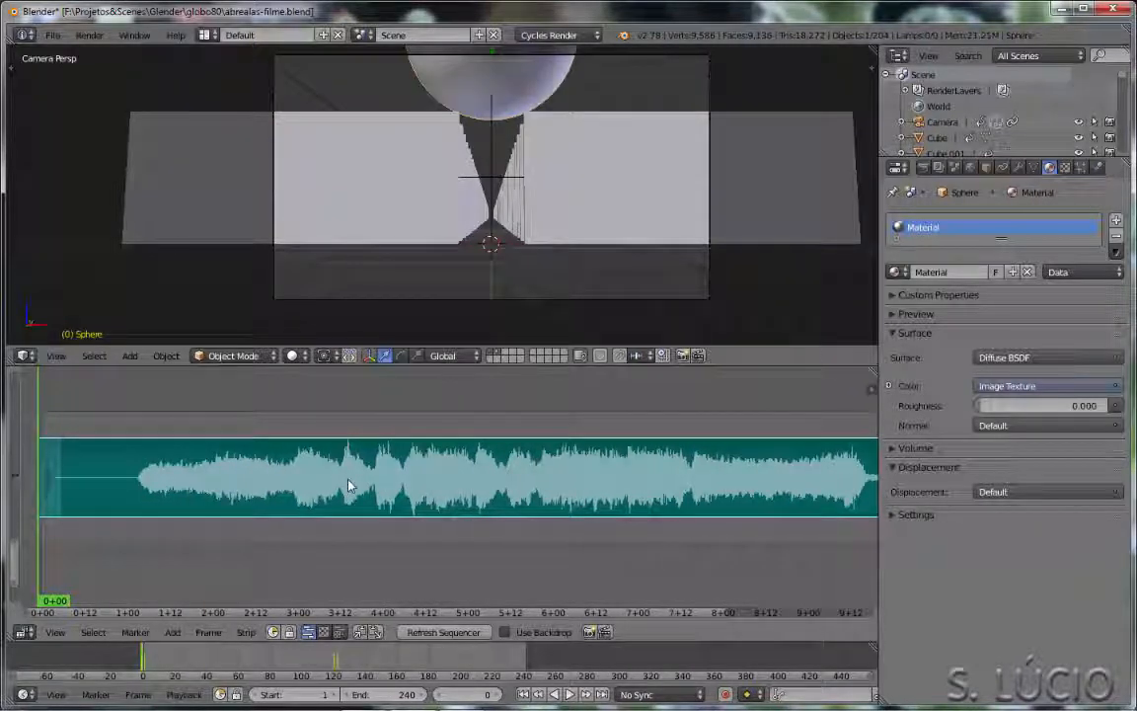
right_drag(350, 488, 297, 488)
right_drag(271, 487, 249, 488)
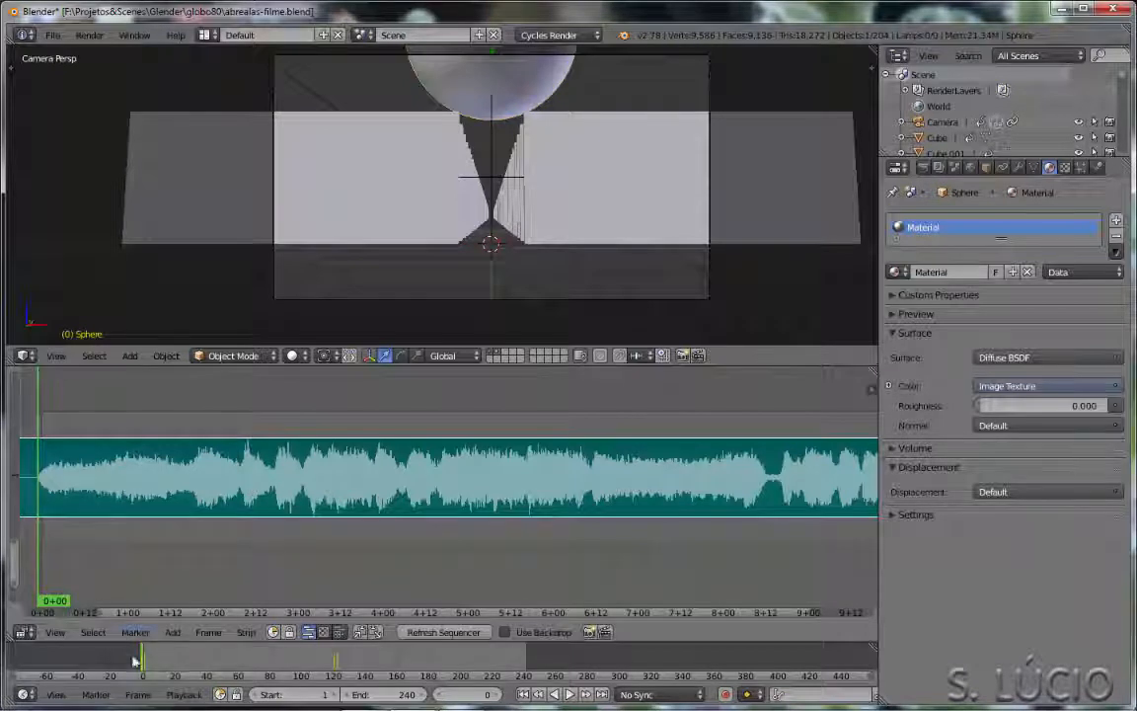
key(Home)
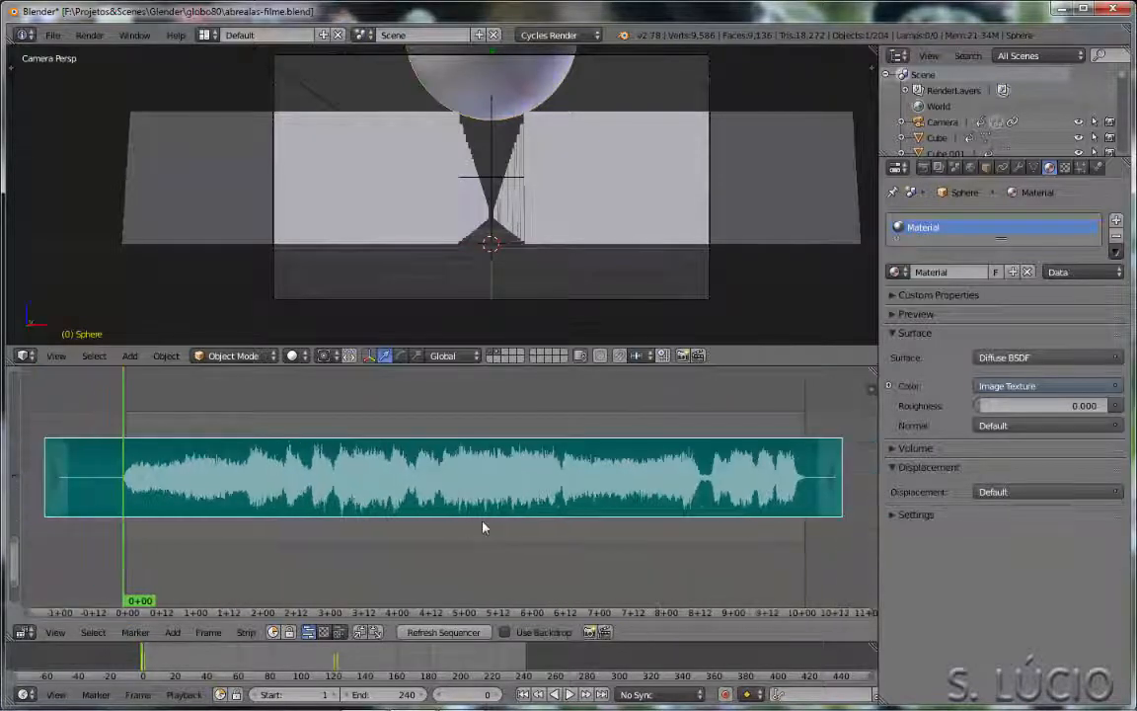
Enable Audio Scrubbing for playback and scrub through the animation with its soundtrack to frame 206.
key(alt+a)
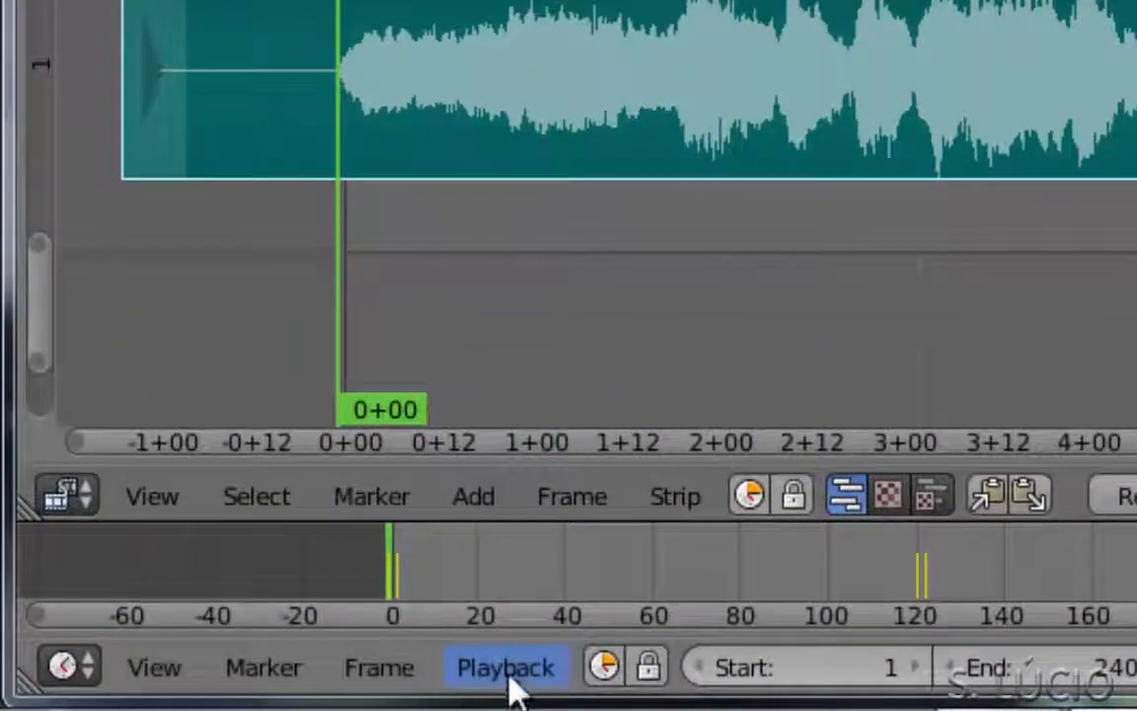
click(509, 677)
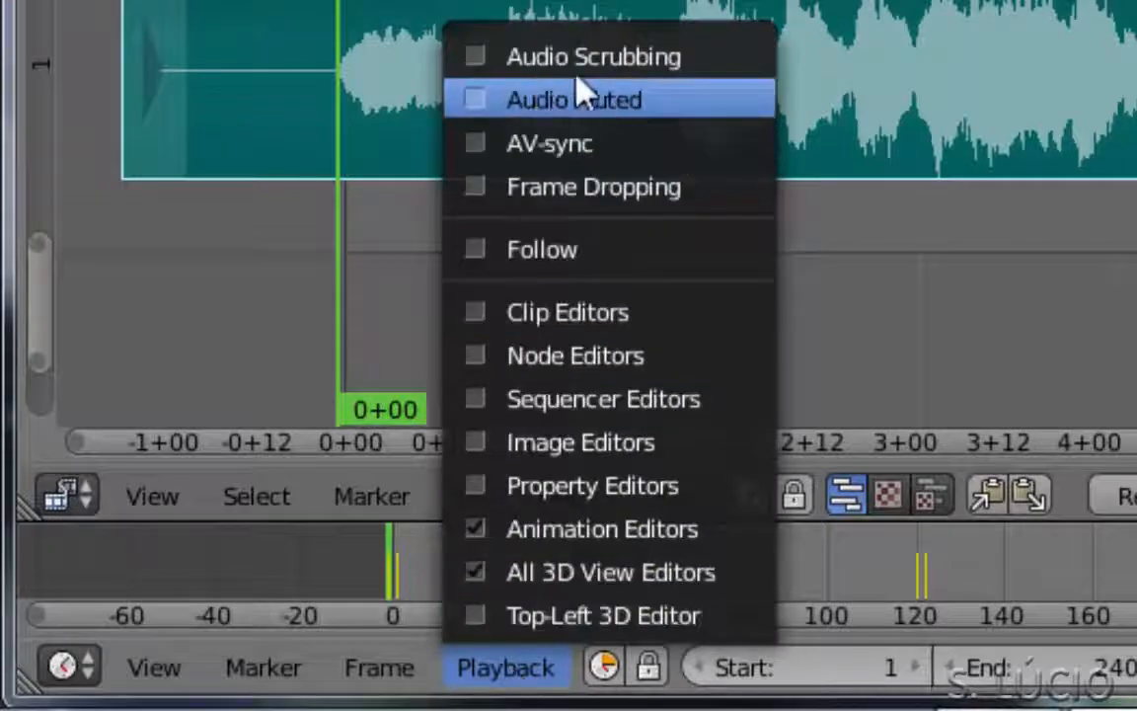
click(473, 60)
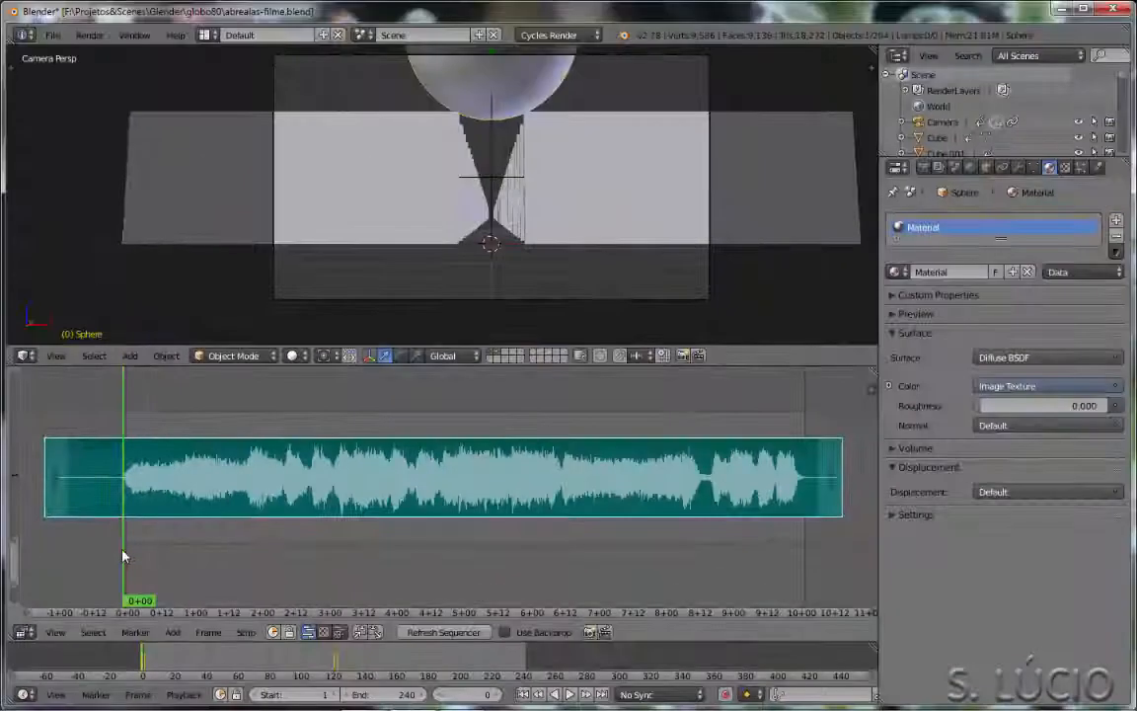
drag(146, 555, 491, 515)
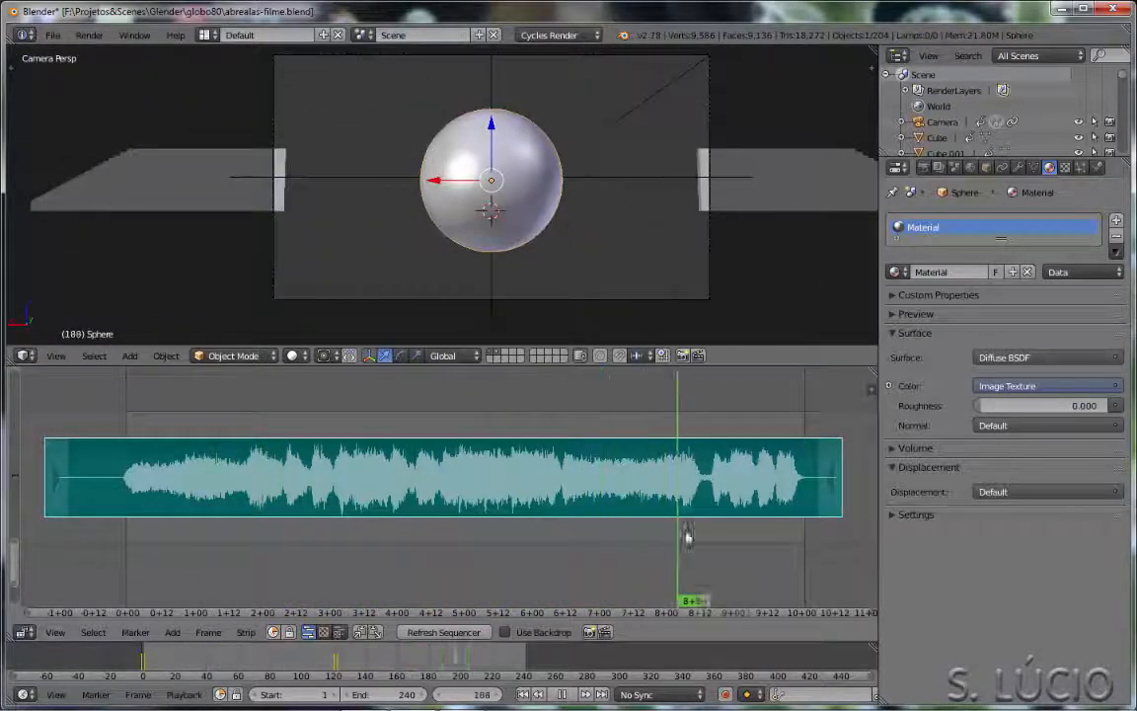
drag(705, 534, 706, 533)
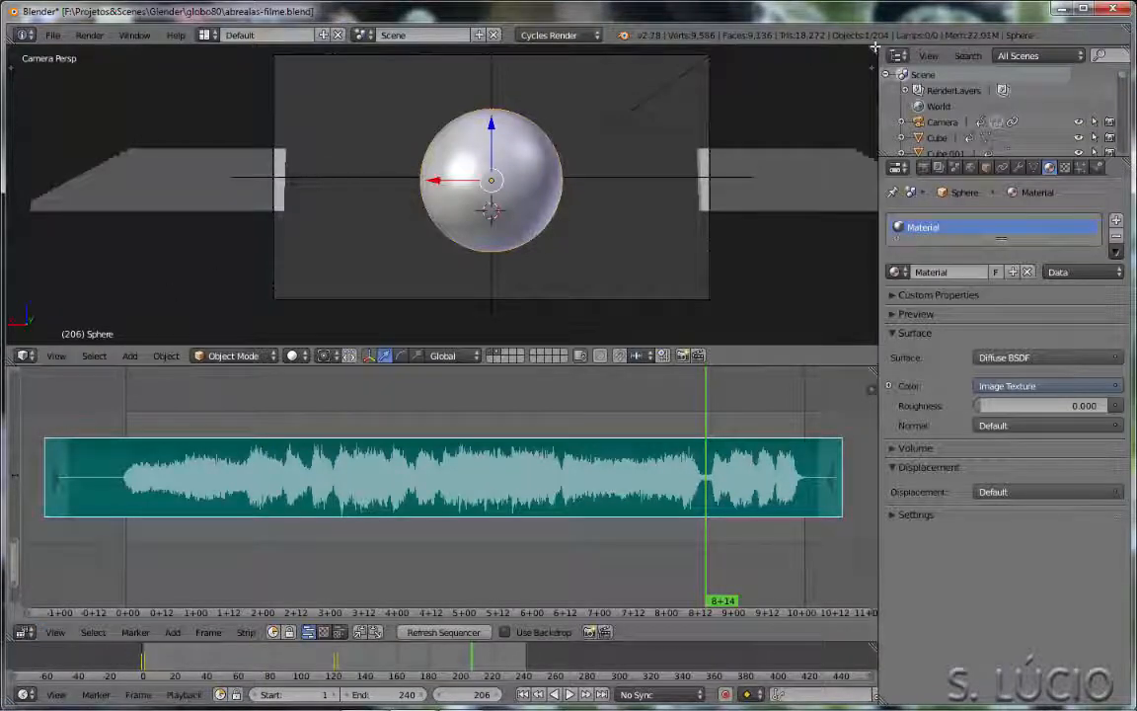
Split the 3D view in two and turn the new area into a Dope Sheet with all keyframes in view.
drag(874, 46, 398, 93)
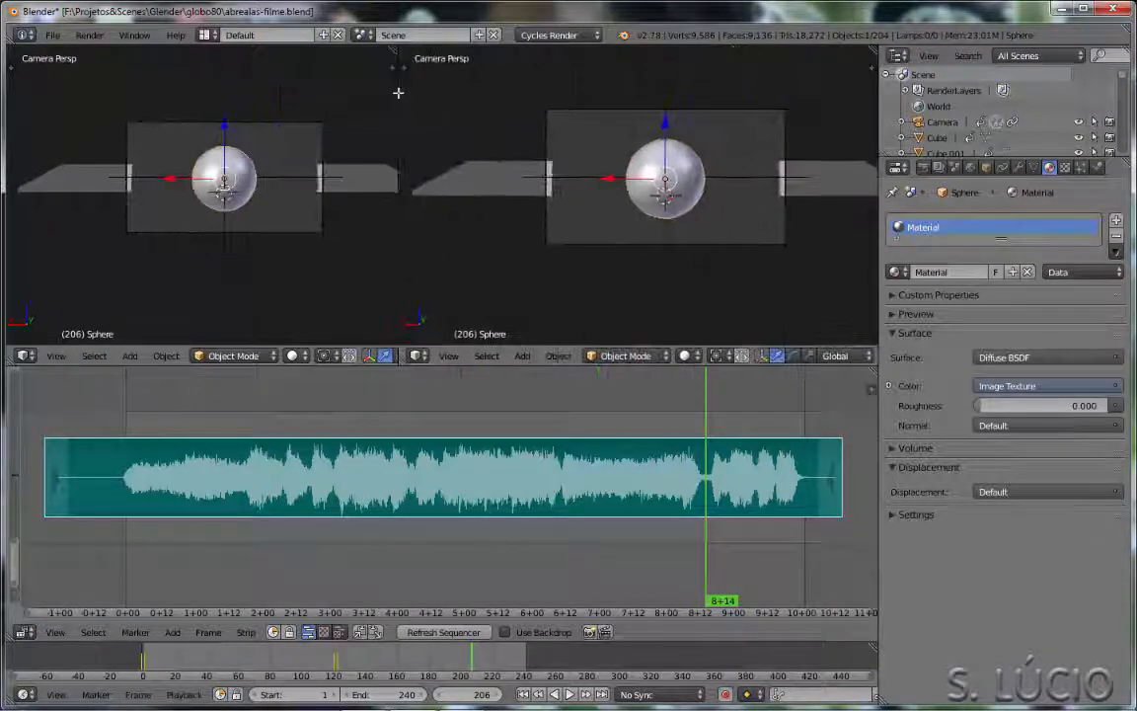
click(25, 356)
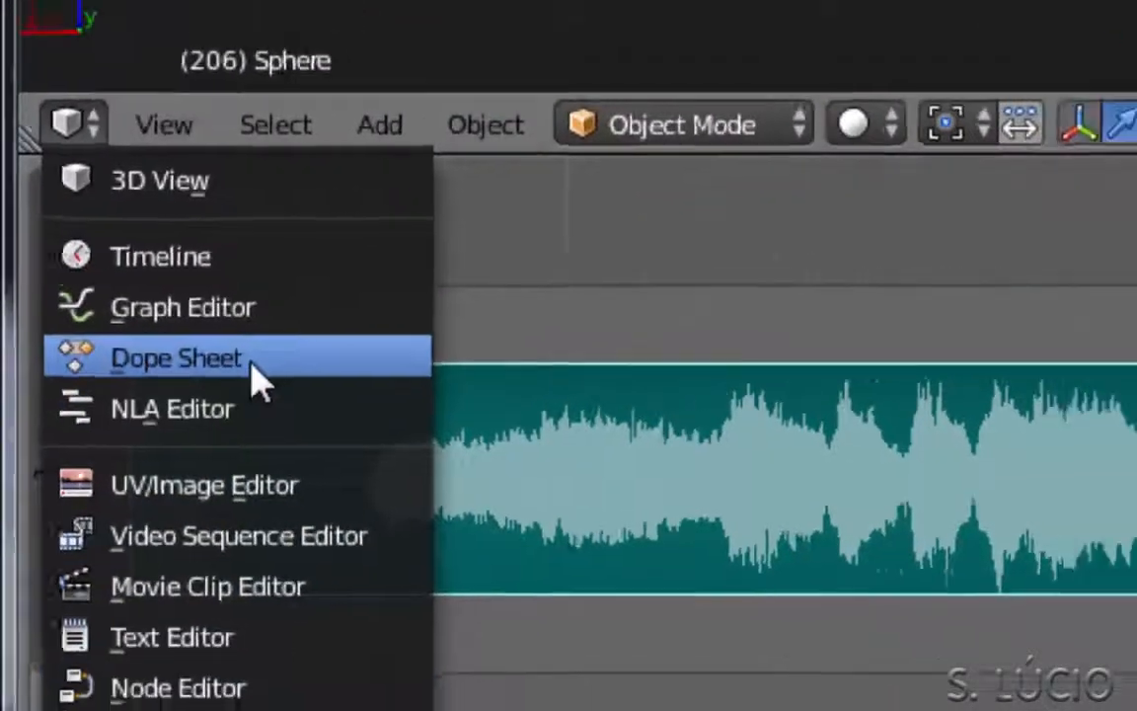
click(275, 353)
scroll(246, 157, down, 10)
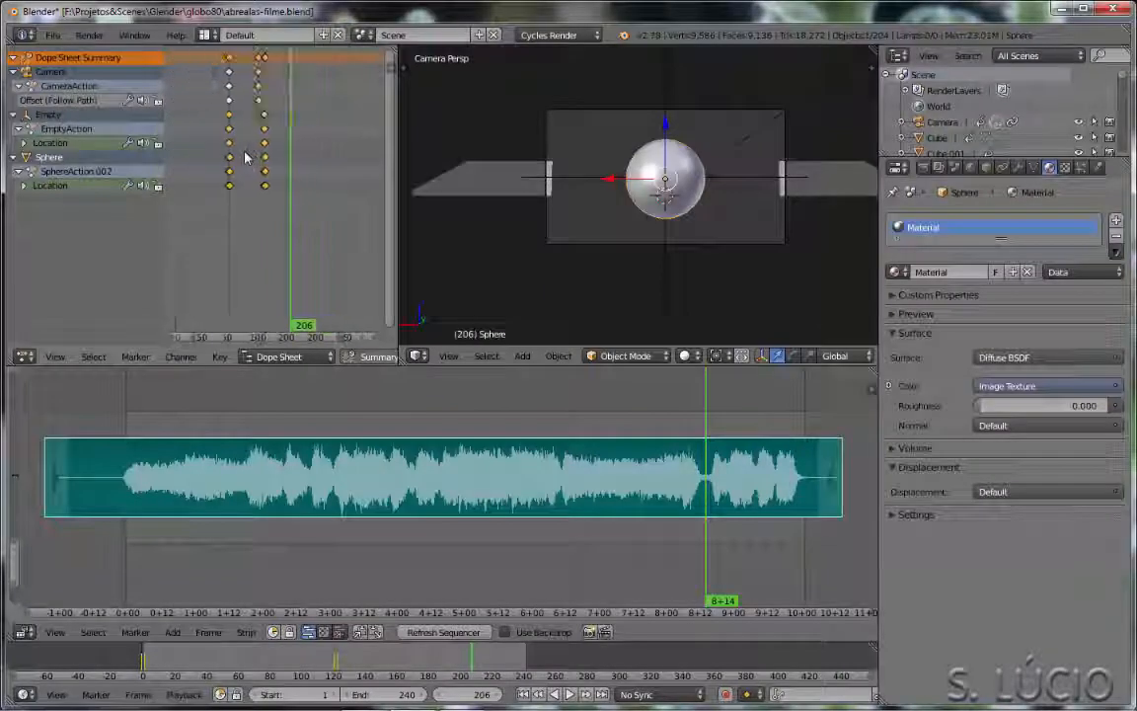
middle_drag(255, 187, 319, 184)
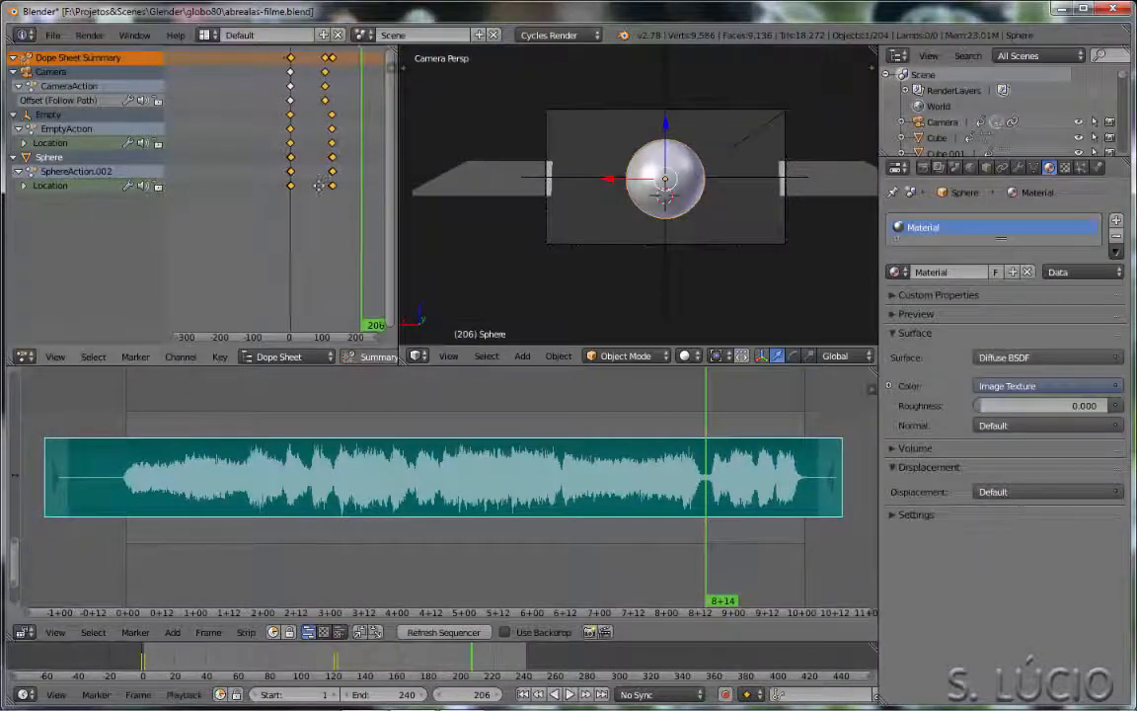
Select all camera, empty and sphere keyframes and scale them in time by about 1.74 from frame 0.
key(a)
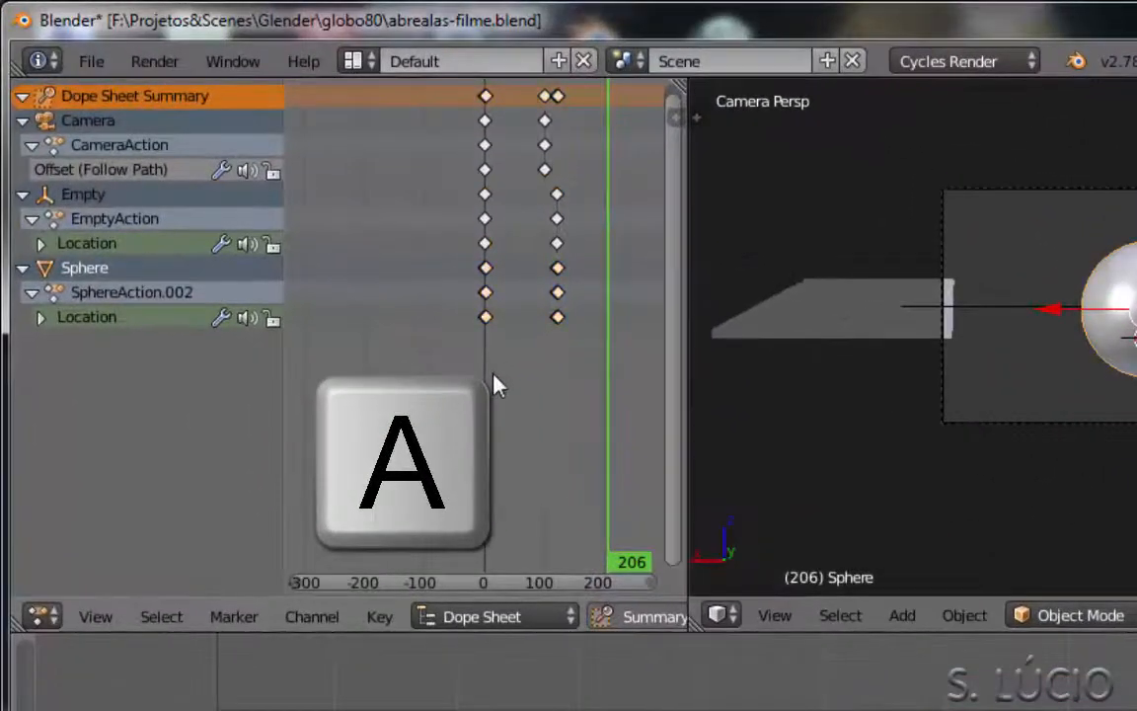
key(a)
drag(612, 399, 470, 398)
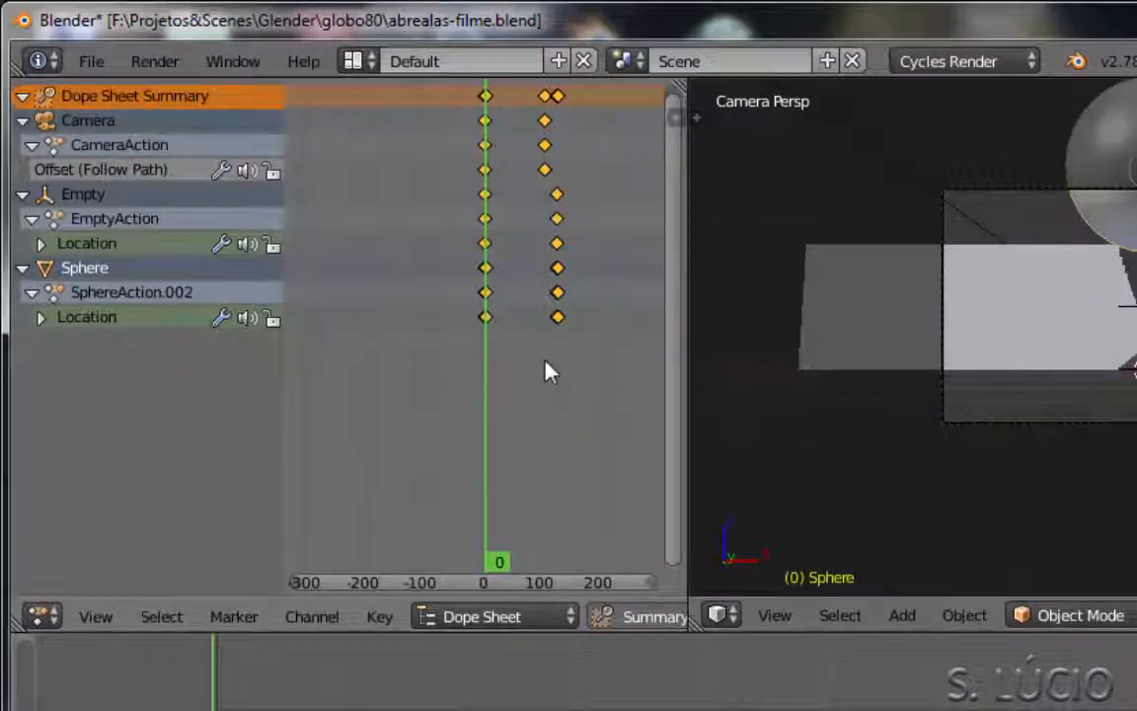
middle_drag(561, 406, 468, 406)
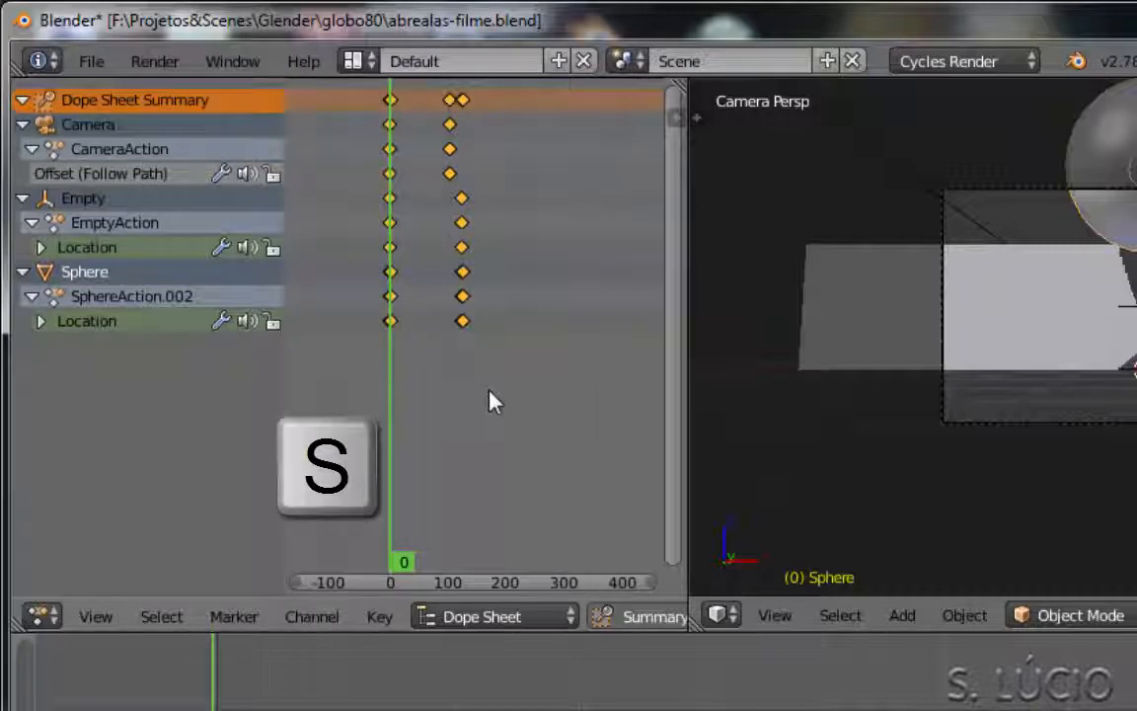
key(s)
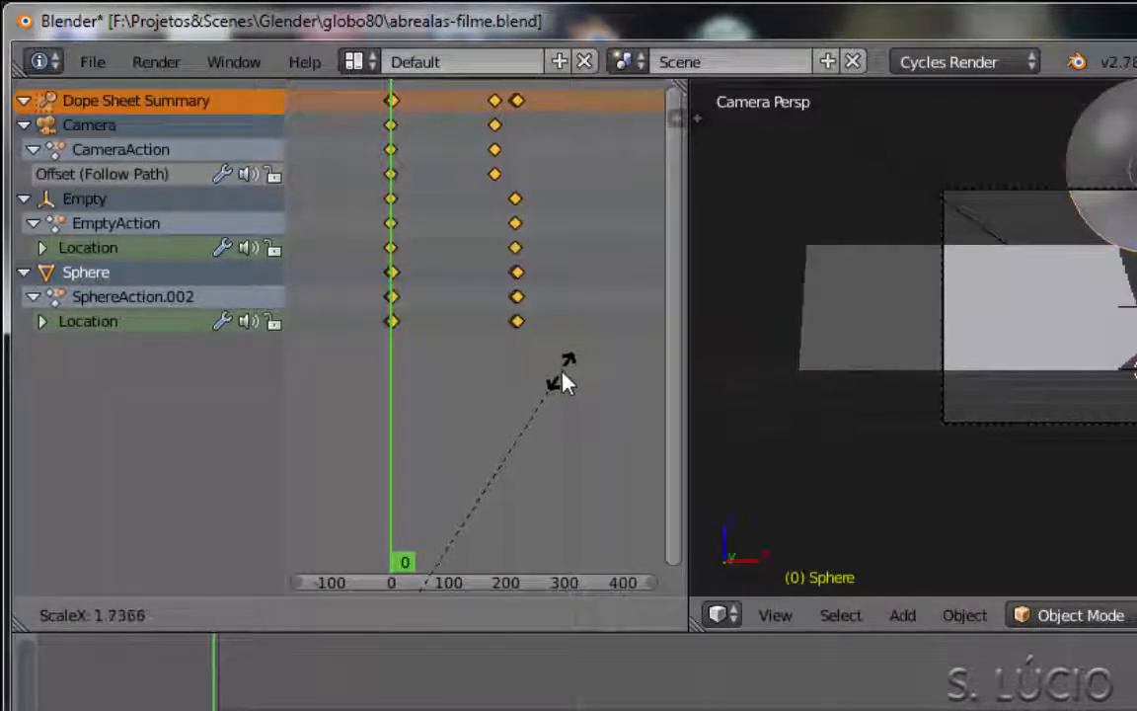
click(564, 381)
drag(446, 404, 352, 393)
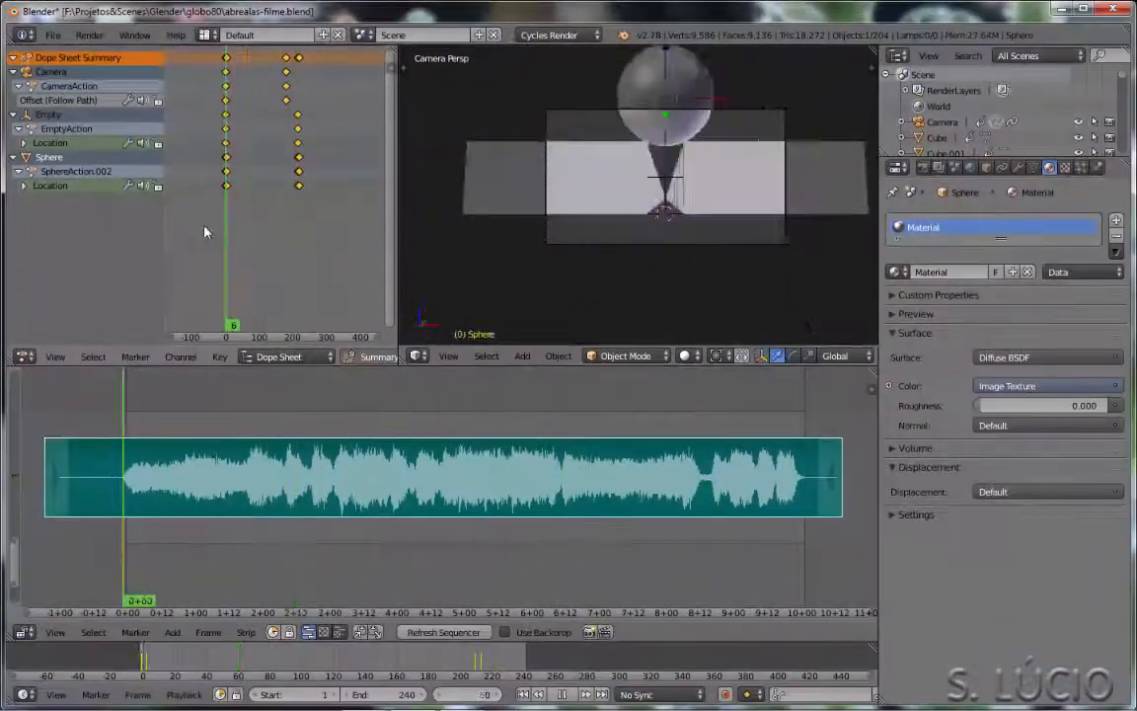
mouse_move(205, 231)
mouse_down()
mouse_move(299, 235)
mouse_move(223, 233)
mouse_up()
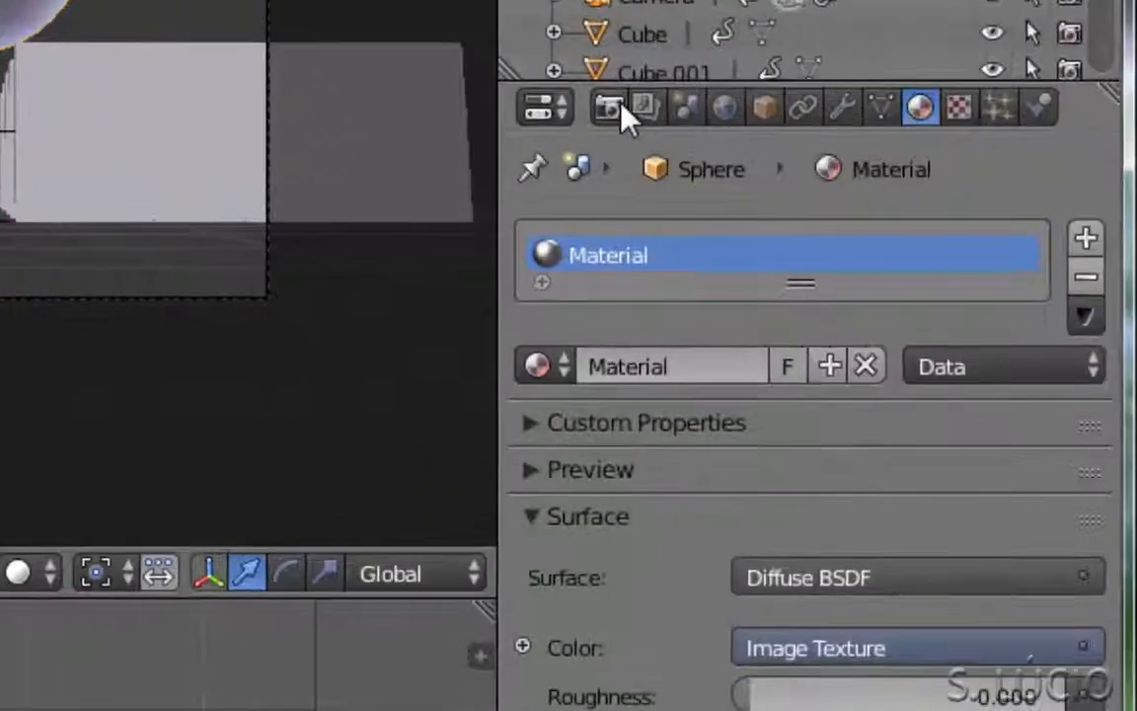
Set the render output path to C:\vinheta.
click(620, 106)
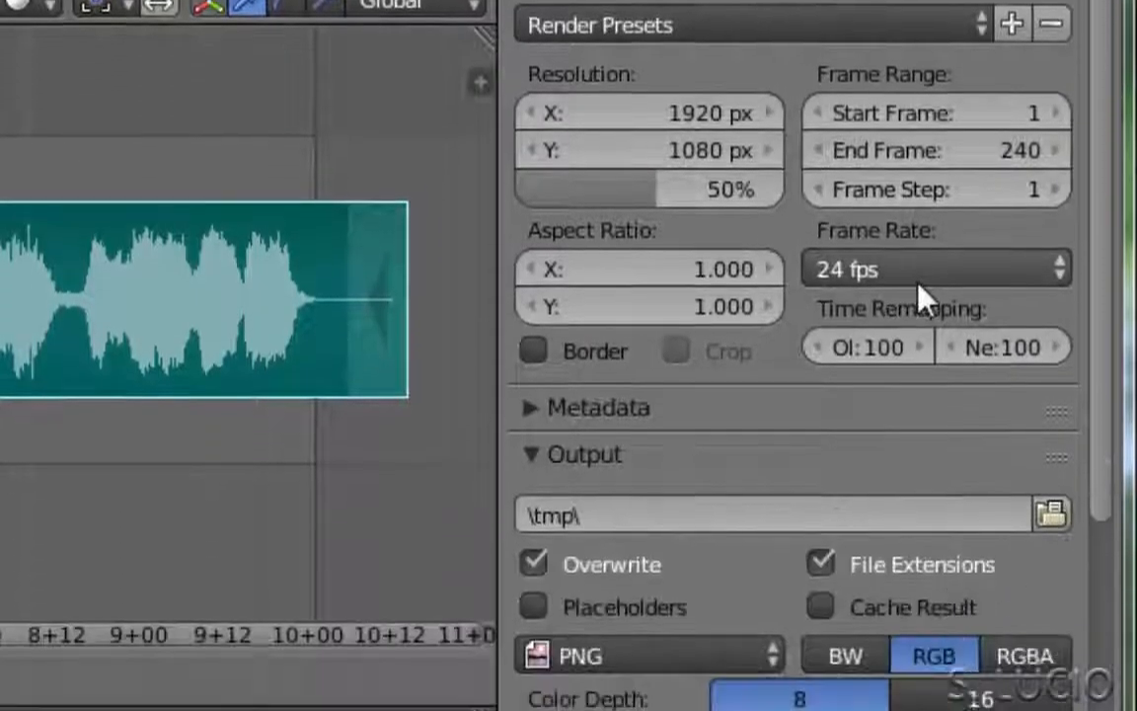
click(918, 494)
click(903, 492)
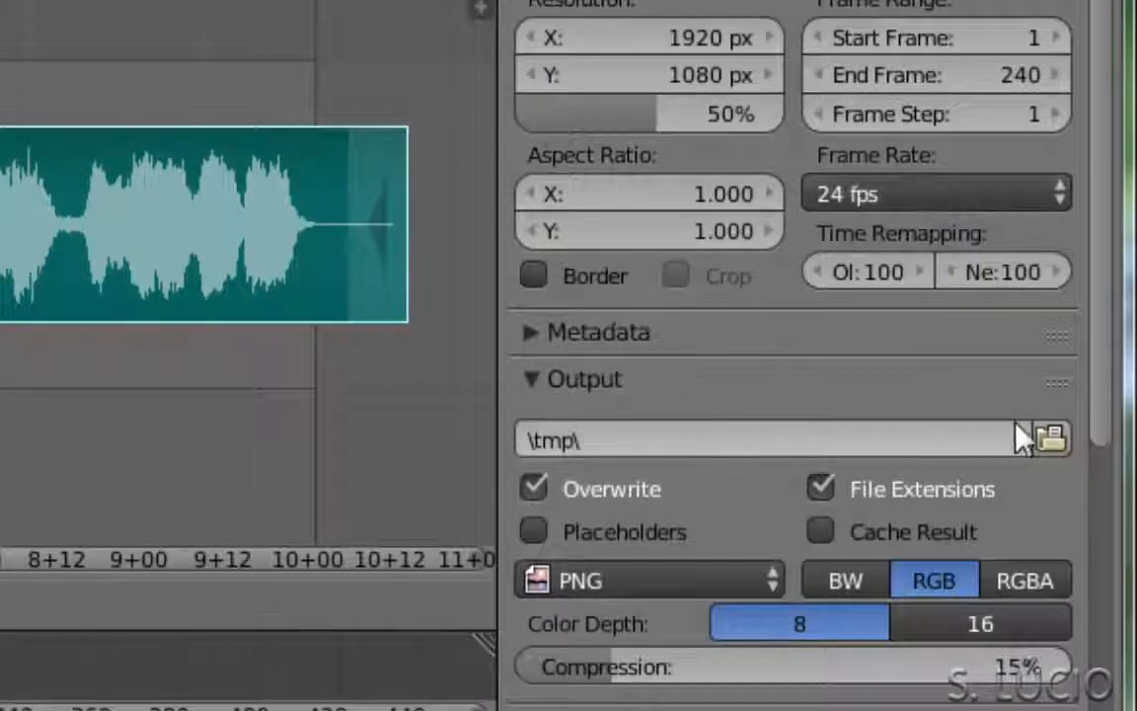
click(1051, 439)
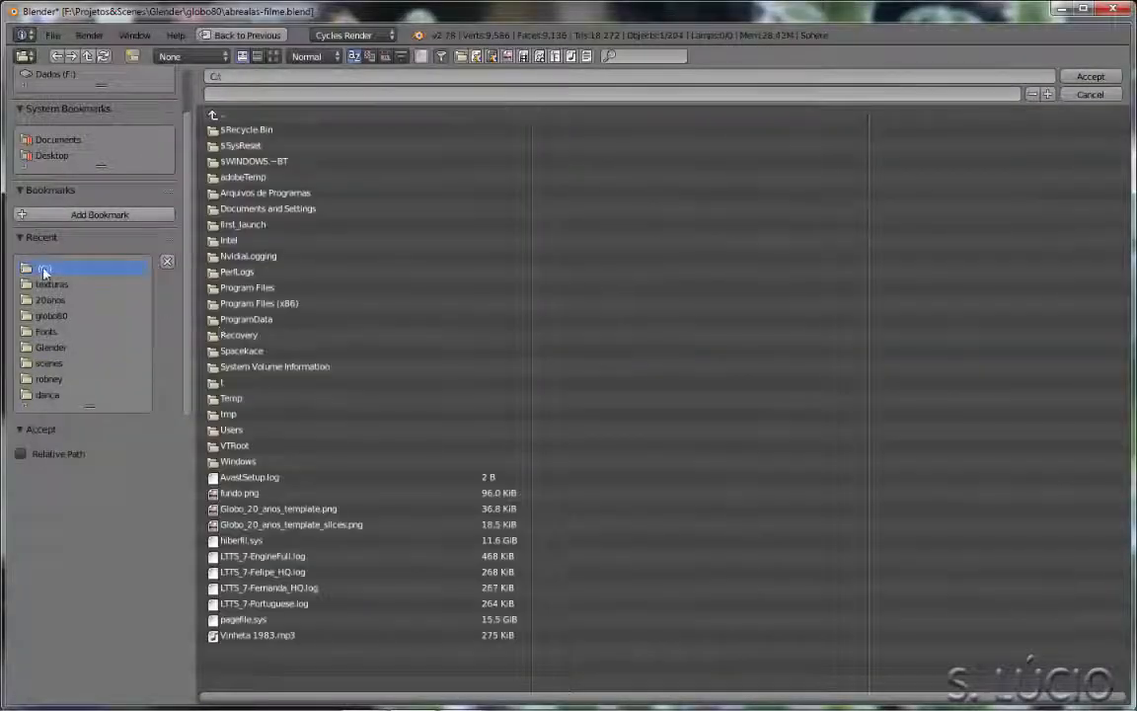
click(270, 97)
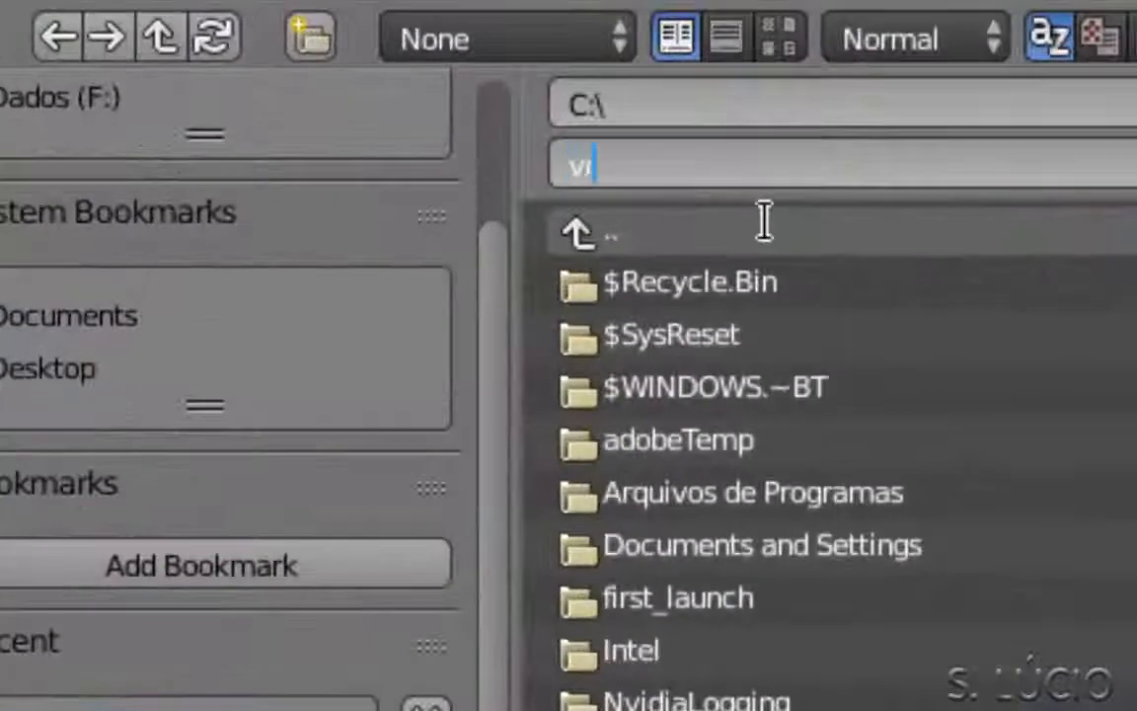
text(vinheta)
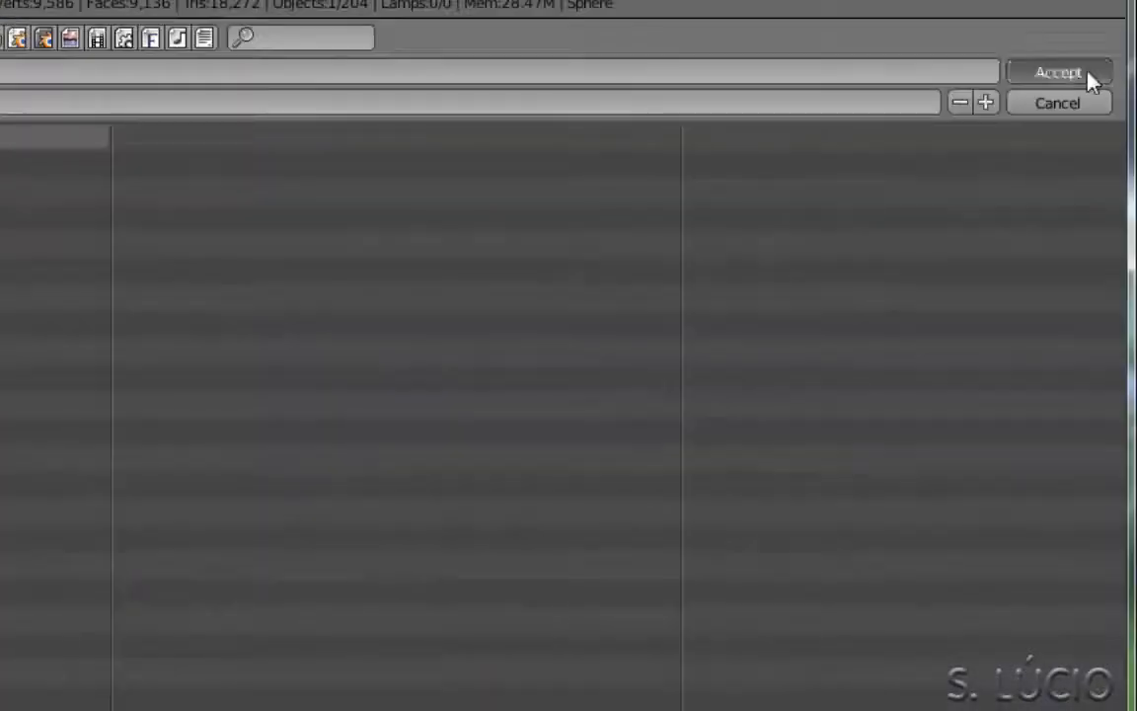
click(1089, 79)
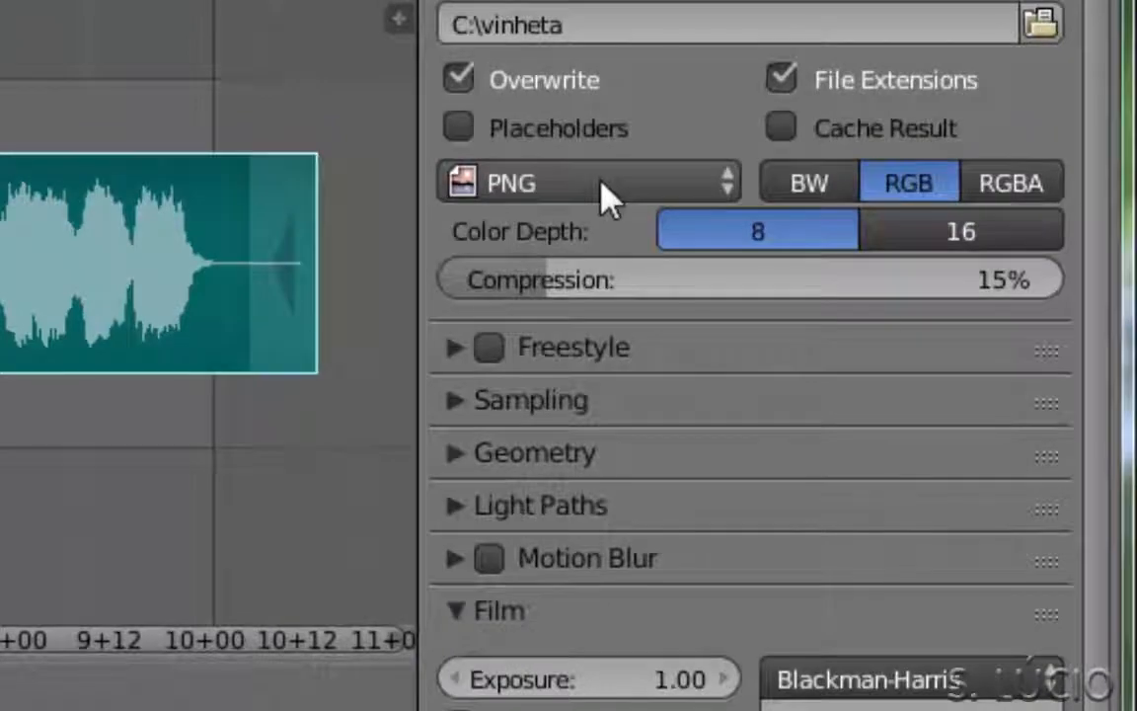
Set the output file format to Xvid and the audio codec to MP3.
click(609, 195)
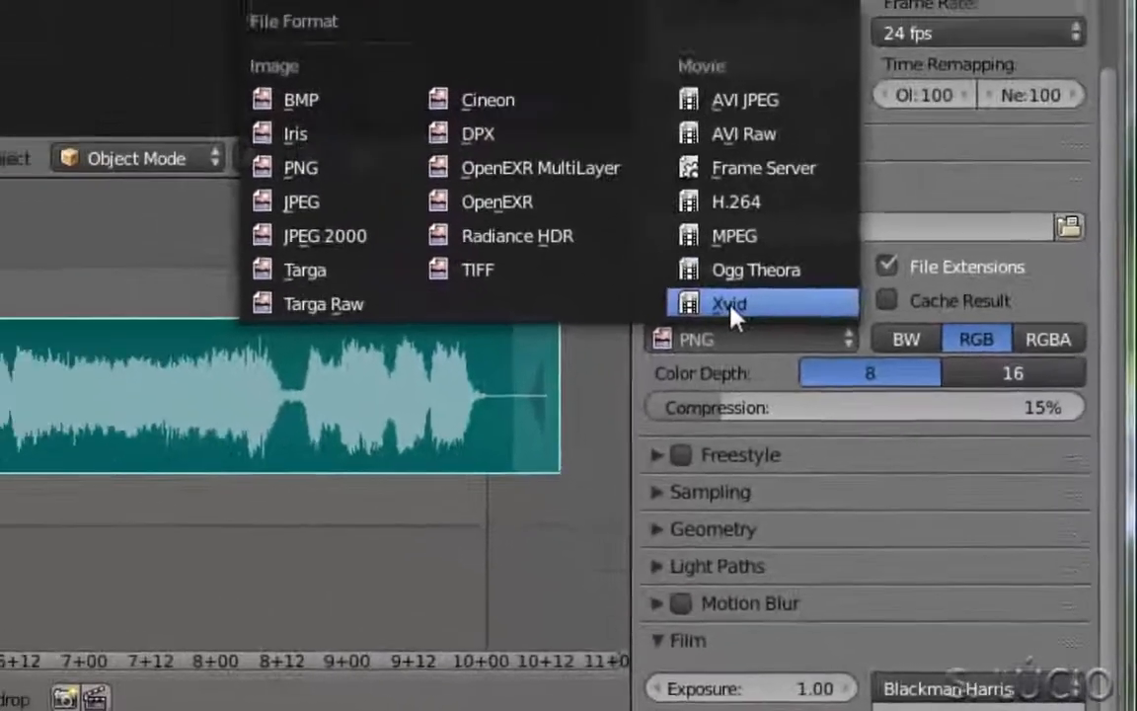
click(558, 133)
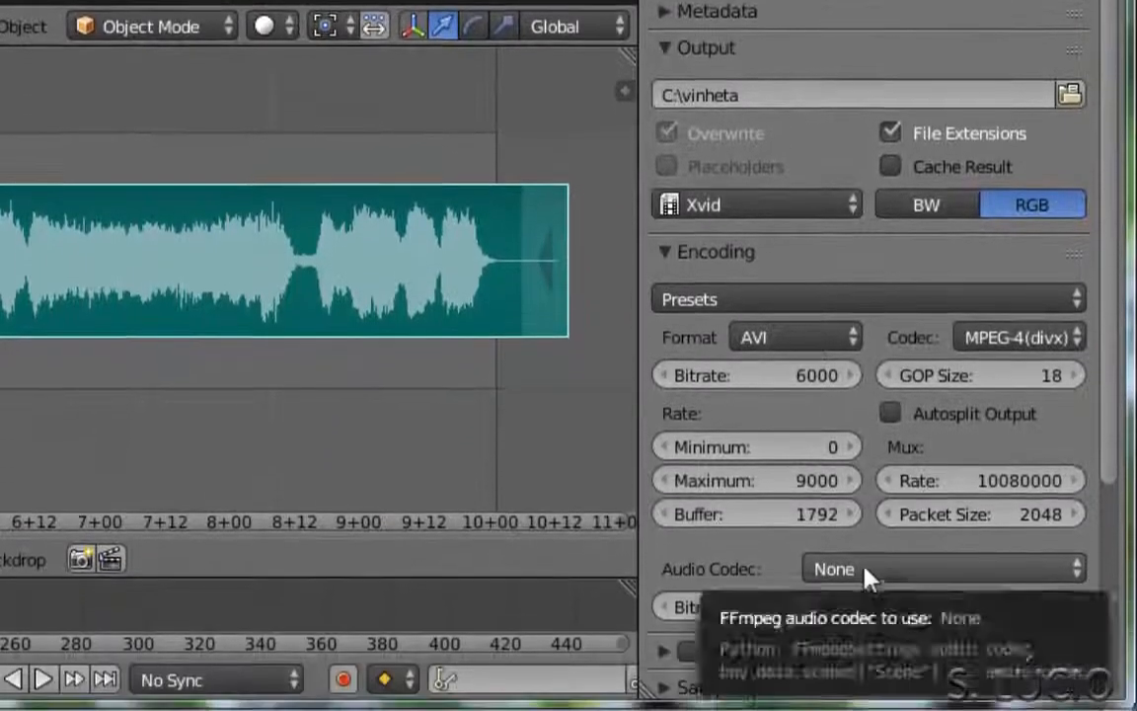
click(978, 574)
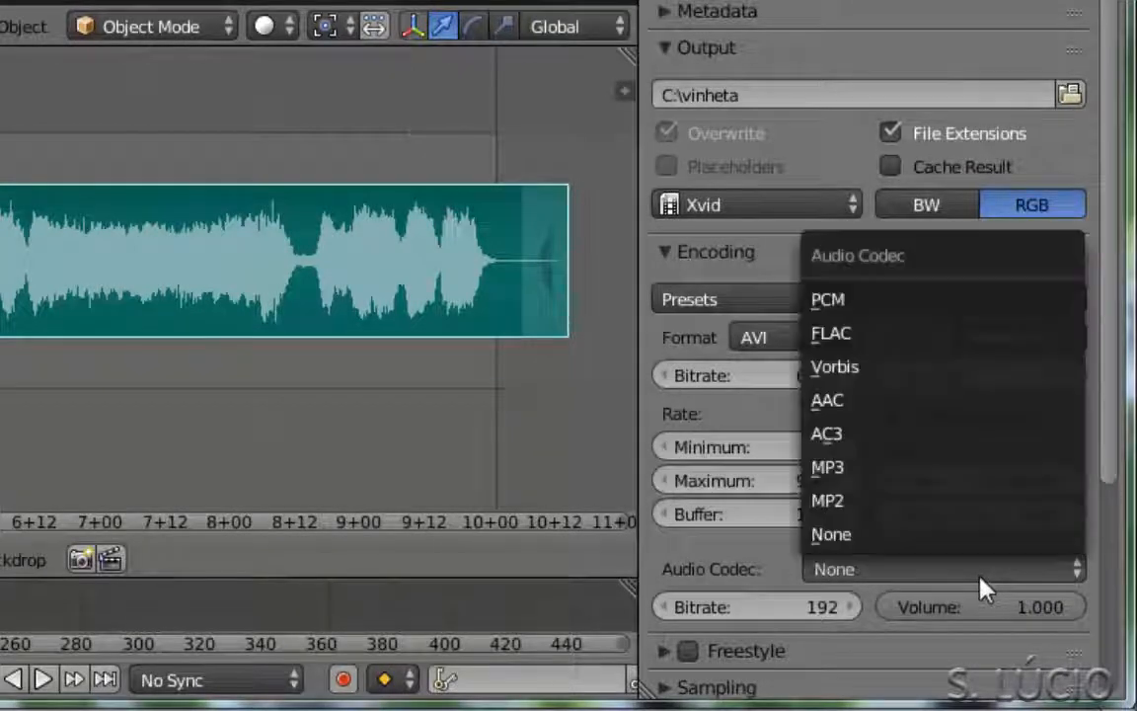
click(937, 472)
Start rendering the full animation.
scroll(1084, 431, down, 5)
scroll(1025, 346, down, 1)
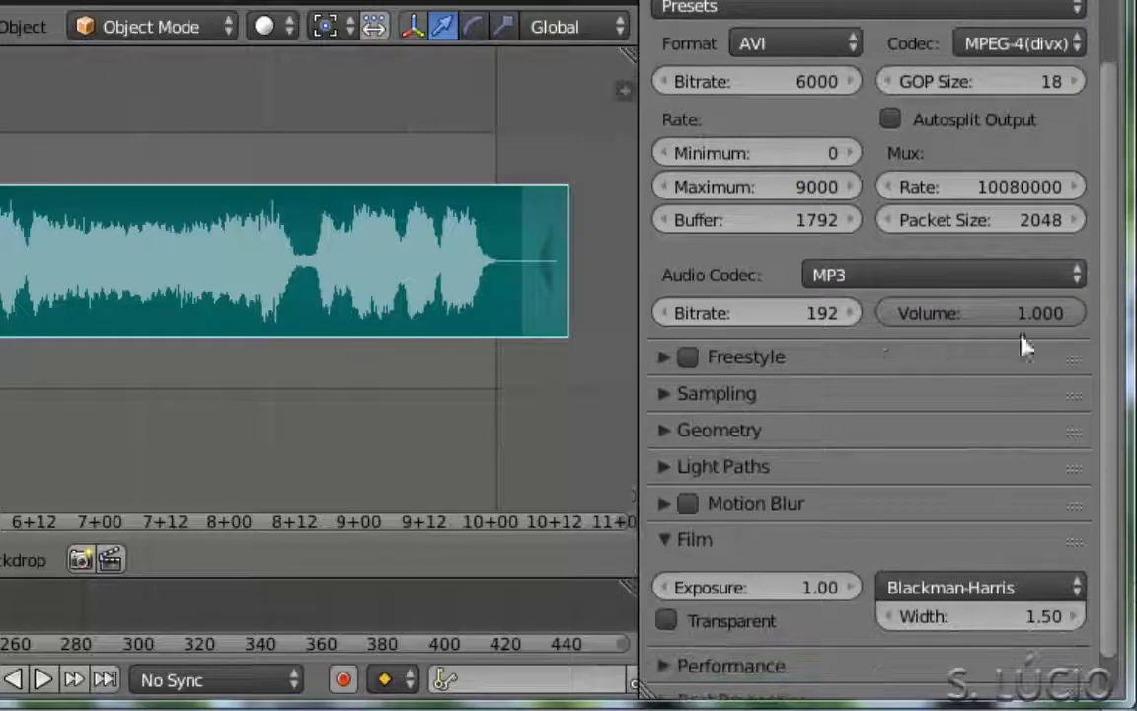
scroll(1123, 446, up, 15)
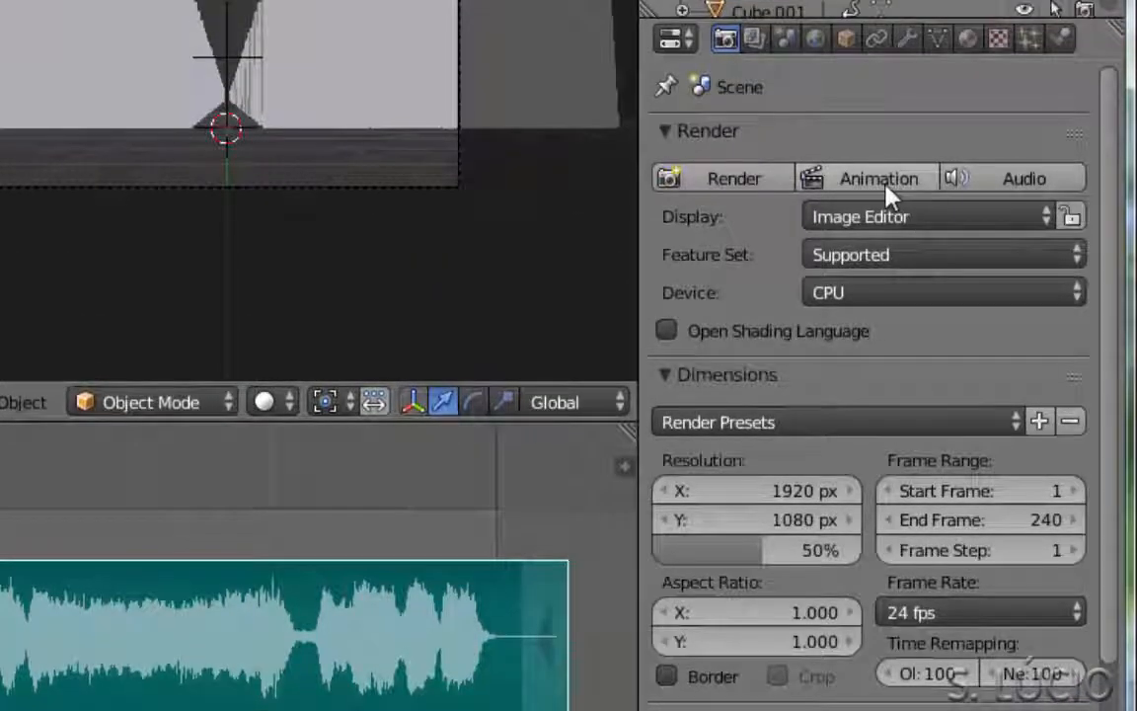
click(887, 185)
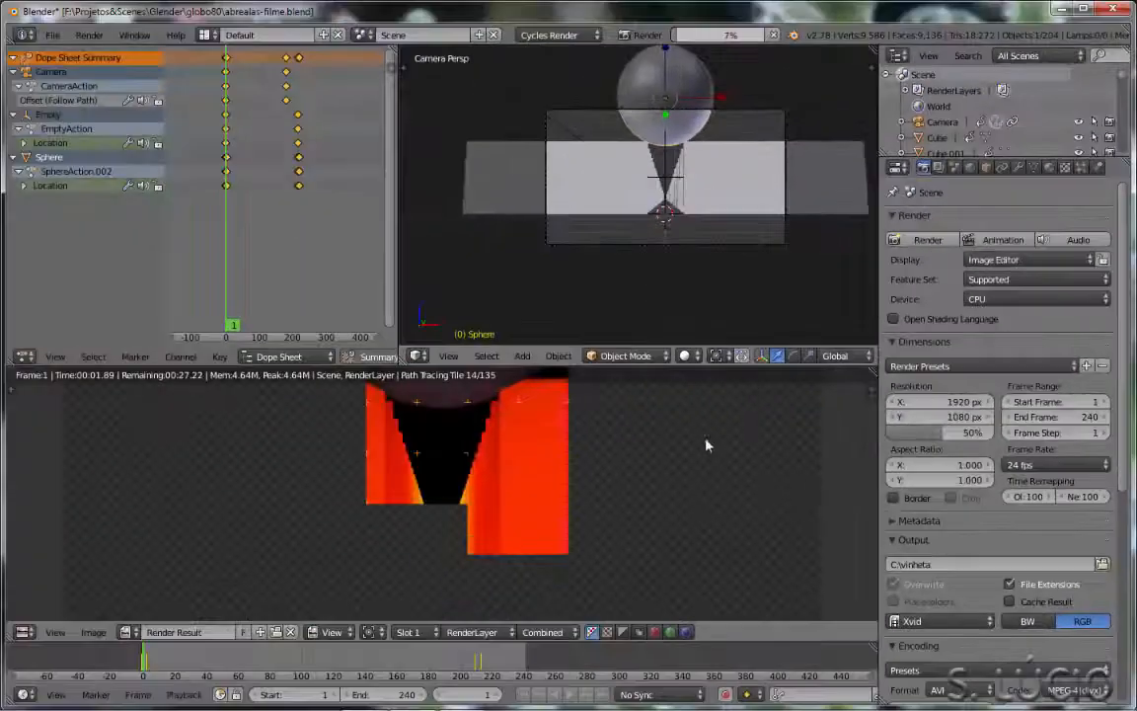